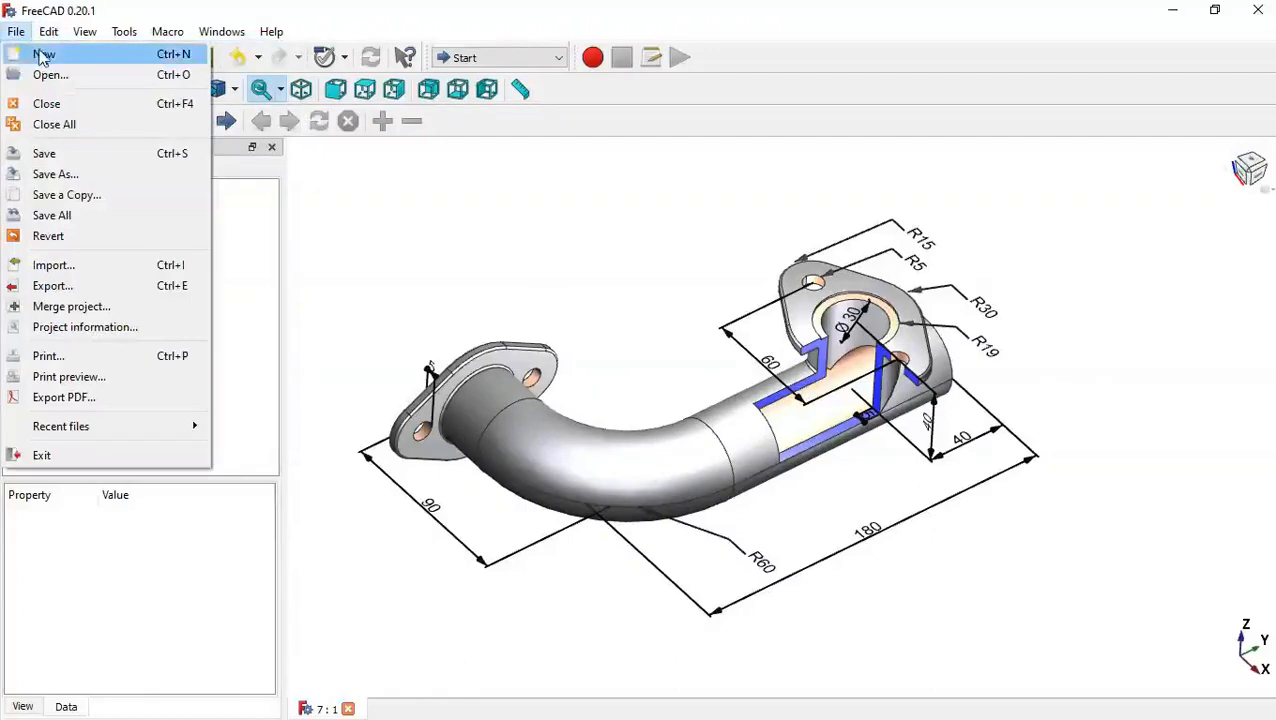
Create a new document and switch to the Part Design workbench.
{"action": "left_click", "coordinate": [41, 56]}
{"action": "left_click", "coordinate": [477, 58]}
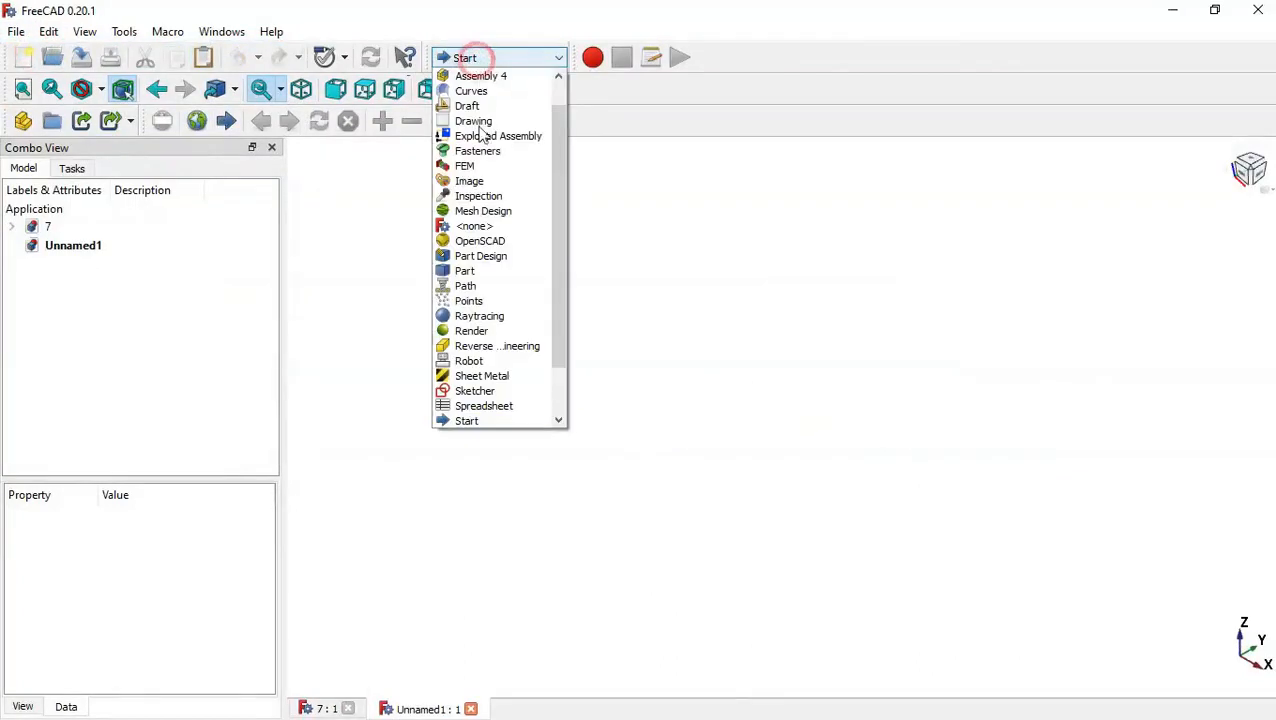
{"action": "left_click", "coordinate": [512, 258]}
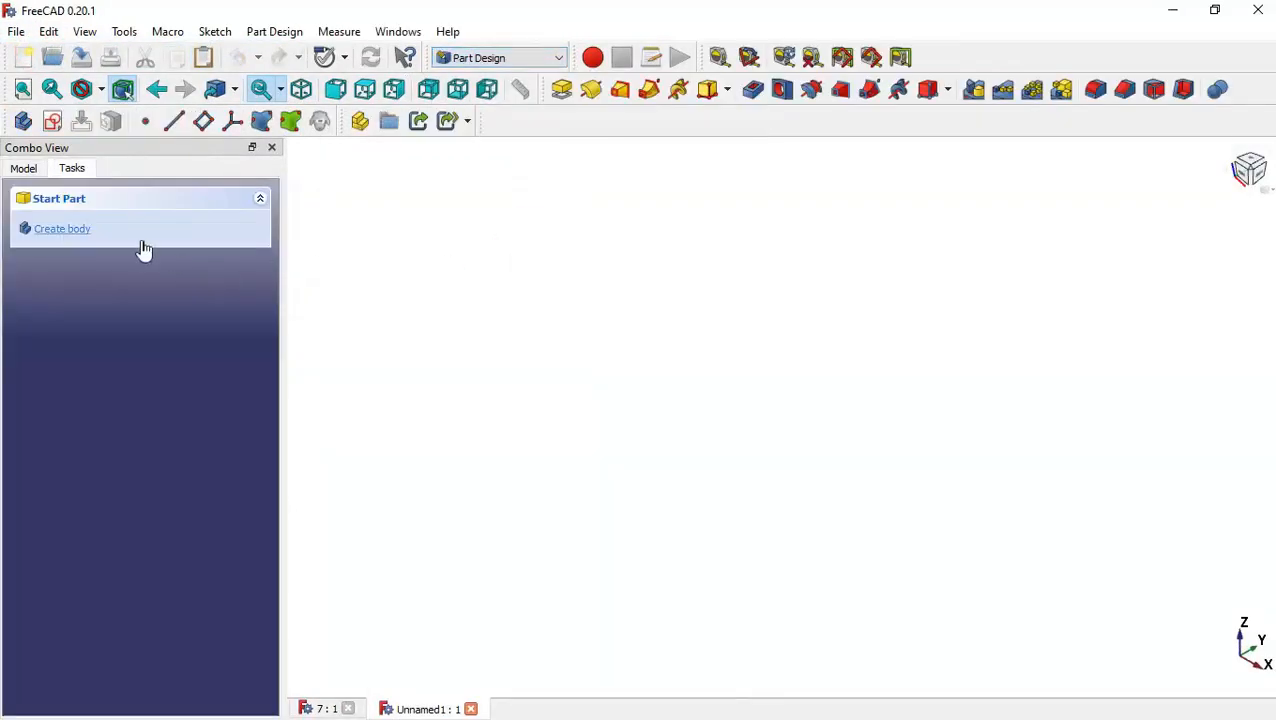
Create a body and start a sketch on the XY plane.
{"action": "left_click", "coordinate": [108, 231]}
{"action": "left_click", "coordinate": [107, 229]}
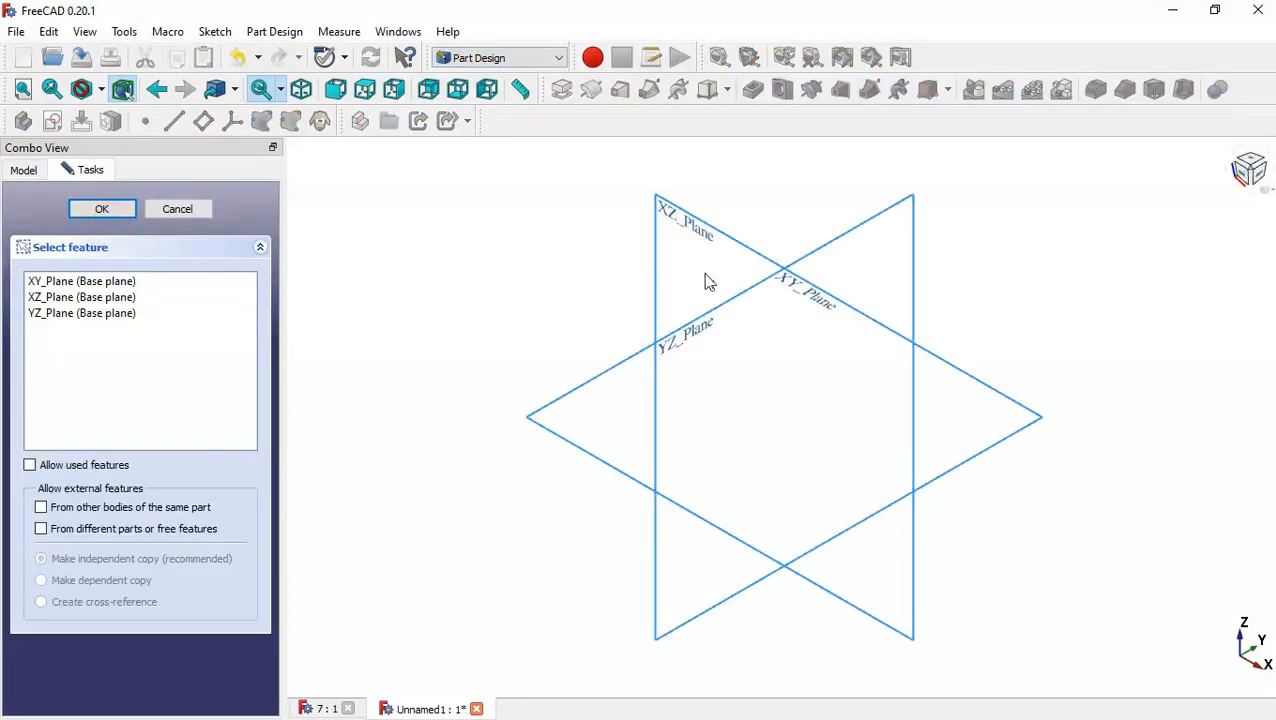
{"action": "left_click", "coordinate": [817, 305]}
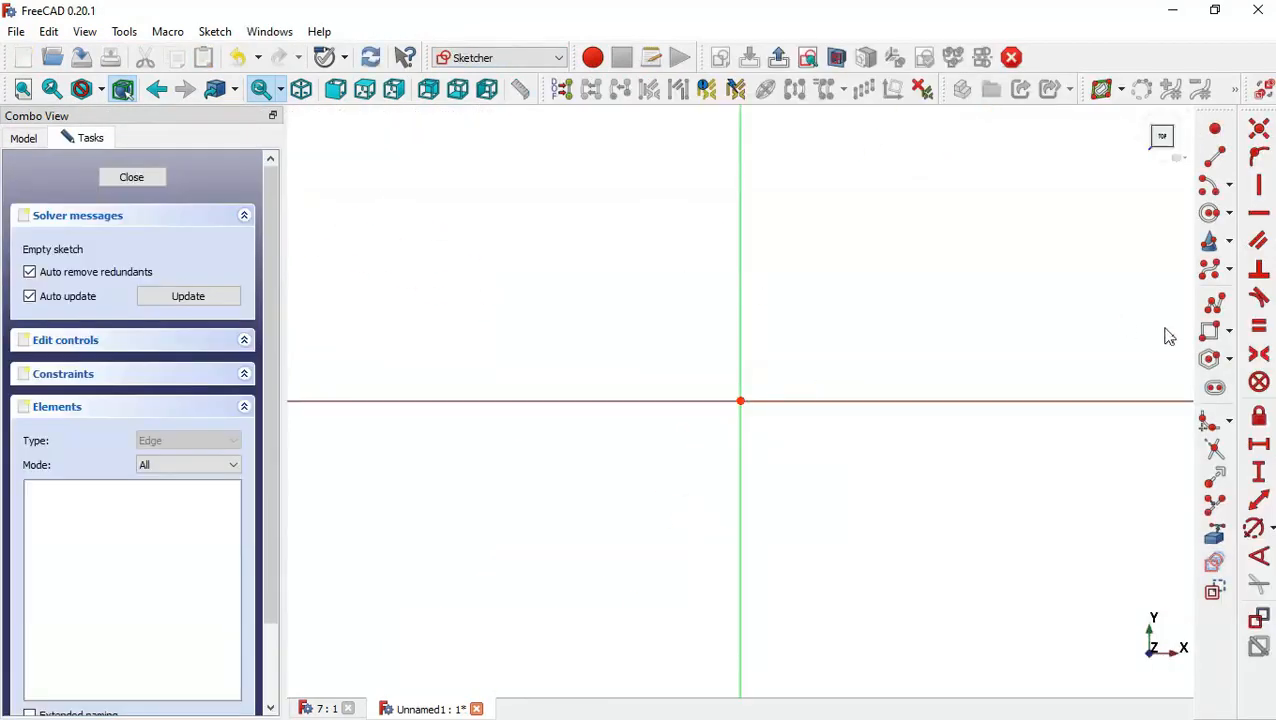
Draw a polyline path: a vertical line down the Y axis, a tangent arc, then a horizontal line leftwards.
{"action": "left_click", "coordinate": [1215, 302]}
{"action": "left_click", "coordinate": [740, 128]}
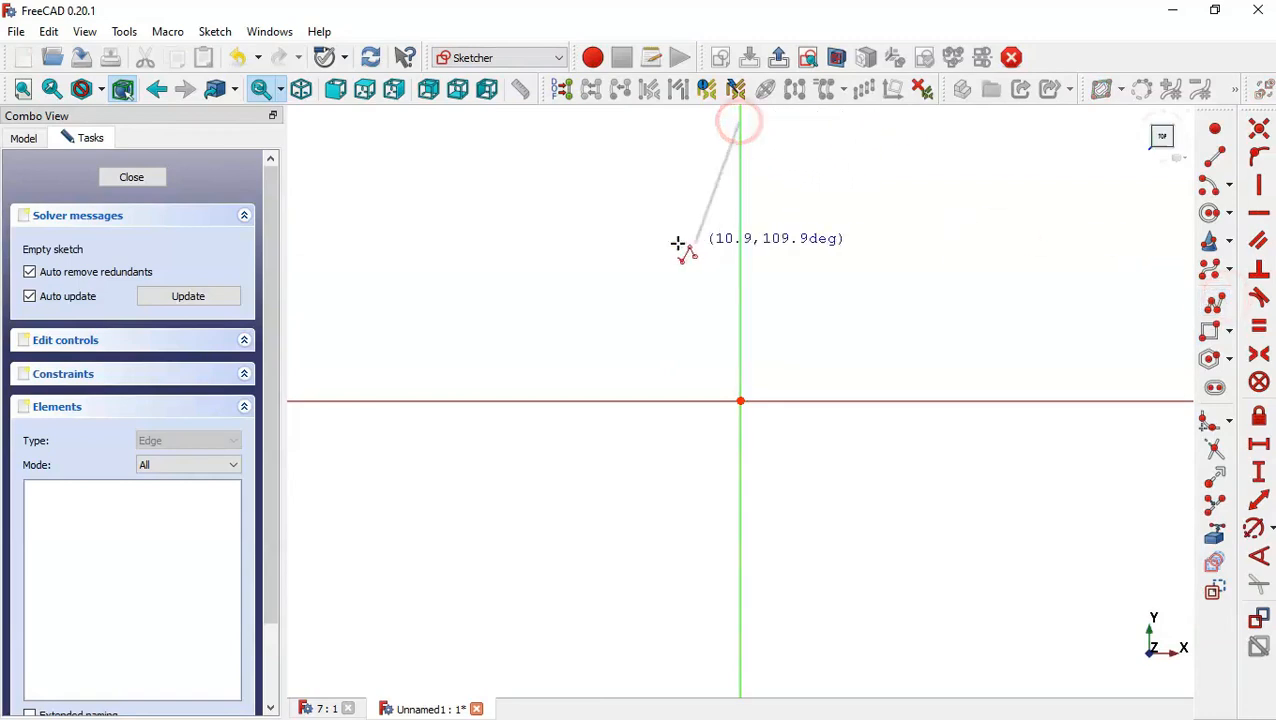
{"action": "scroll", "coordinate": [653, 251], "scroll_direction": "down", "scroll_amount": 3}
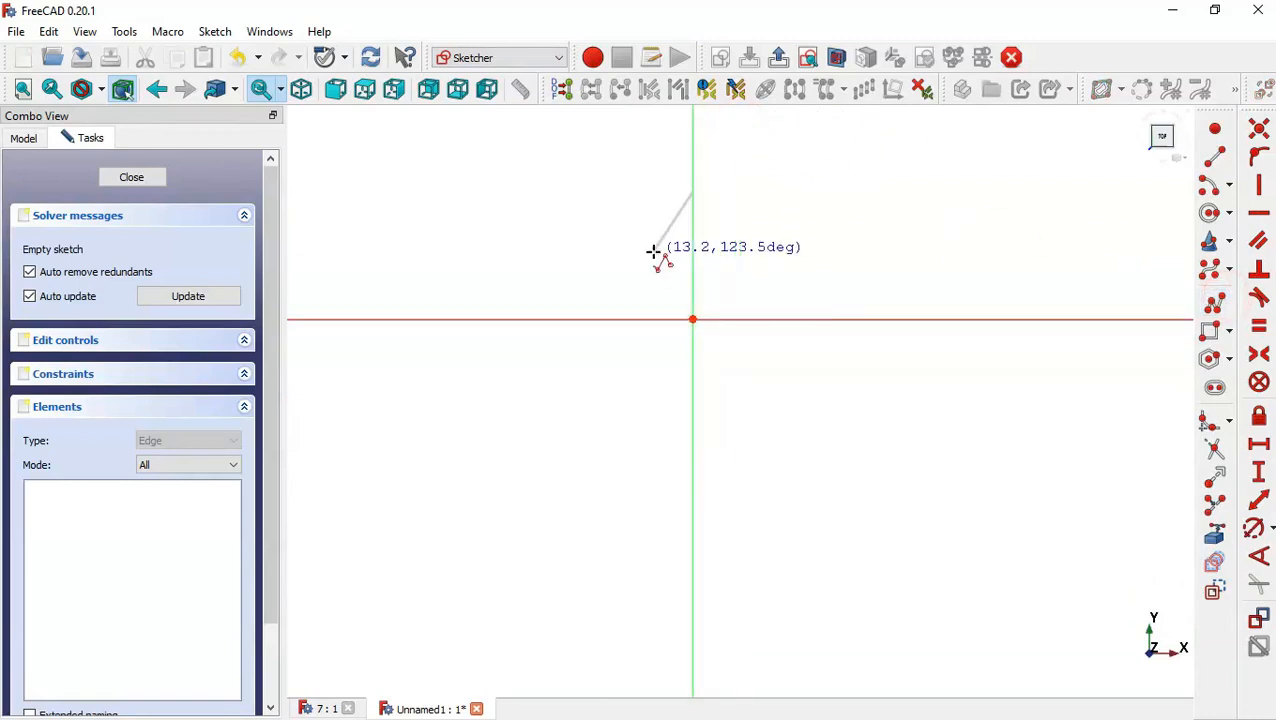
{"action": "left_click", "coordinate": [692, 557]}
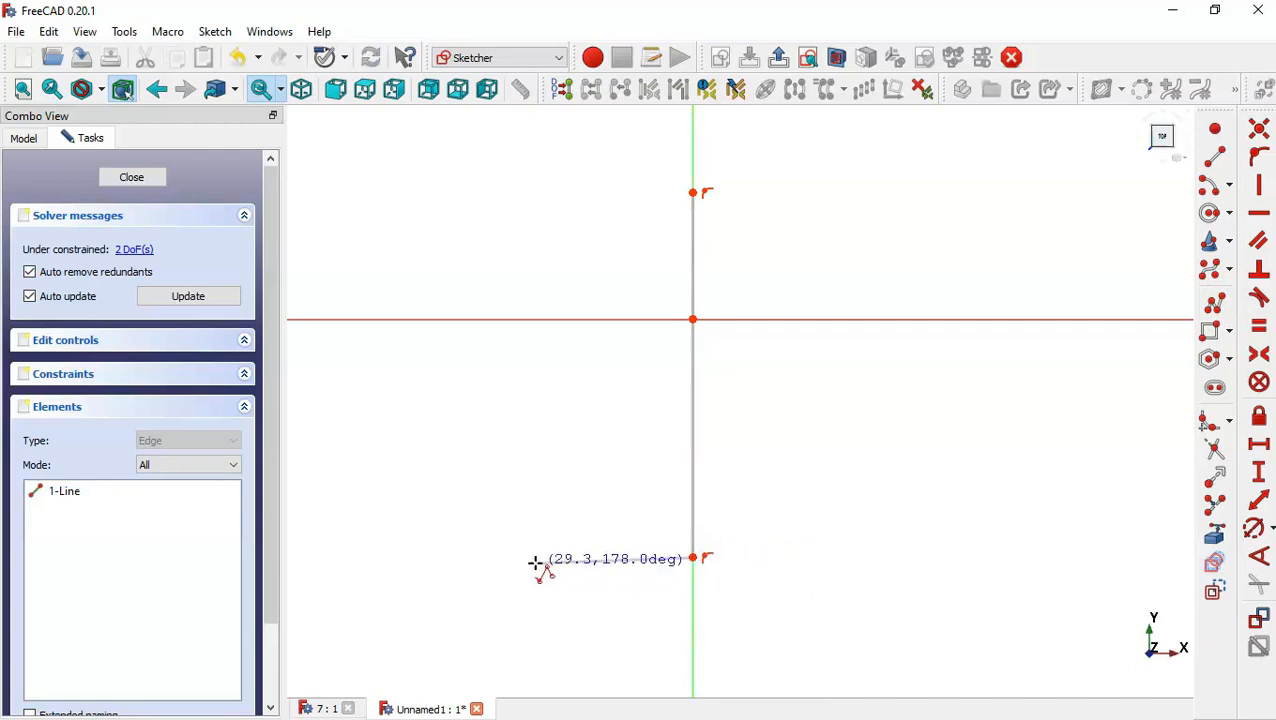
{"action": "key", "text": "m"}
{"action": "key", "text": "m"}
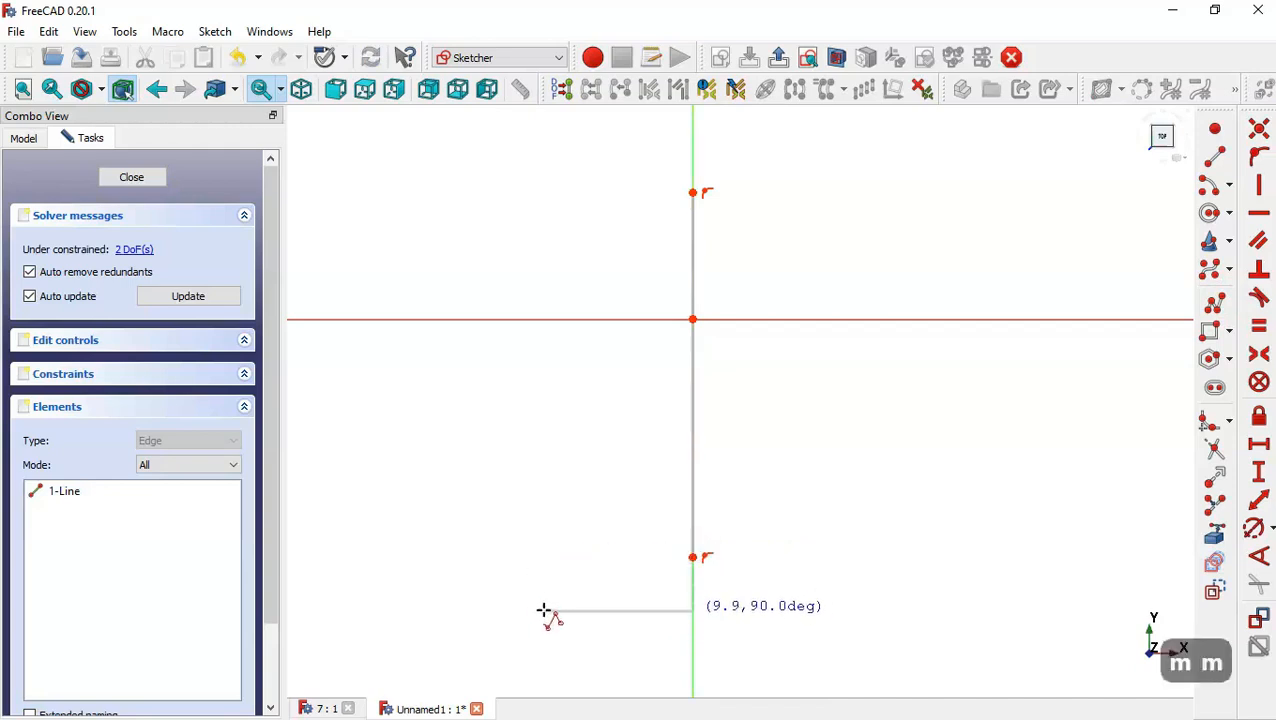
{"action": "key", "text": "m"}
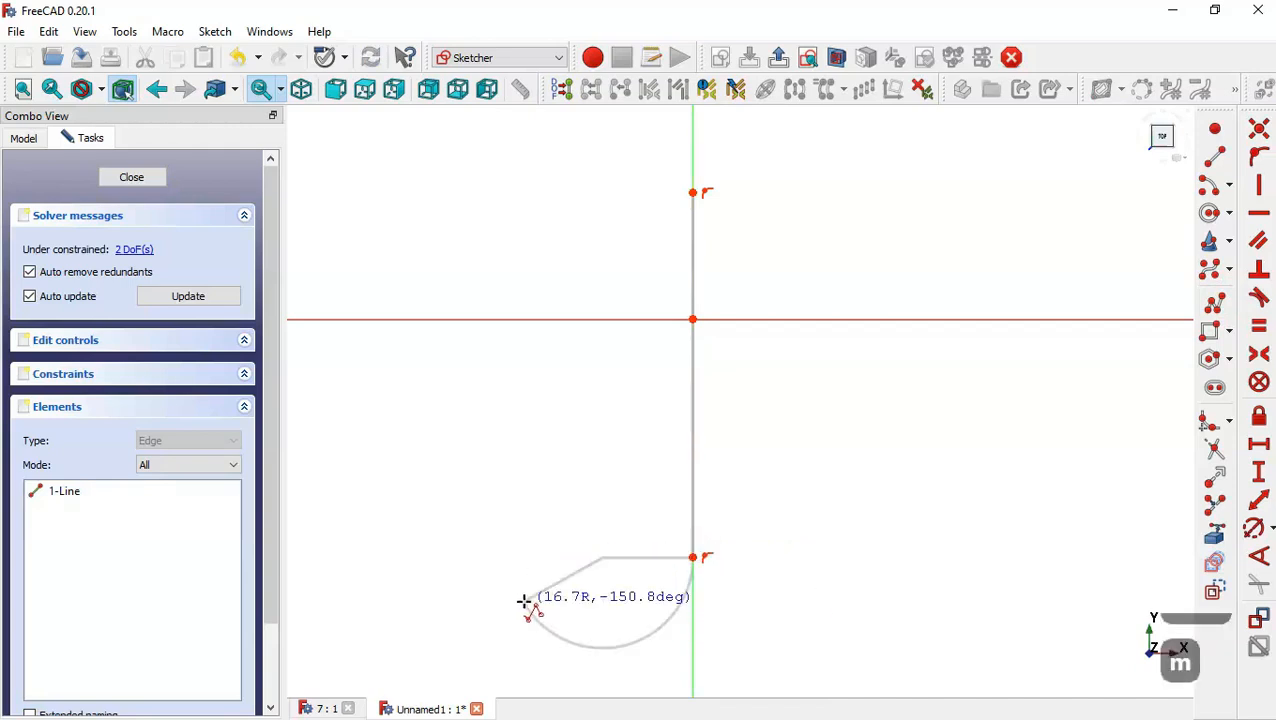
{"action": "left_click", "coordinate": [640, 611]}
{"action": "key", "text": "m"}
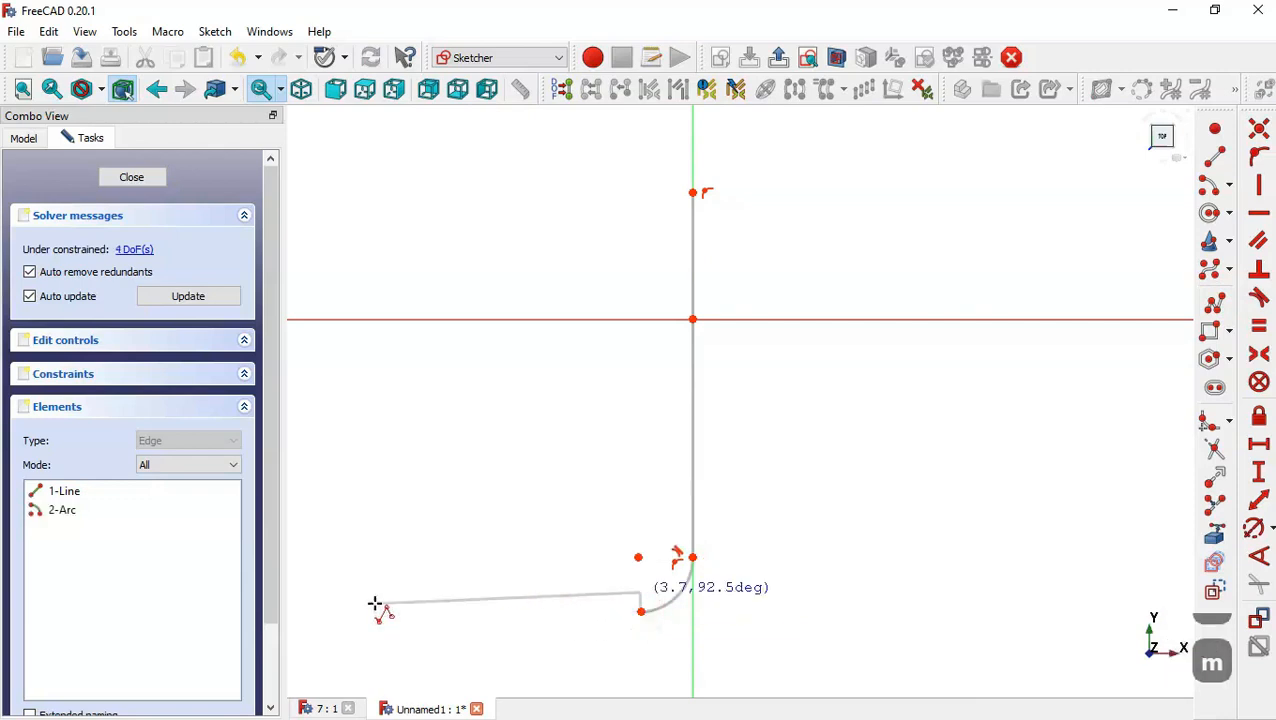
{"action": "key", "text": "m"}
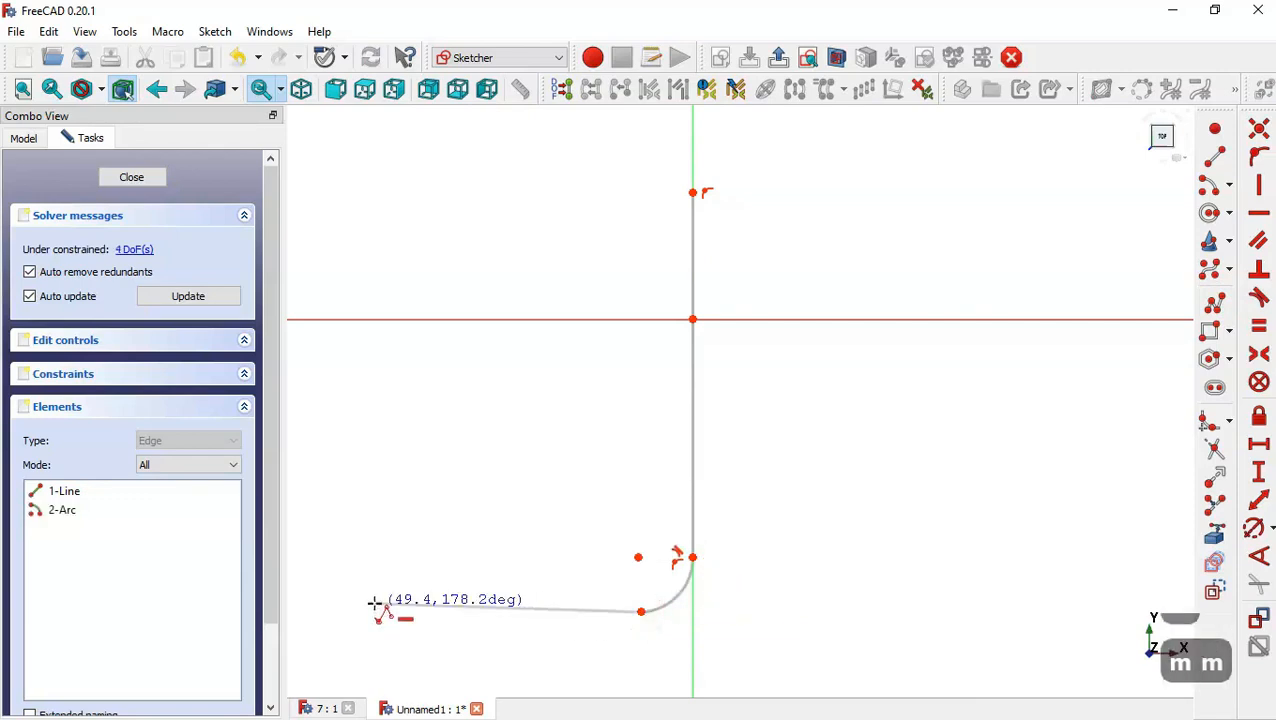
{"action": "left_click", "coordinate": [506, 611]}
{"action": "key", "text": "Escape"}
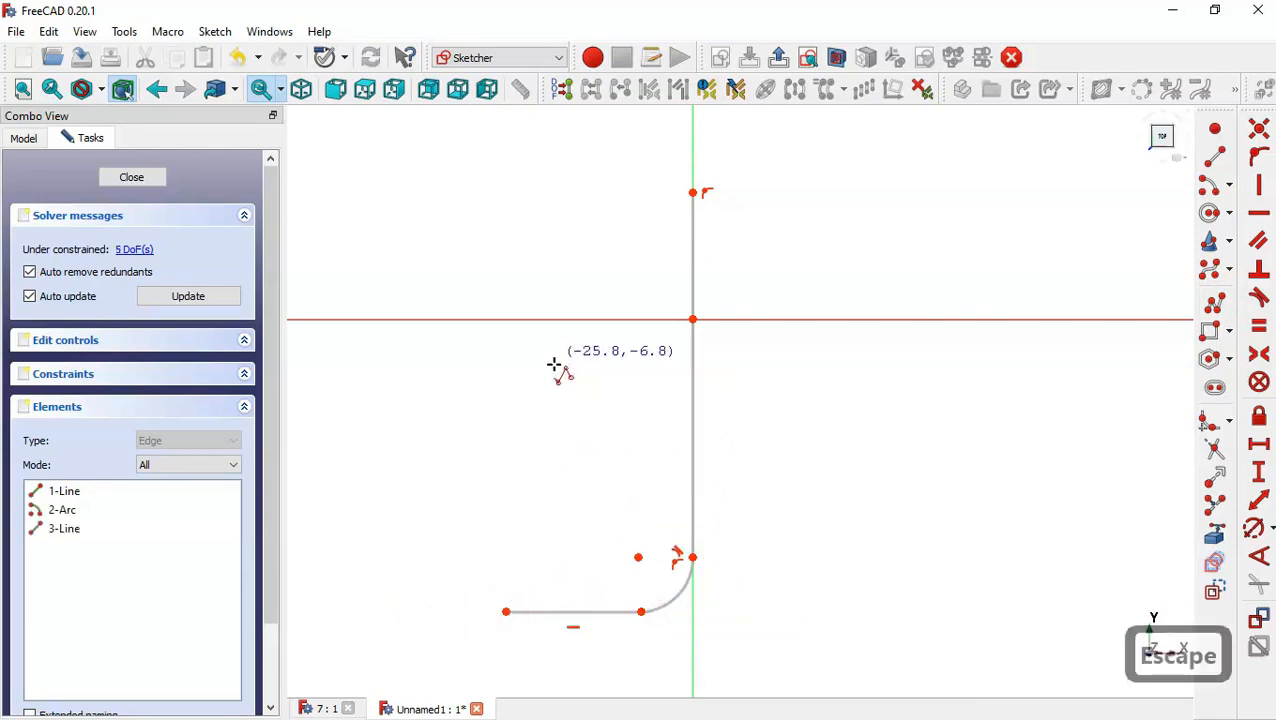
{"action": "key", "text": "Escape"}
Make the horizontal line tangent to the arc.
{"action": "left_click", "coordinate": [586, 611]}
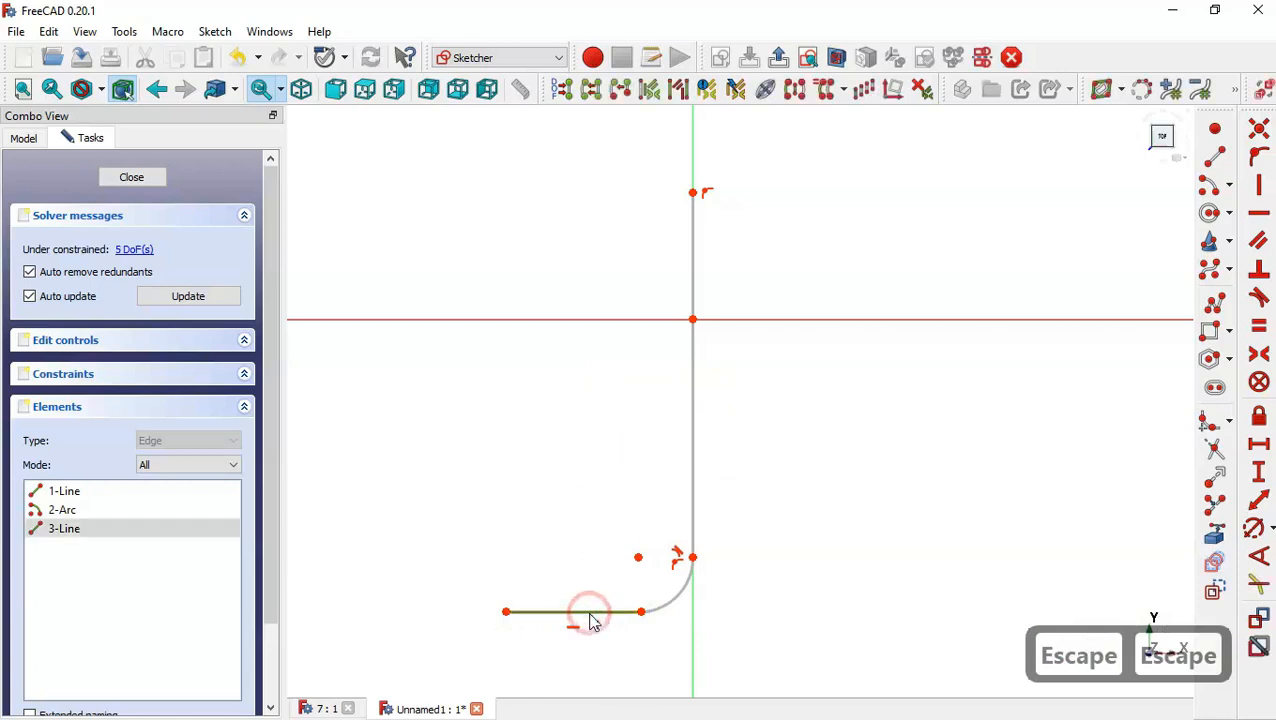
{"action": "left_click", "coordinate": [665, 605]}
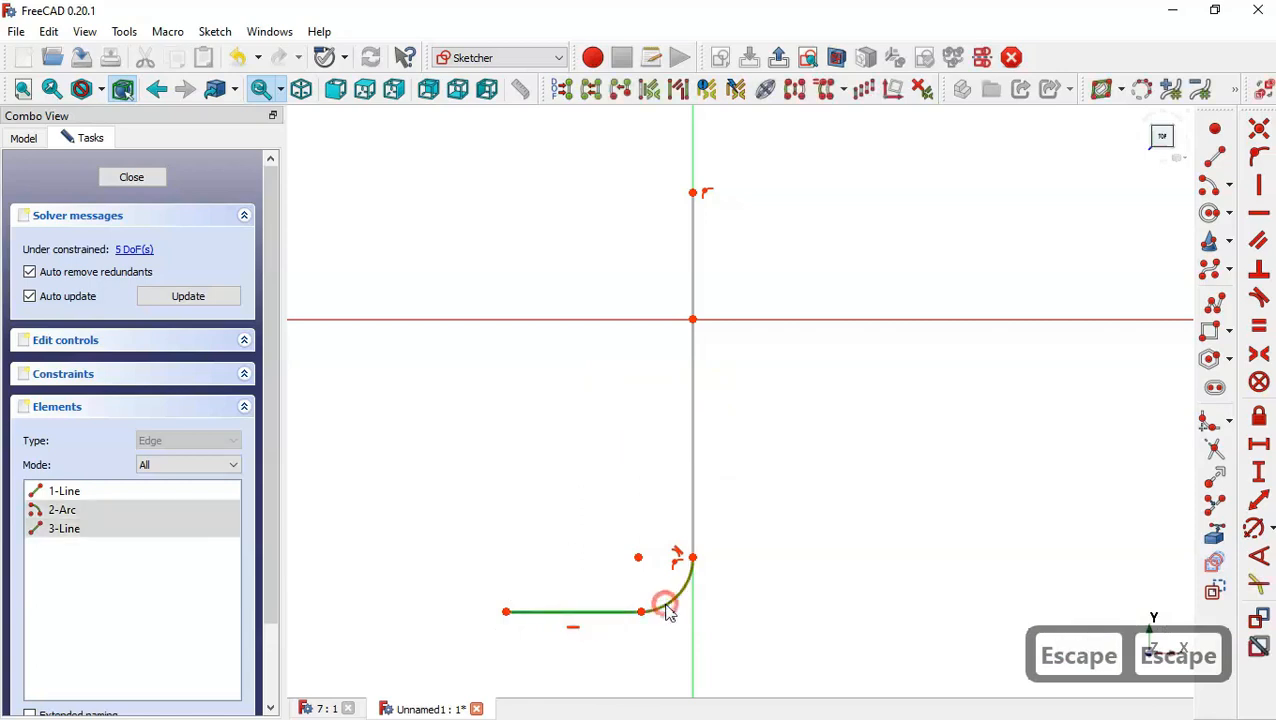
{"action": "left_click", "coordinate": [1259, 297]}
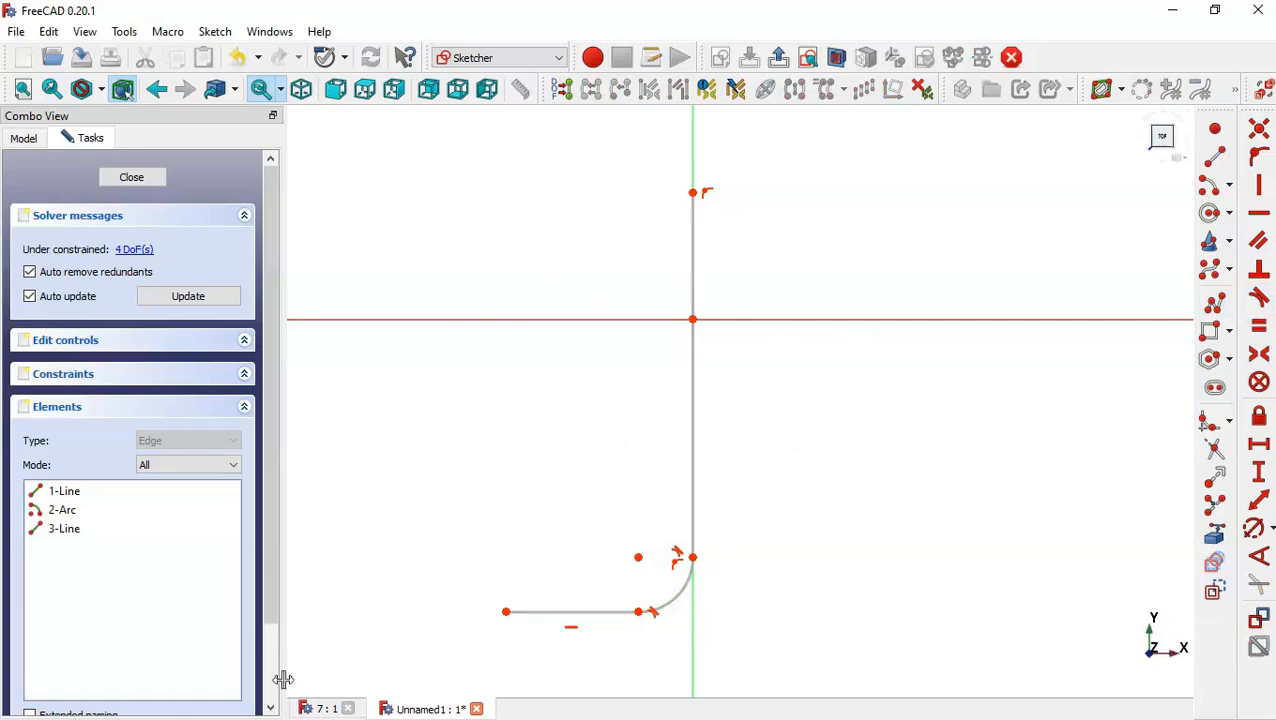
Check the reference pipe model's dimensions in the other document.
{"action": "left_click", "coordinate": [316, 709]}
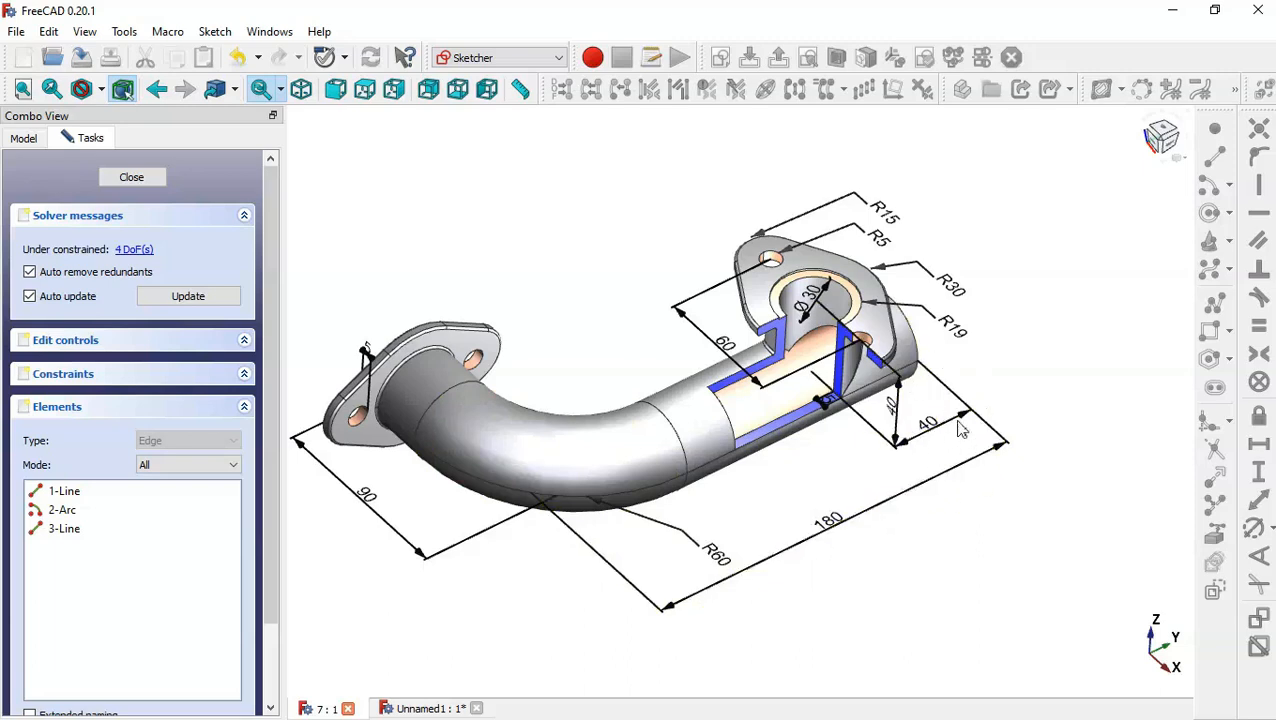
{"action": "left_click", "coordinate": [427, 709]}
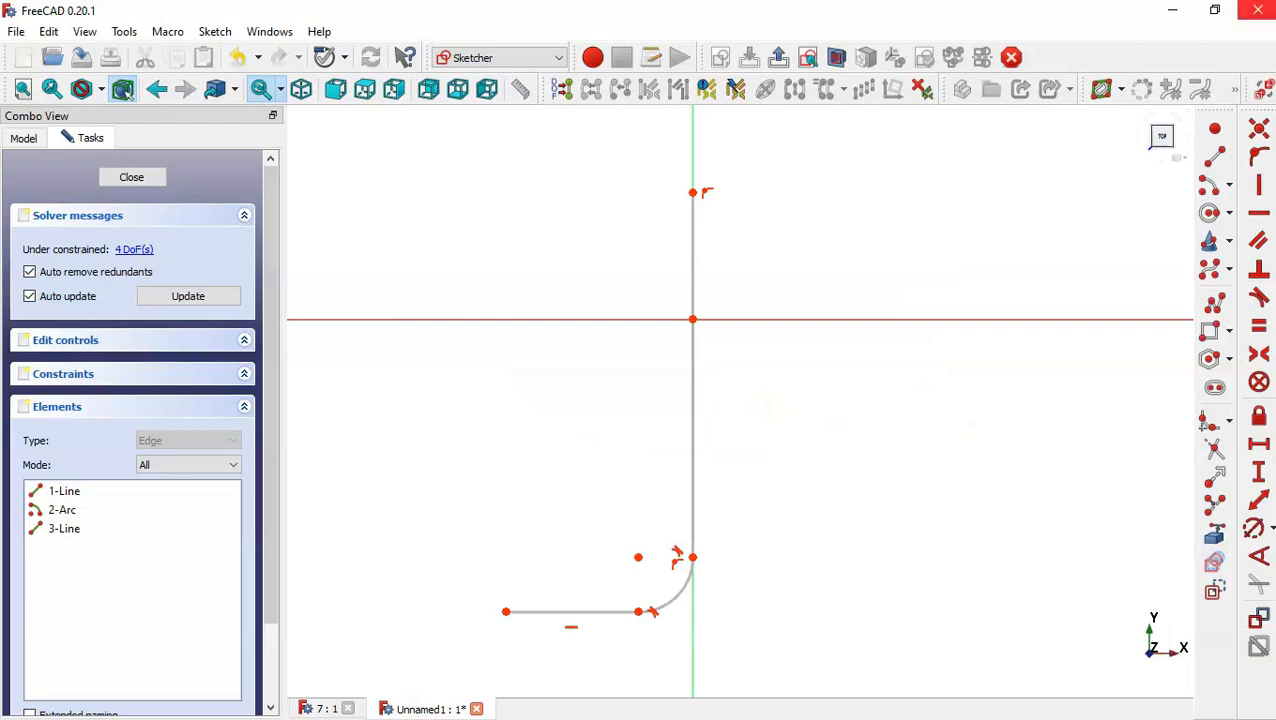
Set the horizontal distance from the horizontal line's left end to the arc's upper end to 90 mm.
{"action": "left_click", "coordinate": [1259, 444]}
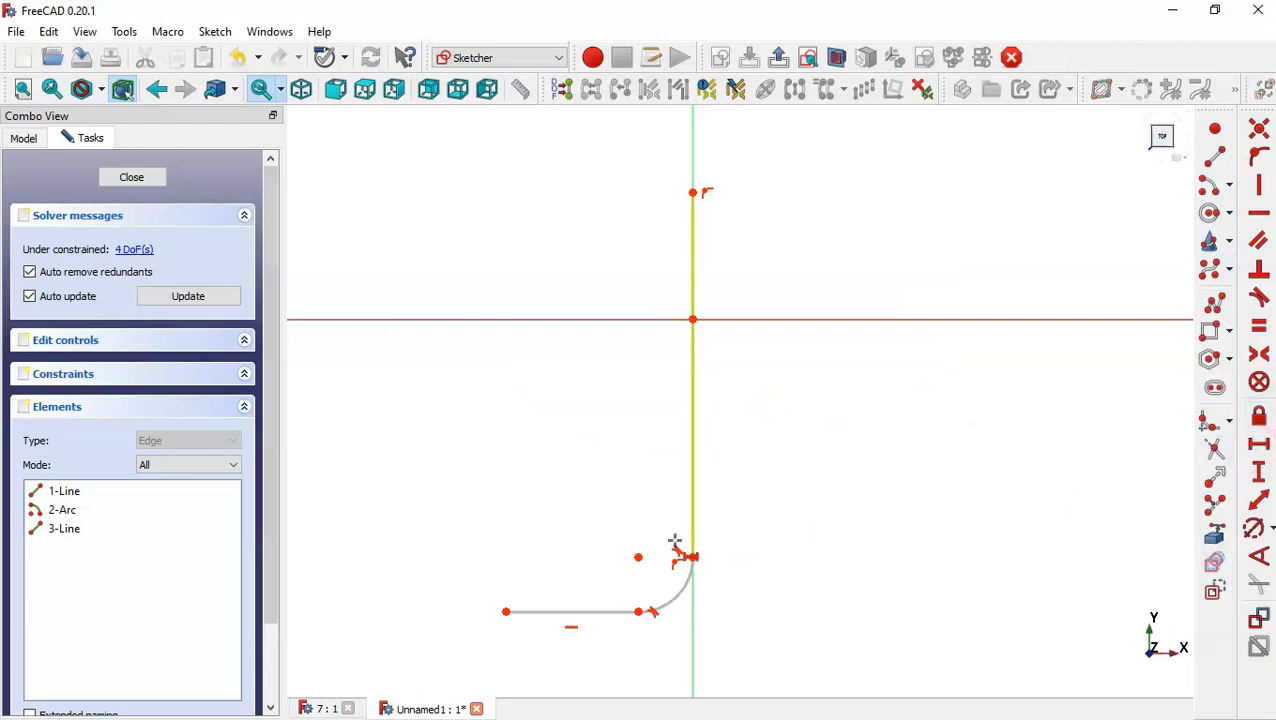
{"action": "left_click", "coordinate": [505, 612]}
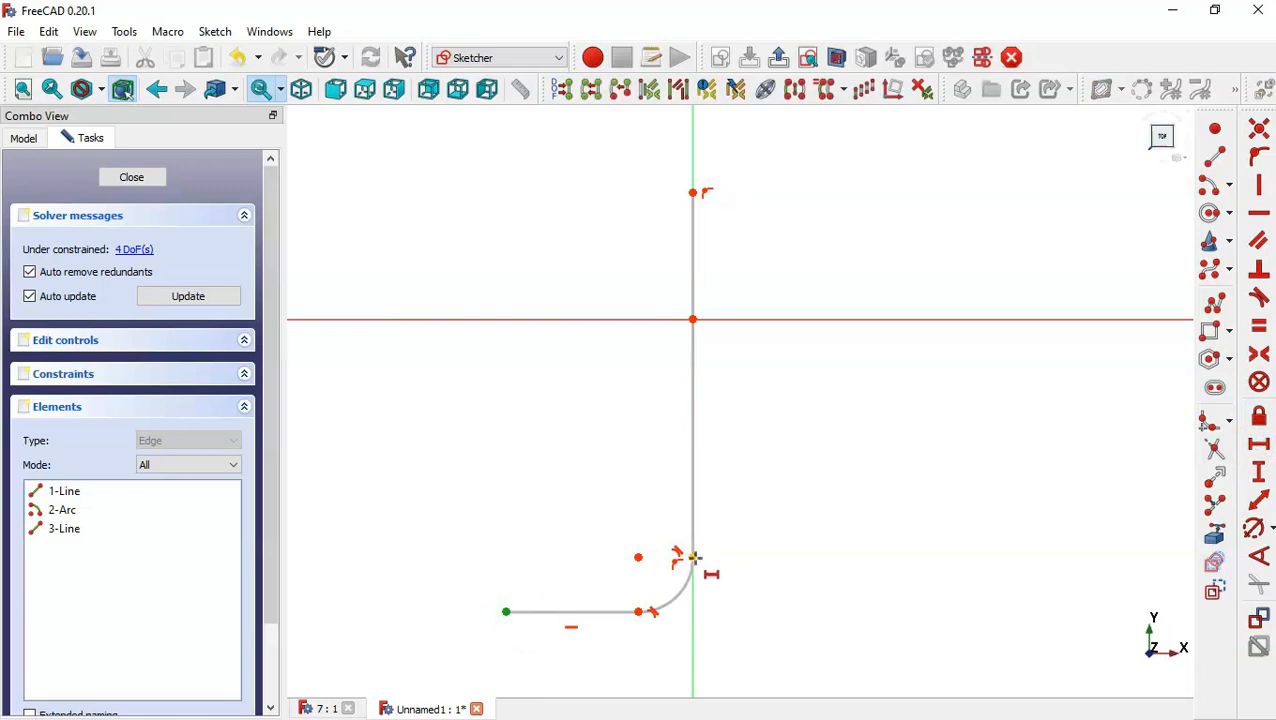
{"action": "left_click", "coordinate": [693, 557]}
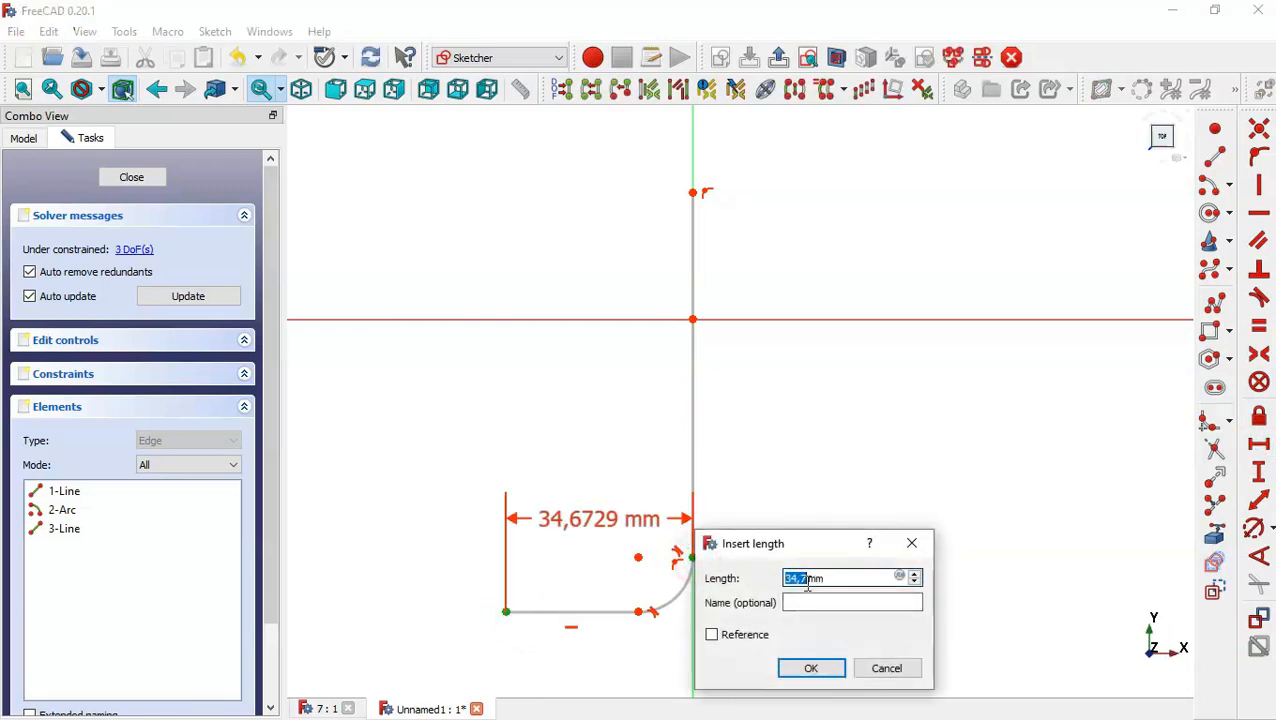
{"action": "type", "text": "90"}
{"action": "key", "text": "Return"}
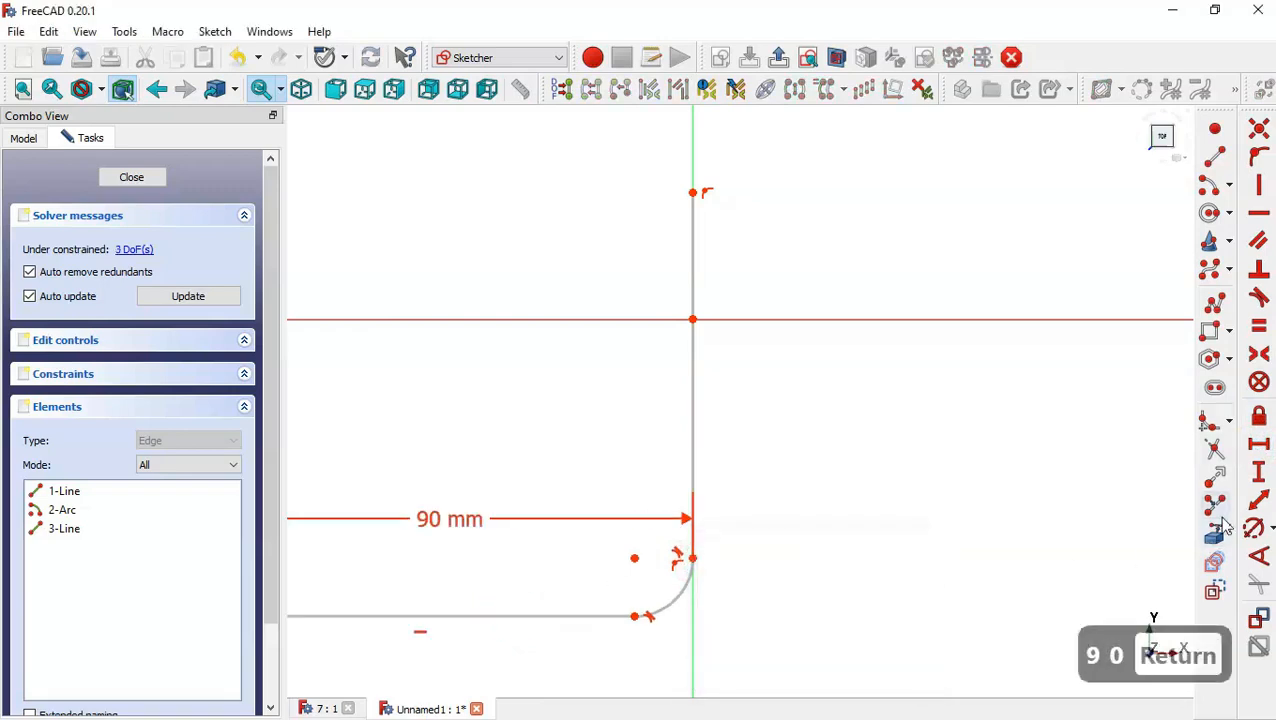
Set the arc's radius to 60 mm.
{"action": "left_click", "coordinate": [1253, 528]}
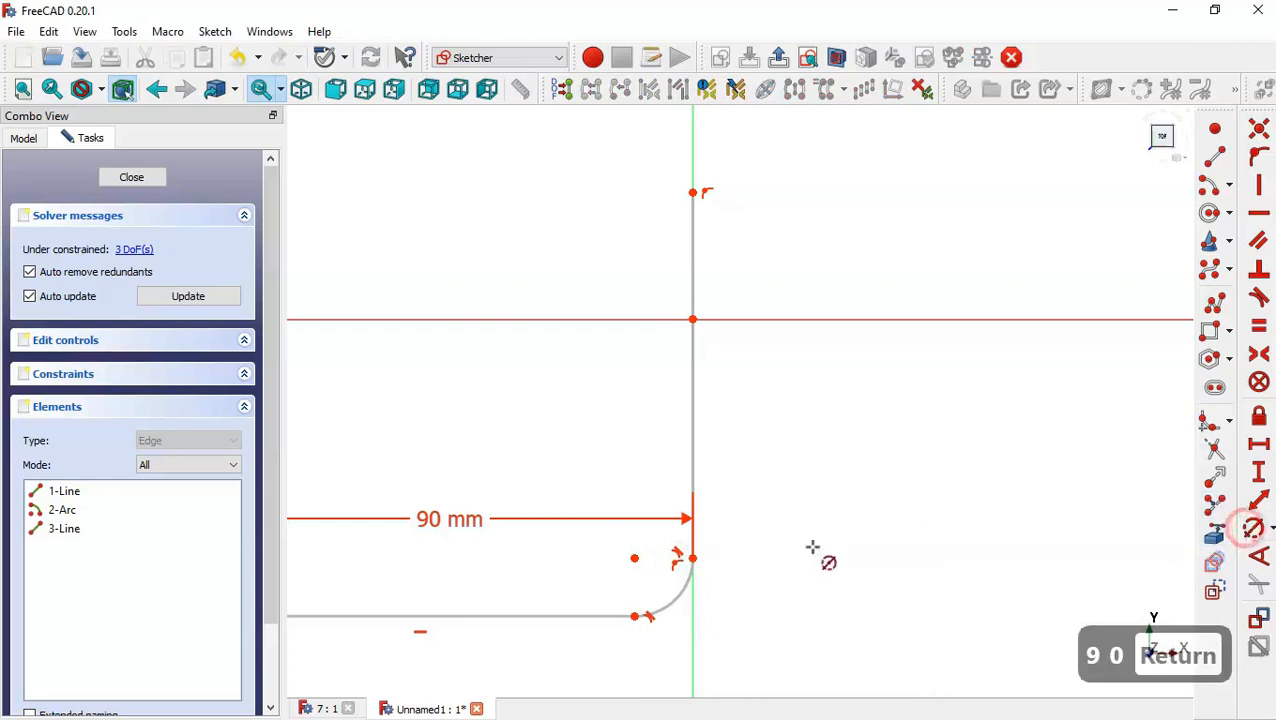
{"action": "left_click", "coordinate": [671, 598]}
{"action": "type", "text": "60"}
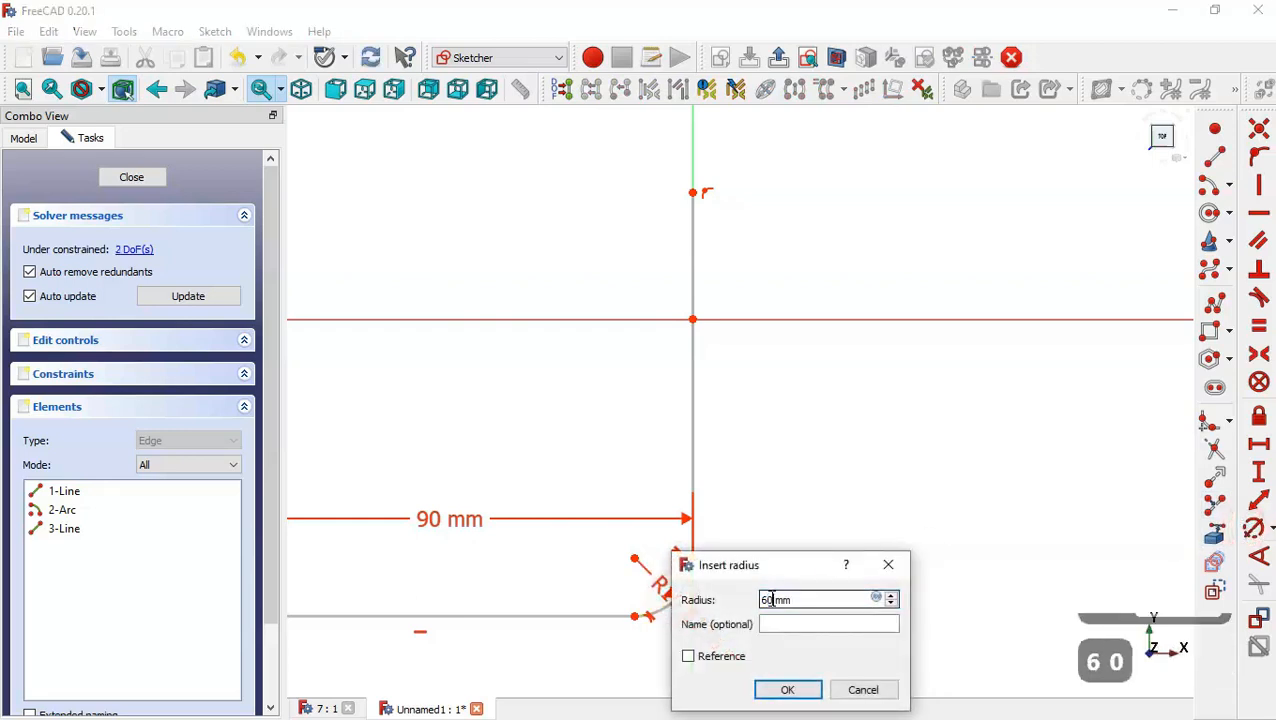
{"action": "key", "text": "Return"}
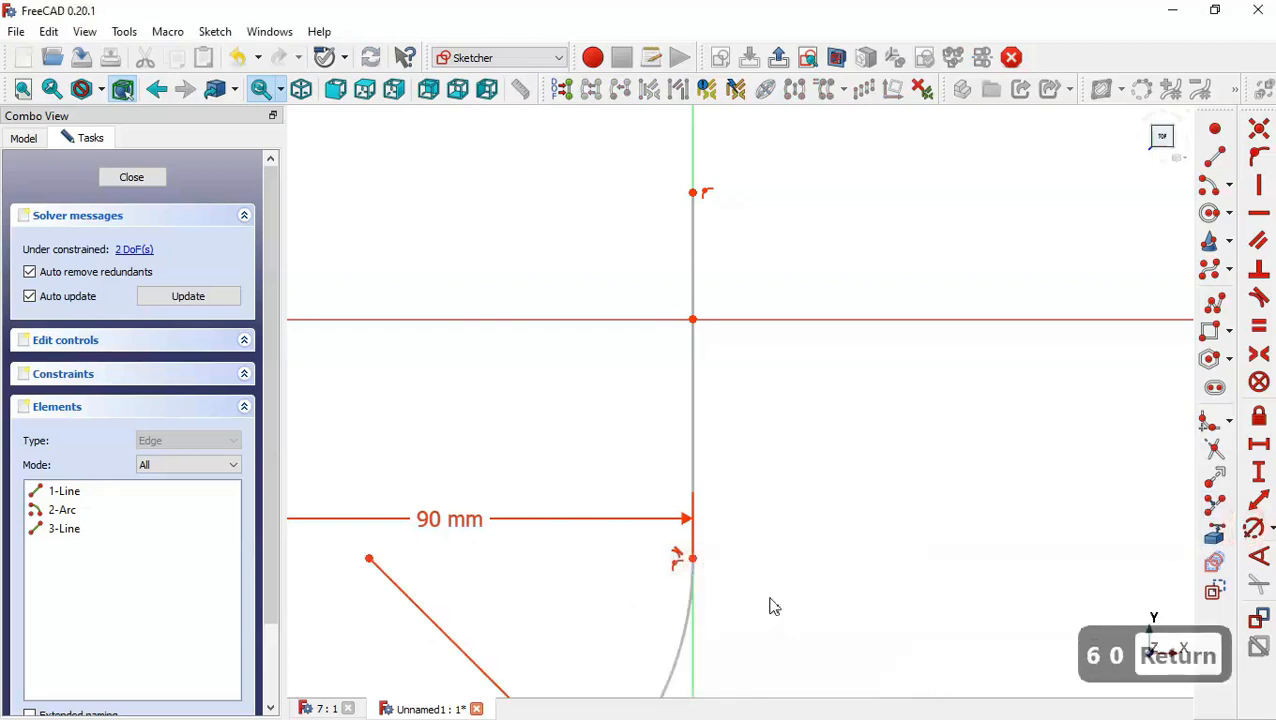
Set the vertical distance from the vertical line's top endpoint to the origin to 40 mm.
{"action": "left_click", "coordinate": [1259, 472]}
{"action": "scroll", "coordinate": [937, 464], "scroll_direction": "down", "scroll_amount": 3}
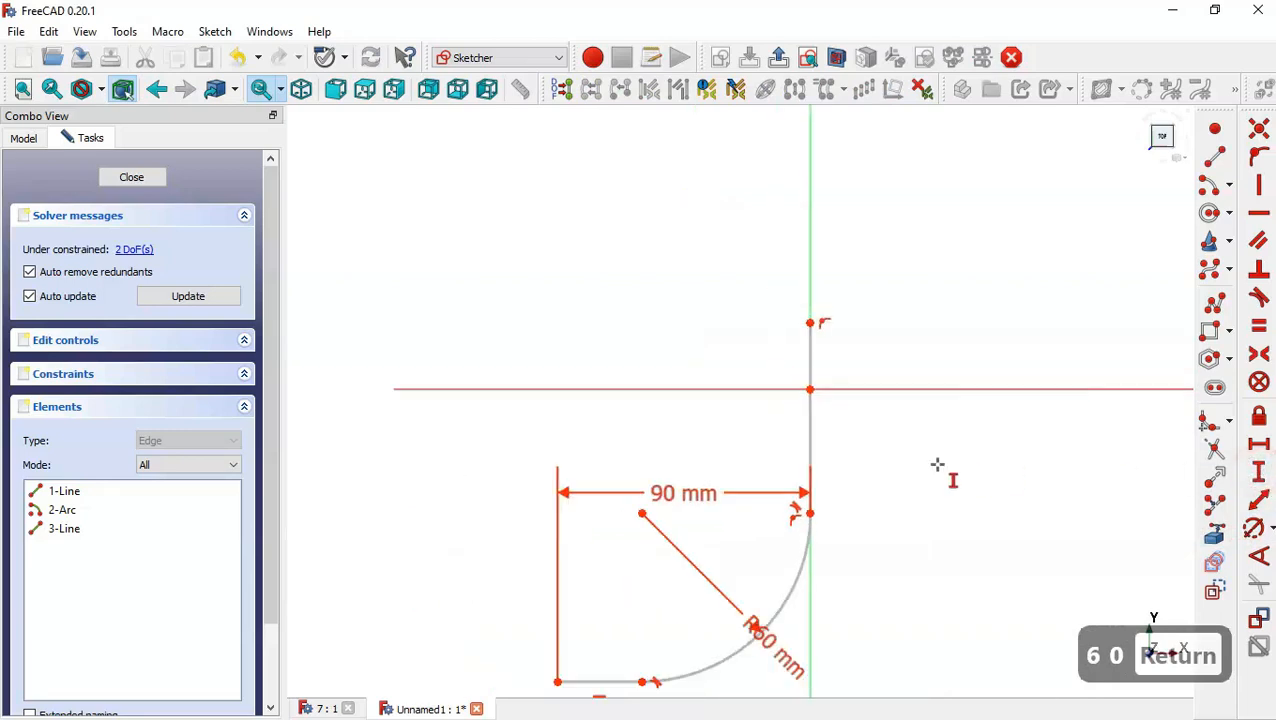
{"action": "left_click", "coordinate": [810, 323]}
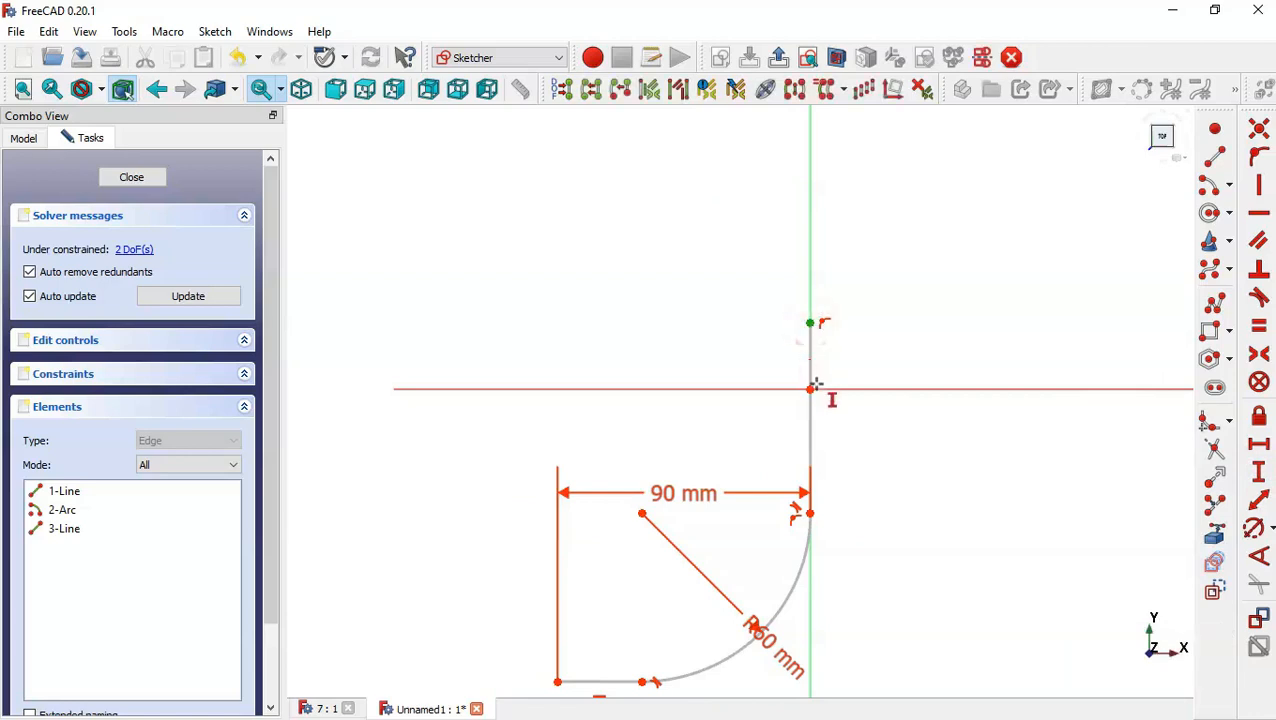
{"action": "left_click", "coordinate": [810, 388]}
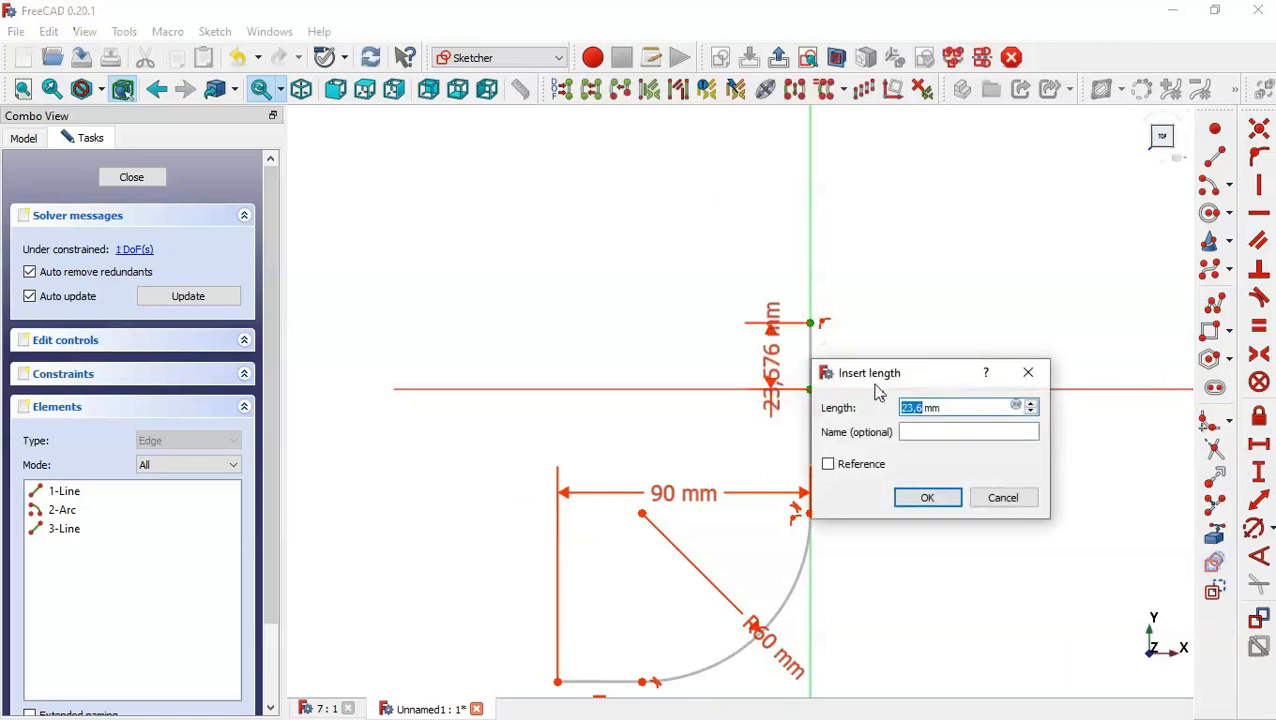
{"action": "type", "text": "40"}
{"action": "key", "text": "Return"}
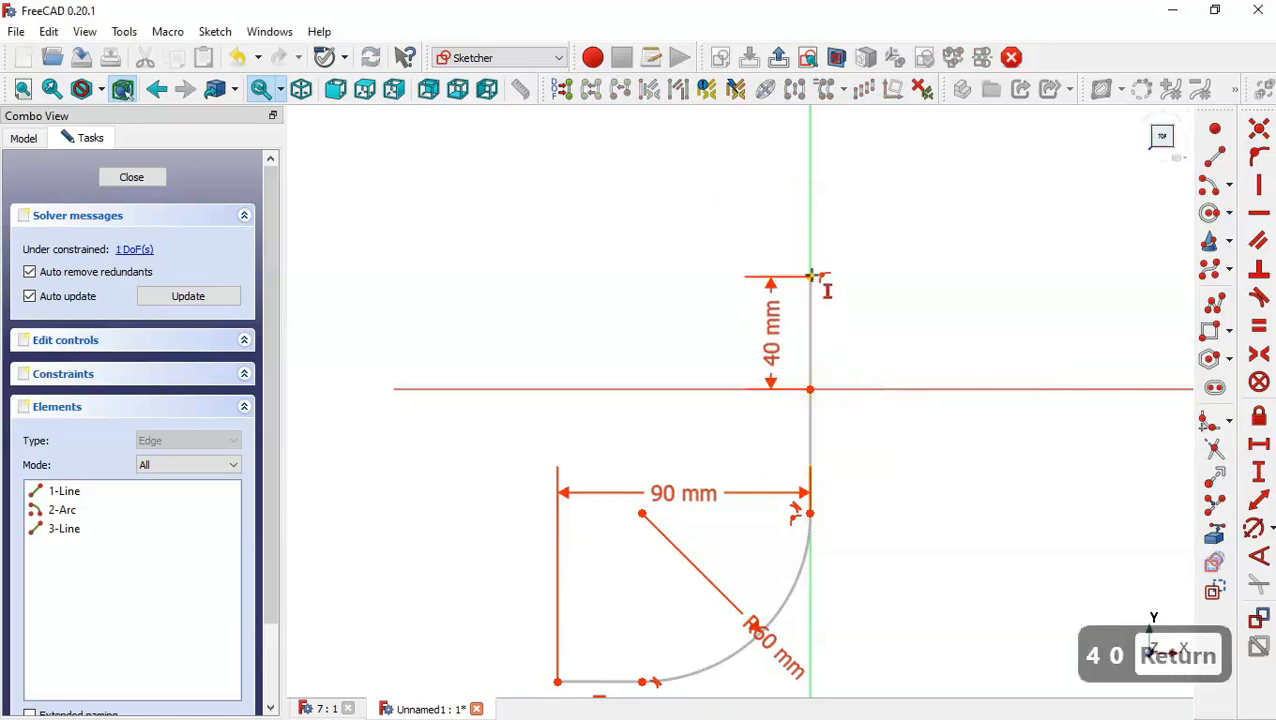
Set the vertical distance from the vertical line's top endpoint to the arc's centre to 180 mm.
{"action": "left_click", "coordinate": [810, 277]}
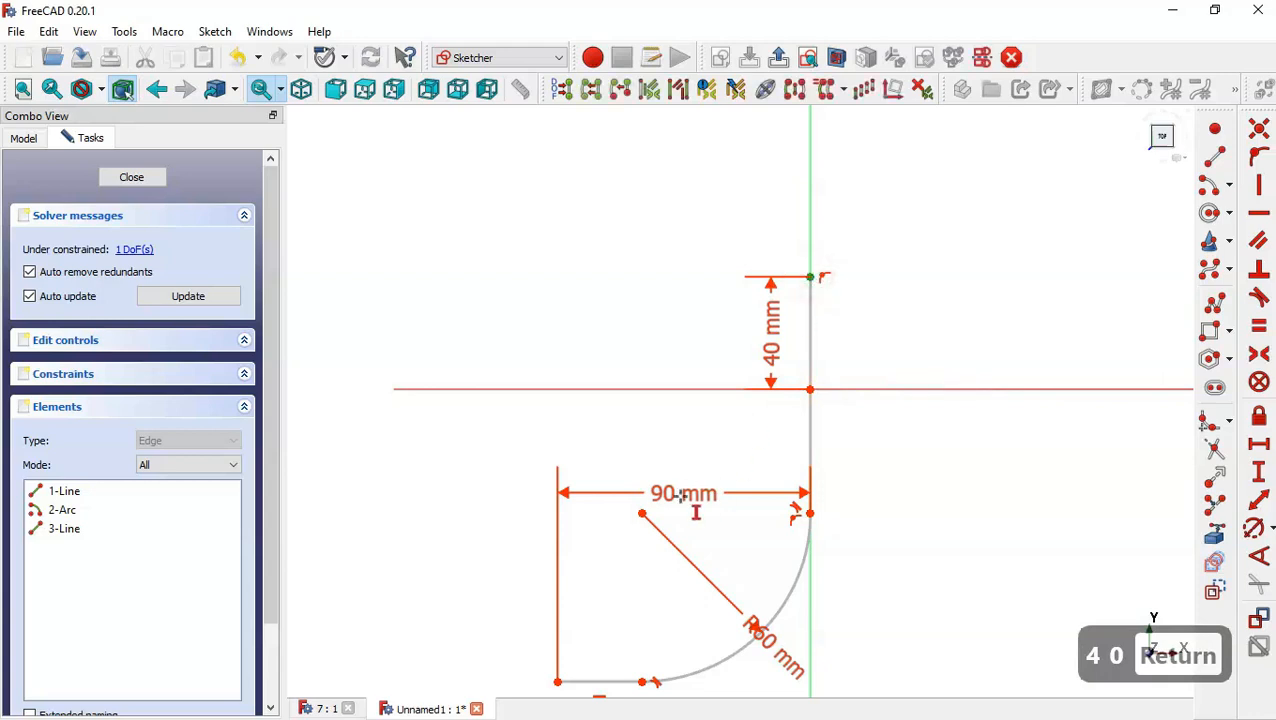
{"action": "left_click", "coordinate": [642, 514]}
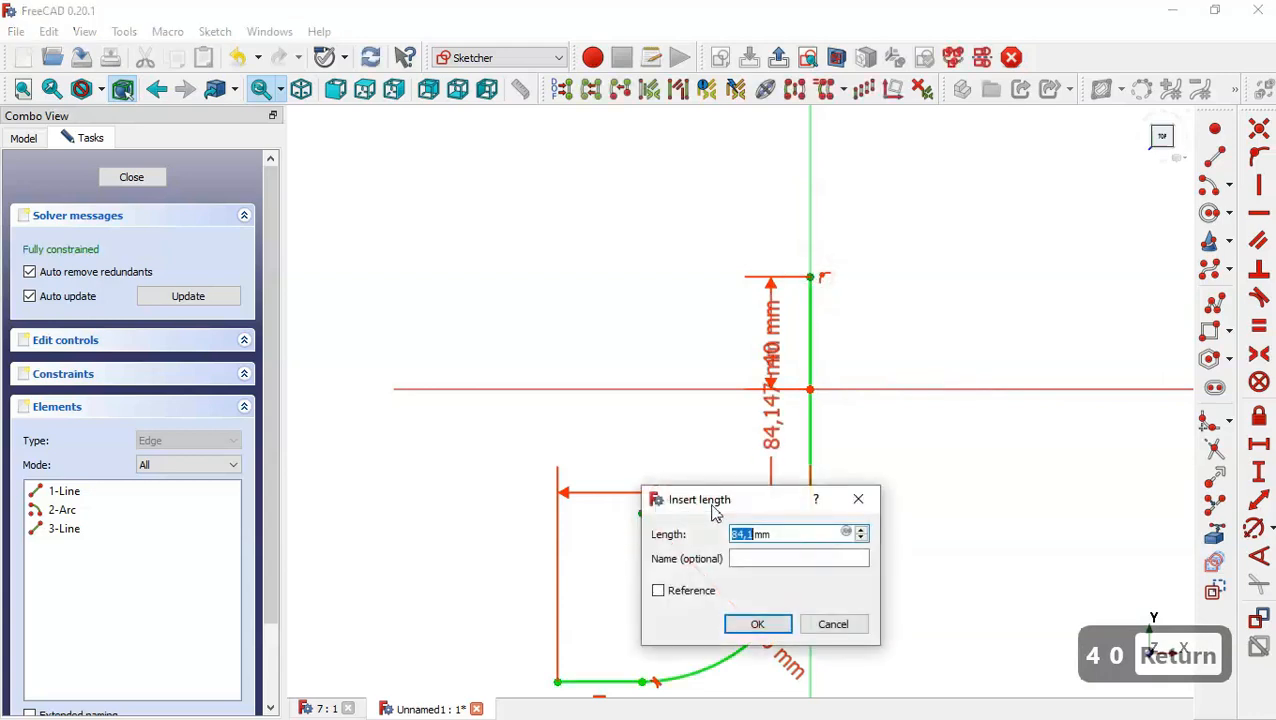
{"action": "type", "text": "180"}
{"action": "key", "text": "Return"}
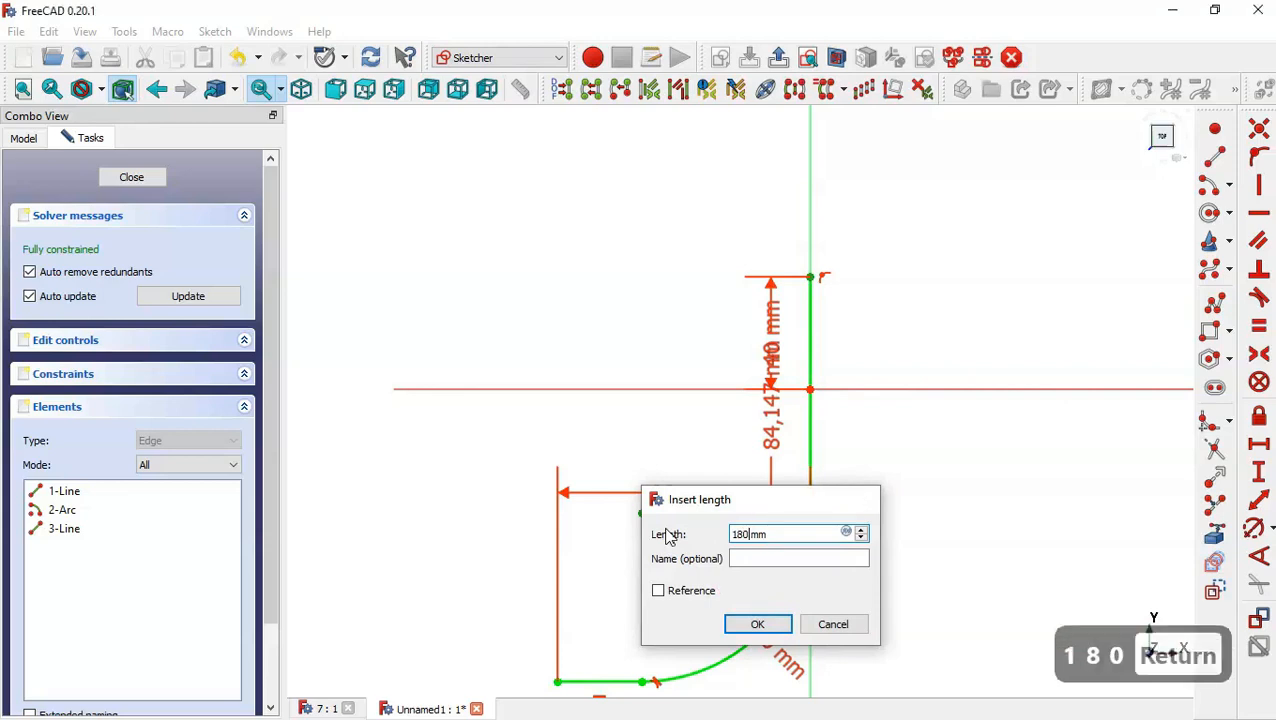
Close the fully constrained path sketch and return to the isometric view.
{"action": "scroll", "coordinate": [524, 219], "scroll_direction": "down", "scroll_amount": 5}
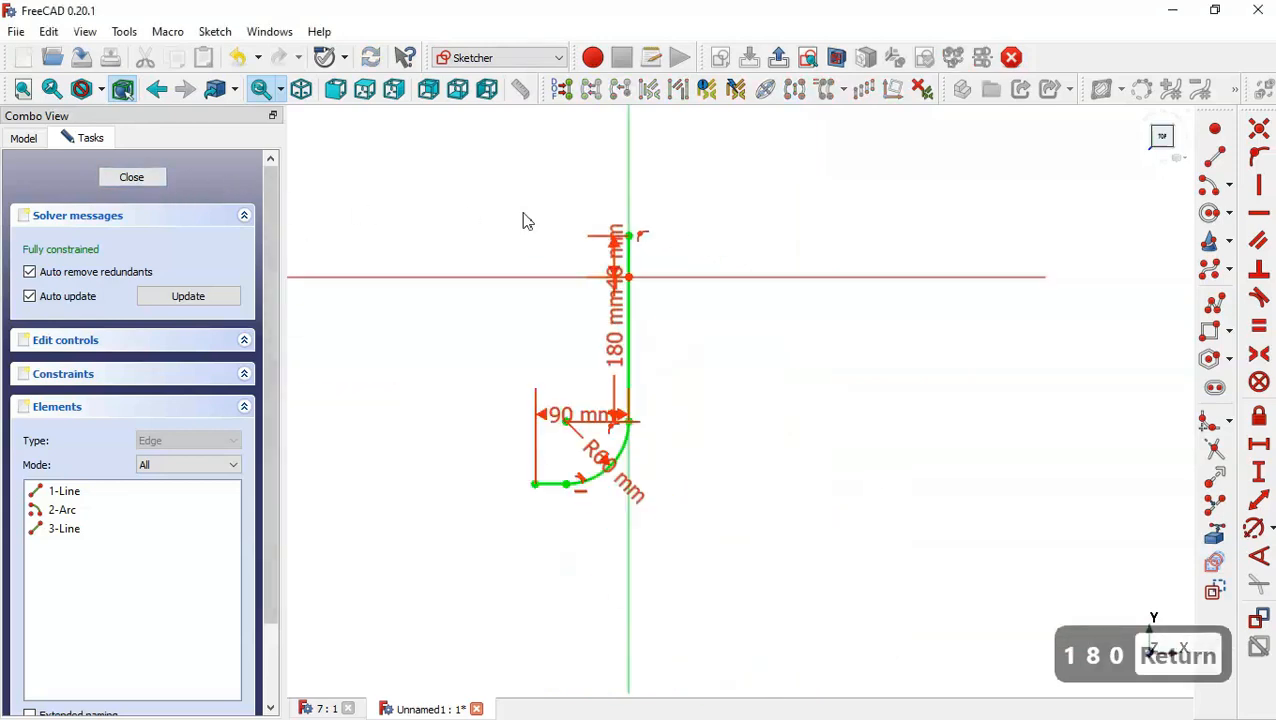
{"action": "scroll", "coordinate": [539, 305], "scroll_direction": "up", "scroll_amount": 3}
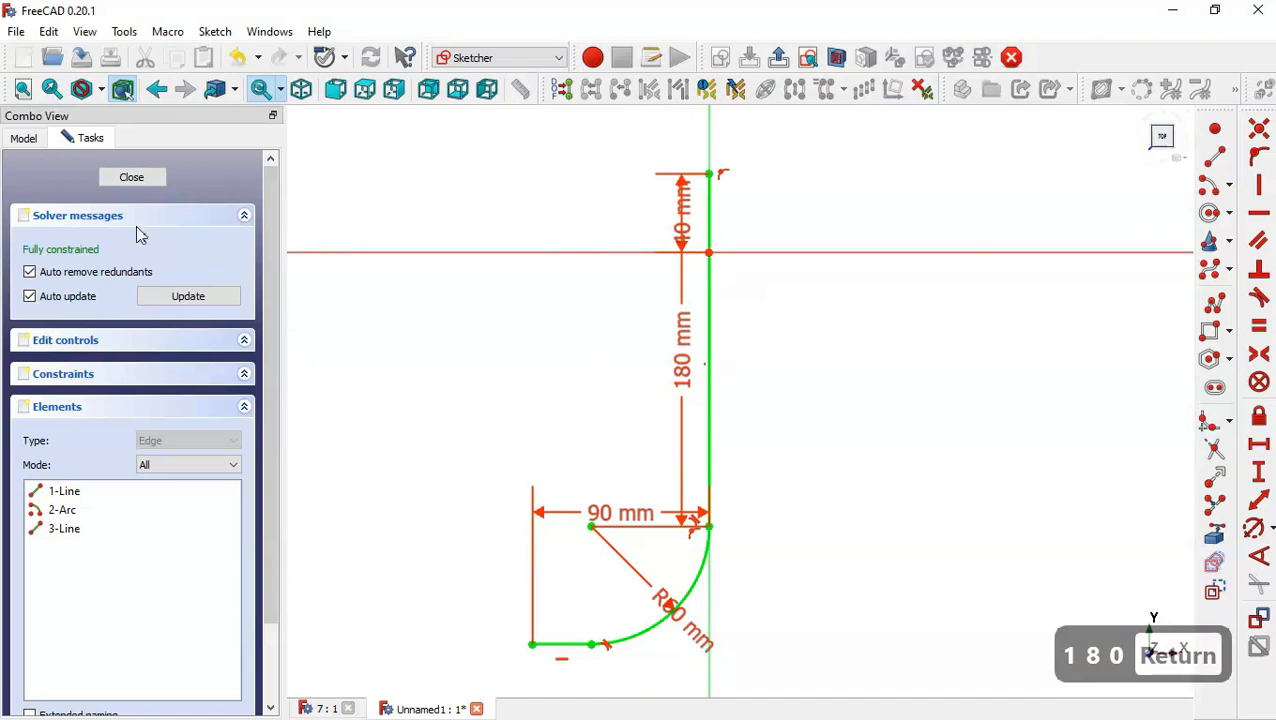
{"action": "left_click", "coordinate": [131, 177]}
{"action": "key", "text": "Home"}
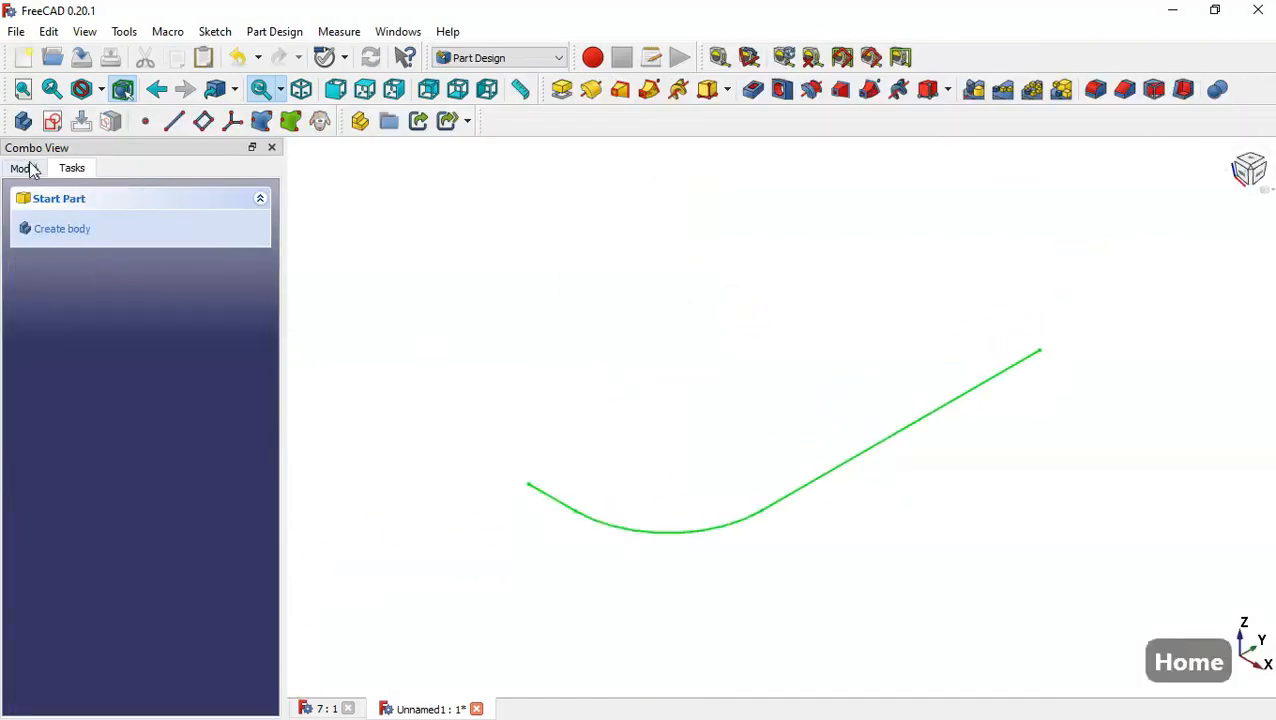
Create a new sketch on the XZ plane.
{"action": "left_click", "coordinate": [54, 121]}
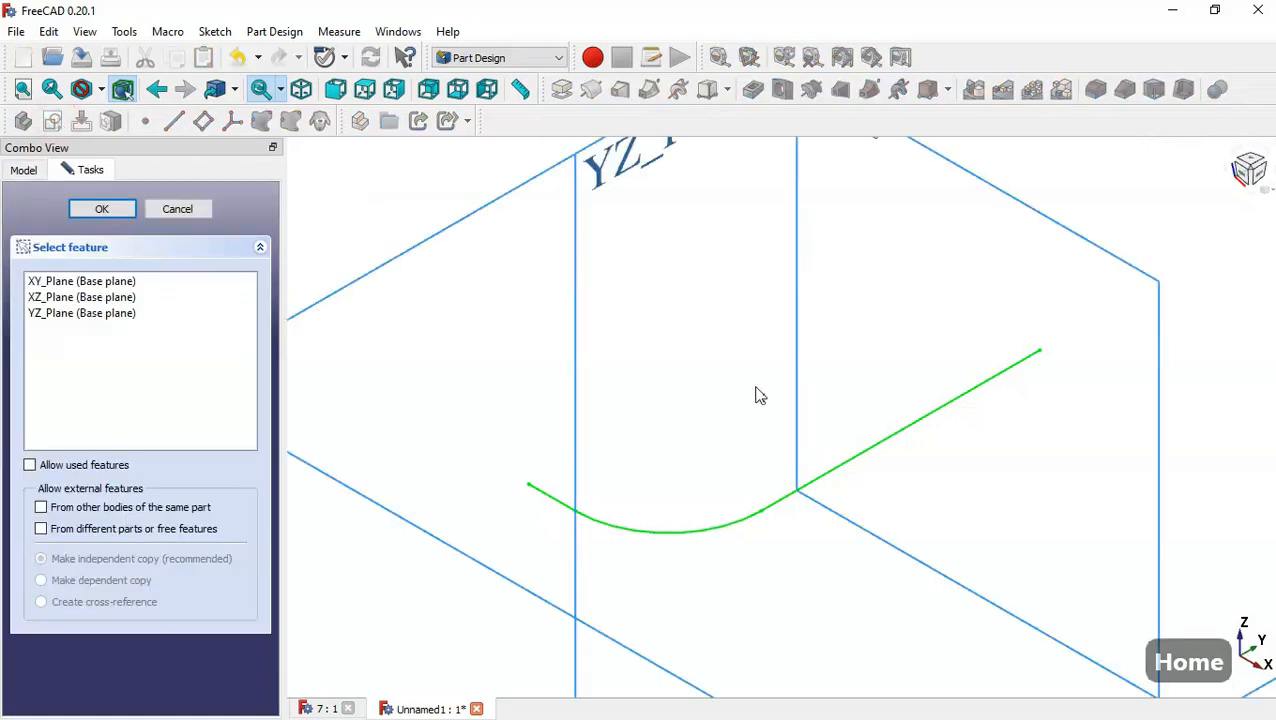
{"action": "scroll", "coordinate": [757, 395], "scroll_direction": "down", "scroll_amount": 4}
{"action": "scroll", "coordinate": [792, 283], "scroll_direction": "up", "scroll_amount": 3}
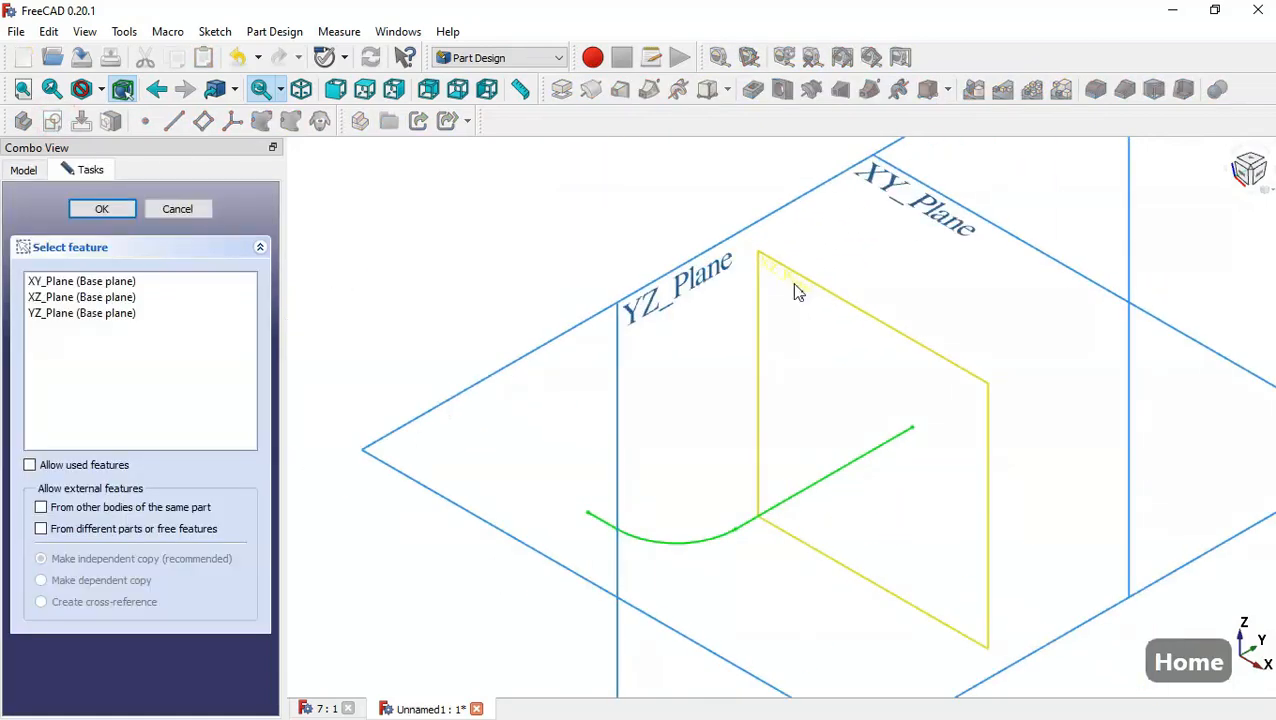
{"action": "scroll", "coordinate": [792, 286], "scroll_direction": "up", "scroll_amount": 1}
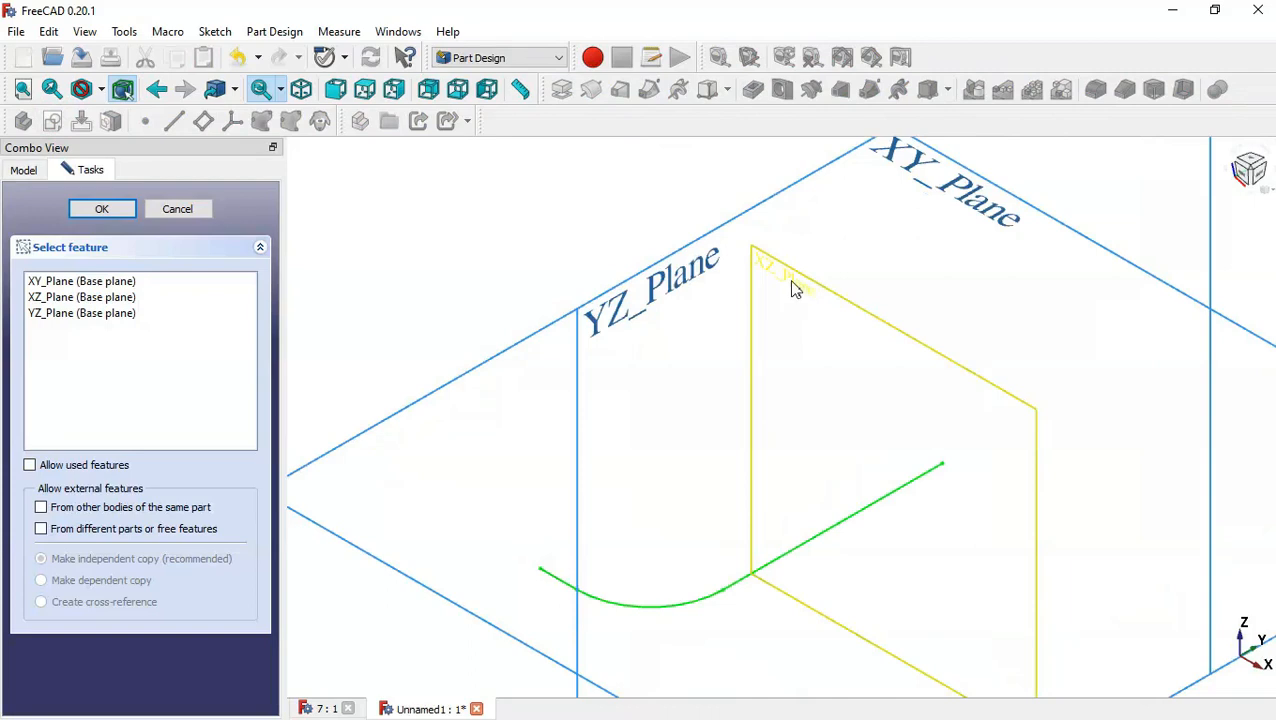
{"action": "left_click", "coordinate": [791, 283]}
{"action": "scroll", "coordinate": [910, 500], "scroll_direction": "up", "scroll_amount": 3}
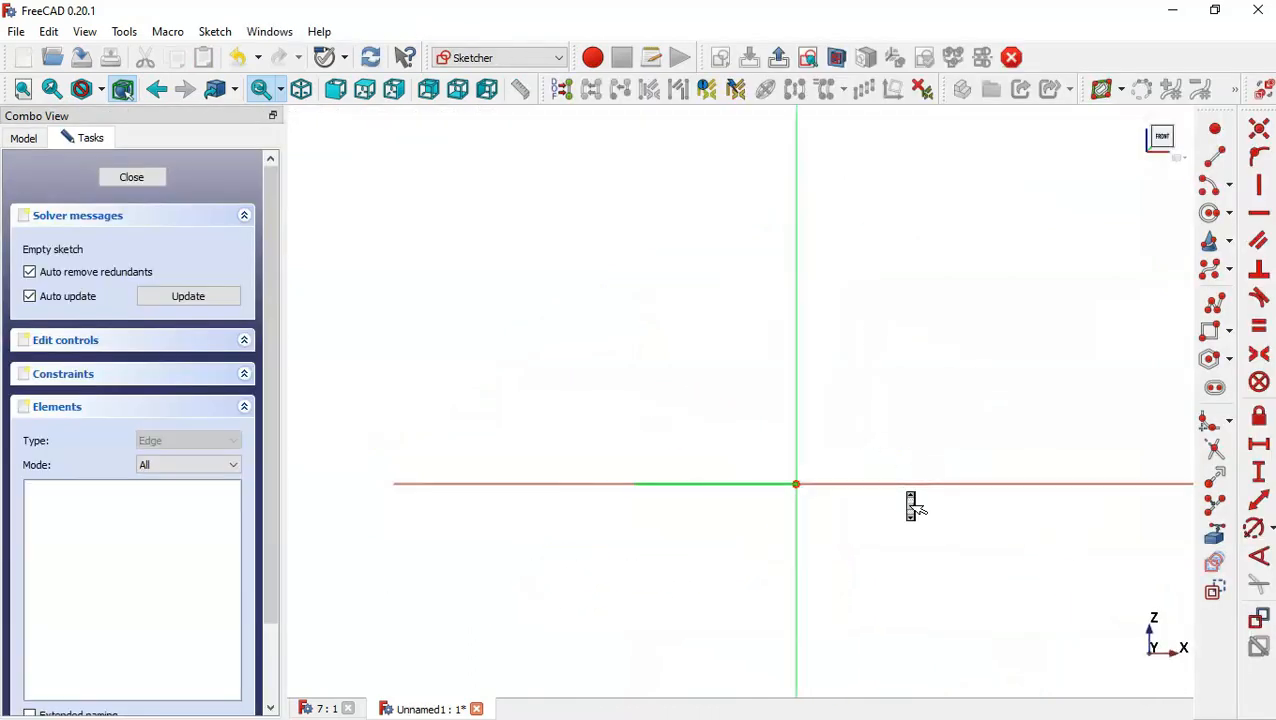
Draw a circle centred on the origin.
{"action": "left_click", "coordinate": [1210, 212]}
{"action": "left_click", "coordinate": [741, 480]}
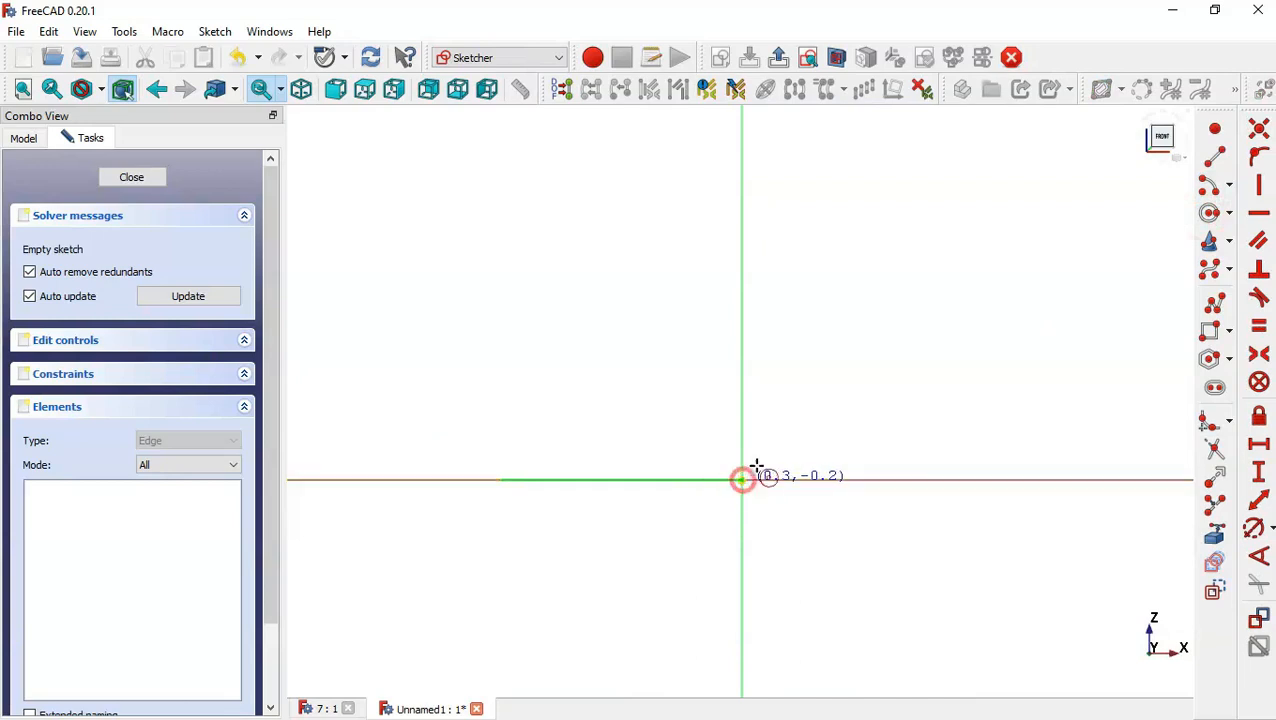
{"action": "left_click", "coordinate": [834, 401]}
{"action": "key", "text": "Escape"}
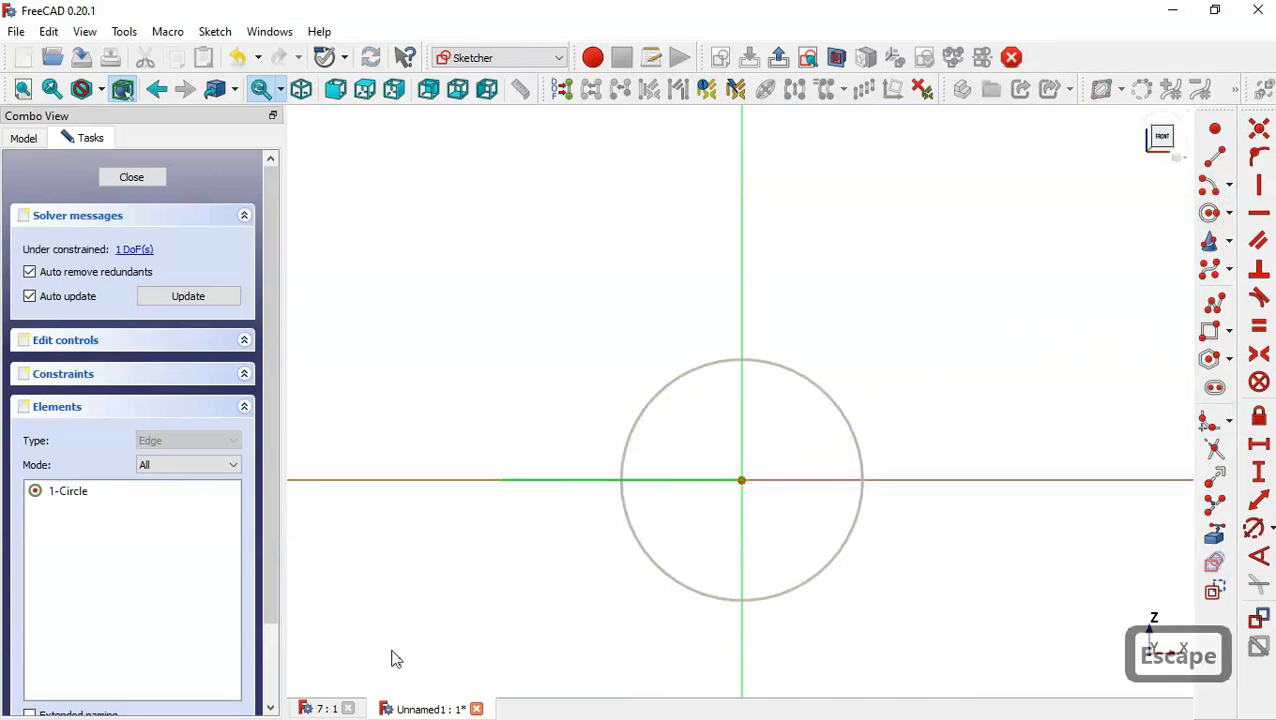
Consult the reference drawing and set the circle's diameter to 40 mm.
{"action": "left_click", "coordinate": [320, 709]}
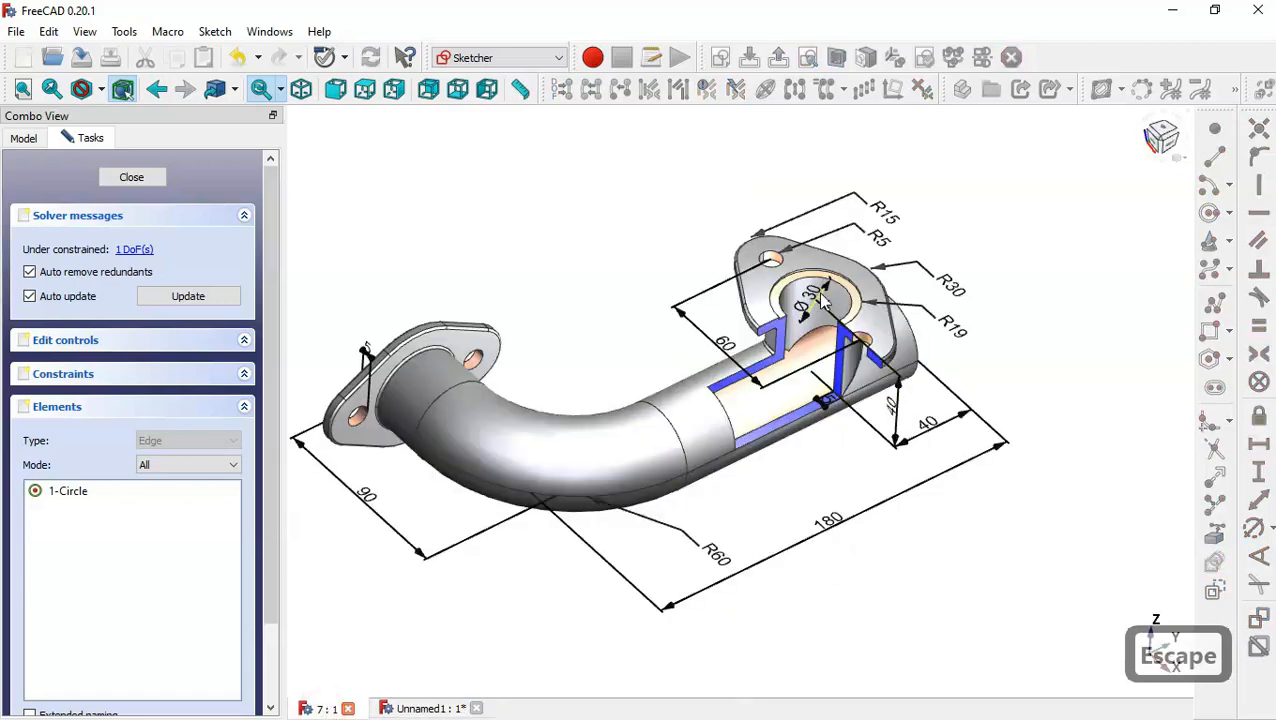
{"action": "scroll", "coordinate": [835, 240], "scroll_direction": "up", "scroll_amount": 3}
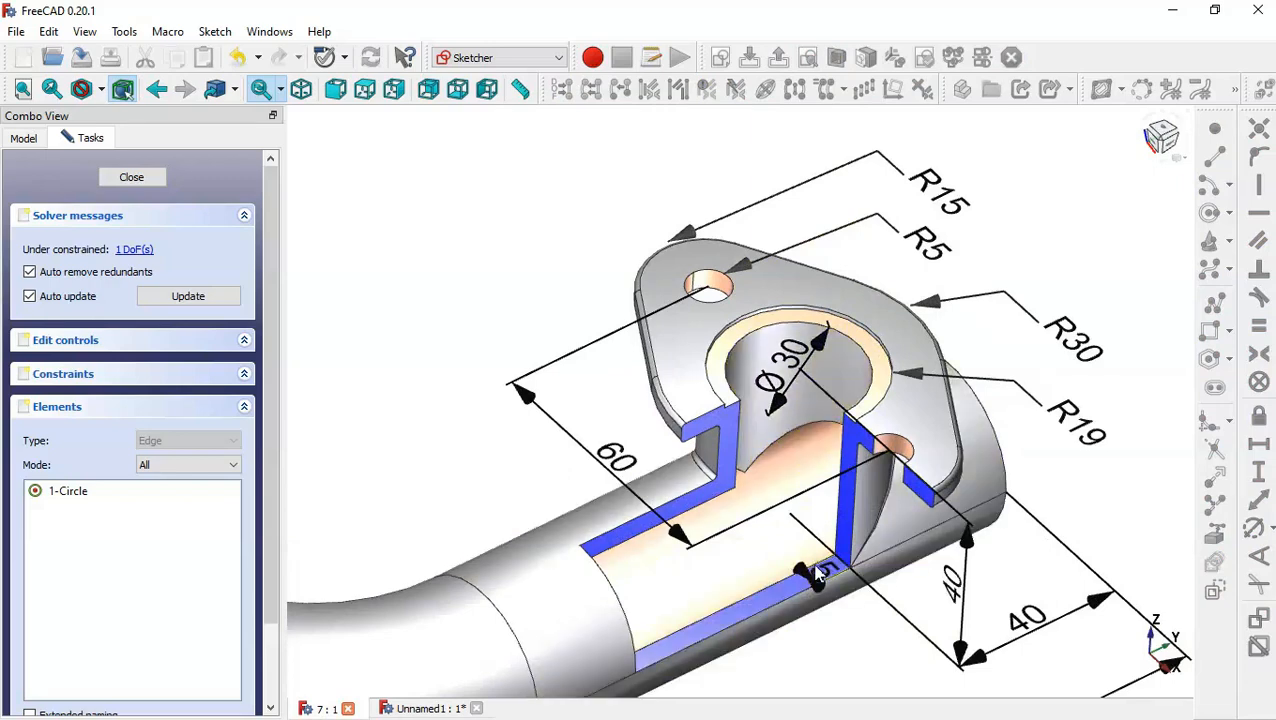
{"action": "left_click", "coordinate": [425, 710]}
{"action": "left_click", "coordinate": [1252, 528]}
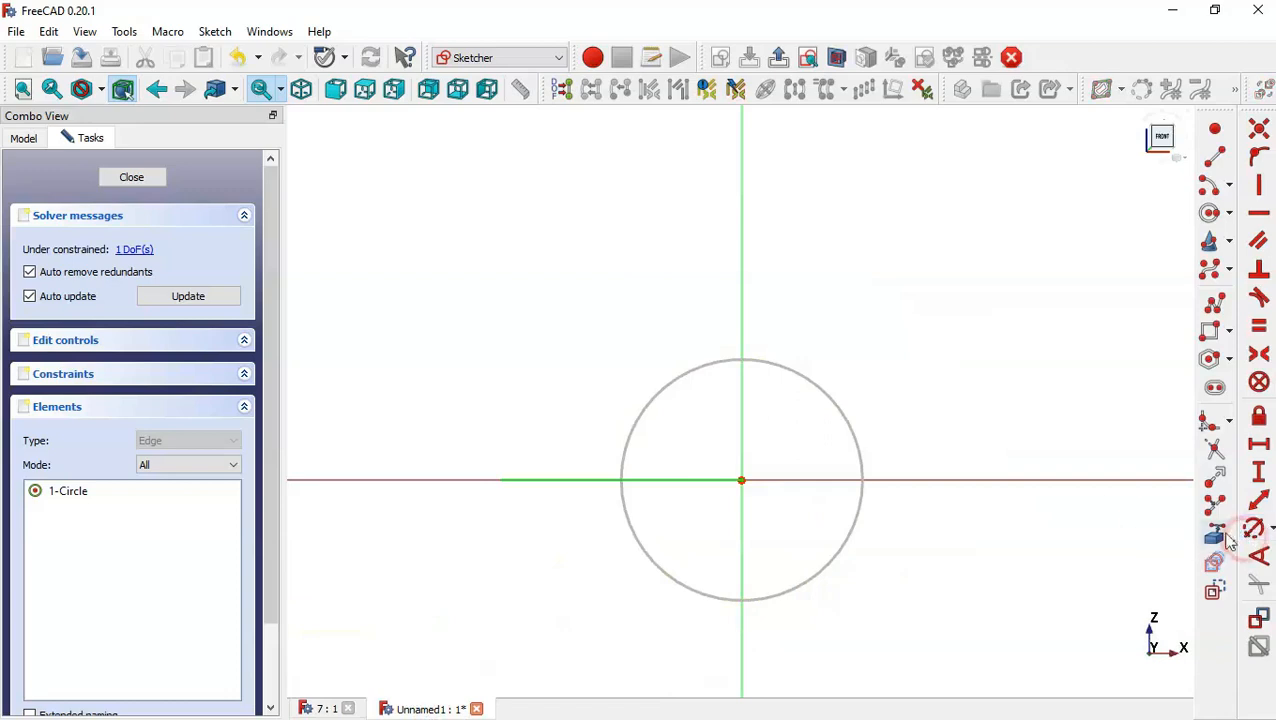
{"action": "left_click", "coordinate": [829, 401]}
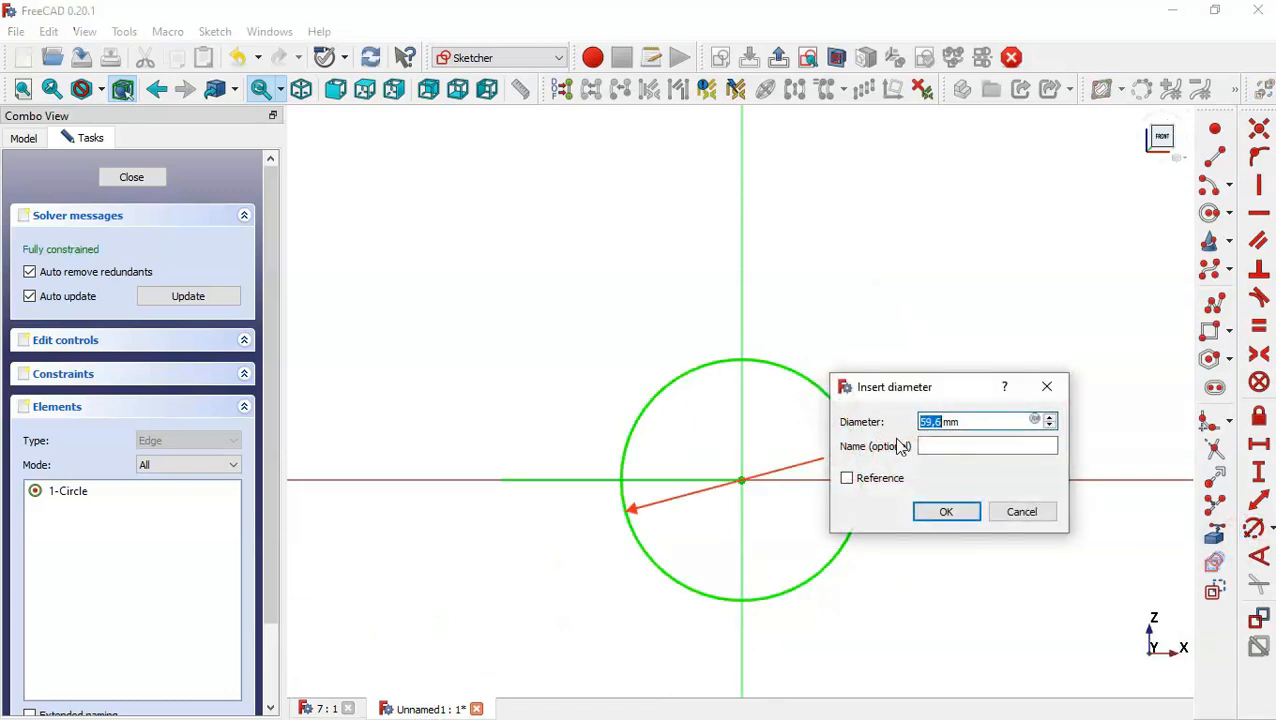
{"action": "type", "text": "40"}
{"action": "key", "text": "Return"}
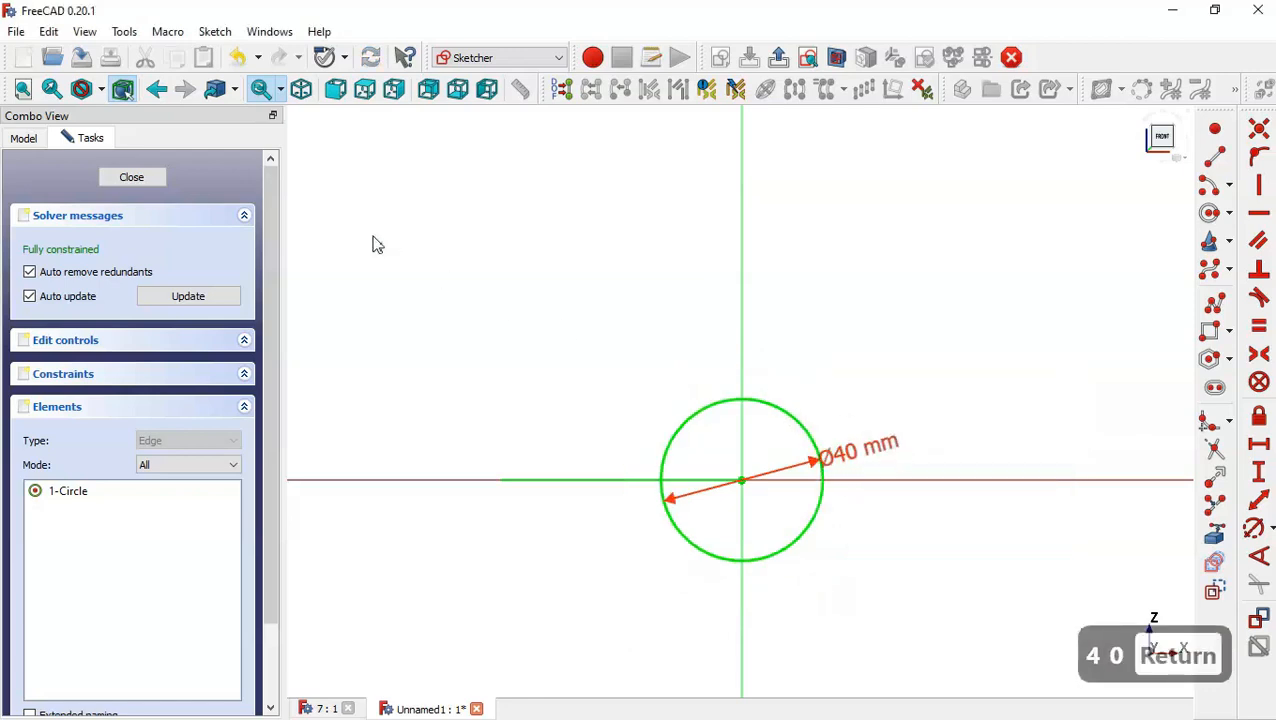
Close the circle sketch and return to the isometric view in the model tree.
{"action": "left_click", "coordinate": [145, 178]}
{"action": "key", "text": "Home"}
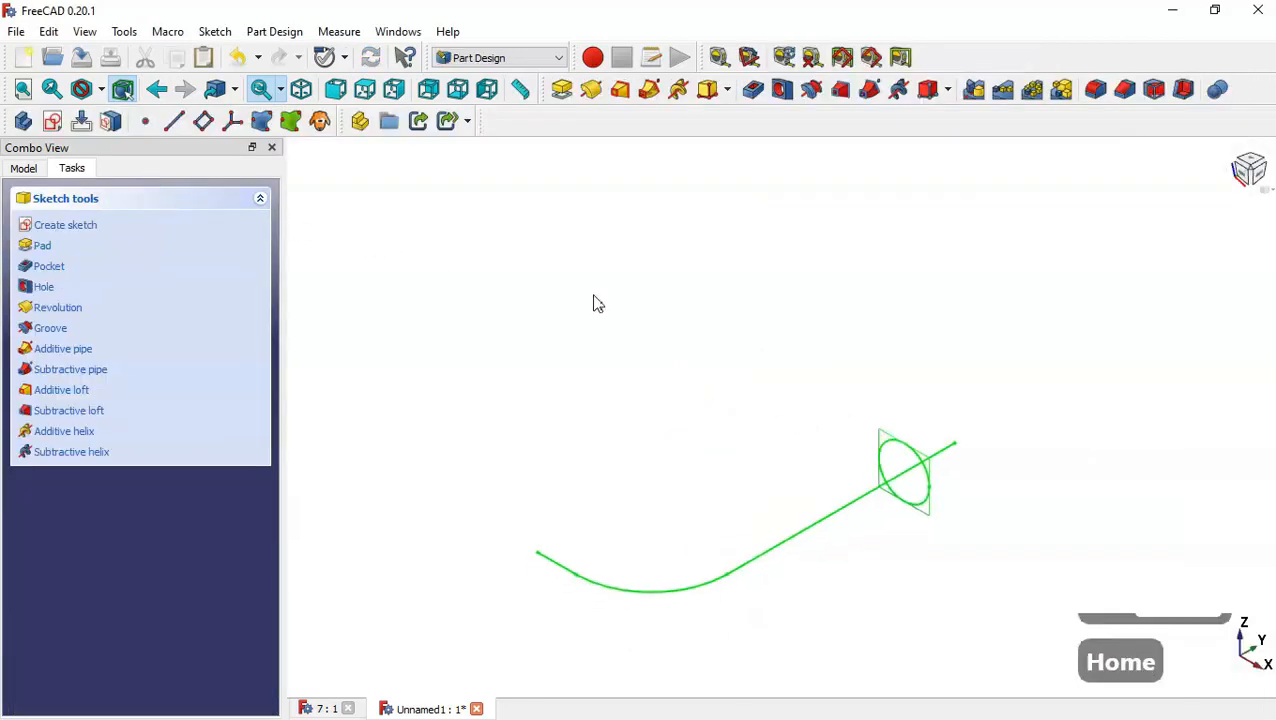
{"action": "left_click", "coordinate": [28, 172]}
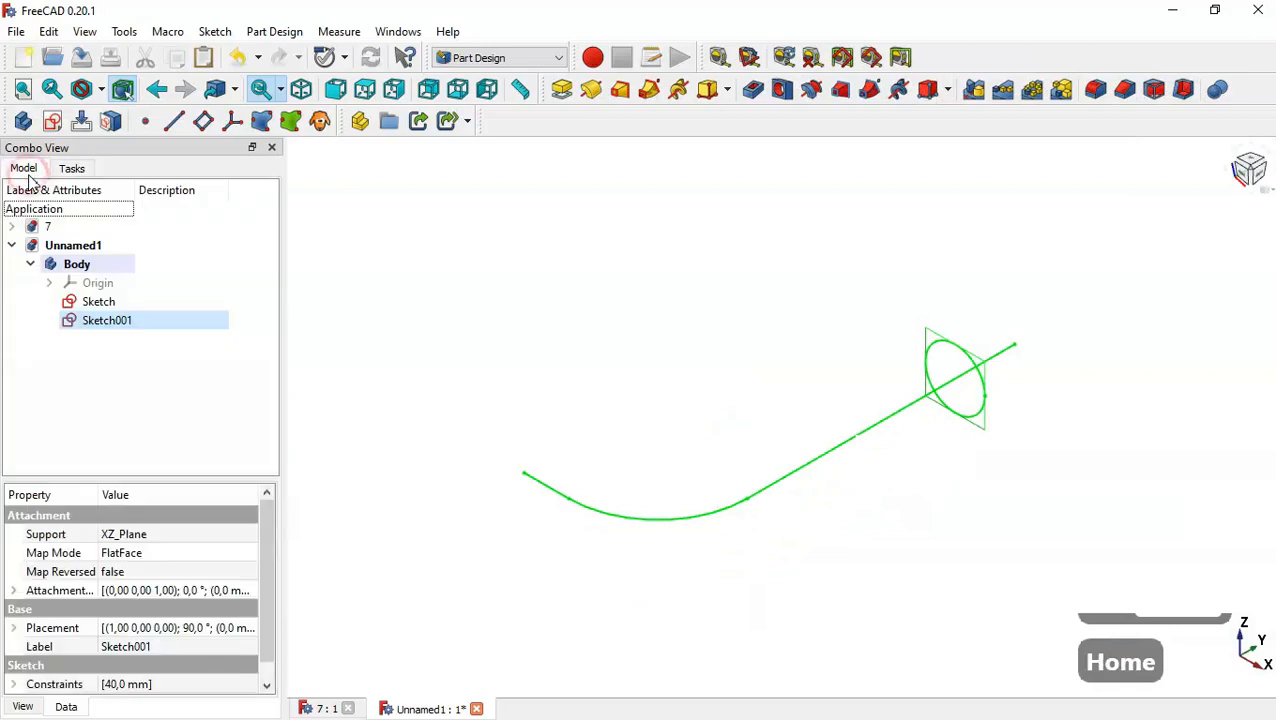
{"action": "left_click", "coordinate": [241, 352]}
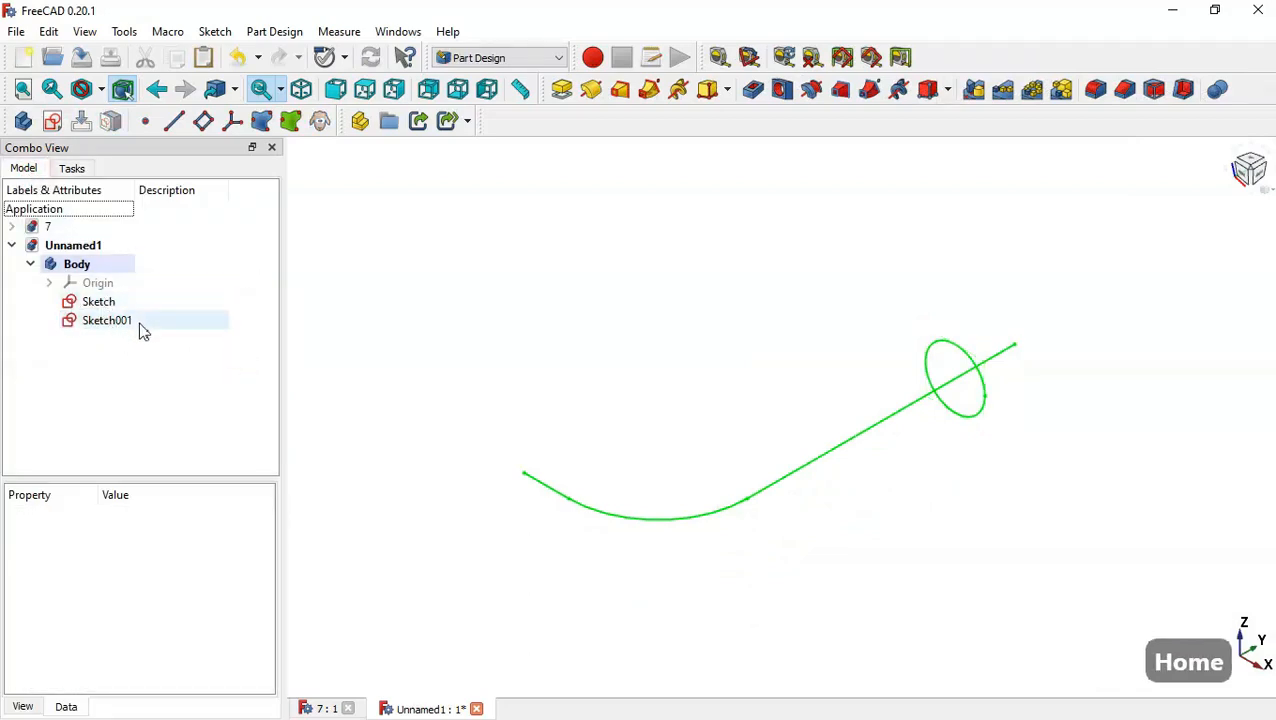
Rename the first sketch as Path.
{"action": "left_click", "coordinate": [133, 302]}
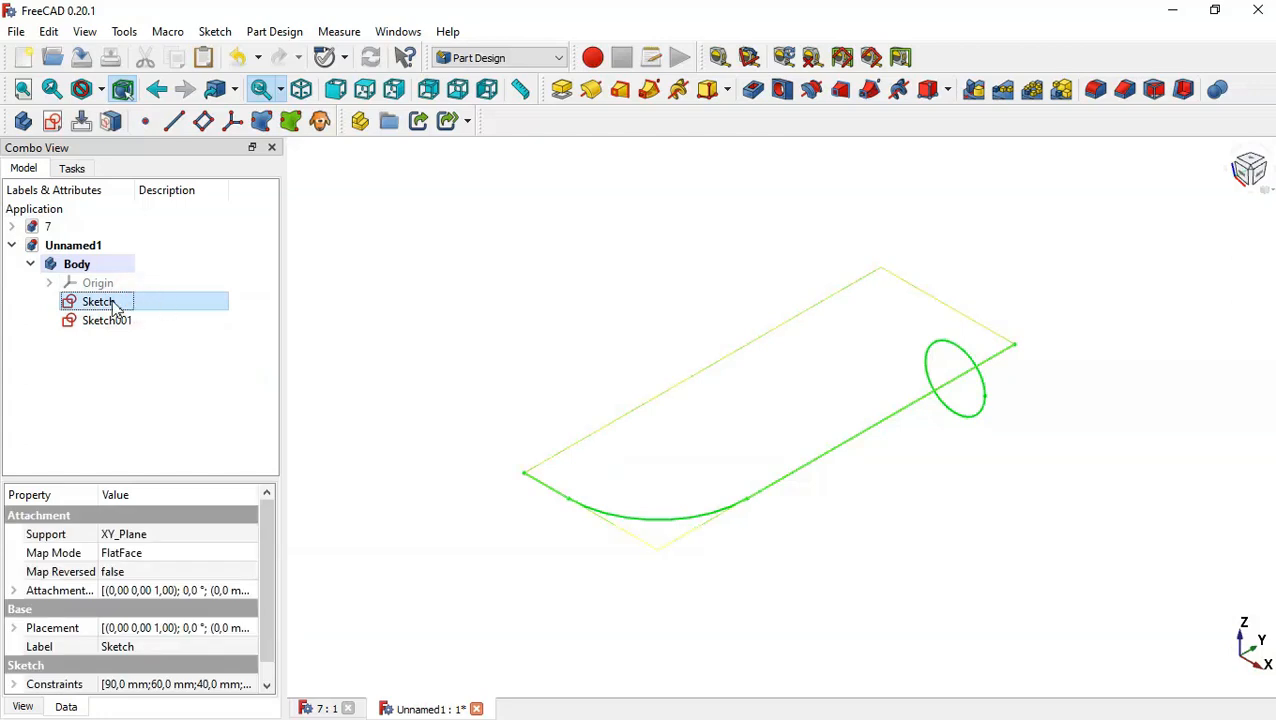
{"action": "right_click", "coordinate": [115, 308]}
{"action": "left_click", "coordinate": [222, 399]}
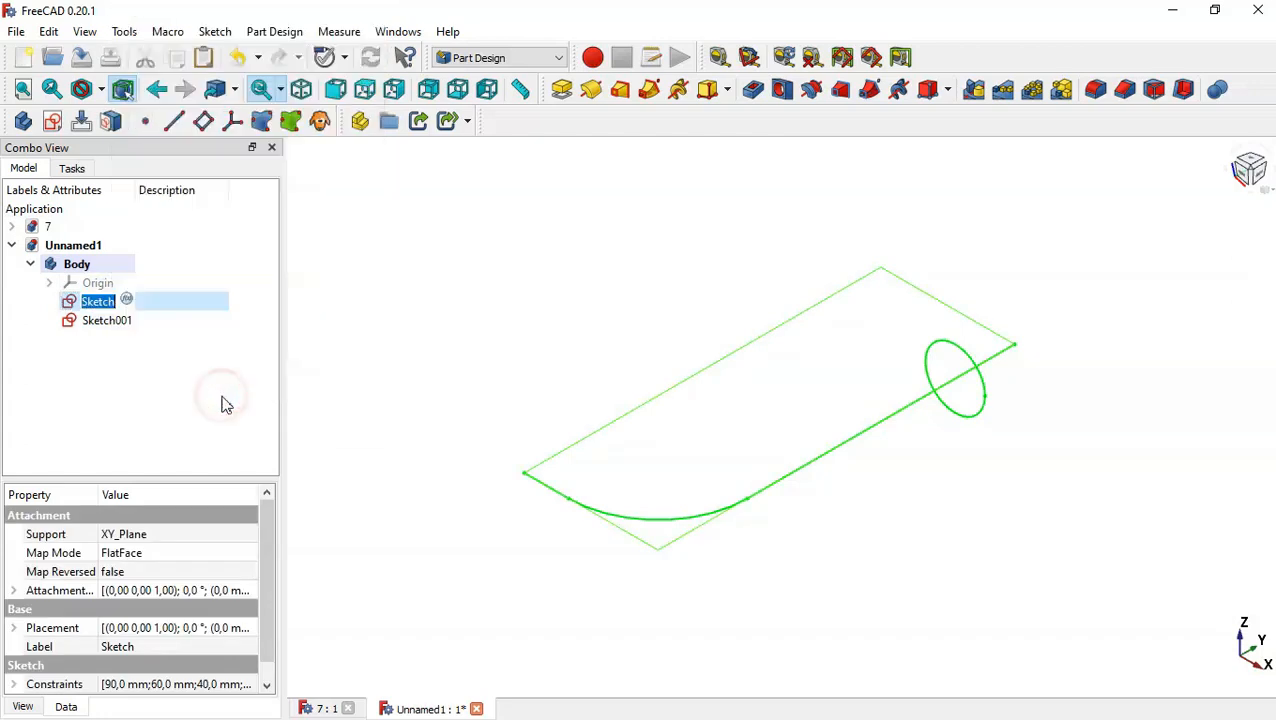
{"action": "type", "text": "Path"}
{"action": "key", "text": "Return"}
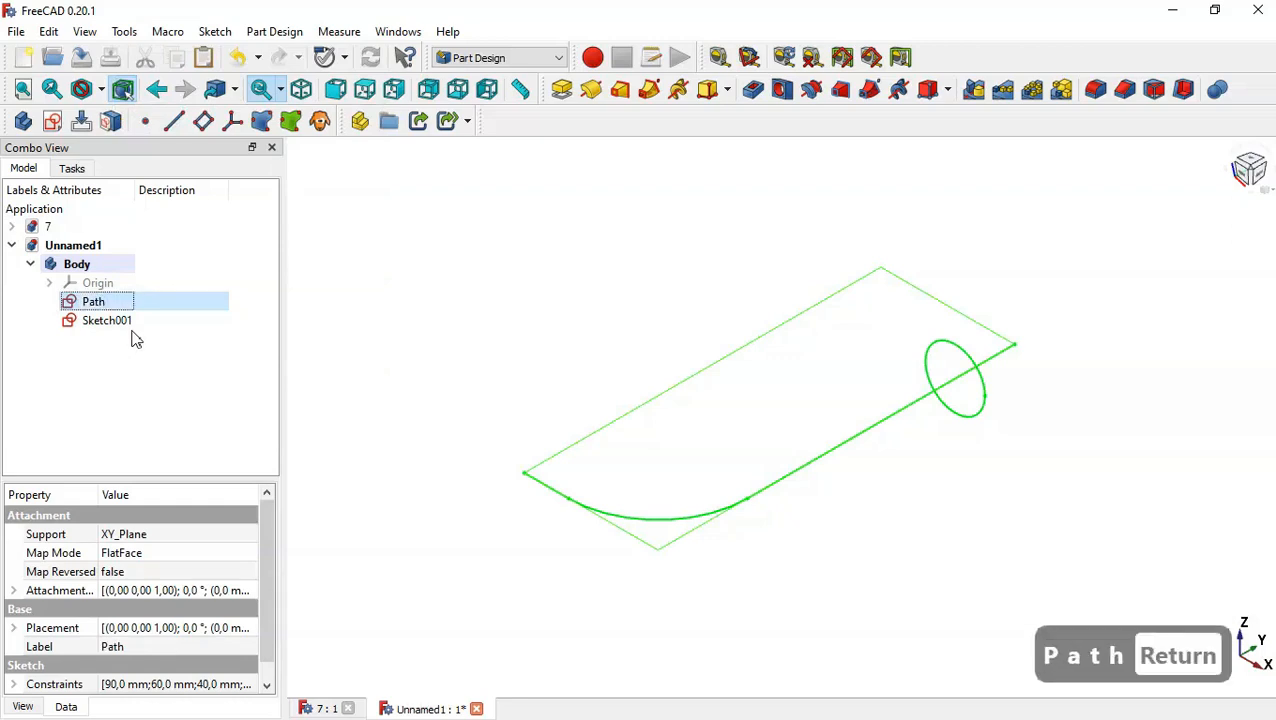
Rename the circle sketch as Object.
{"action": "left_click", "coordinate": [112, 322]}
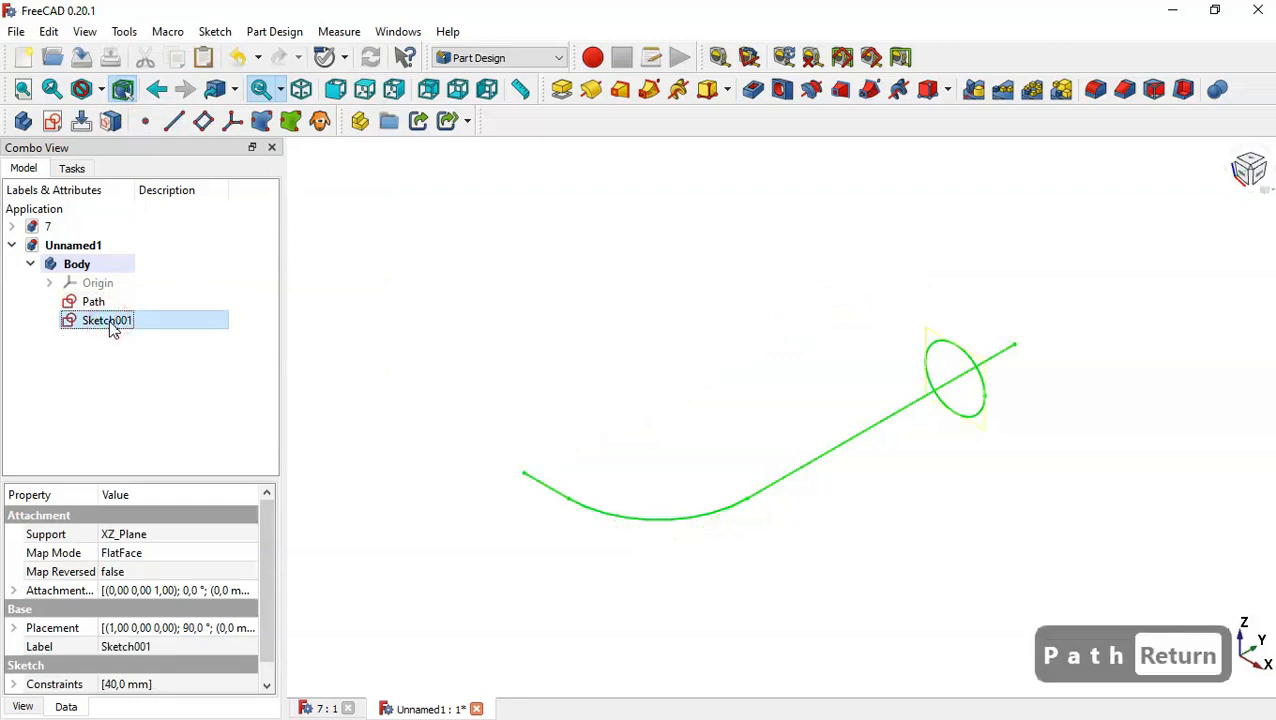
{"action": "right_click", "coordinate": [112, 328]}
{"action": "left_click", "coordinate": [226, 398]}
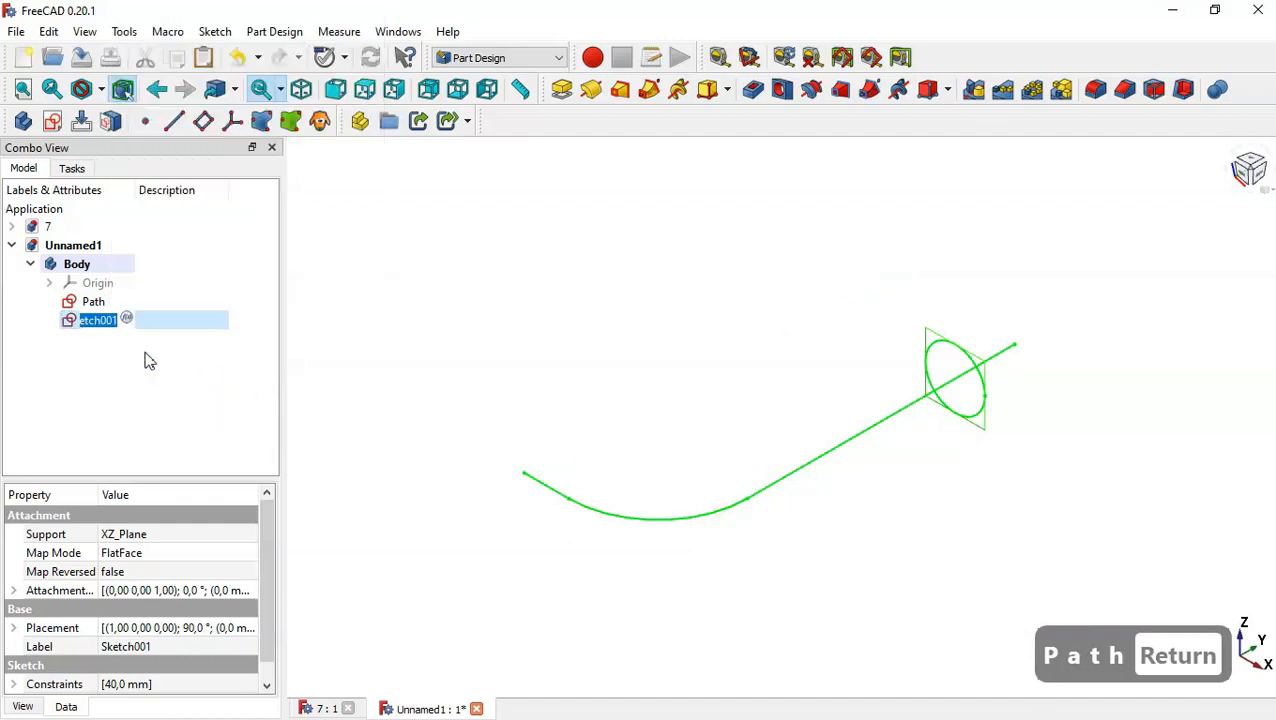
{"action": "type", "text": "Object"}
{"action": "key", "text": "Return"}
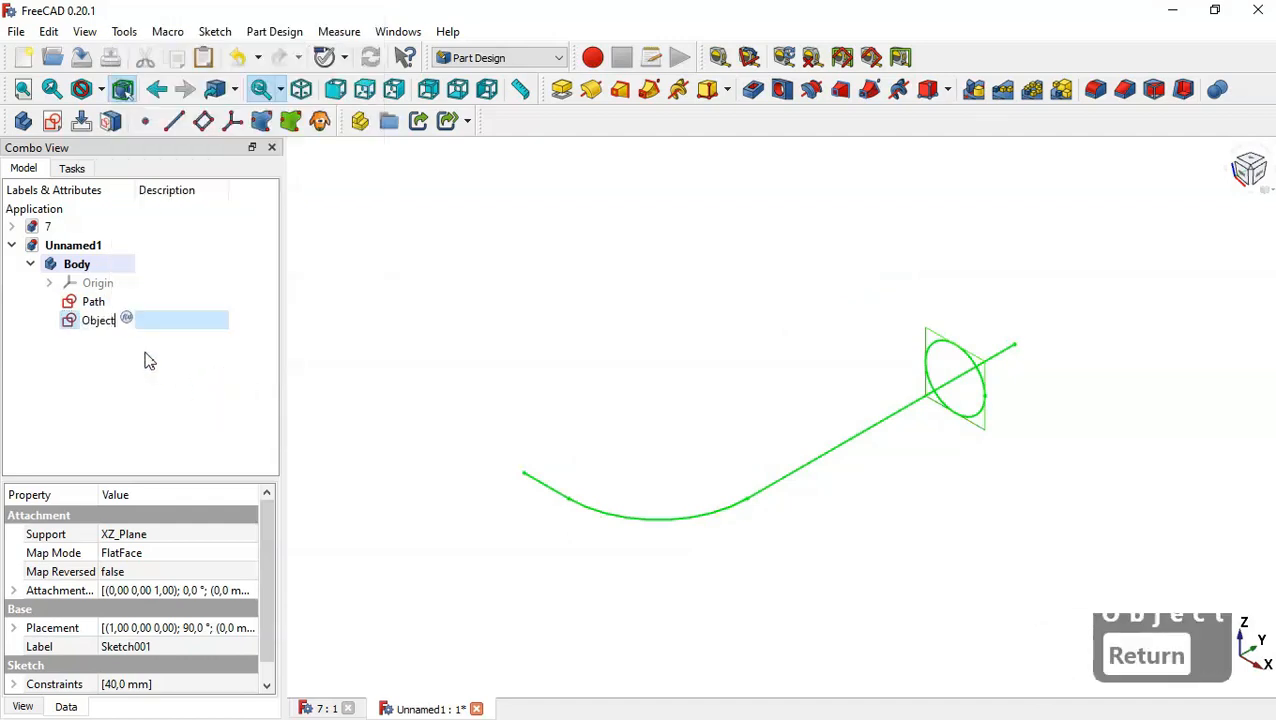
{"action": "left_click", "coordinate": [207, 355]}
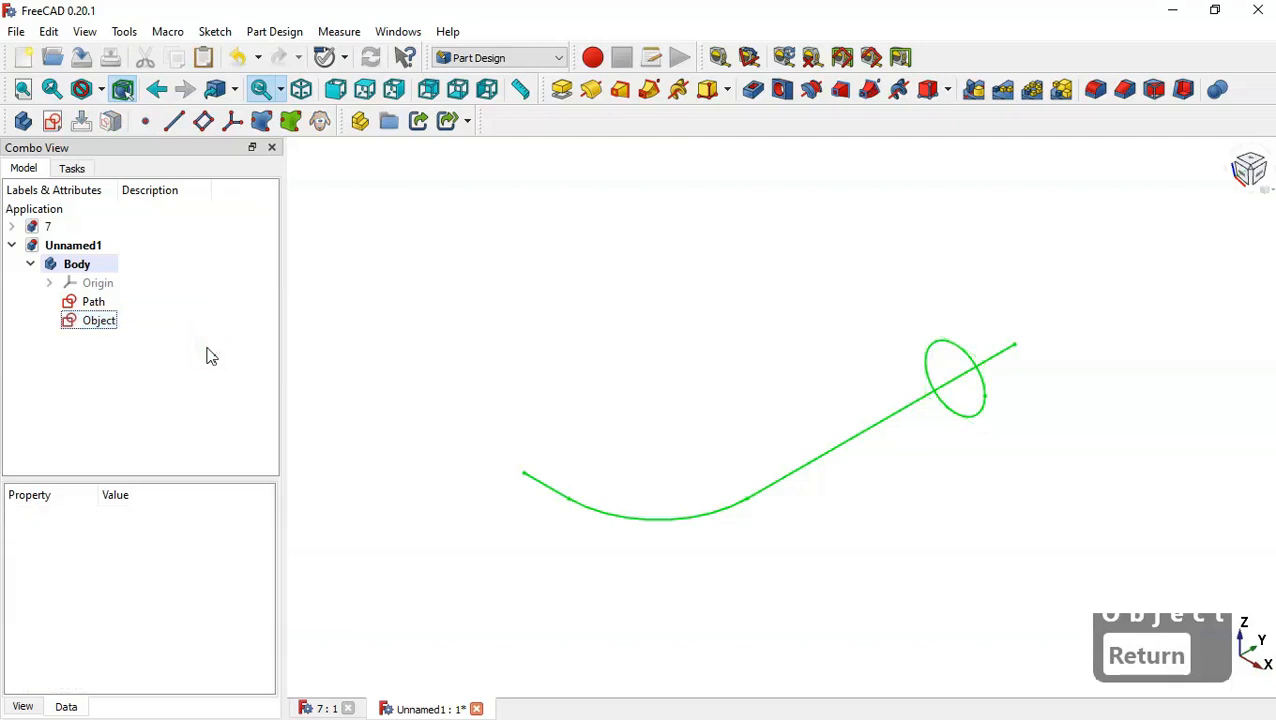
Create an additive pipe sweeping the Object profile along the Path sketch.
{"action": "left_click", "coordinate": [138, 321]}
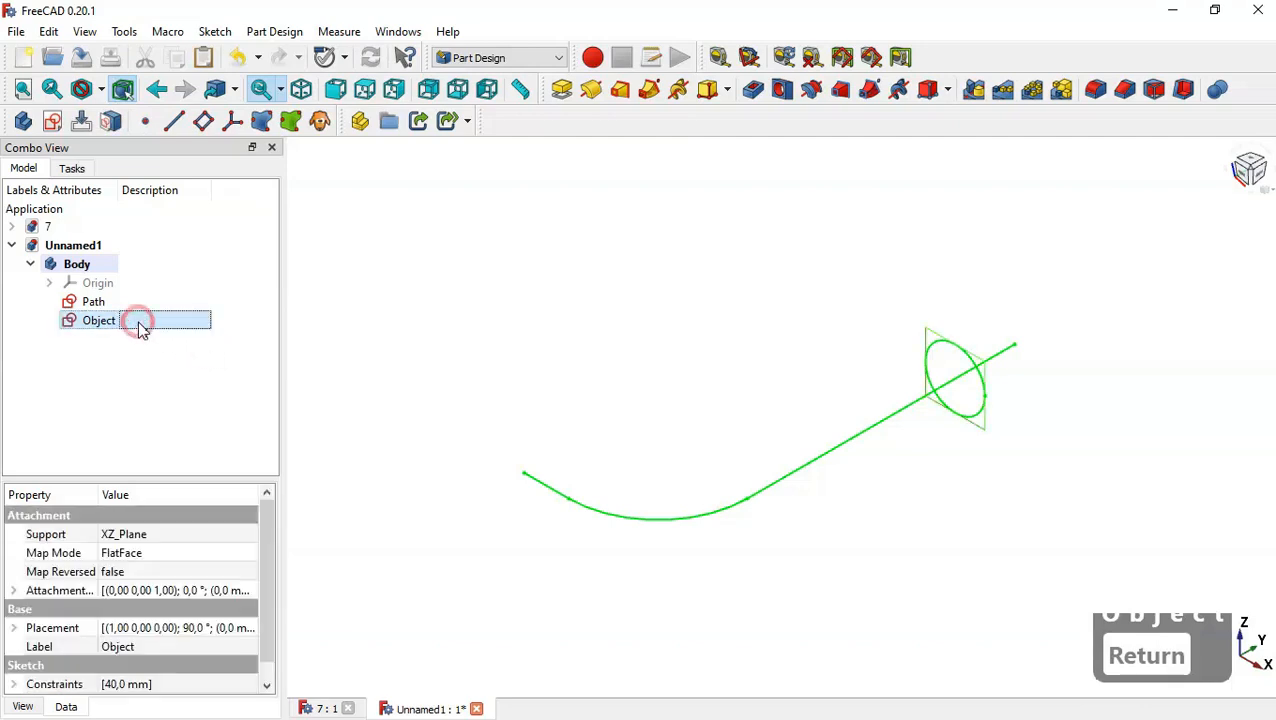
{"action": "left_click", "coordinate": [652, 92]}
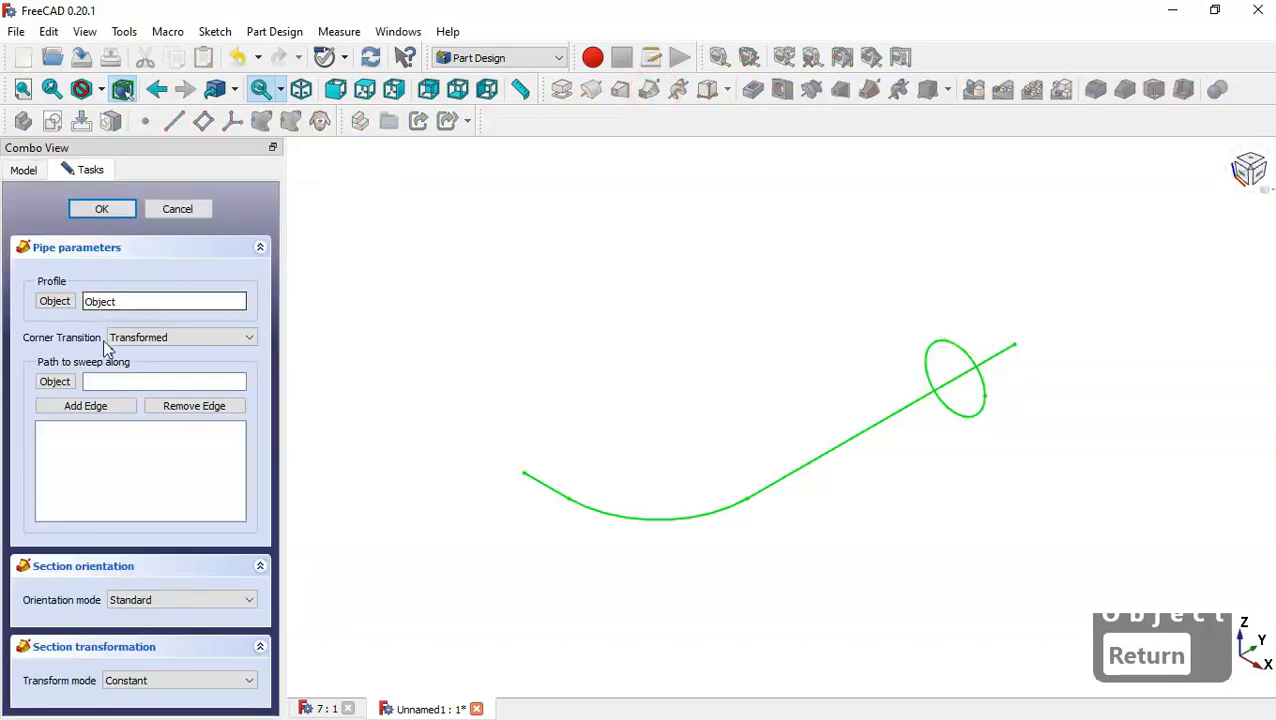
{"action": "left_click", "coordinate": [57, 383]}
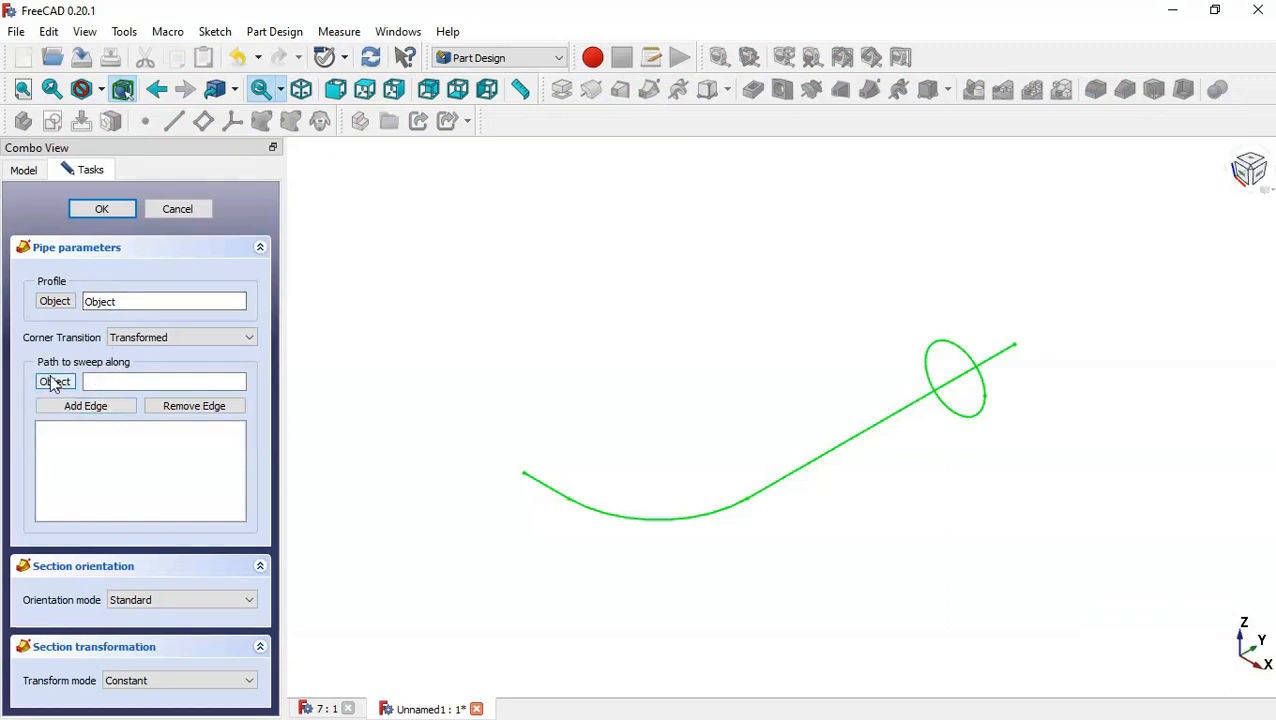
{"action": "left_click", "coordinate": [55, 386]}
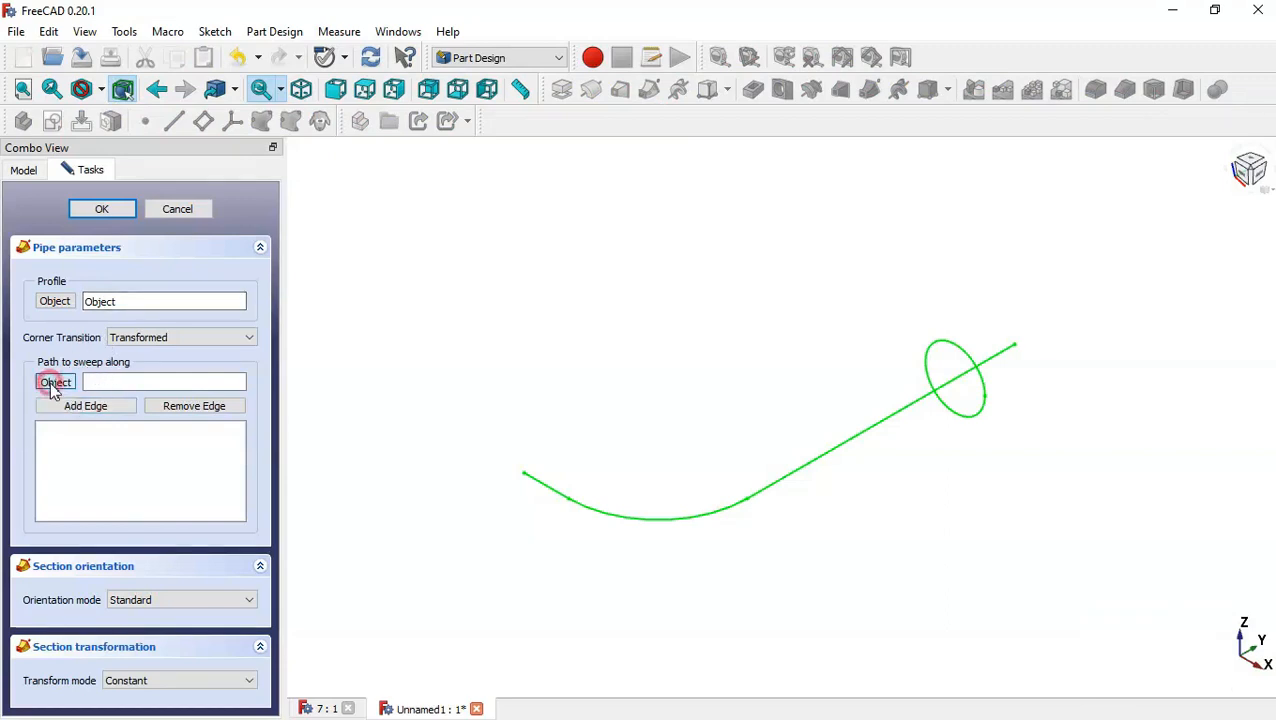
{"action": "left_click", "coordinate": [789, 477]}
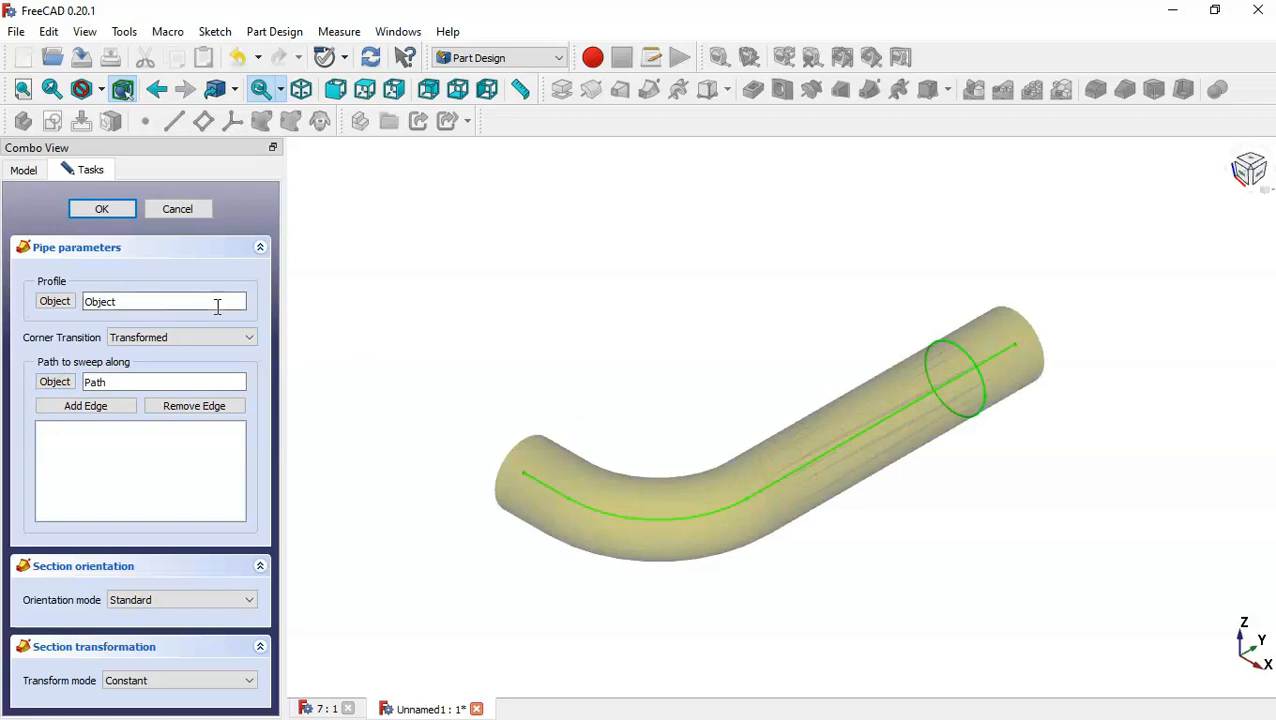
{"action": "left_click", "coordinate": [116, 213]}
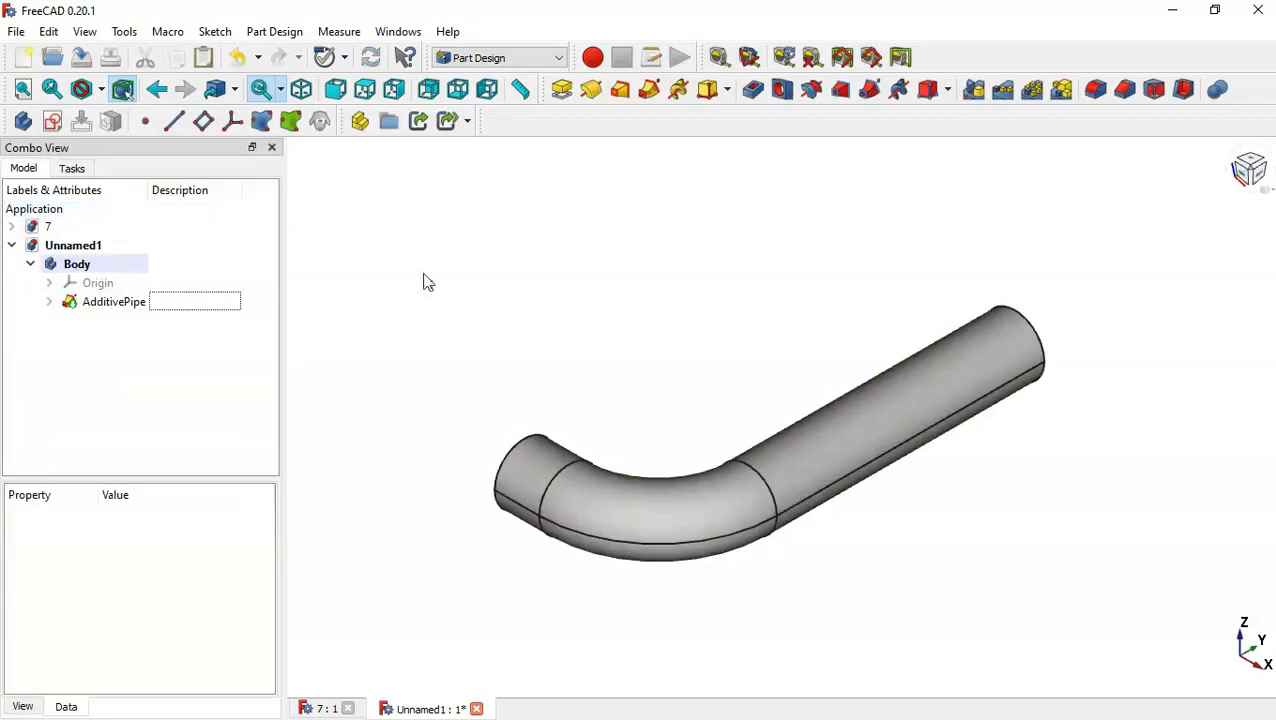
Create a new sketch on the YZ plane and turn on the section view.
{"action": "left_click", "coordinate": [498, 296]}
{"action": "left_click_drag", "start_coordinate": [676, 318], "coordinate": [704, 343]}
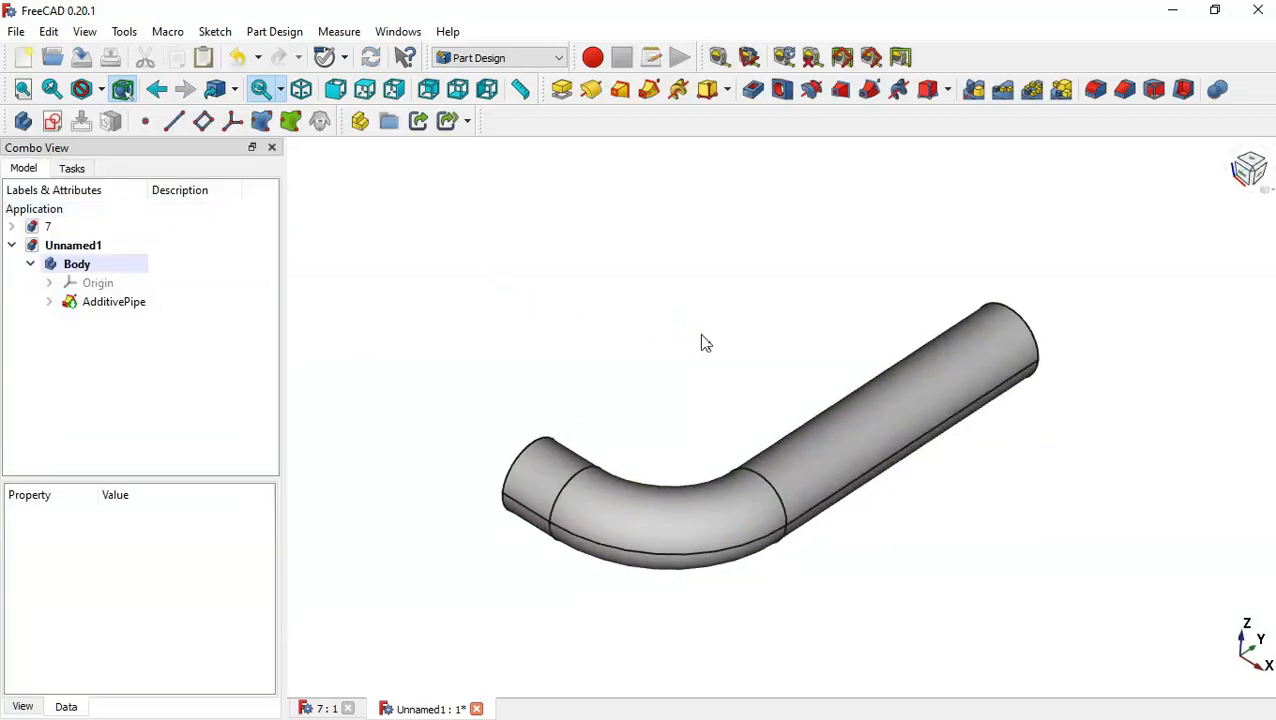
{"action": "left_click", "coordinate": [53, 121]}
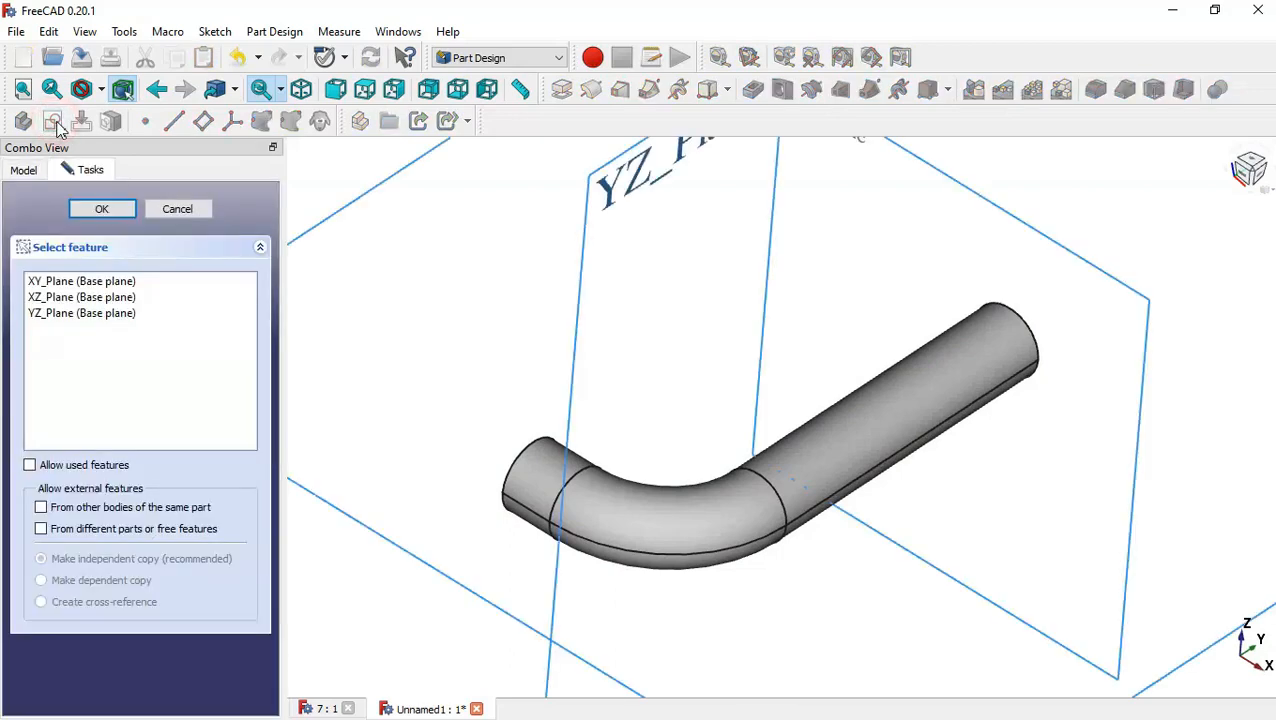
{"action": "scroll", "coordinate": [820, 376], "scroll_direction": "down", "scroll_amount": 3}
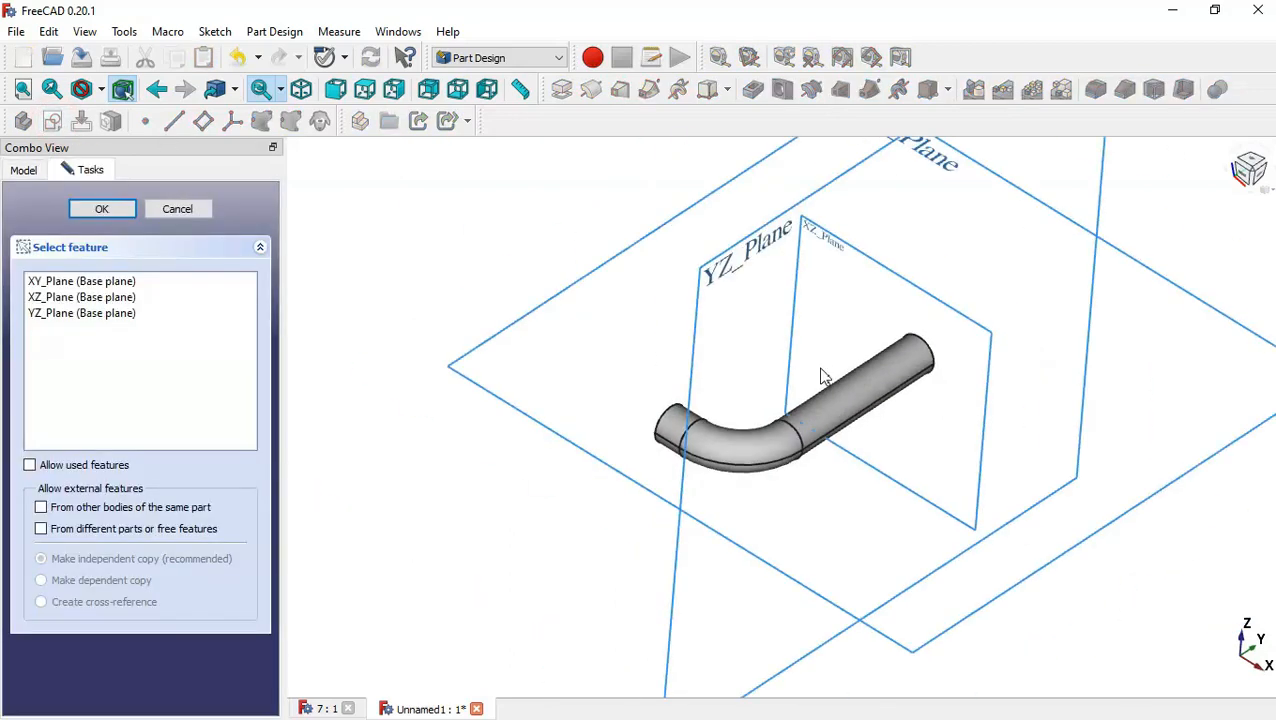
{"action": "left_click", "coordinate": [741, 268]}
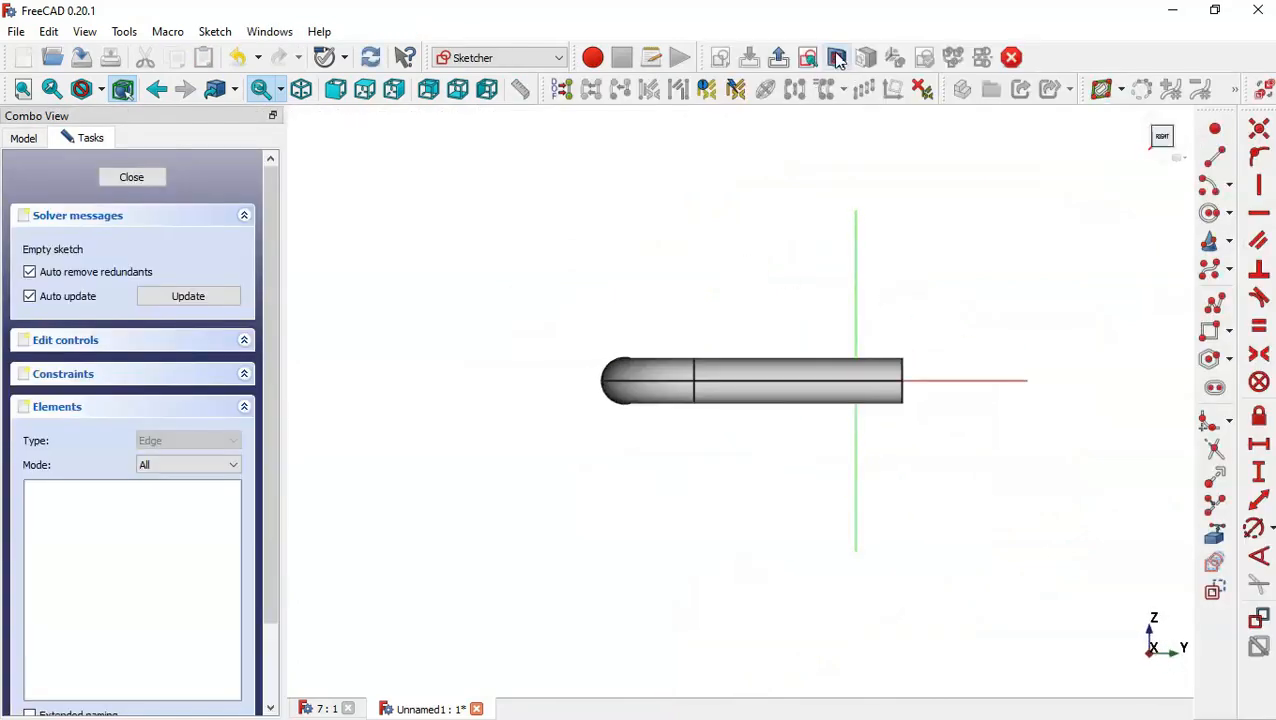
{"action": "left_click", "coordinate": [837, 57]}
{"action": "scroll", "coordinate": [995, 340], "scroll_direction": "up", "scroll_amount": 3}
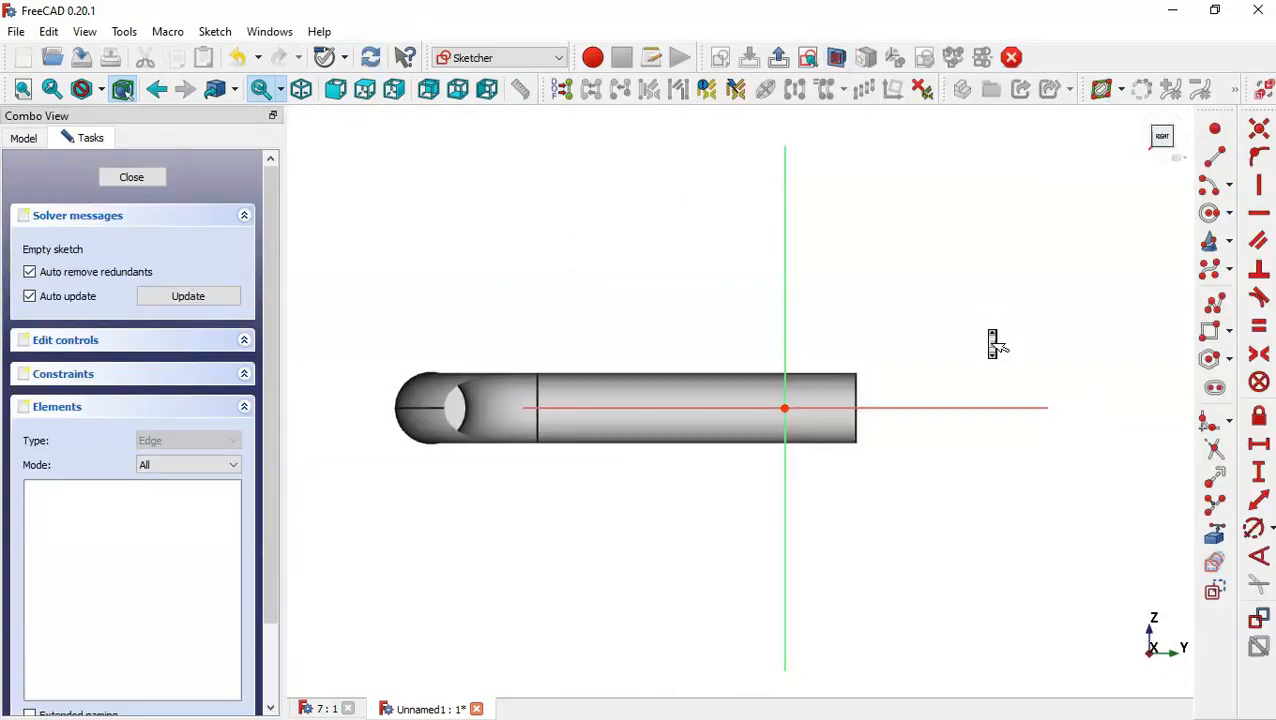
Draw a vertical line about 100 mm long upward from the origin.
{"action": "left_click", "coordinate": [1217, 158]}
{"action": "left_click", "coordinate": [740, 208]}
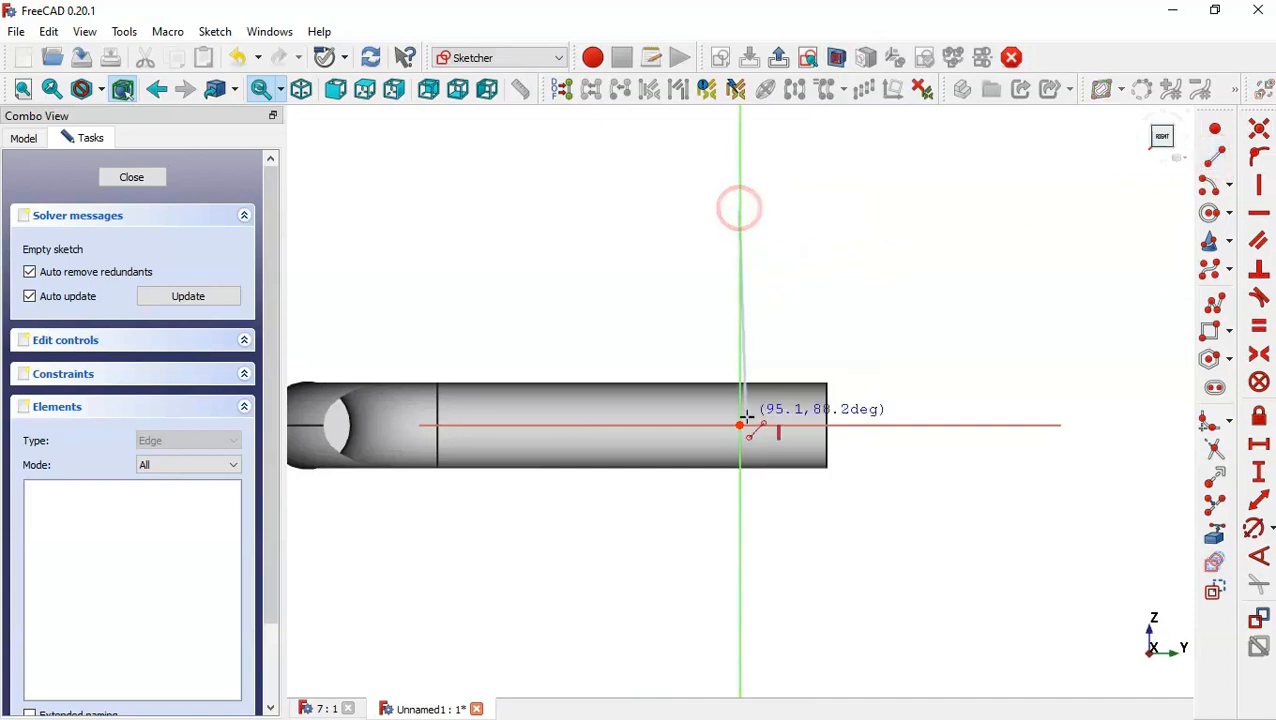
{"action": "left_click", "coordinate": [740, 425]}
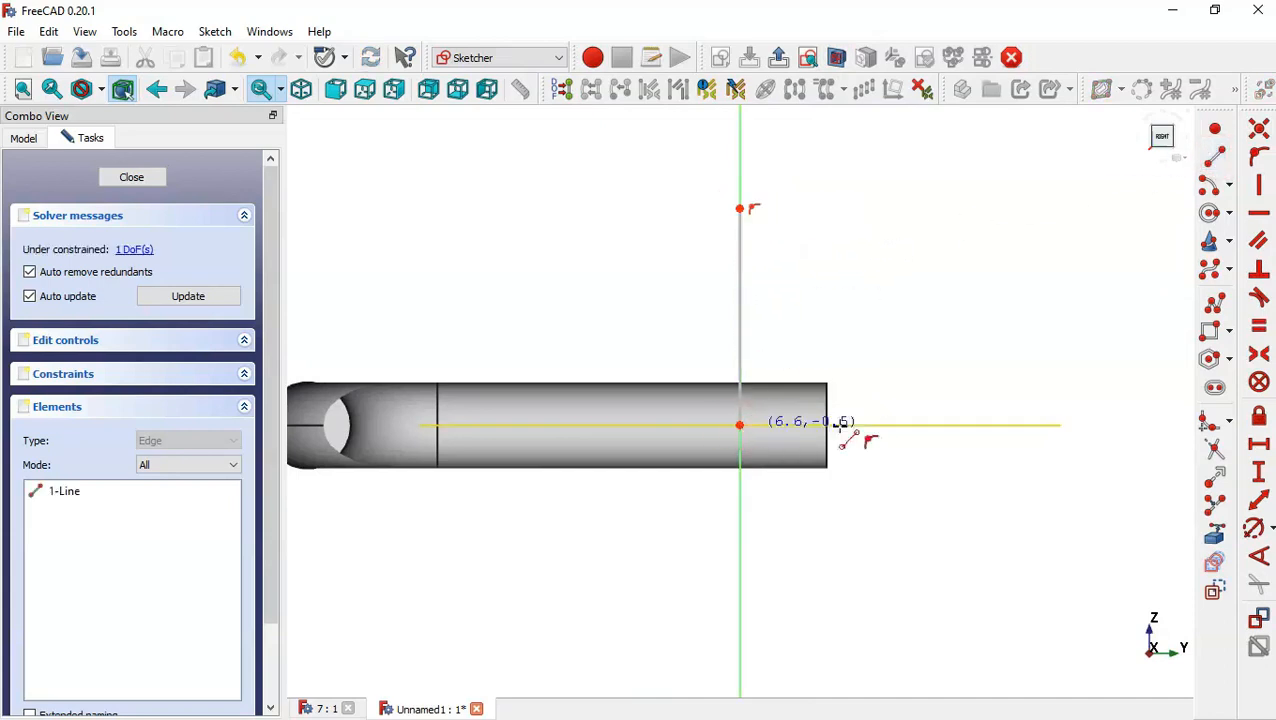
Constrain the vertical line's length to 40 mm, compare with the reference drawing, and close the sketch.
{"action": "left_click", "coordinate": [1259, 472]}
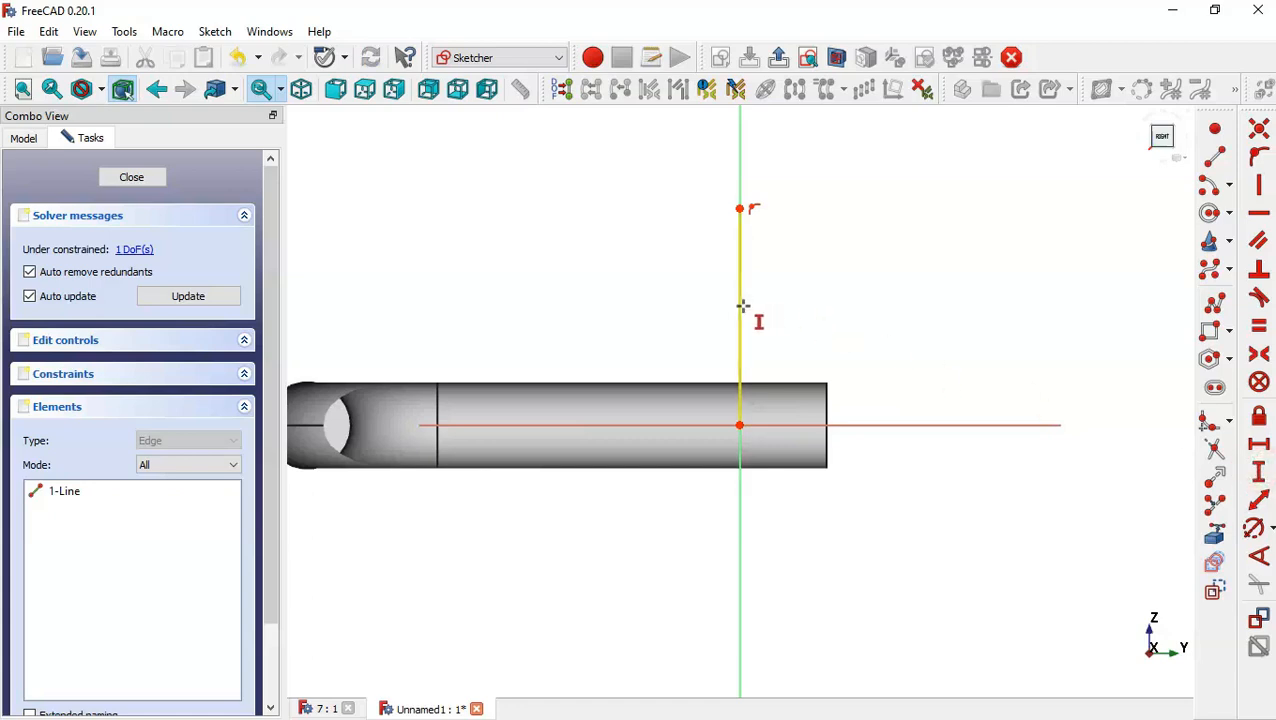
{"action": "left_click", "coordinate": [742, 305]}
{"action": "type", "text": "40"}
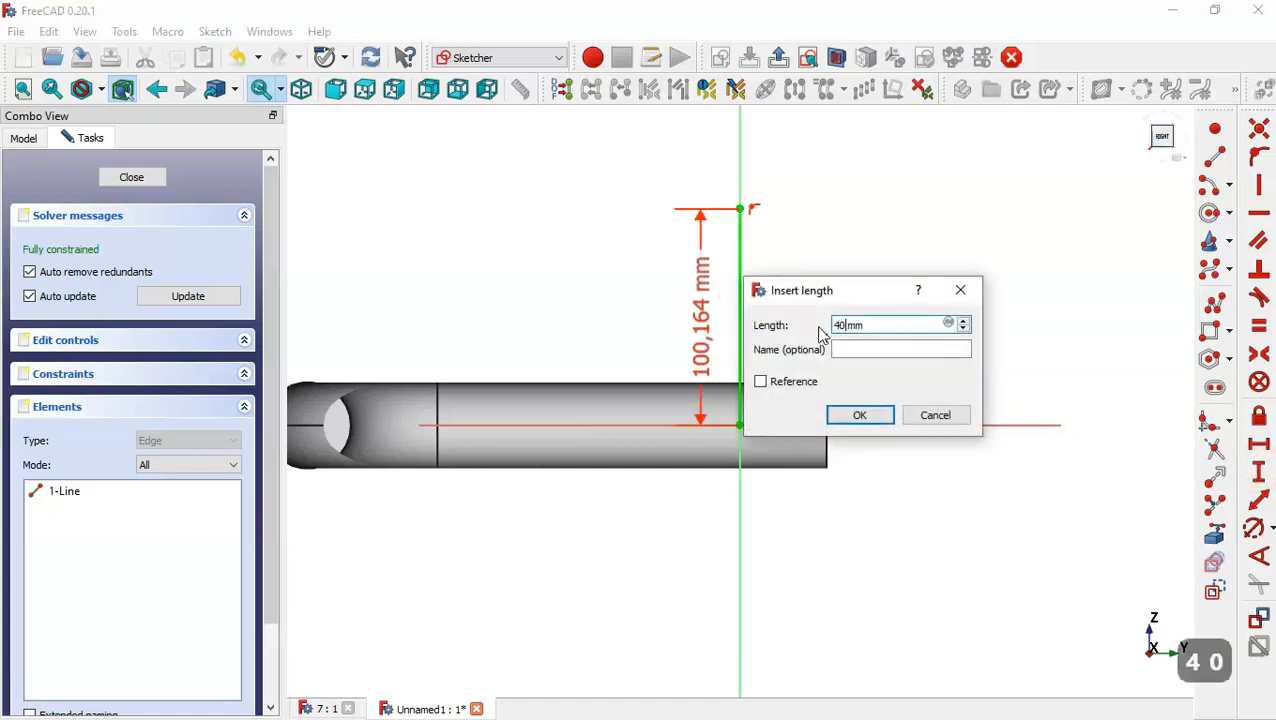
{"action": "key", "text": "Return"}
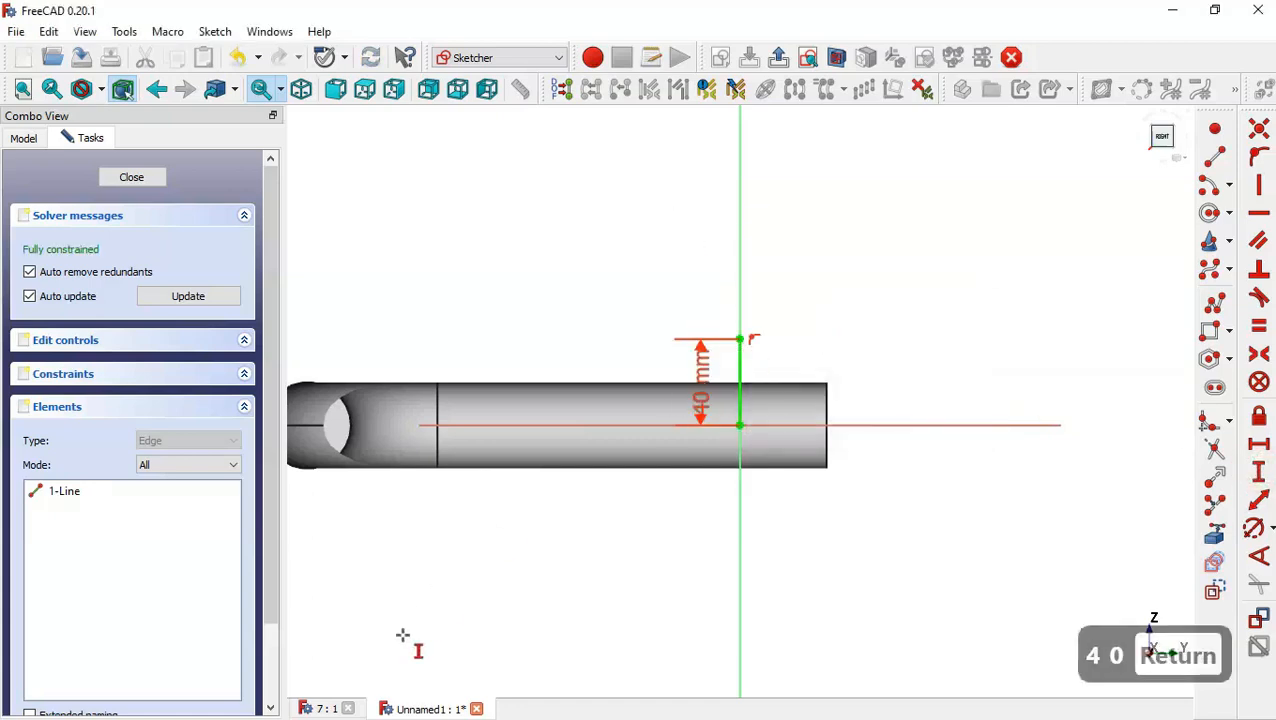
{"action": "left_click", "coordinate": [314, 708]}
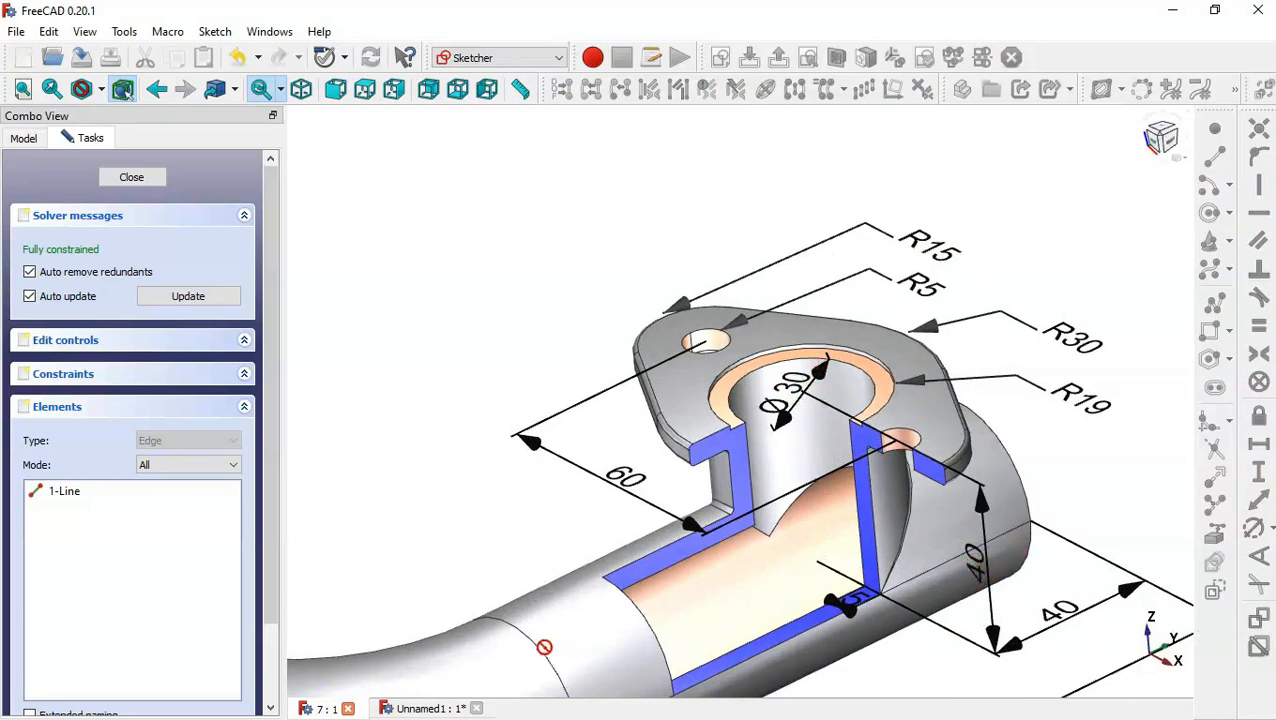
{"action": "left_click", "coordinate": [447, 708]}
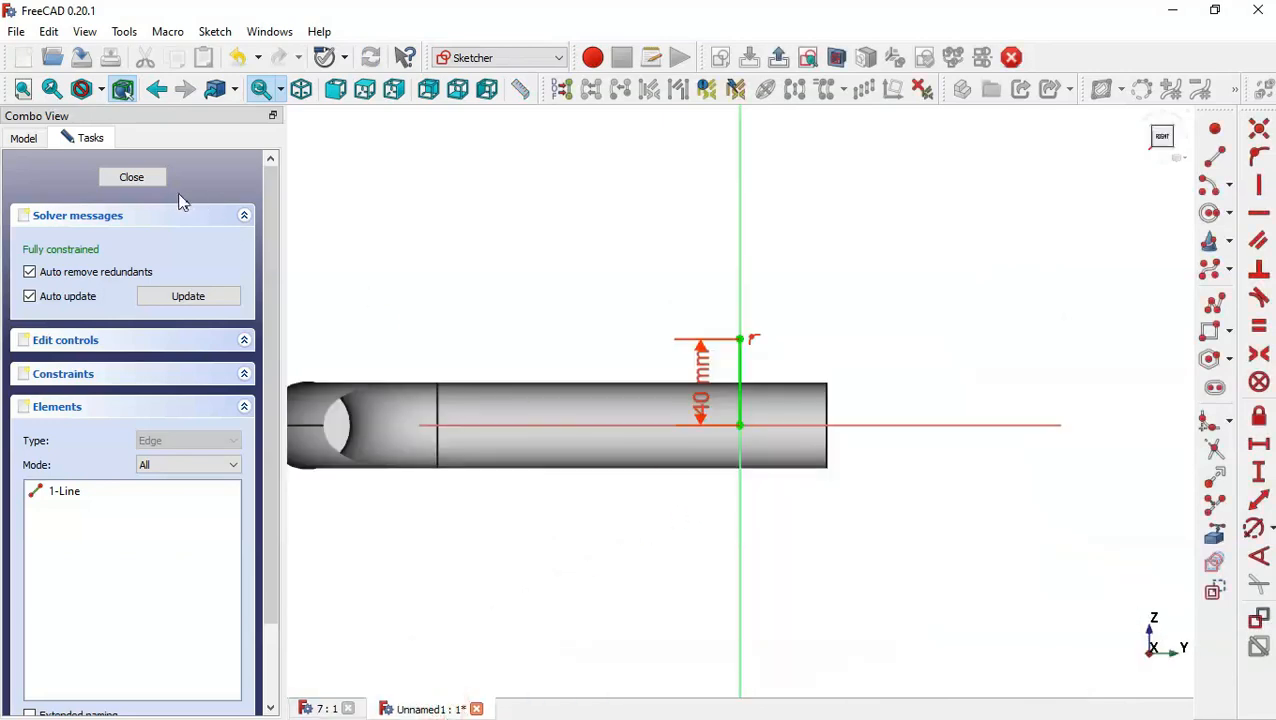
{"action": "left_click", "coordinate": [140, 177]}
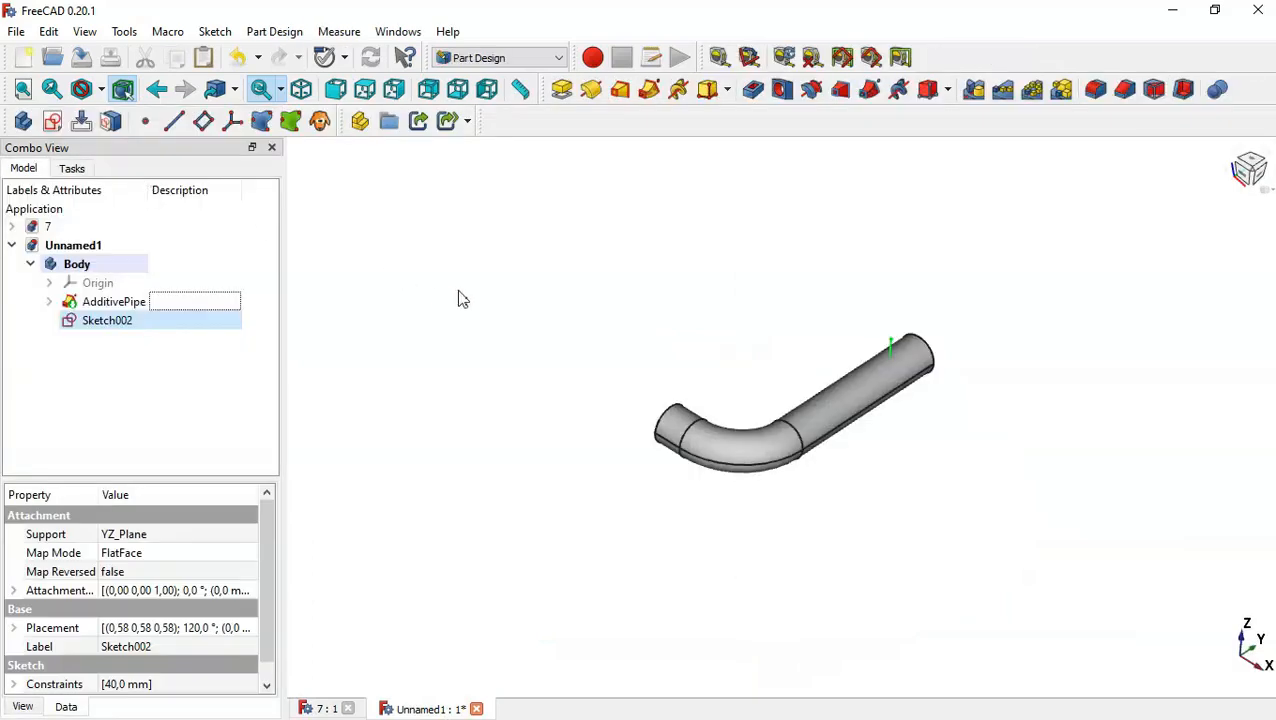
Rename the new line sketch as Path2.
{"action": "scroll", "coordinate": [766, 351], "scroll_direction": "up", "scroll_amount": 2}
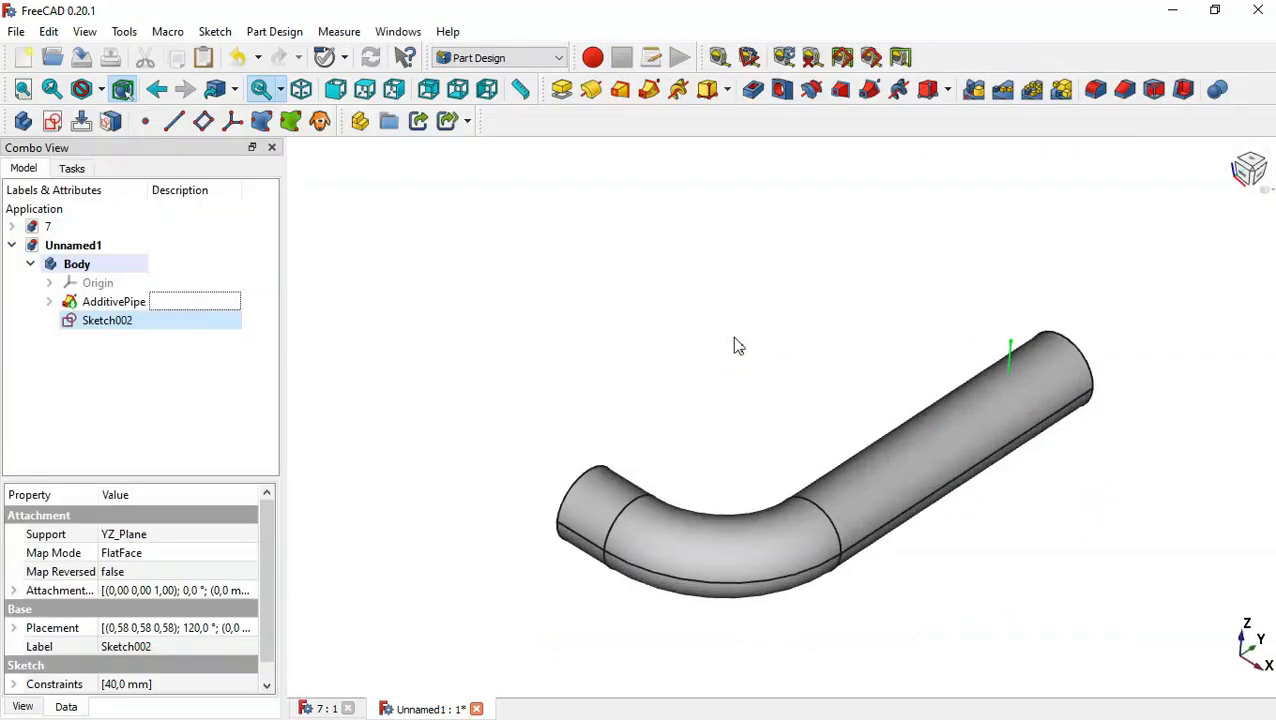
{"action": "left_click", "coordinate": [131, 330]}
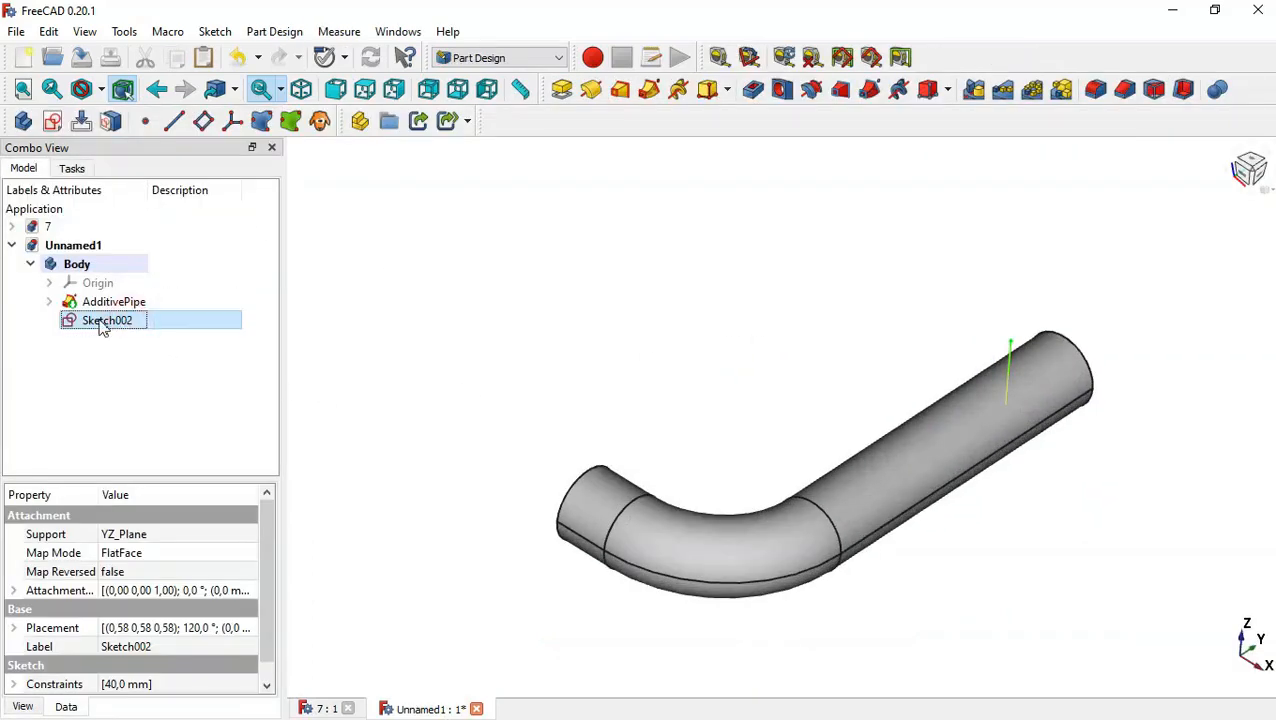
{"action": "key", "text": "F2"}
{"action": "type", "text": "Path2"}
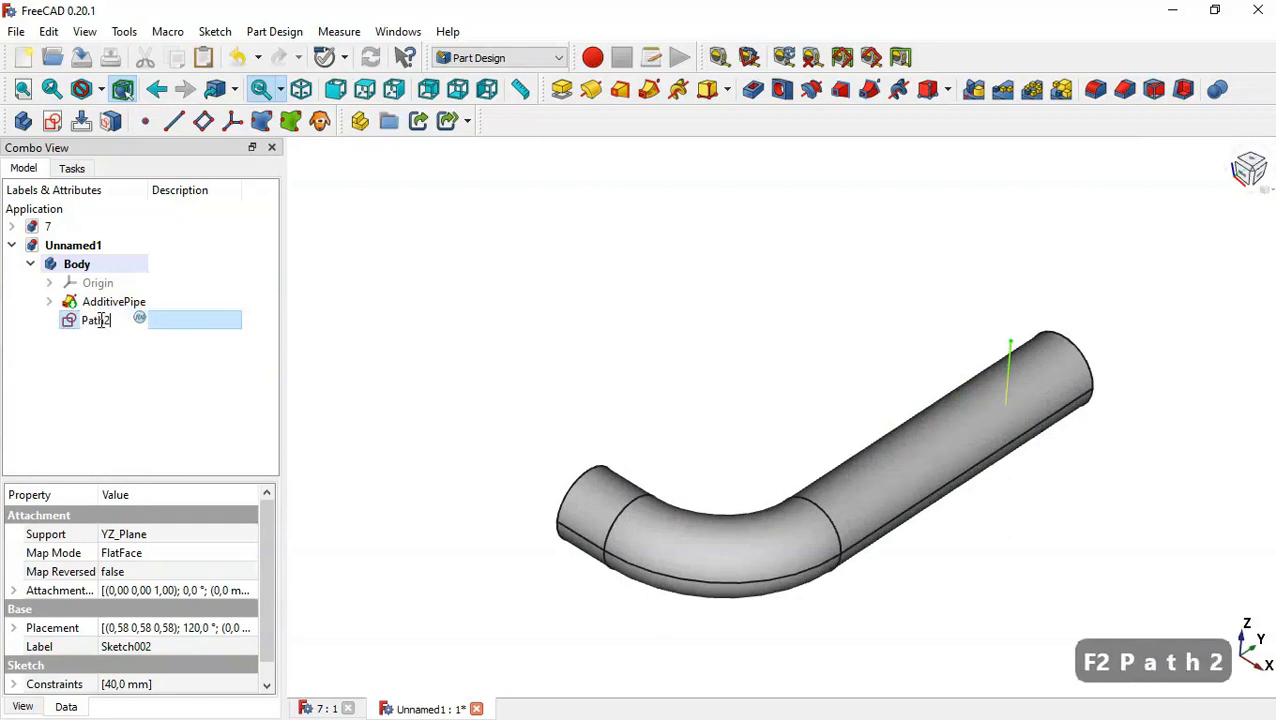
{"action": "key", "text": "Return"}
{"action": "left_click", "coordinate": [214, 380]}
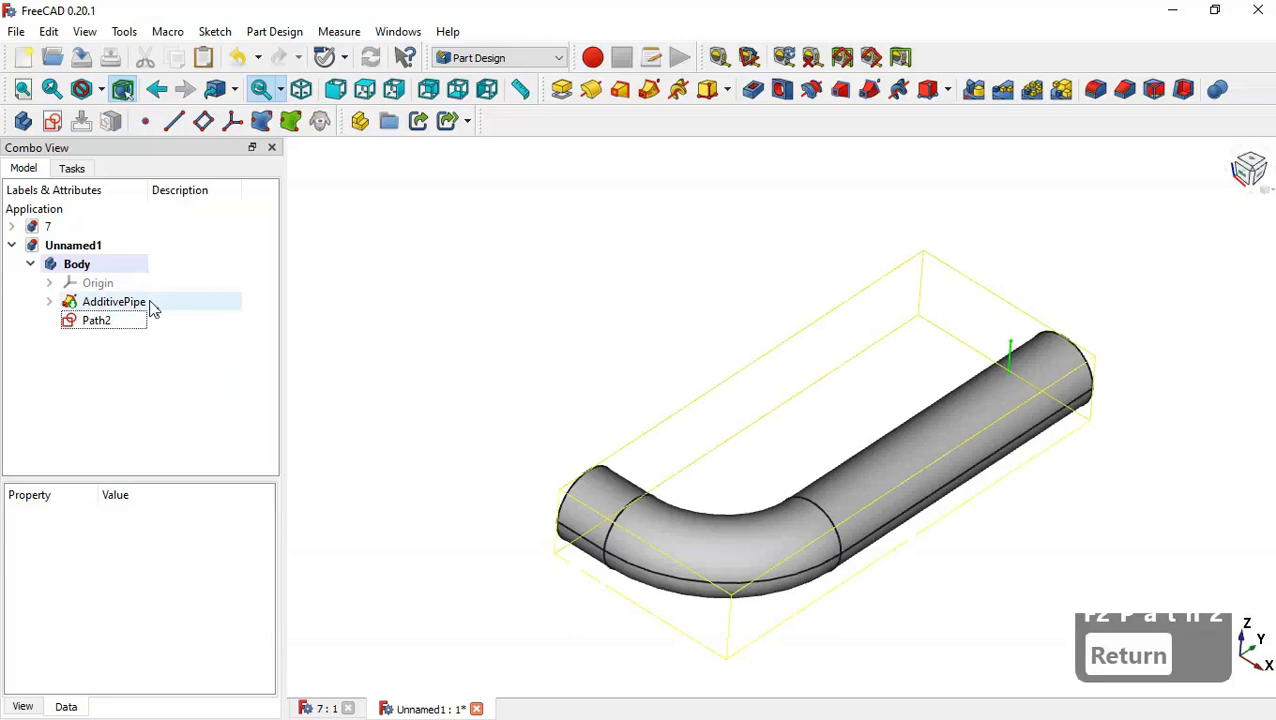
Copy the Object profile sketch without its XZ_Plane dependency and paste it into the document.
{"action": "left_click", "coordinate": [46, 302]}
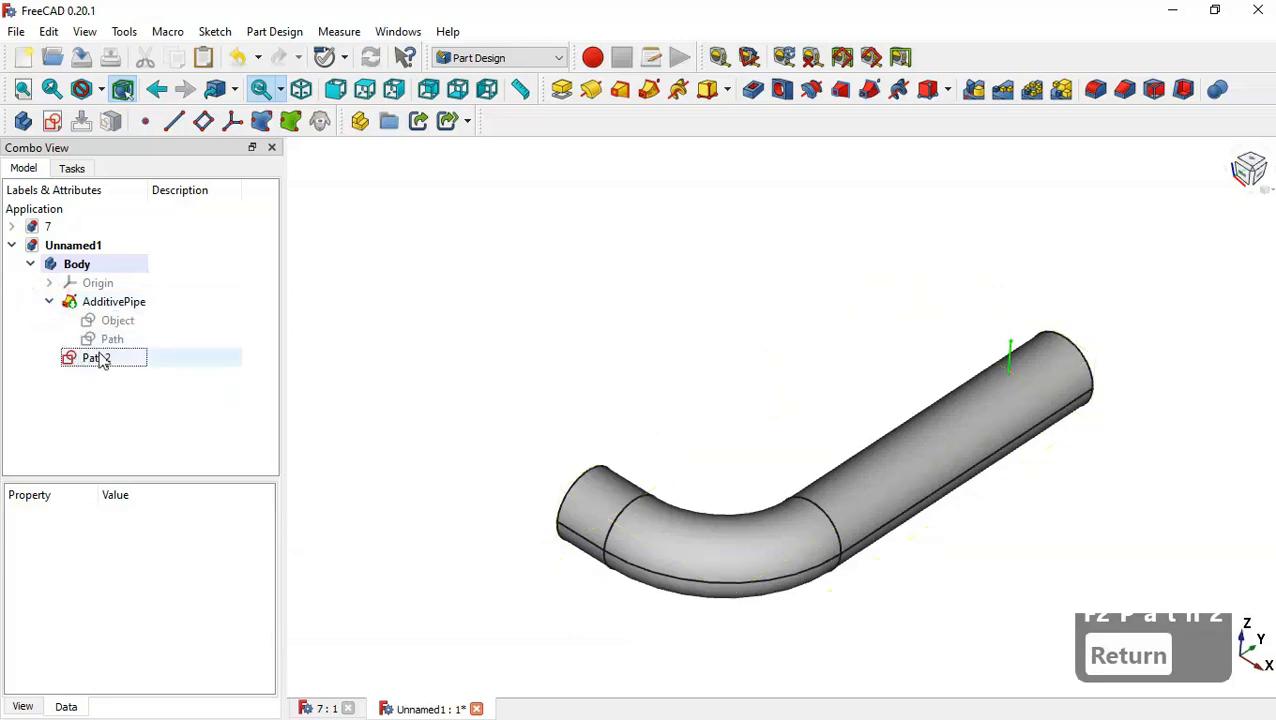
{"action": "left_click", "coordinate": [141, 321]}
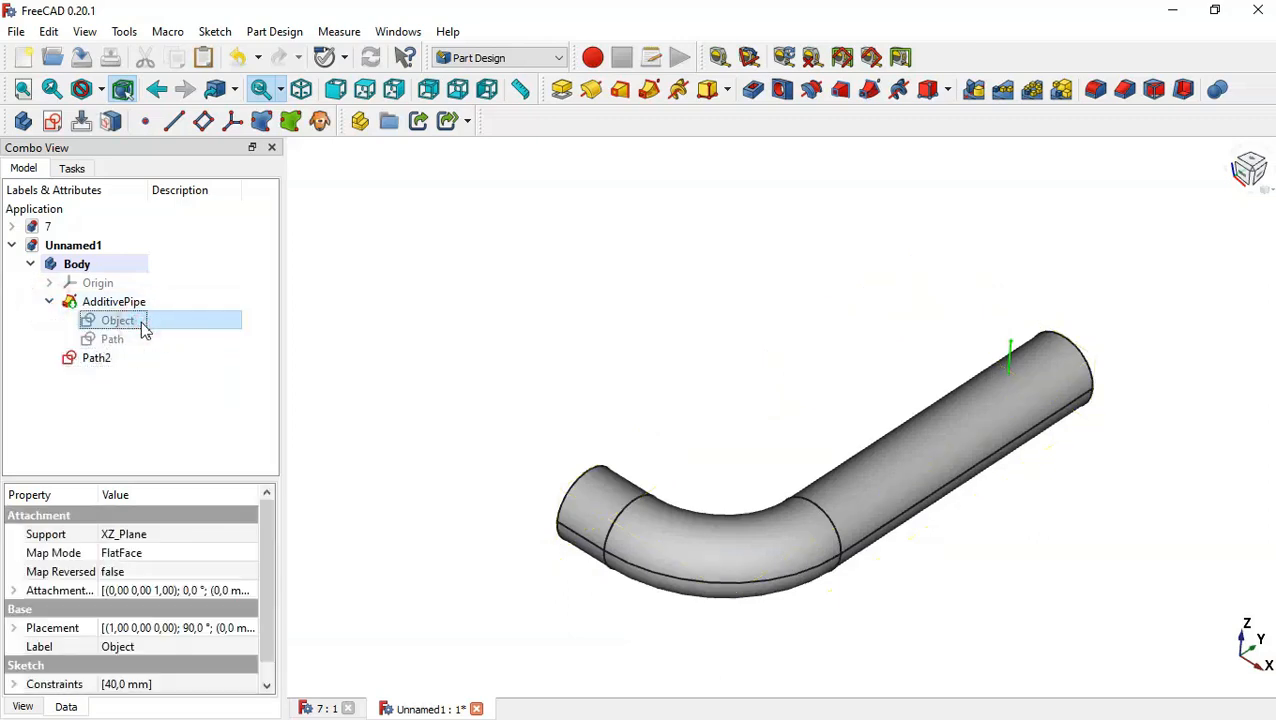
{"action": "right_click", "coordinate": [141, 321]}
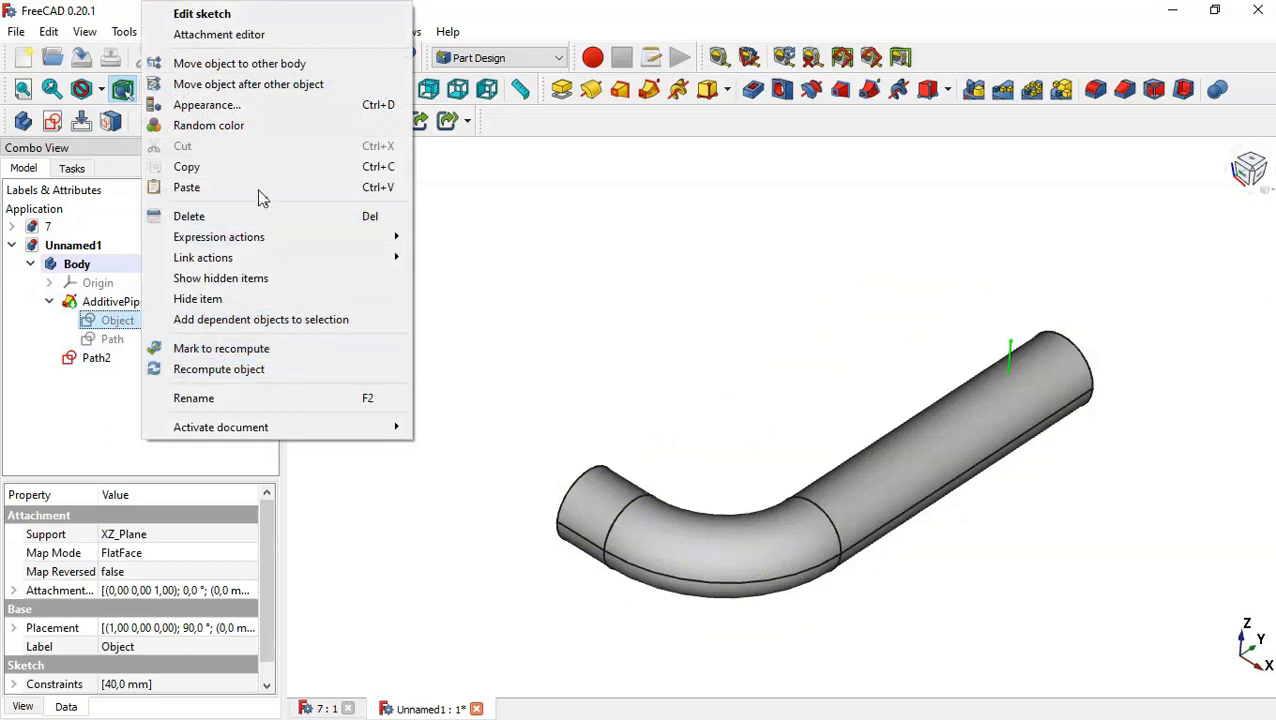
{"action": "left_click", "coordinate": [343, 168]}
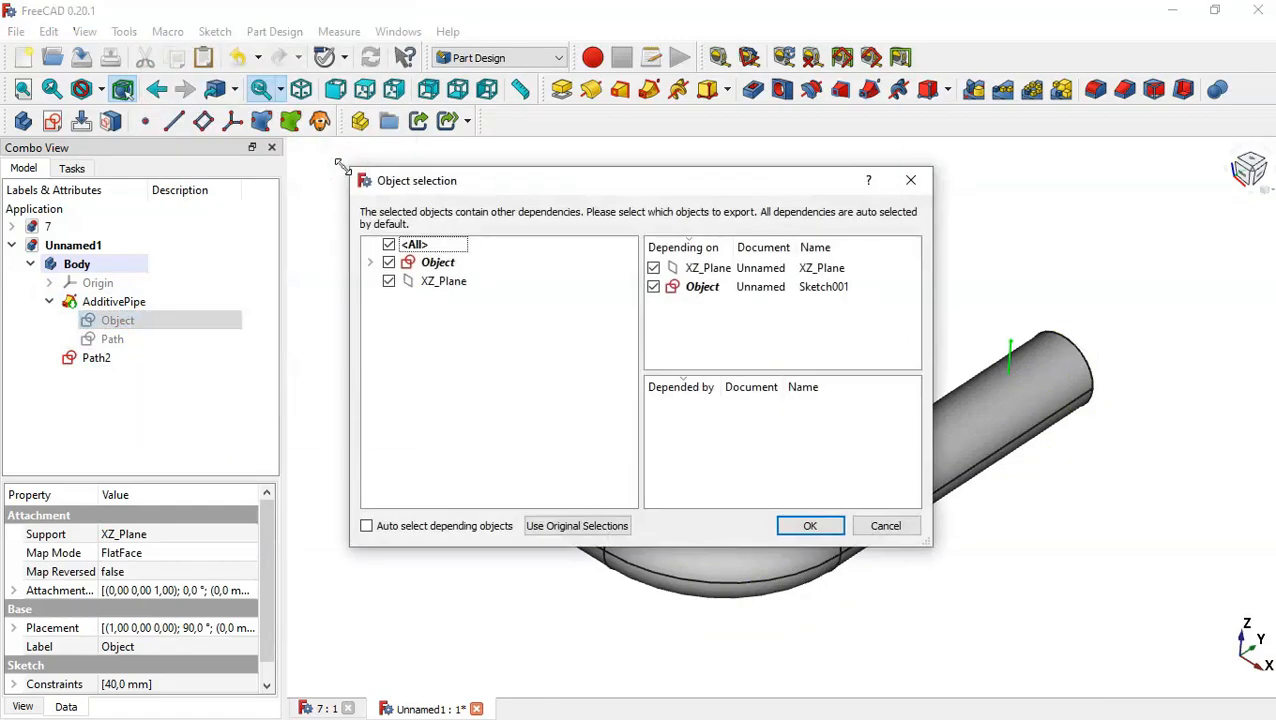
{"action": "left_click", "coordinate": [389, 282]}
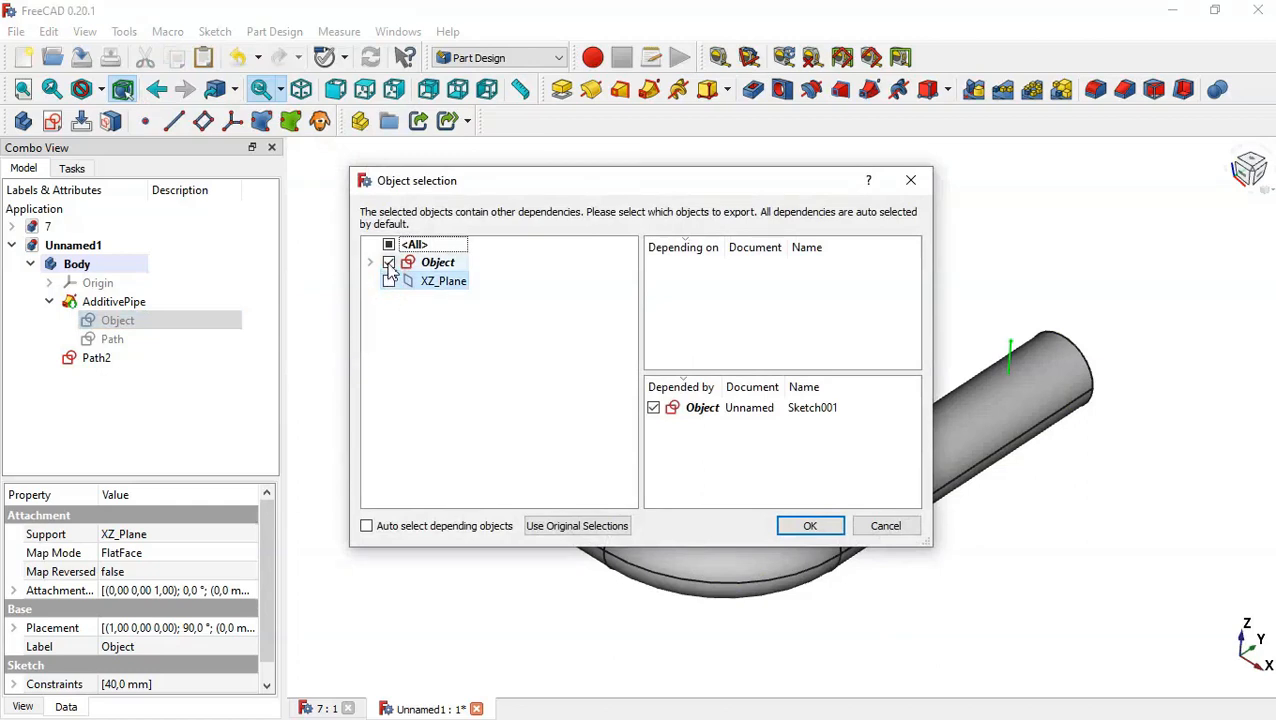
{"action": "left_click", "coordinate": [807, 525]}
{"action": "left_click", "coordinate": [117, 422]}
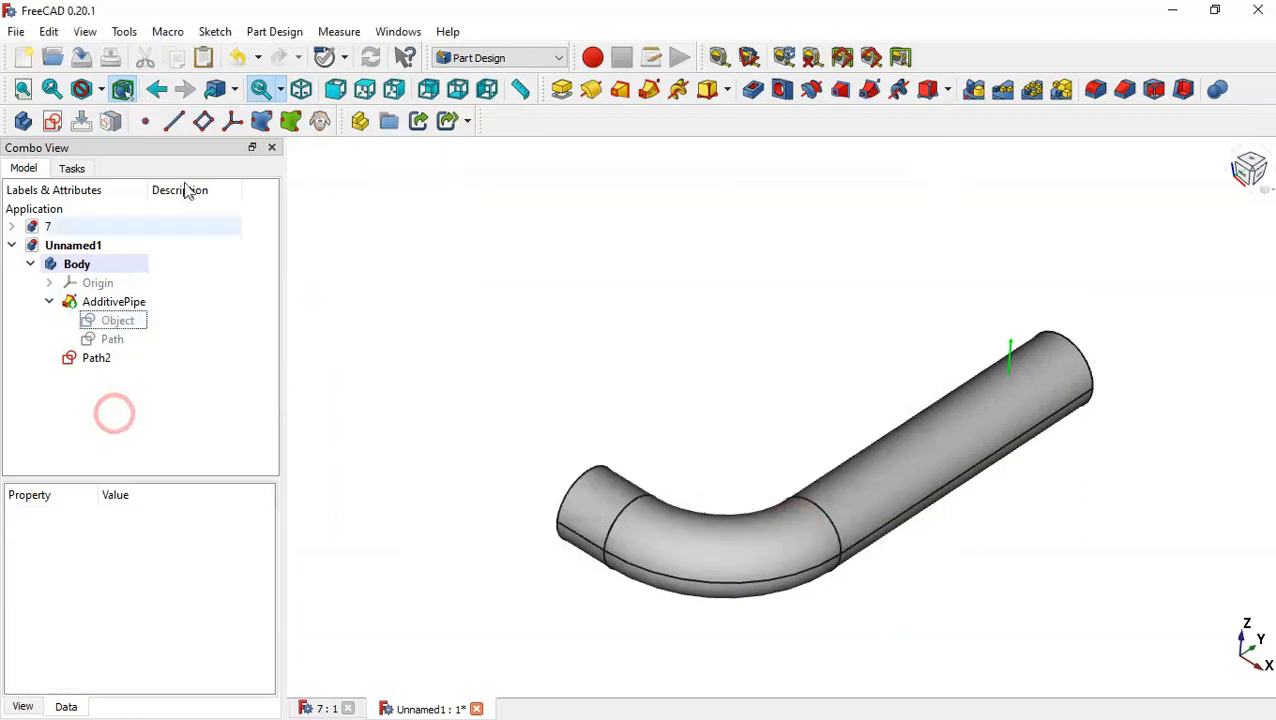
{"action": "left_click", "coordinate": [204, 60]}
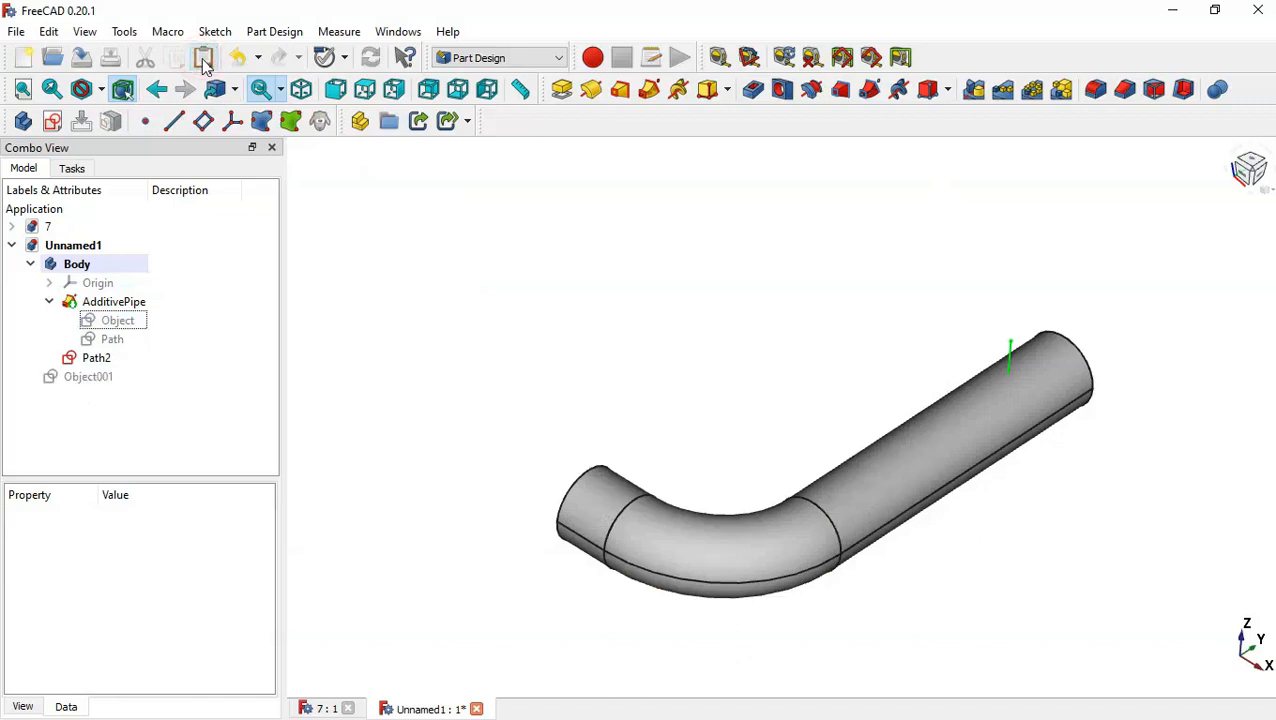
Move the pasted sketch Object001 into the Body.
{"action": "left_click", "coordinate": [85, 379]}
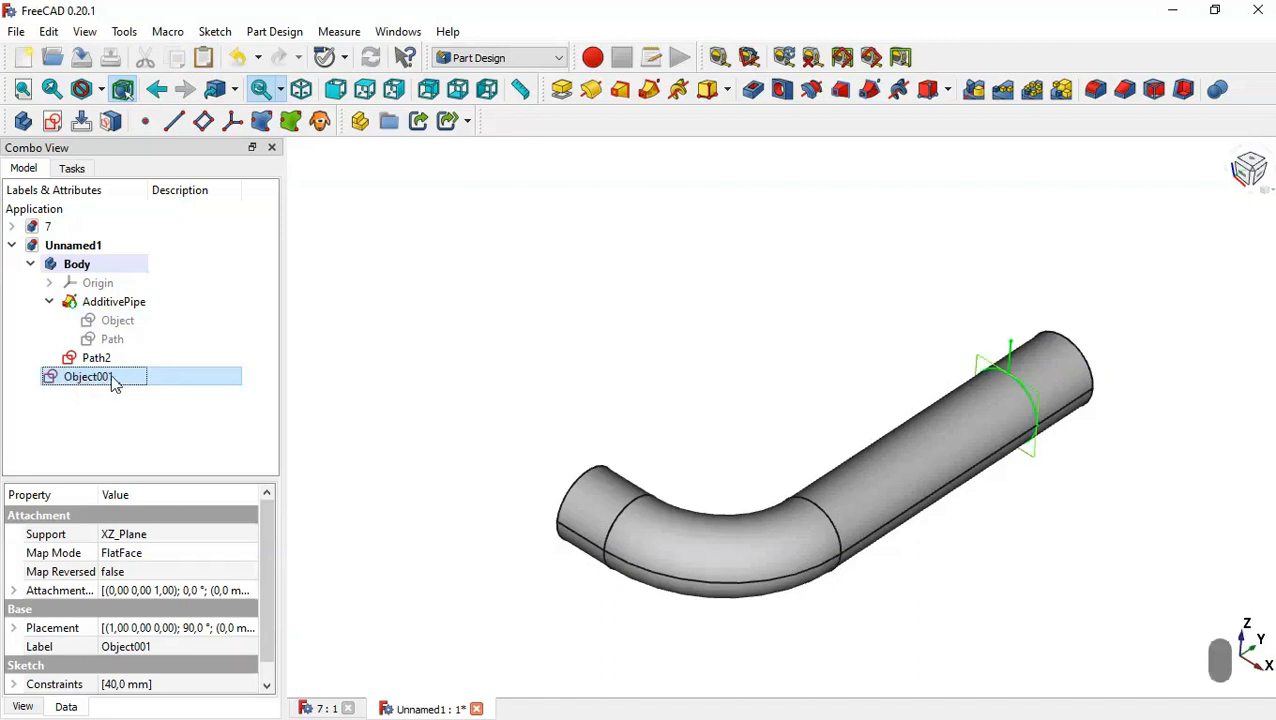
{"action": "left_click_drag", "start_coordinate": [97, 376], "coordinate": [112, 272]}
{"action": "left_click", "coordinate": [143, 397]}
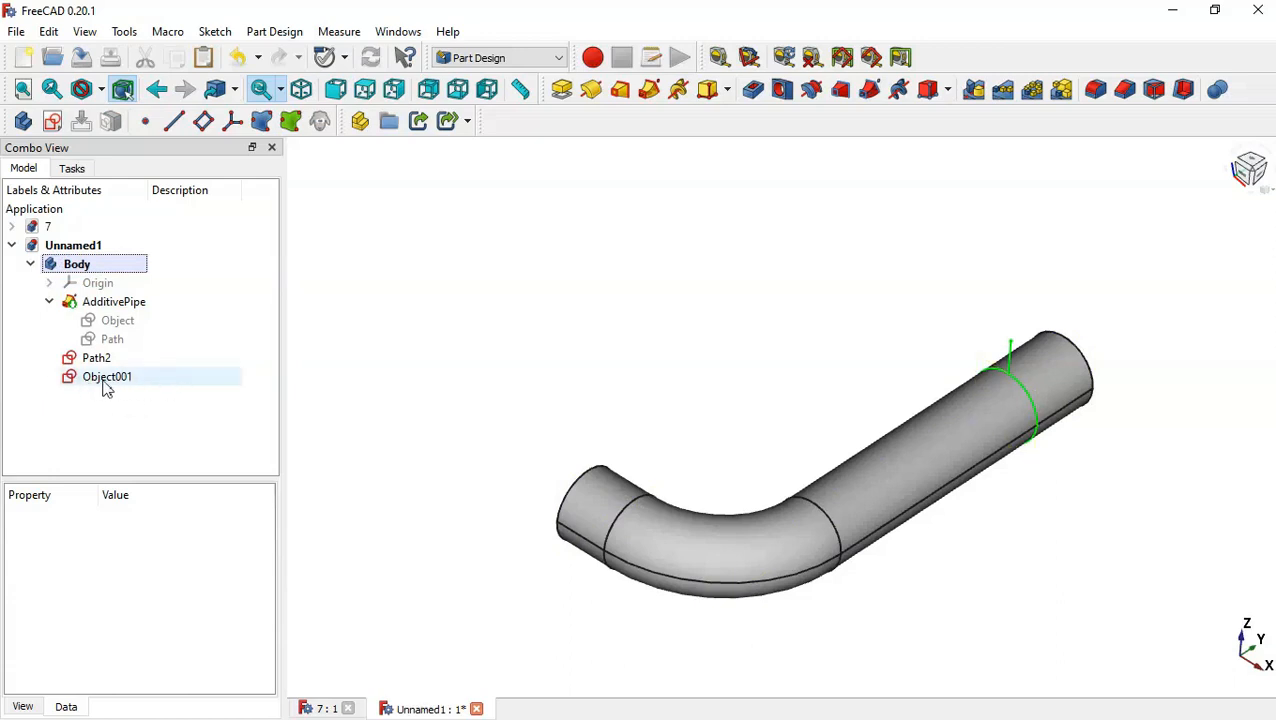
Open the attachment editor of Object001 and set its rotation around the x-axis to 90°.
{"action": "left_click", "coordinate": [104, 380]}
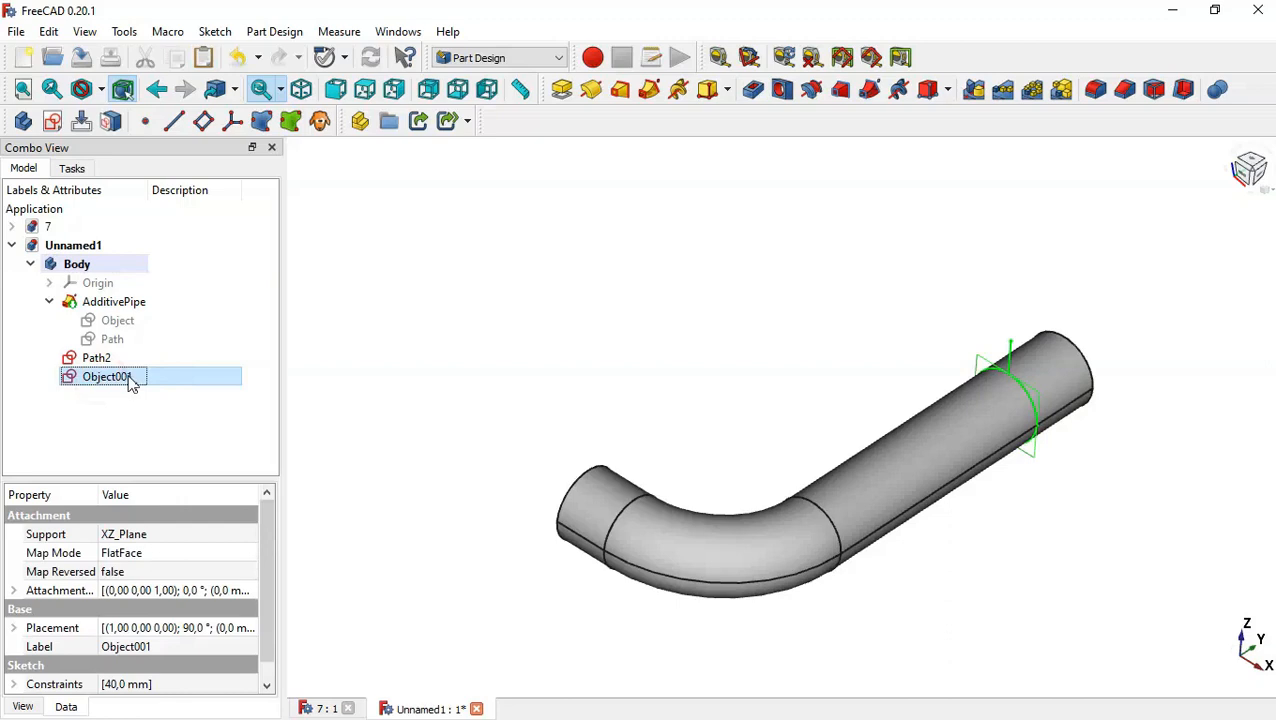
{"action": "right_click", "coordinate": [141, 385]}
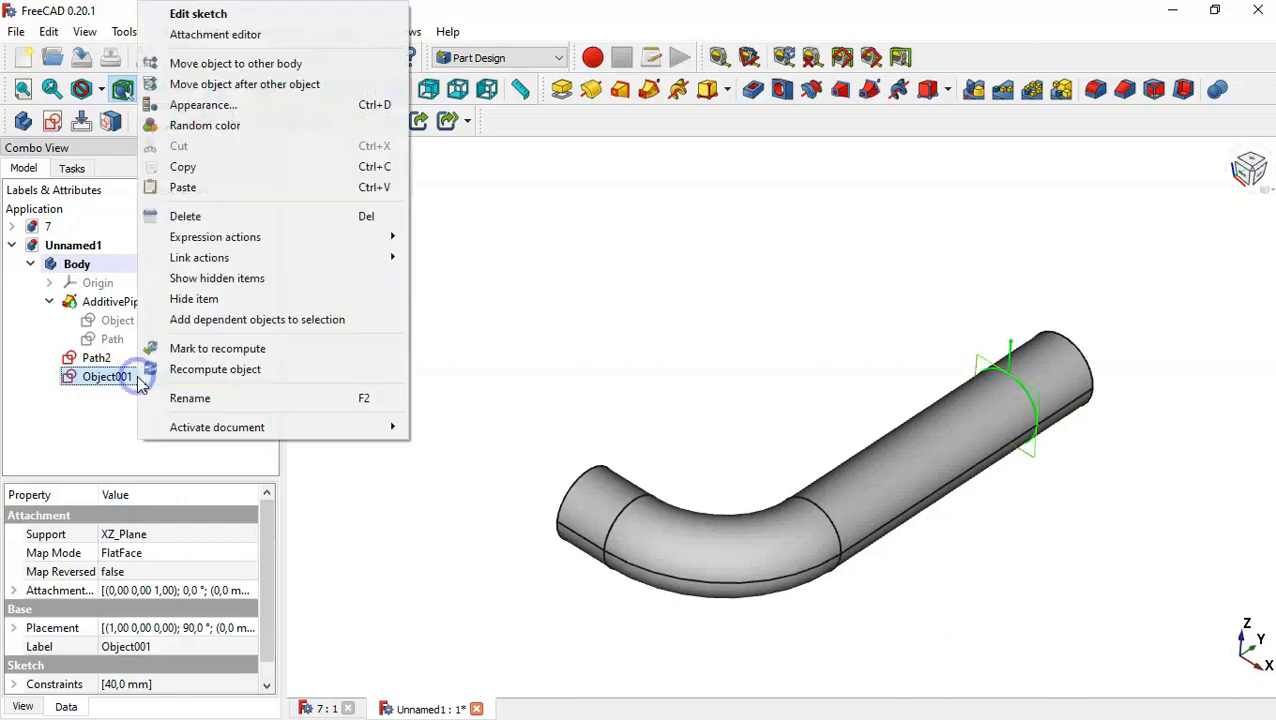
{"action": "left_click", "coordinate": [265, 40]}
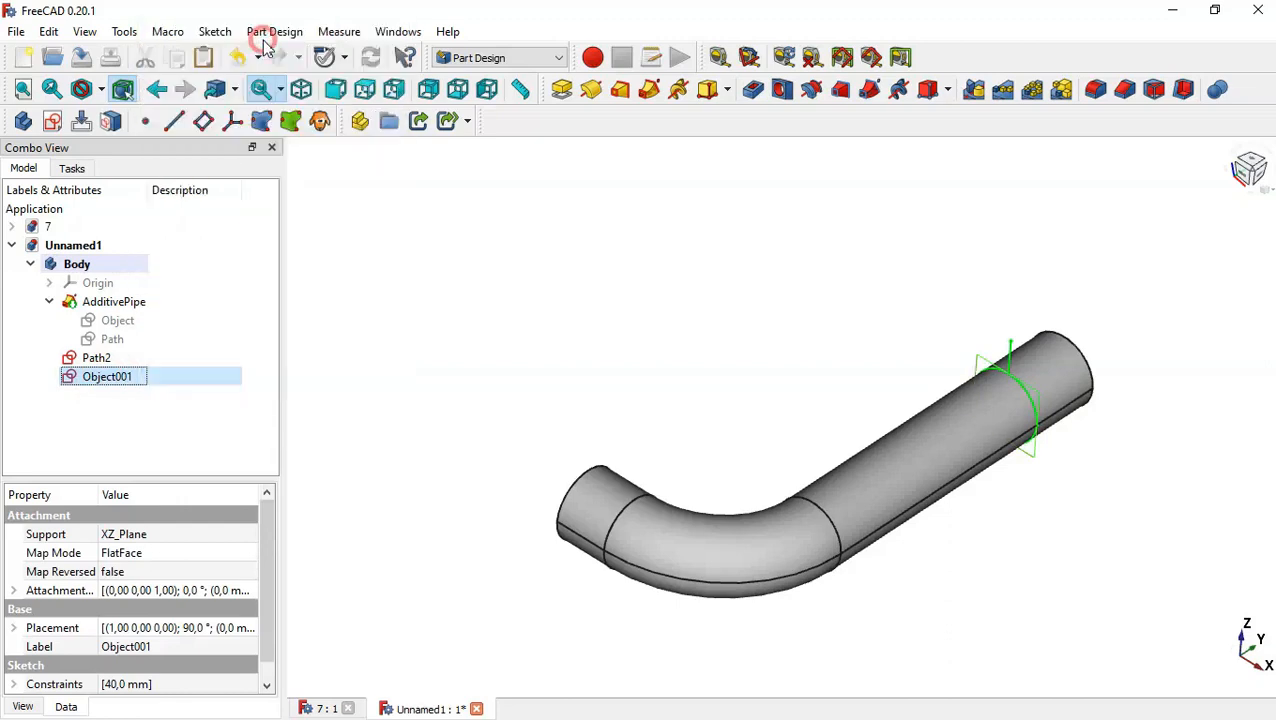
{"action": "left_click_drag", "start_coordinate": [272, 280], "coordinate": [285, 558]}
{"action": "left_click", "coordinate": [117, 625]}
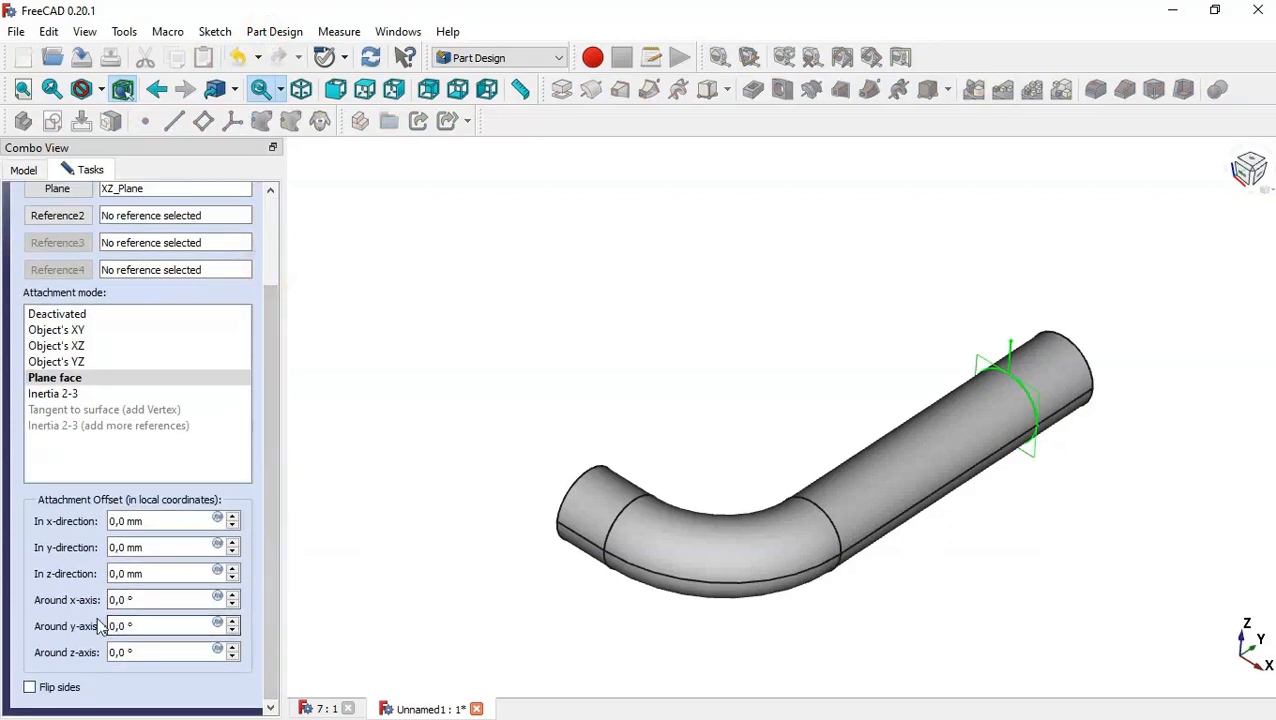
{"action": "left_click", "coordinate": [172, 600]}
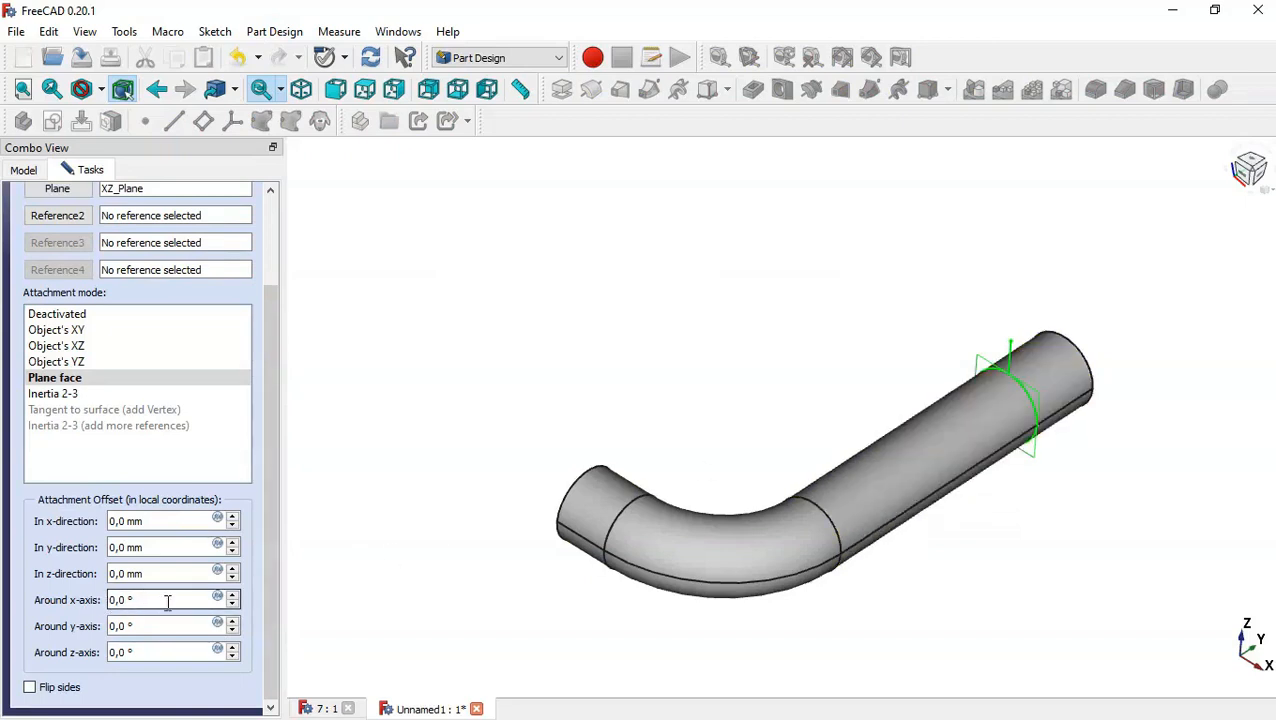
{"action": "key", "text": "Up"}
{"action": "key", "text": "Up"}
{"action": "key", "text": "Up"}
{"action": "key", "text": "Up"}
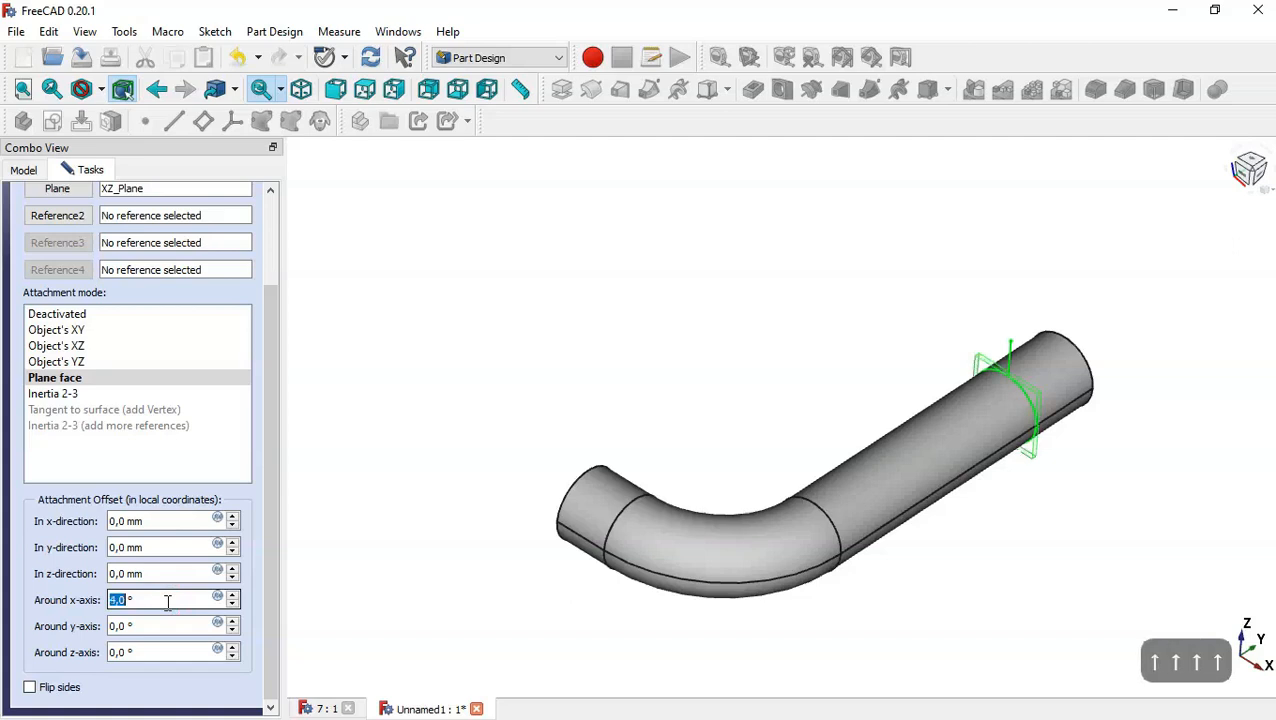
{"action": "double_click", "coordinate": [149, 600]}
{"action": "type", "text": "90"}
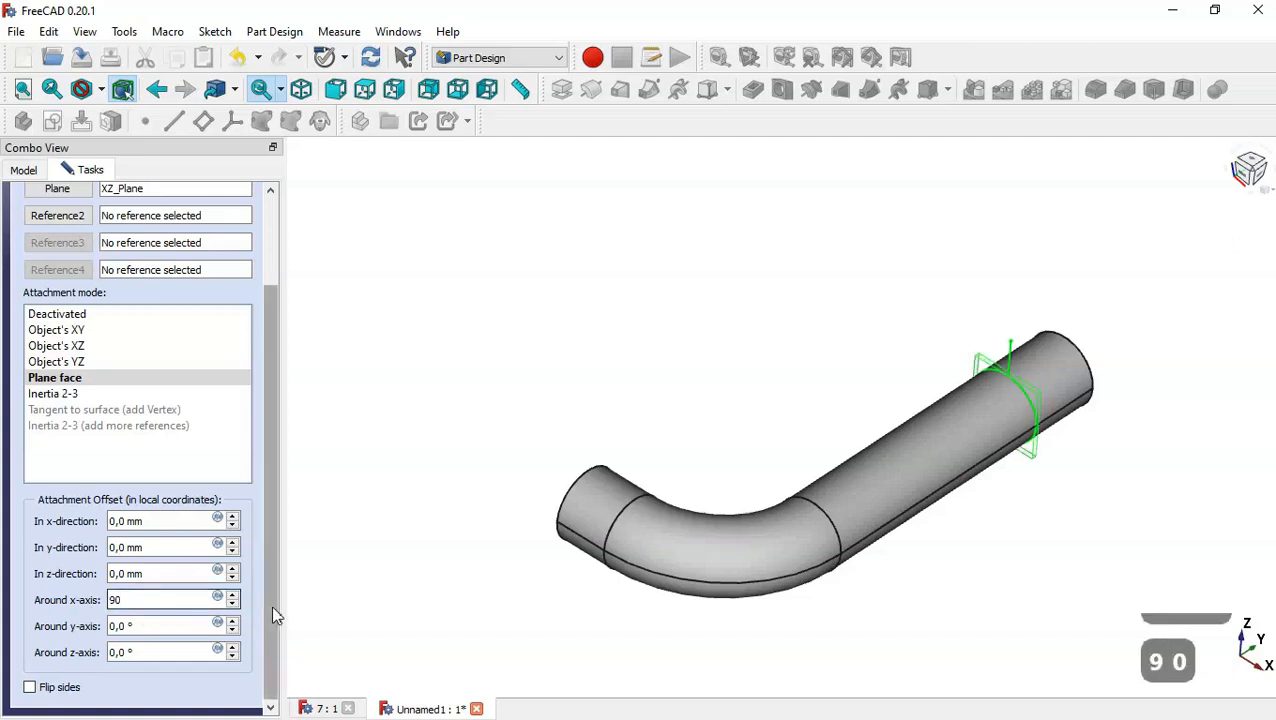
Attach Object001 to the top endpoint vertex of the Path2 line and confirm the attachment.
{"action": "left_click_drag", "start_coordinate": [276, 615], "coordinate": [276, 476]}
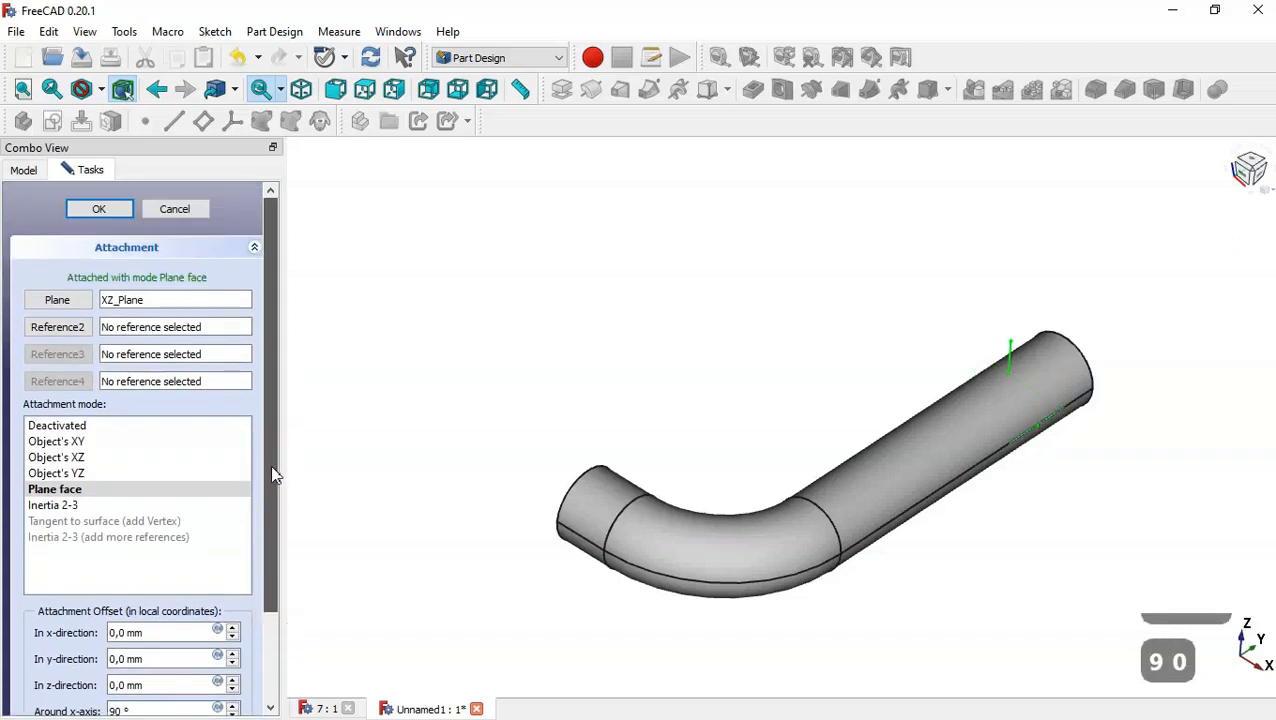
{"action": "left_click", "coordinate": [57, 303]}
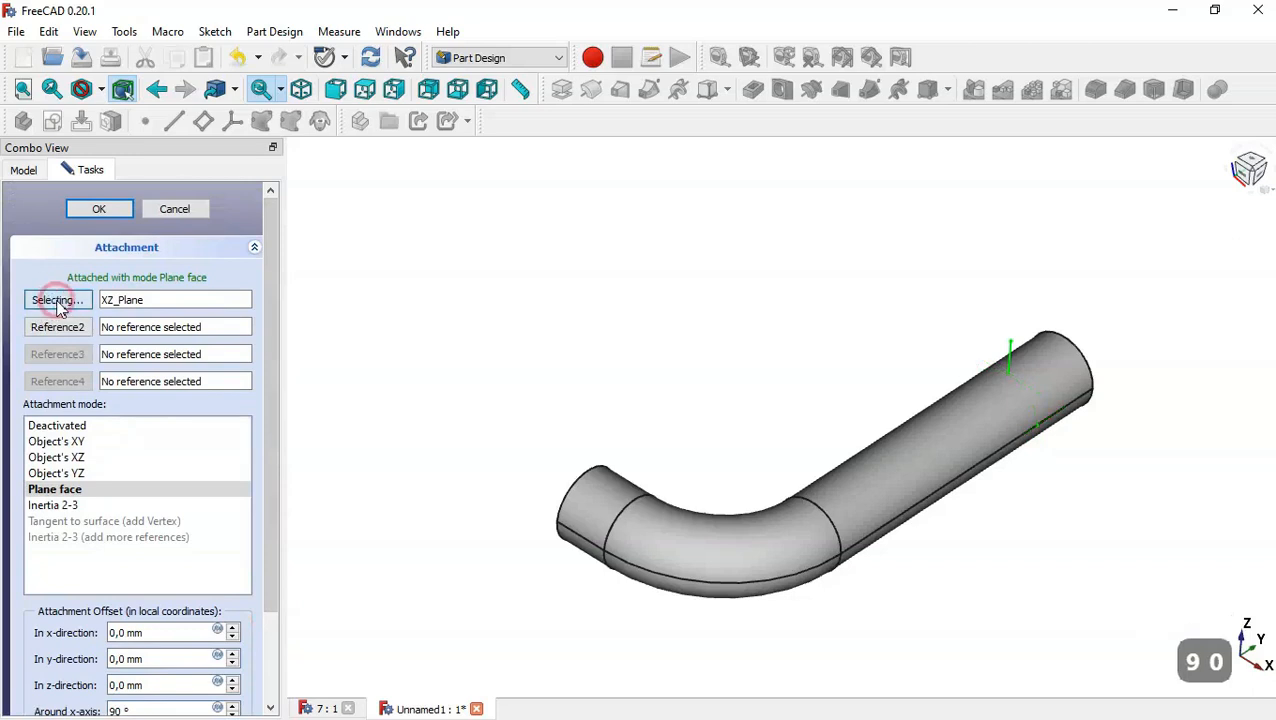
{"action": "left_click", "coordinate": [1011, 348]}
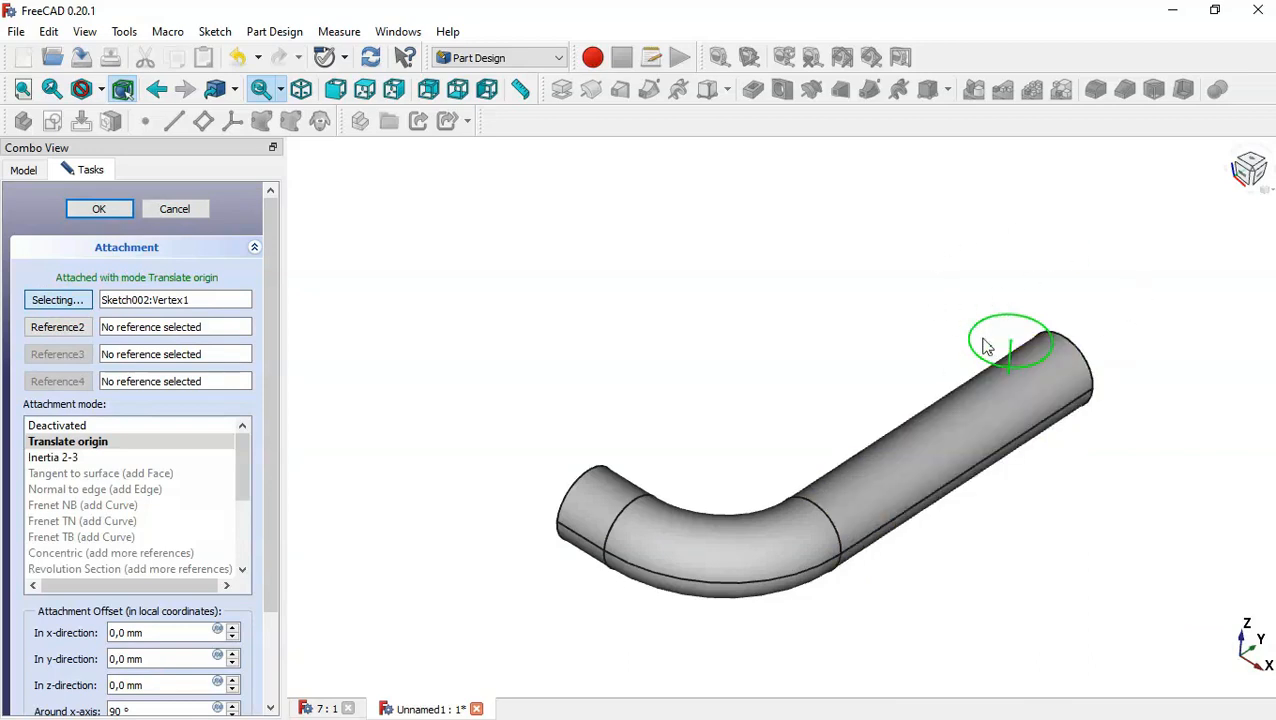
{"action": "left_click", "coordinate": [99, 209]}
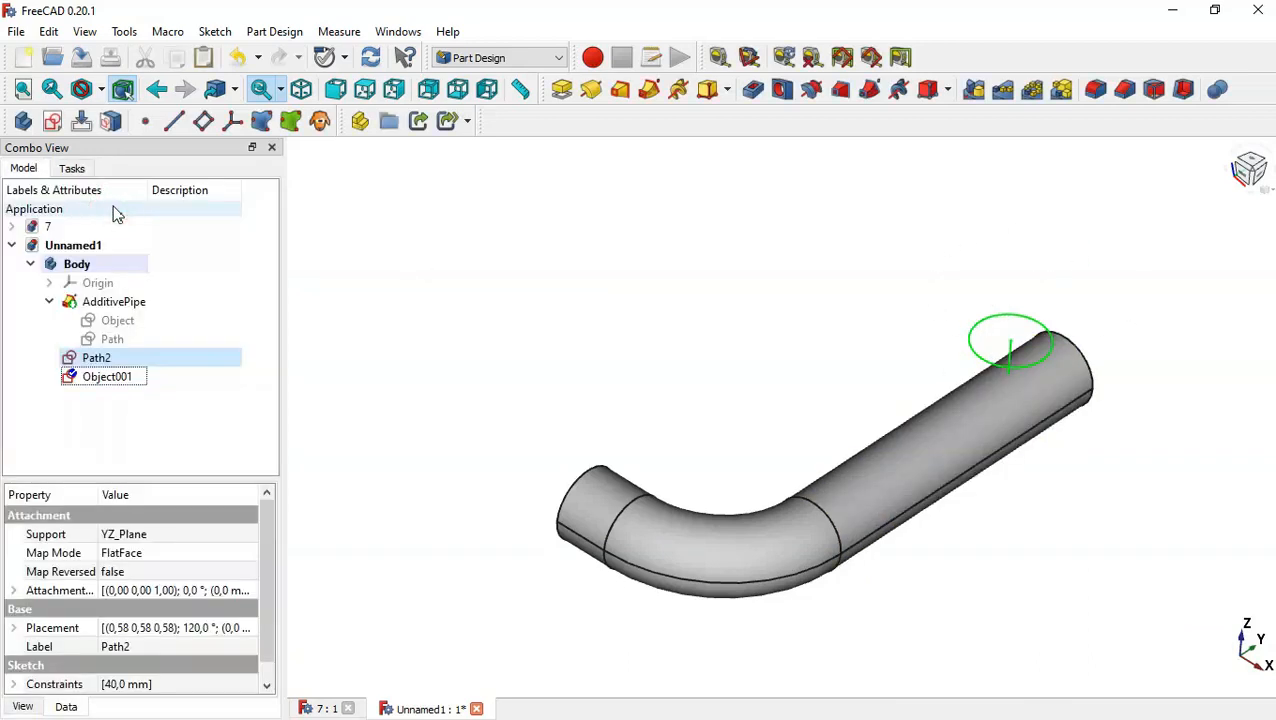
Create an additive pipe sweeping the Object001 profile along the Path2 sketch.
{"action": "left_click", "coordinate": [133, 381]}
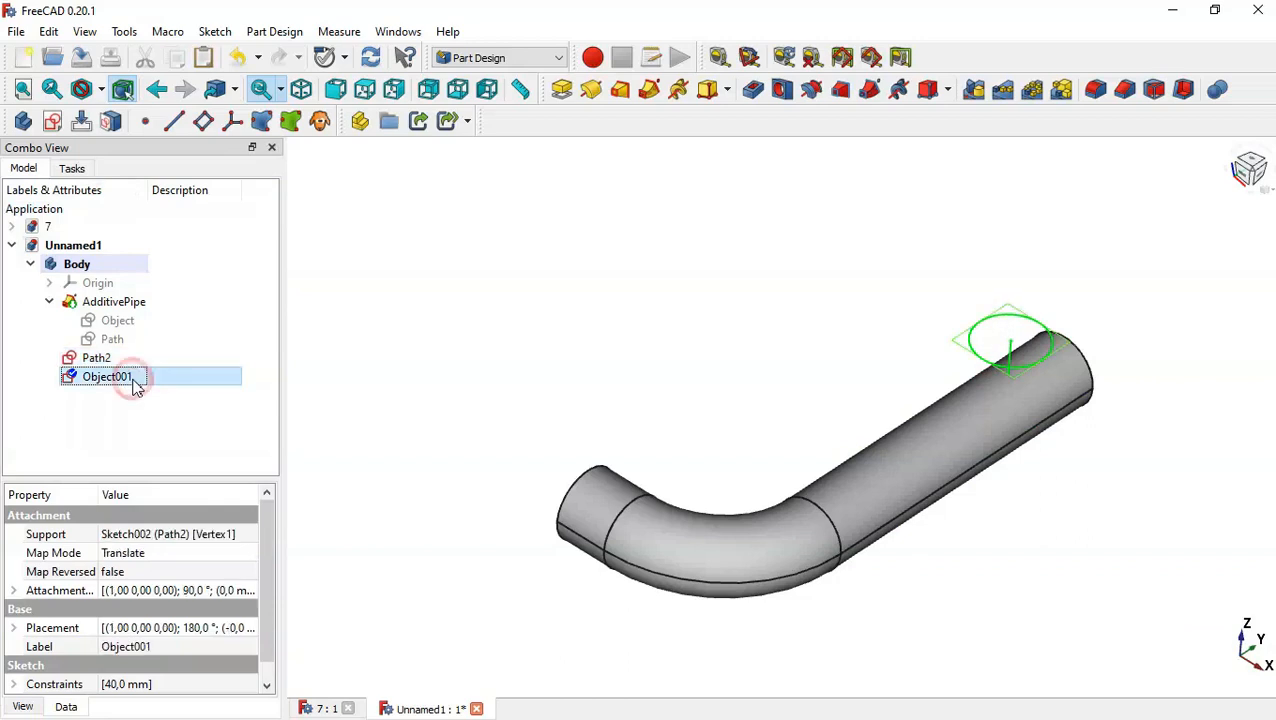
{"action": "left_click", "coordinate": [649, 90]}
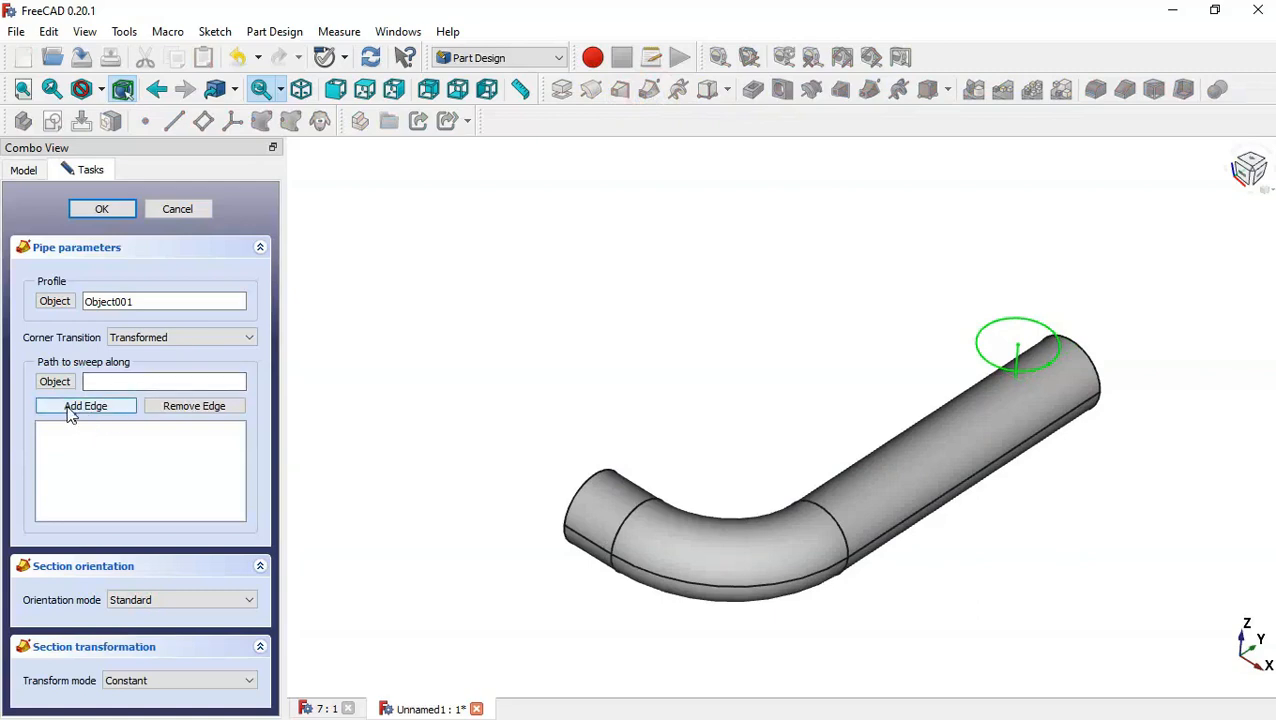
{"action": "left_click", "coordinate": [56, 386]}
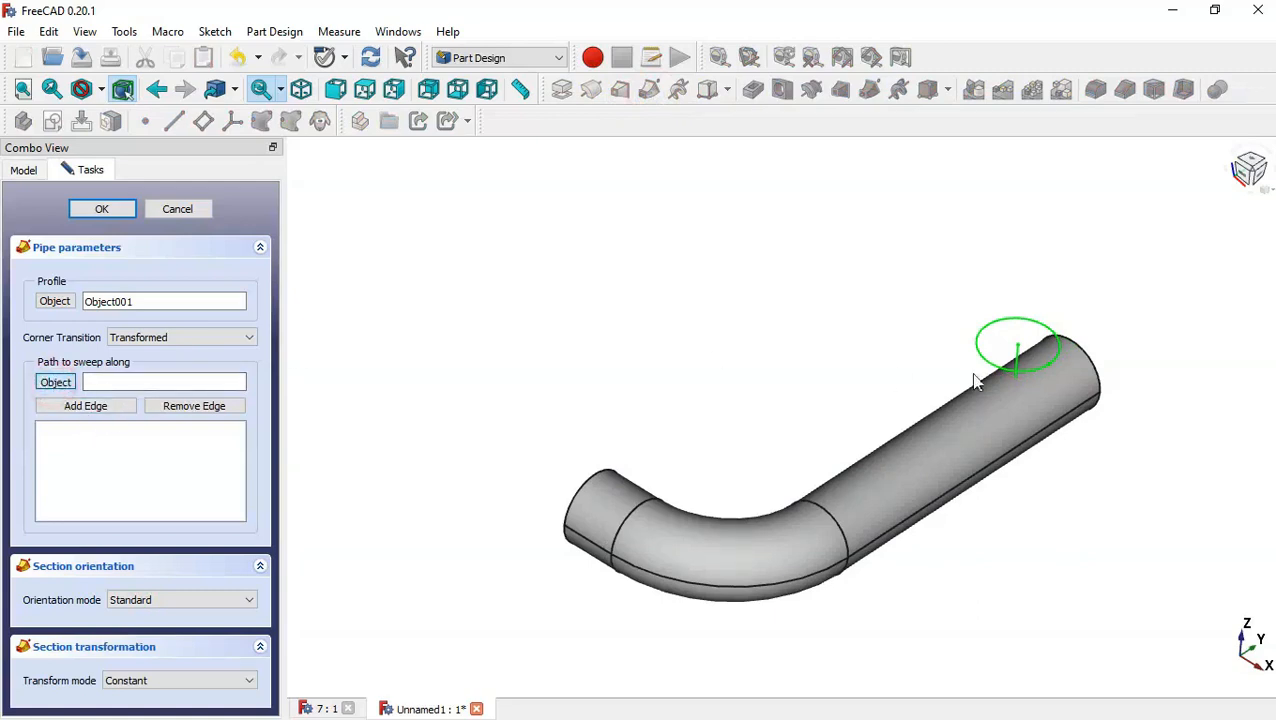
{"action": "left_click", "coordinate": [1015, 360]}
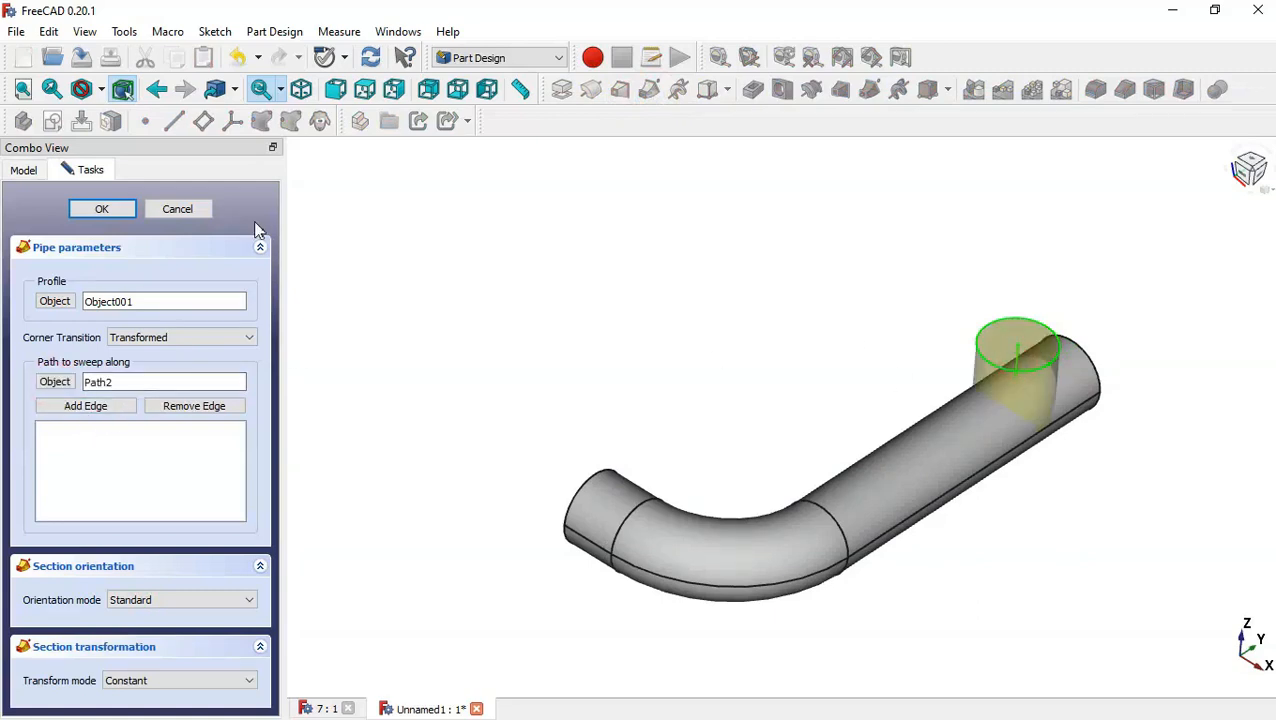
{"action": "left_click", "coordinate": [125, 210]}
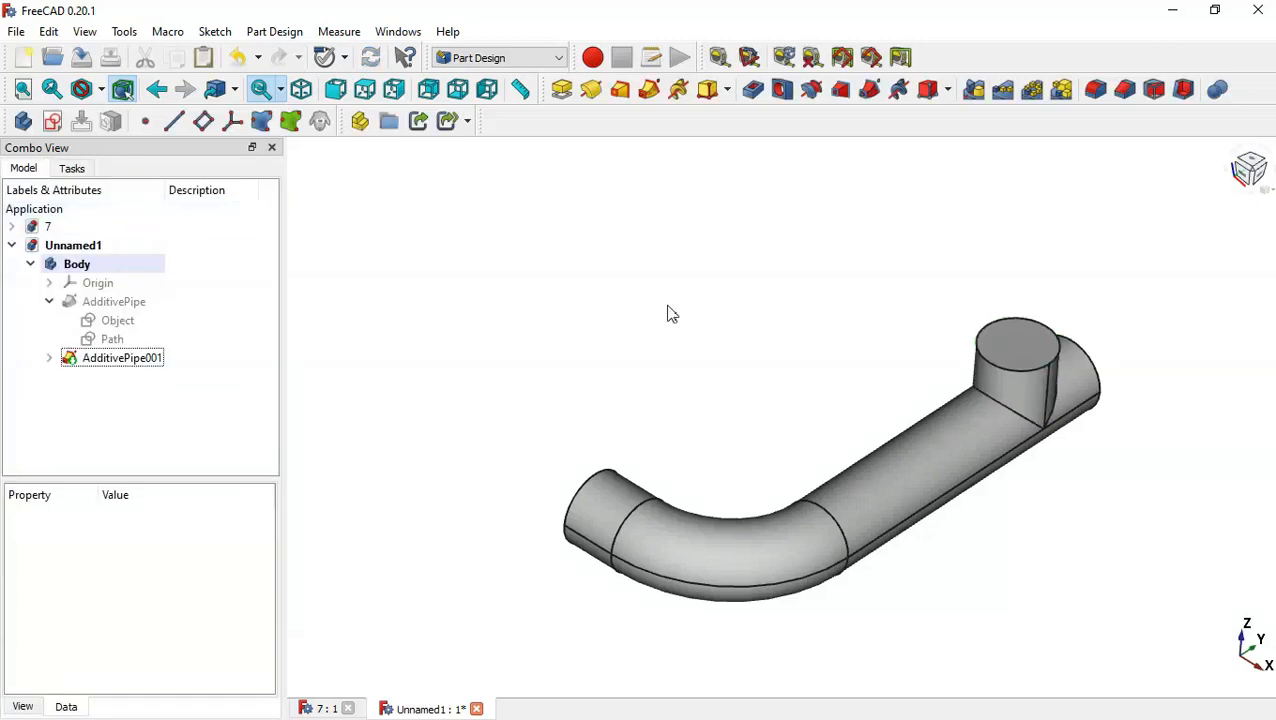
Start a new sketch on the top circular face of the vertical branch pipe.
{"action": "mouse_move", "coordinate": [668, 308]}
{"action": "middle_mouse_down"}
{"action": "mouse_move", "coordinate": [624, 267]}
{"action": "mouse_move", "coordinate": [695, 384]}
{"action": "mouse_move", "coordinate": [617, 293]}
{"action": "mouse_move", "coordinate": [729, 350]}
{"action": "middle_mouse_up"}
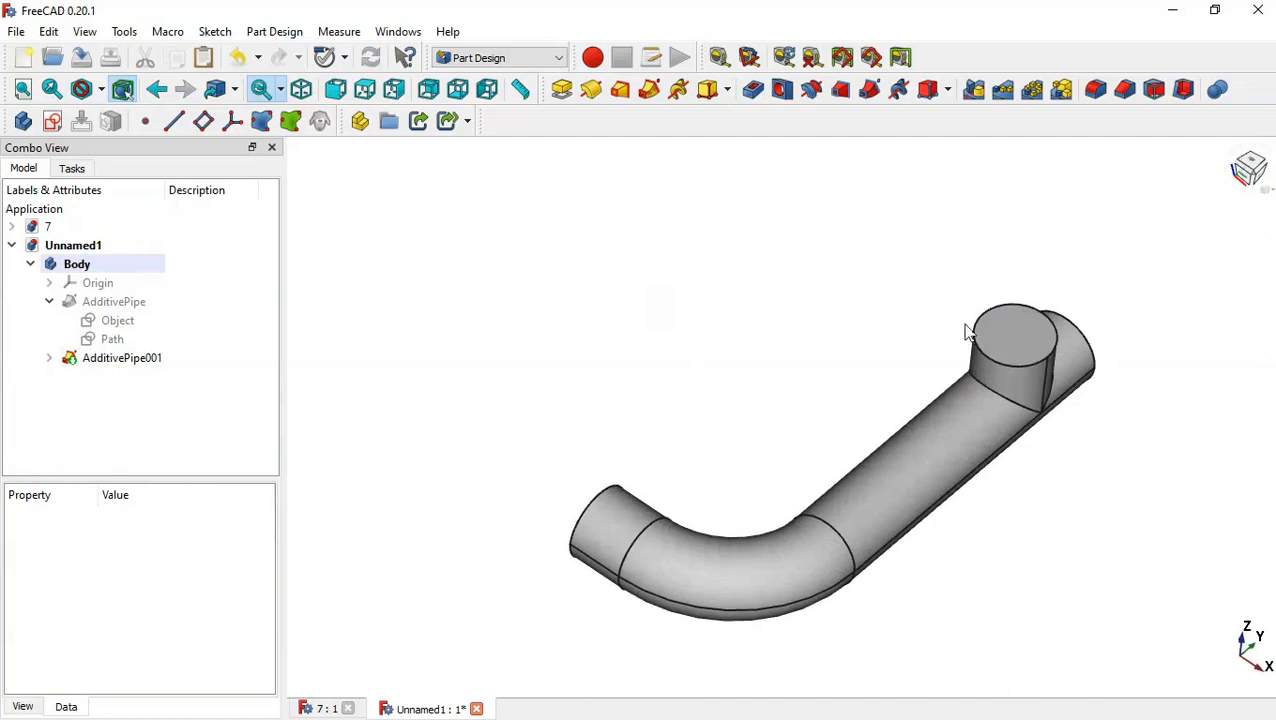
{"action": "left_click", "coordinate": [1020, 333]}
{"action": "left_click", "coordinate": [54, 121]}
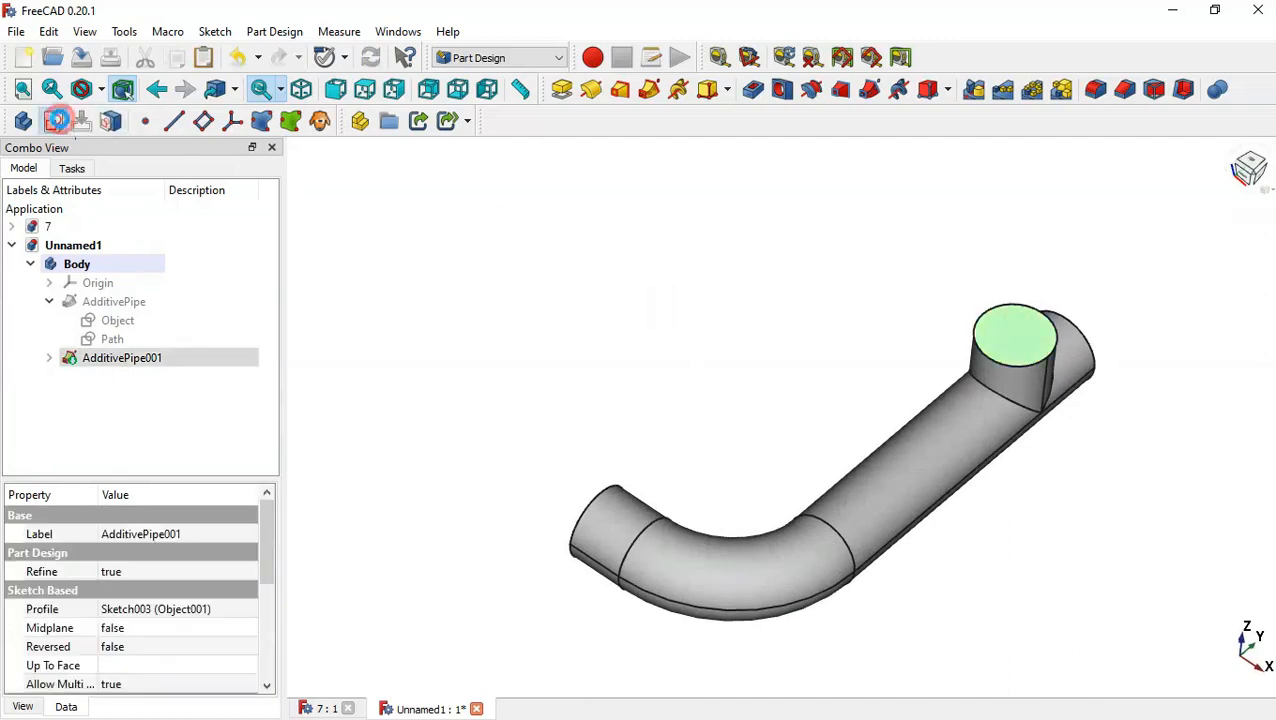
{"action": "scroll", "coordinate": [672, 362], "scroll_direction": "down", "scroll_amount": 5}
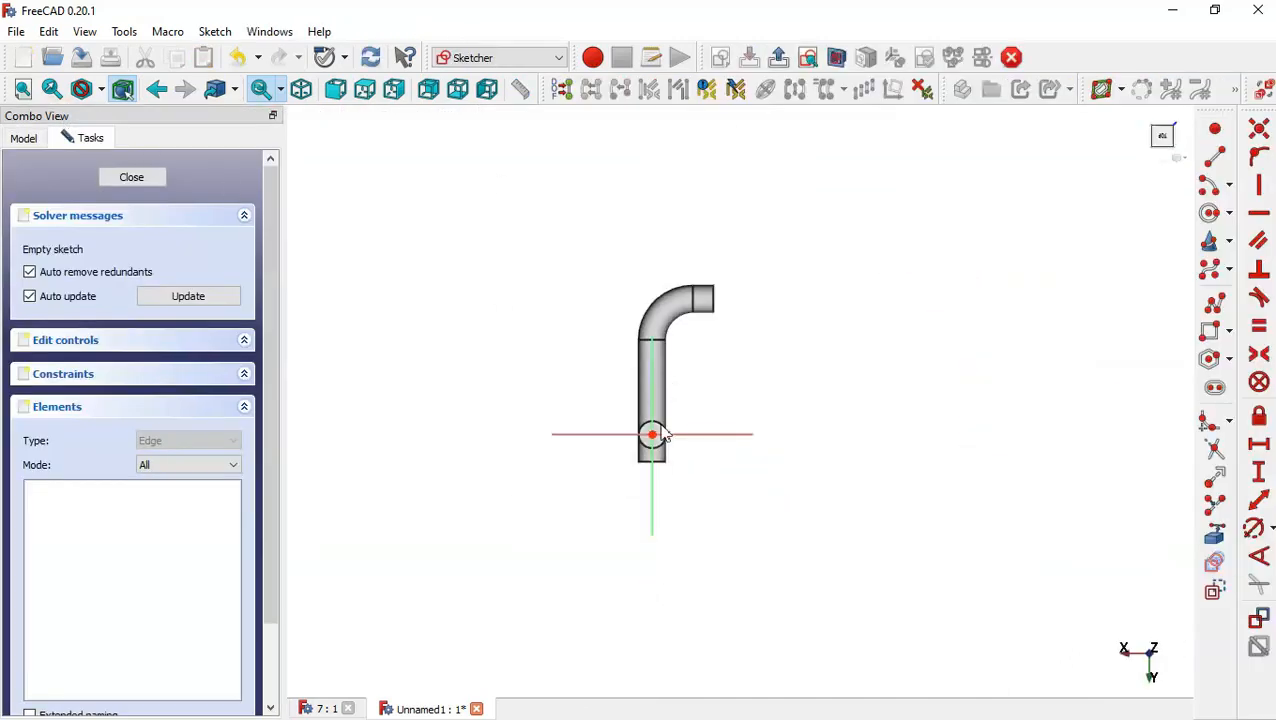
Sketch four arcs for the flange outline: one above and one below the pipe centre, and one on each side along the horizontal axis.
{"action": "scroll", "coordinate": [656, 437], "scroll_direction": "up", "scroll_amount": 6}
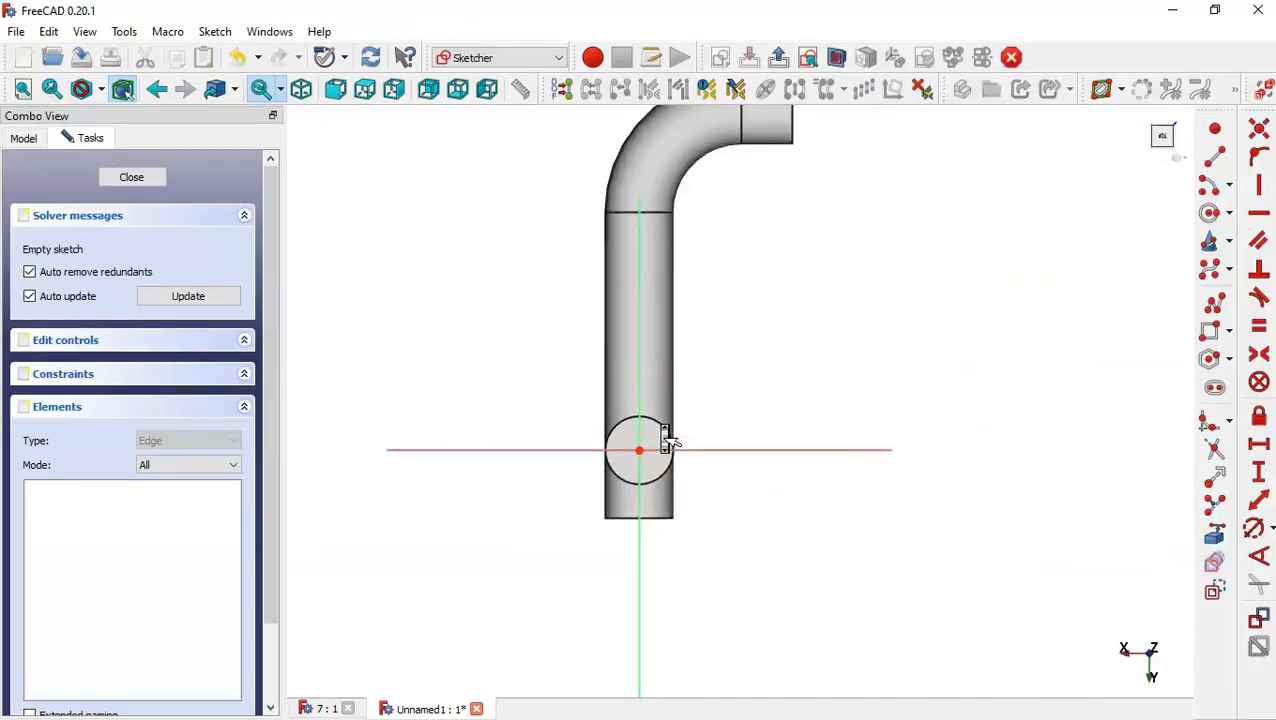
{"action": "left_click", "coordinate": [1210, 210]}
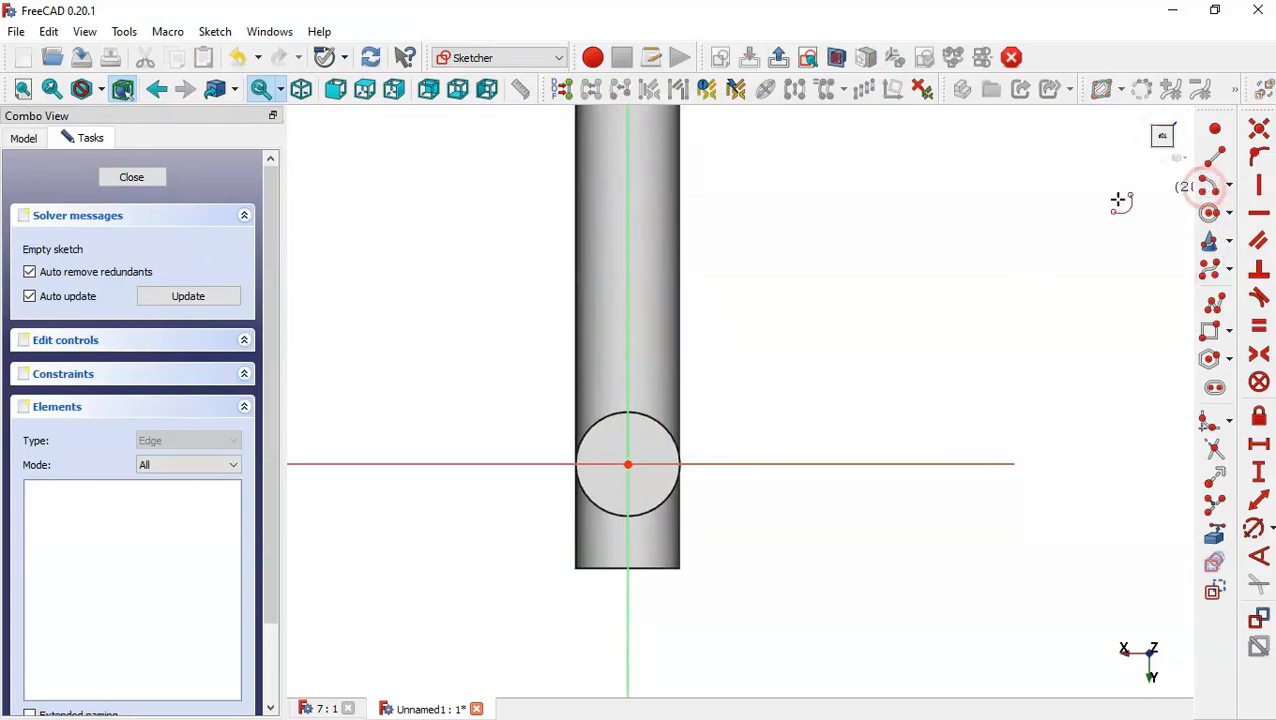
{"action": "left_click", "coordinate": [627, 464]}
{"action": "left_click", "coordinate": [600, 371]}
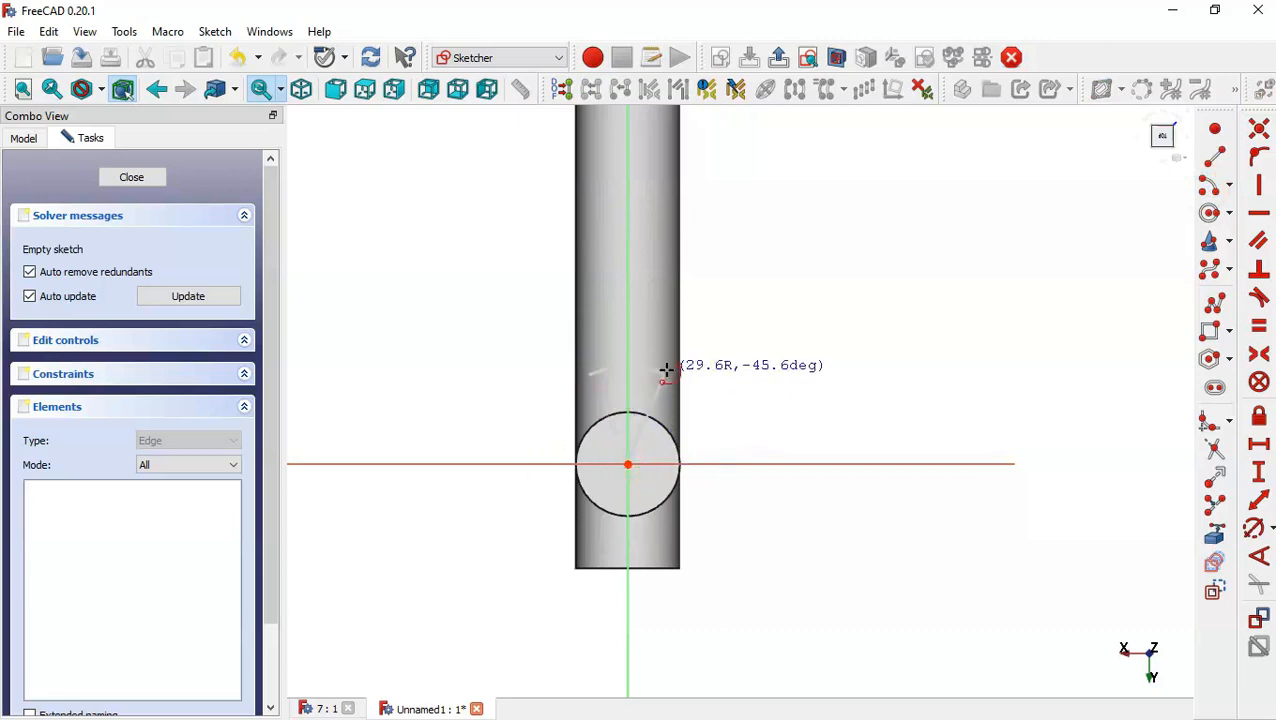
{"action": "left_click", "coordinate": [666, 372]}
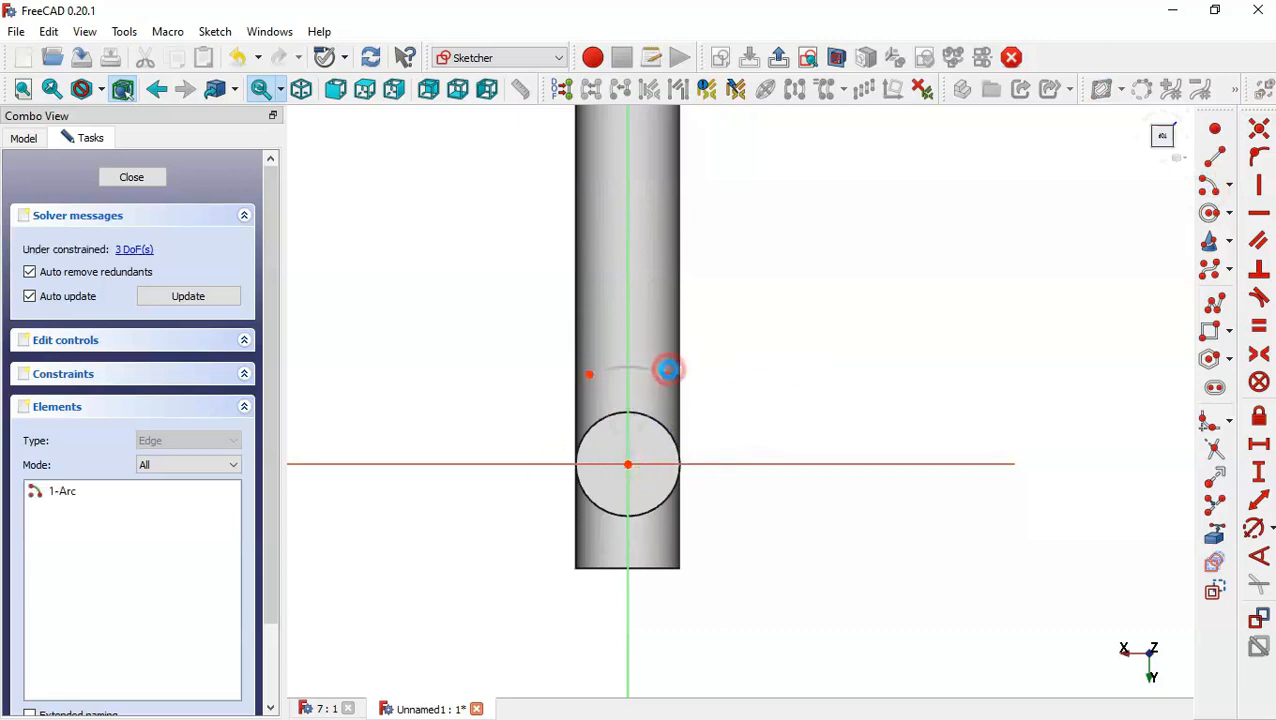
{"action": "left_click", "coordinate": [627, 464]}
{"action": "left_click", "coordinate": [578, 572]}
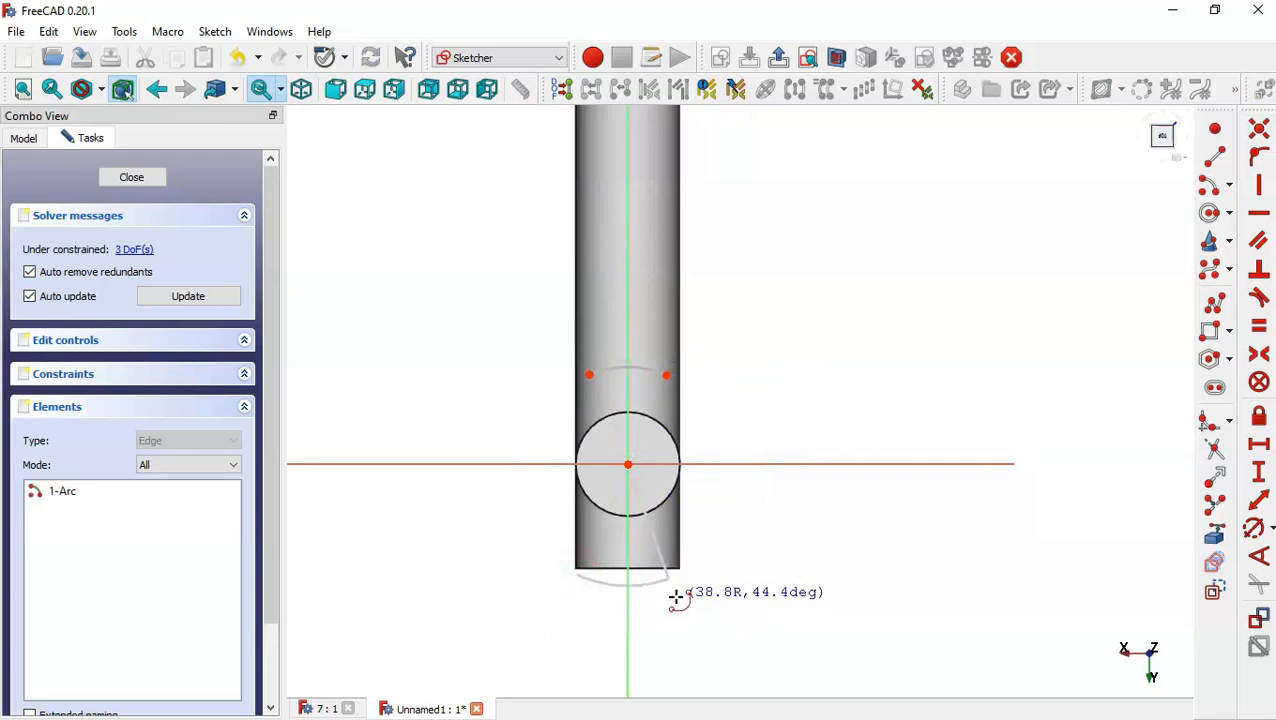
{"action": "left_click", "coordinate": [675, 597]}
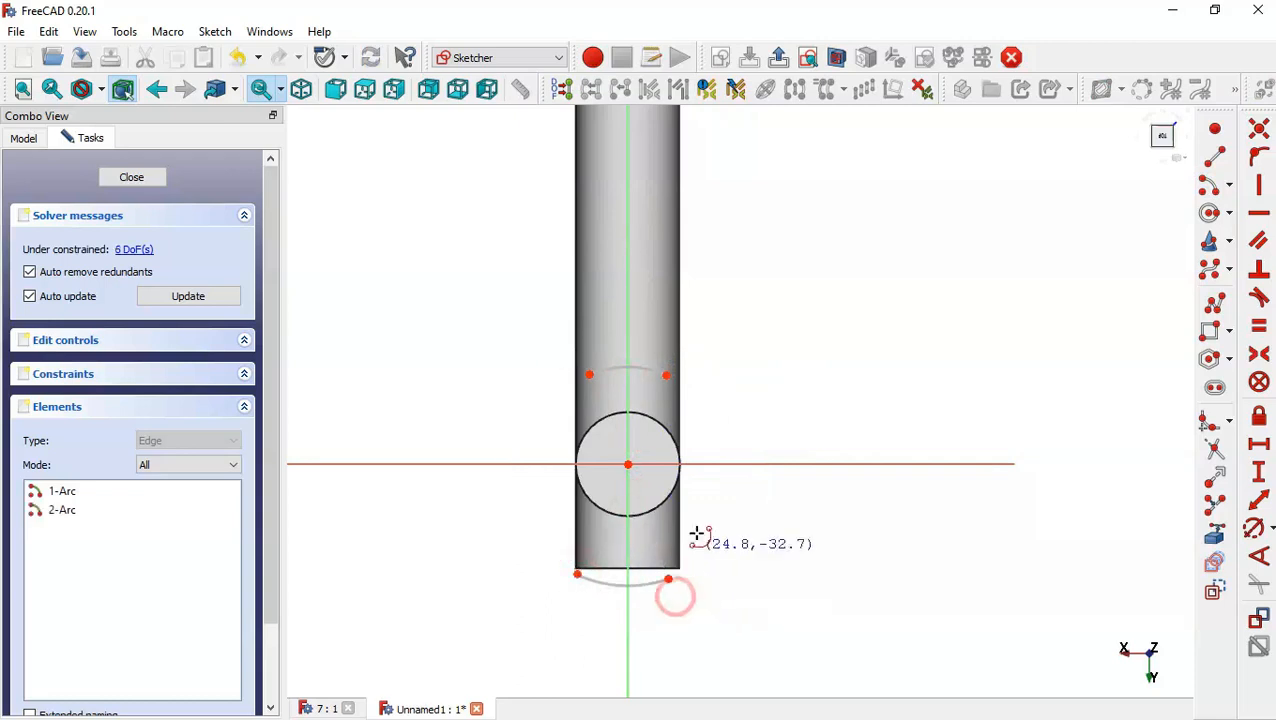
{"action": "left_click", "coordinate": [719, 462]}
{"action": "left_click", "coordinate": [736, 418]}
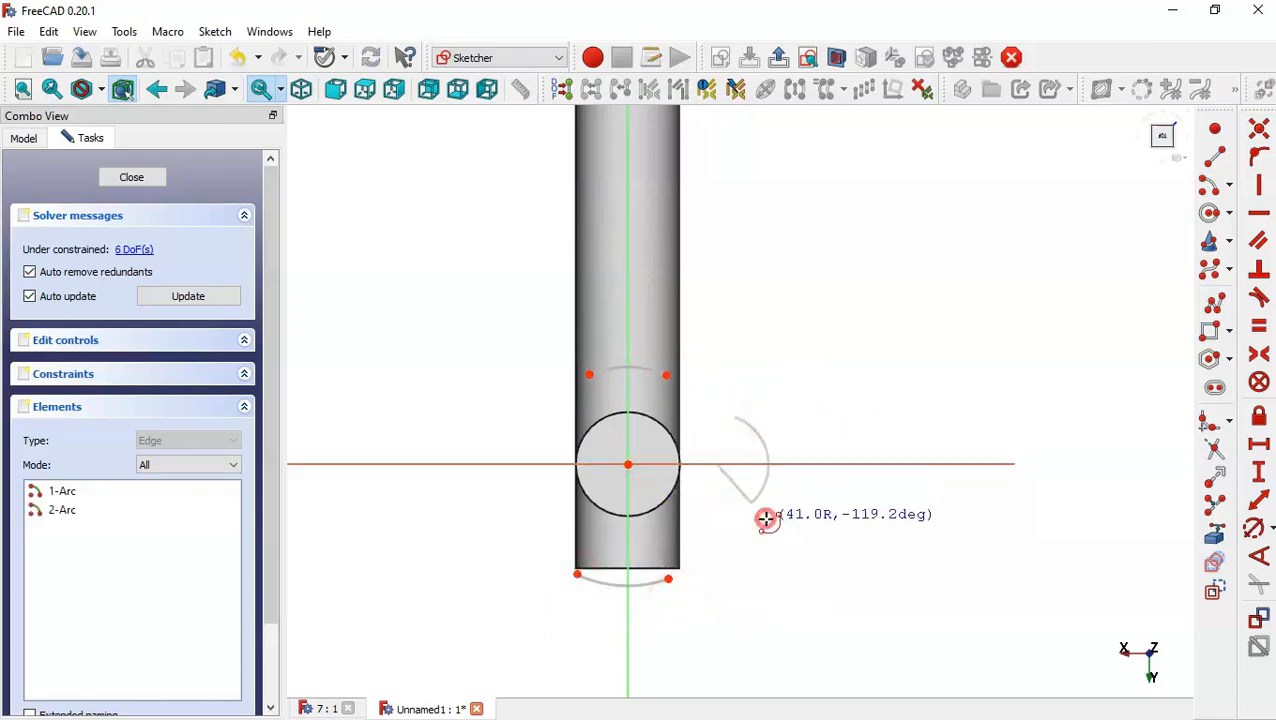
{"action": "left_click", "coordinate": [751, 503]}
{"action": "left_click", "coordinate": [507, 463]}
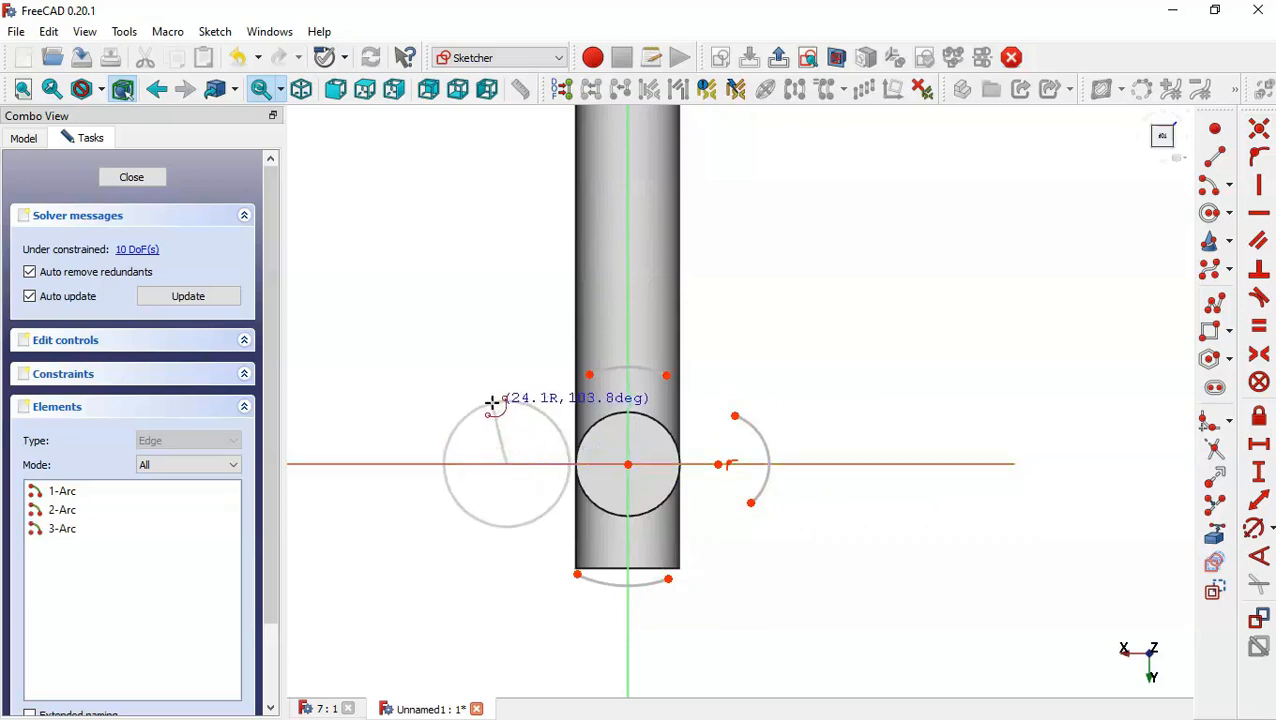
{"action": "left_click", "coordinate": [493, 401]}
{"action": "left_click", "coordinate": [525, 524]}
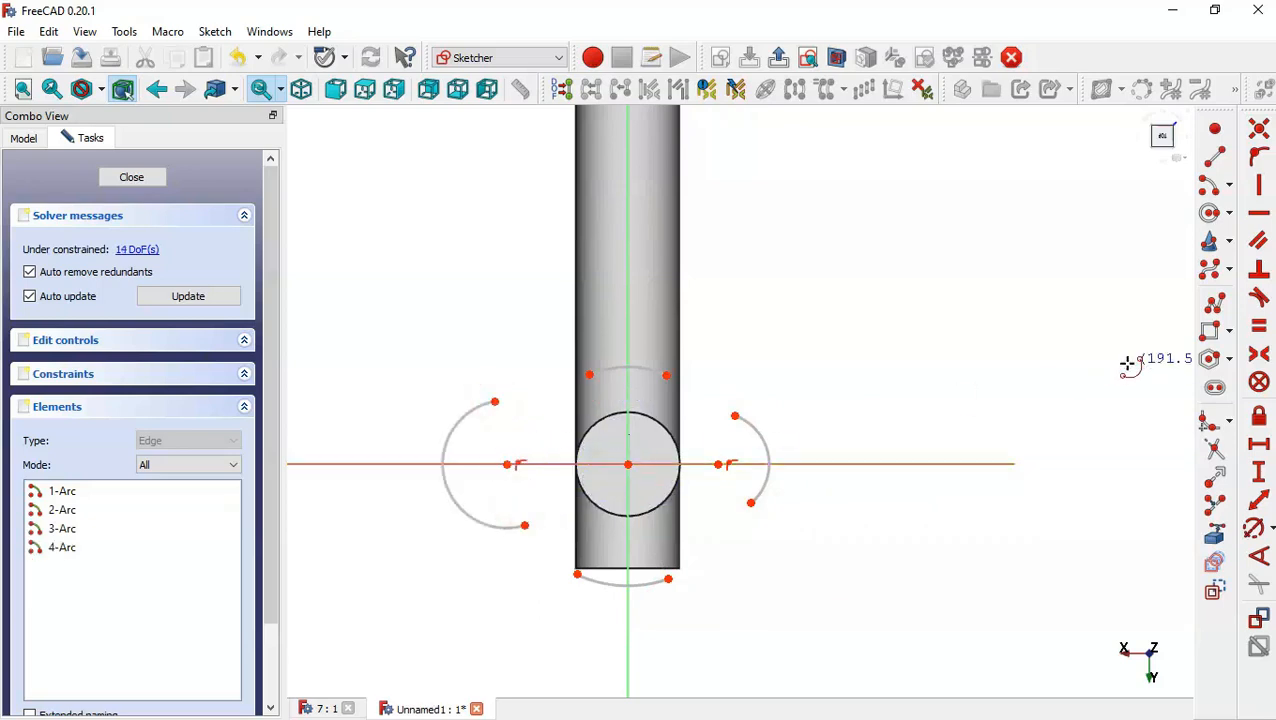
Draw four lines joining the arc endpoints to close the flange outline.
{"action": "left_click", "coordinate": [1215, 157]}
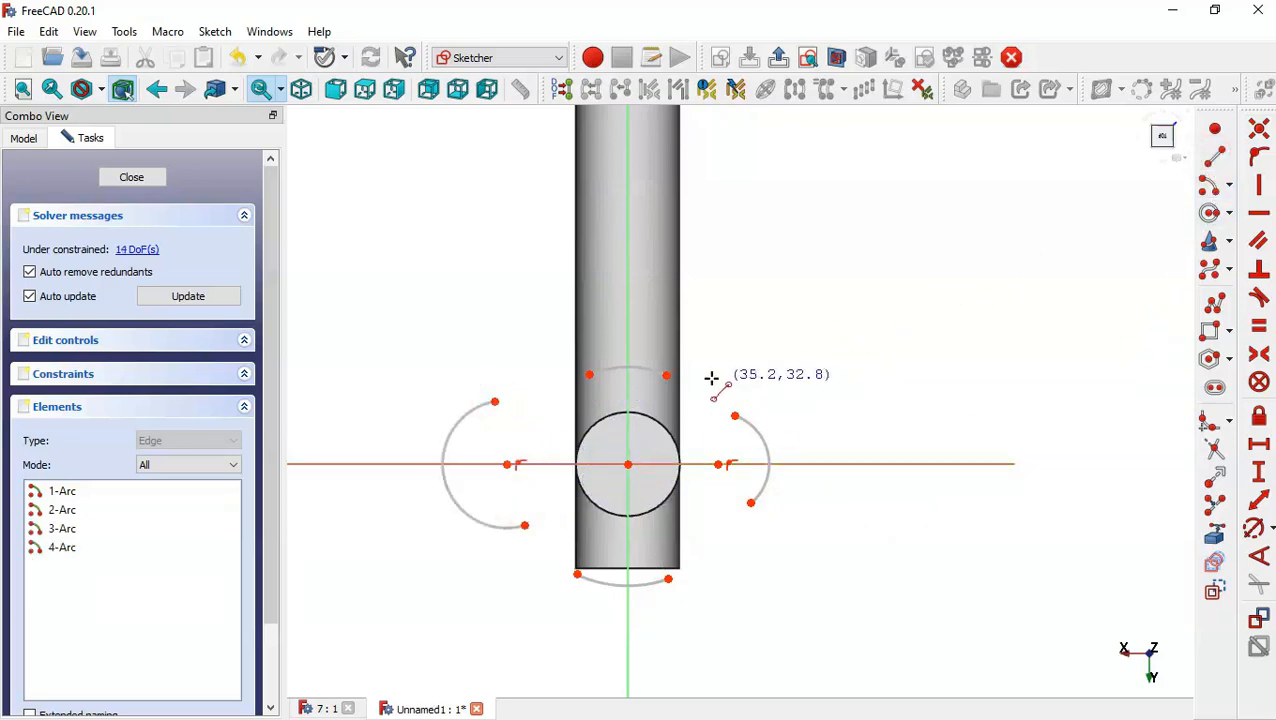
{"action": "left_click", "coordinate": [666, 375]}
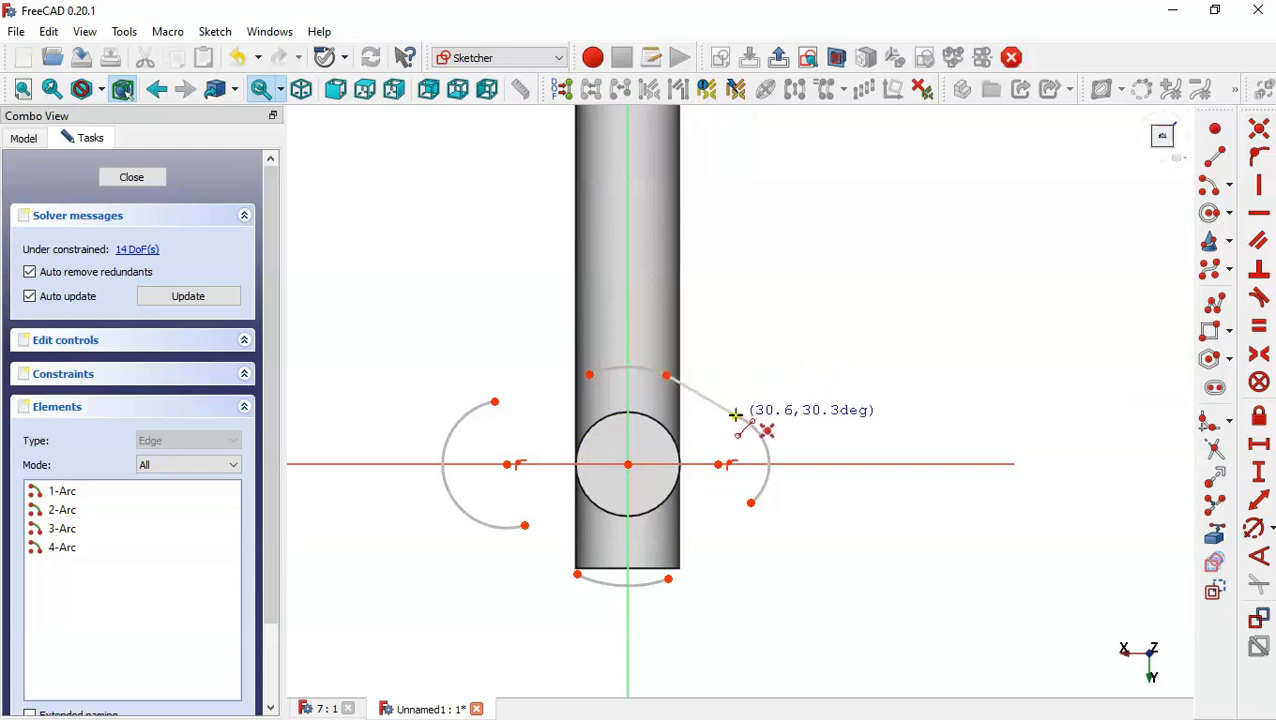
{"action": "left_click", "coordinate": [735, 415]}
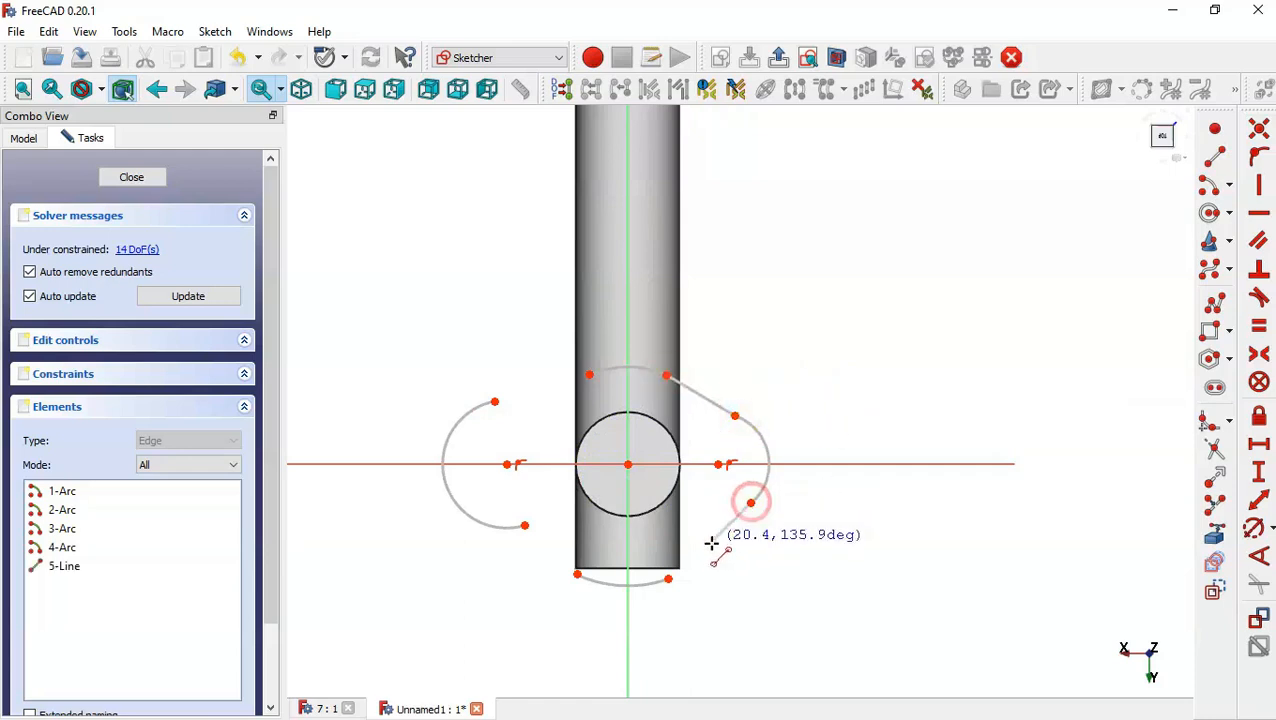
{"action": "left_click", "coordinate": [668, 578]}
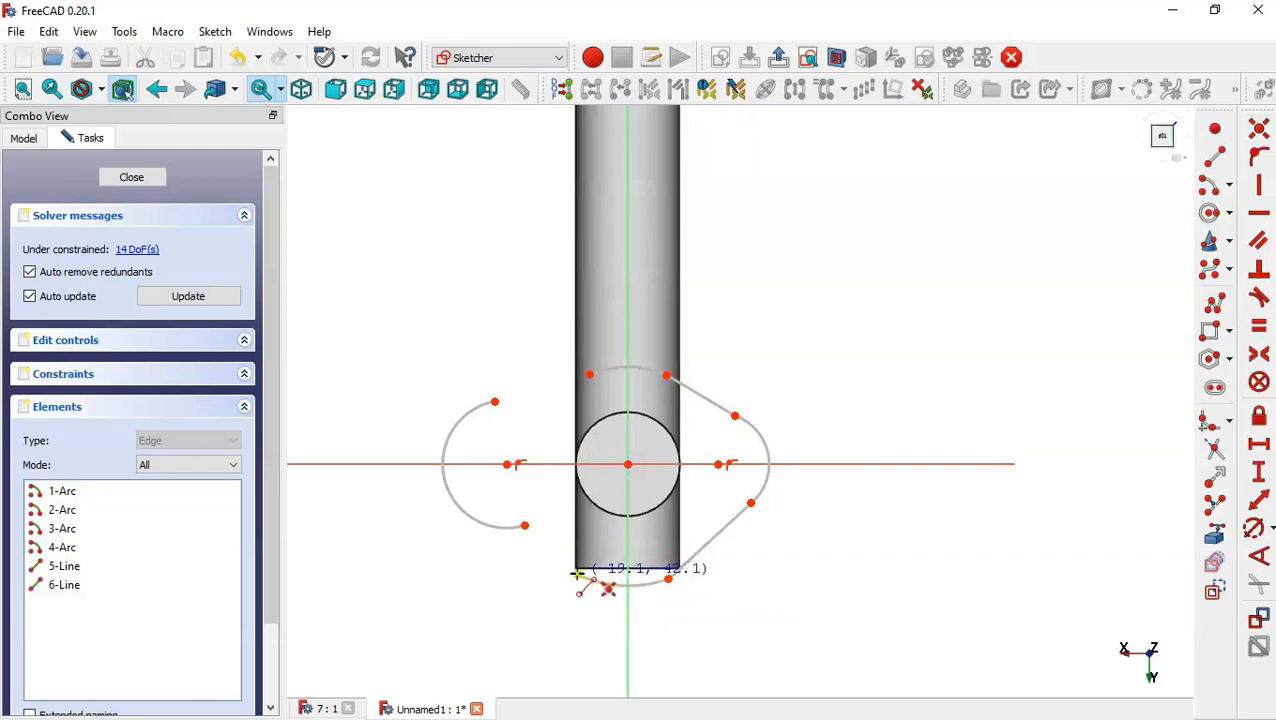
{"action": "left_click", "coordinate": [577, 574]}
{"action": "left_click", "coordinate": [524, 525]}
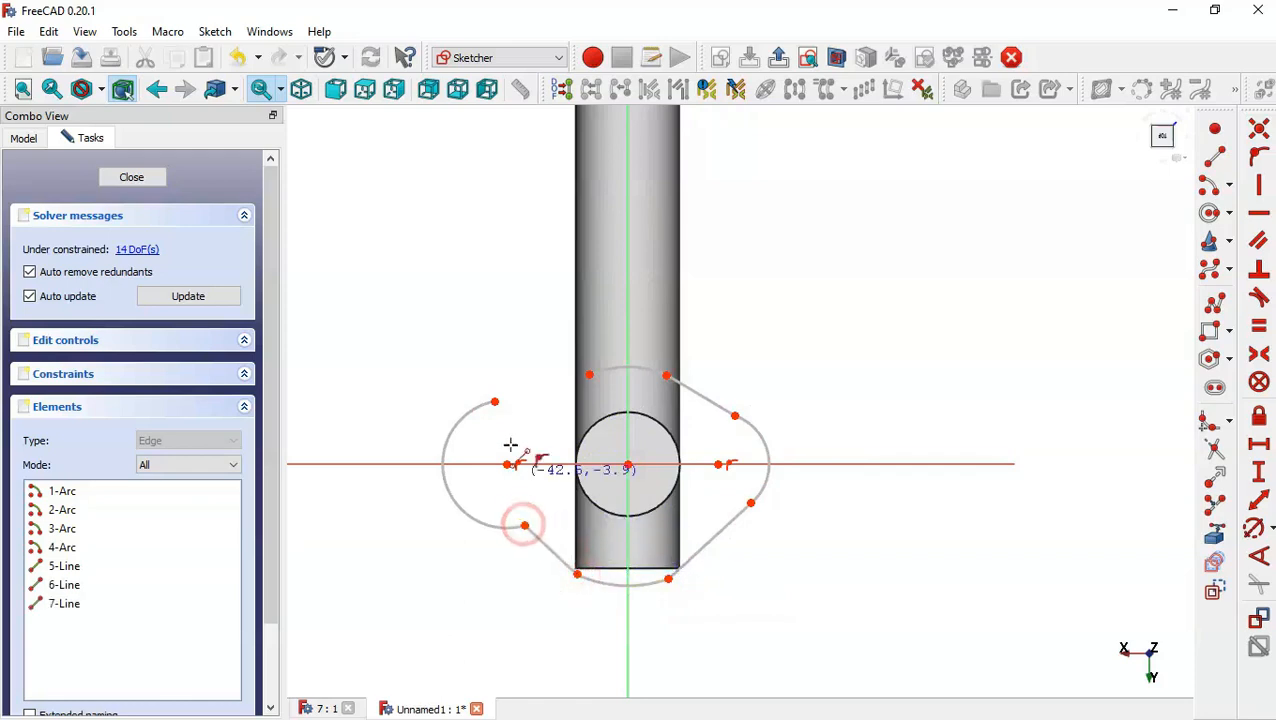
{"action": "left_click", "coordinate": [494, 401]}
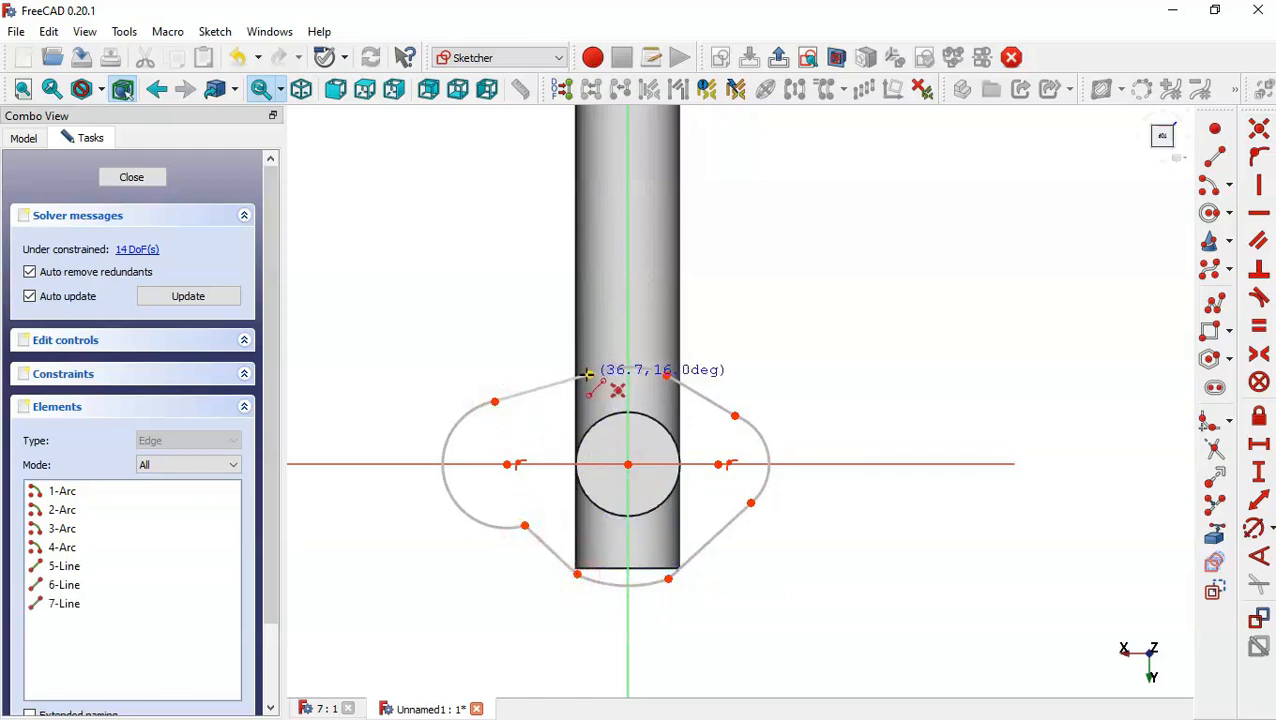
{"action": "left_click", "coordinate": [588, 375]}
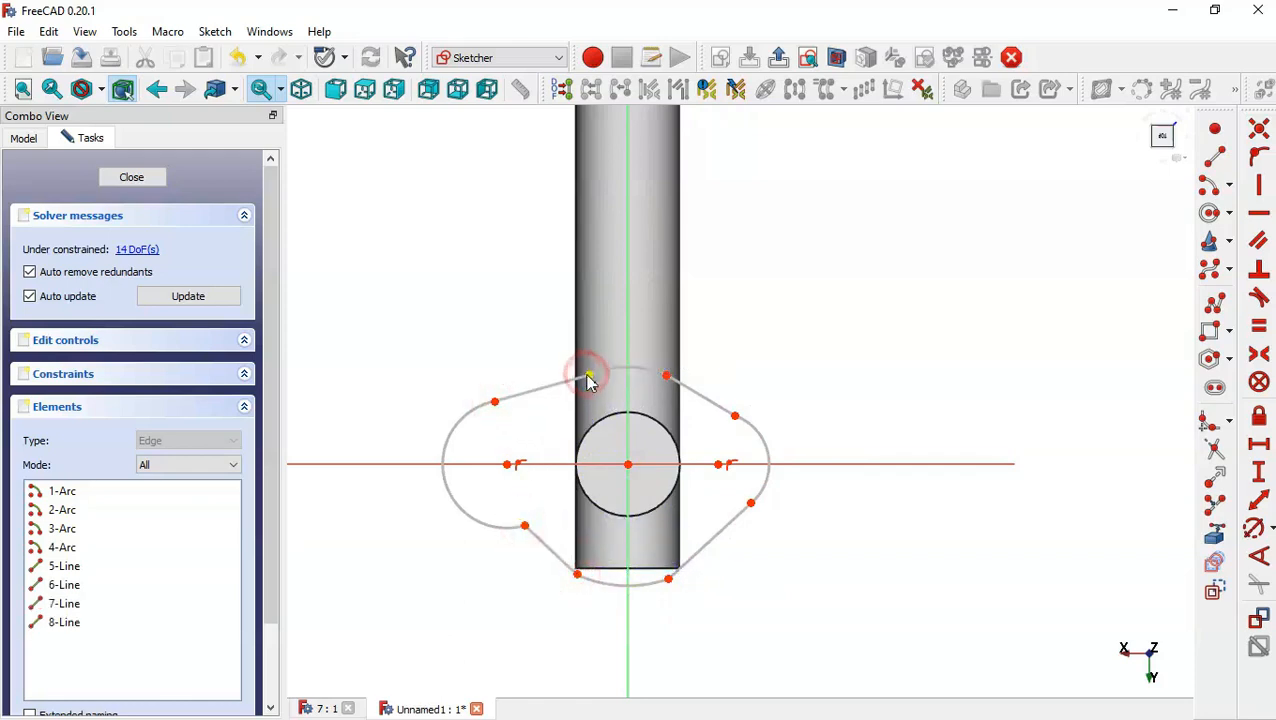
Draw a bolt-hole circle at the centre of each side arc.
{"action": "left_click", "coordinate": [1210, 216]}
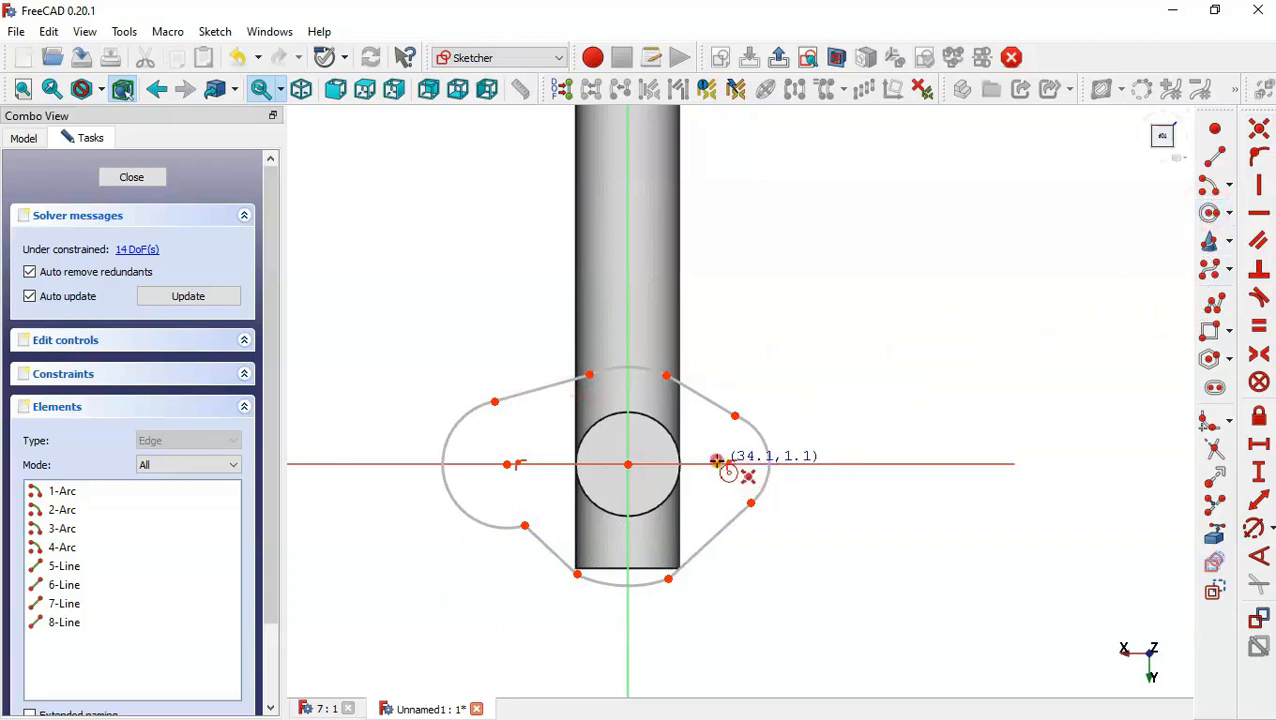
{"action": "left_click", "coordinate": [718, 464]}
{"action": "left_click", "coordinate": [722, 484]}
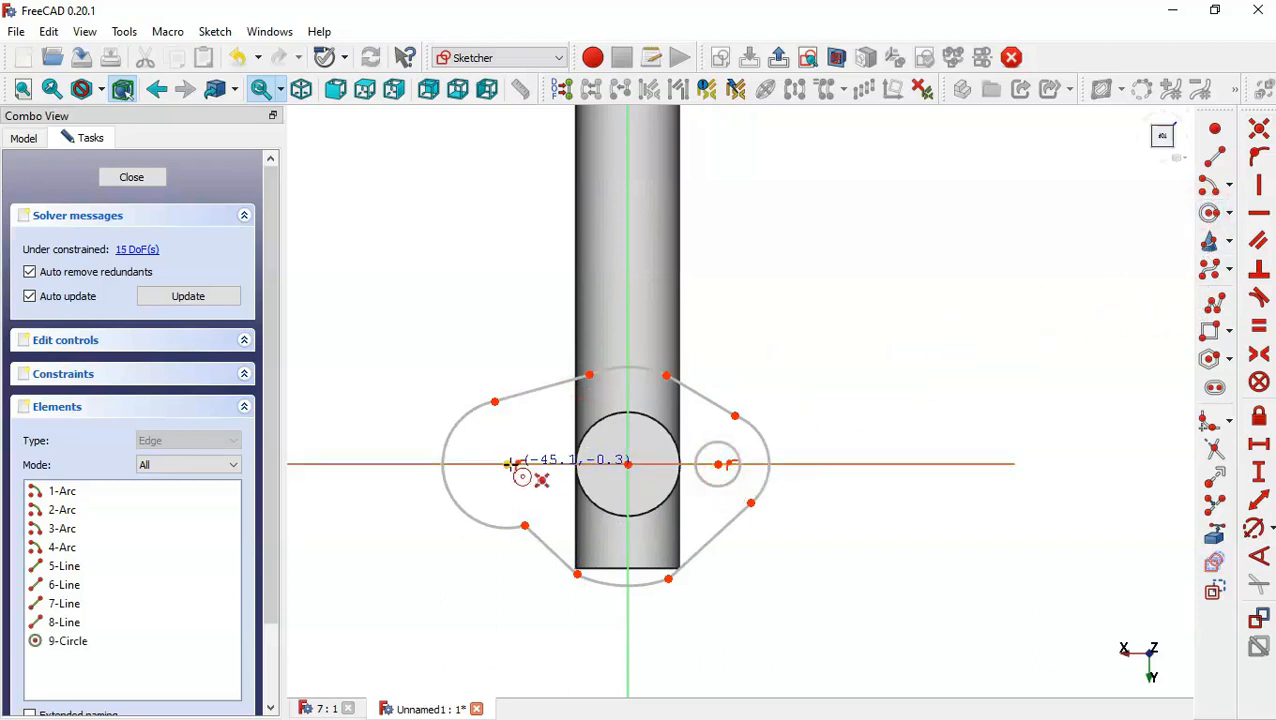
{"action": "left_click", "coordinate": [508, 464]}
{"action": "left_click", "coordinate": [548, 429]}
{"action": "key", "text": "Escape"}
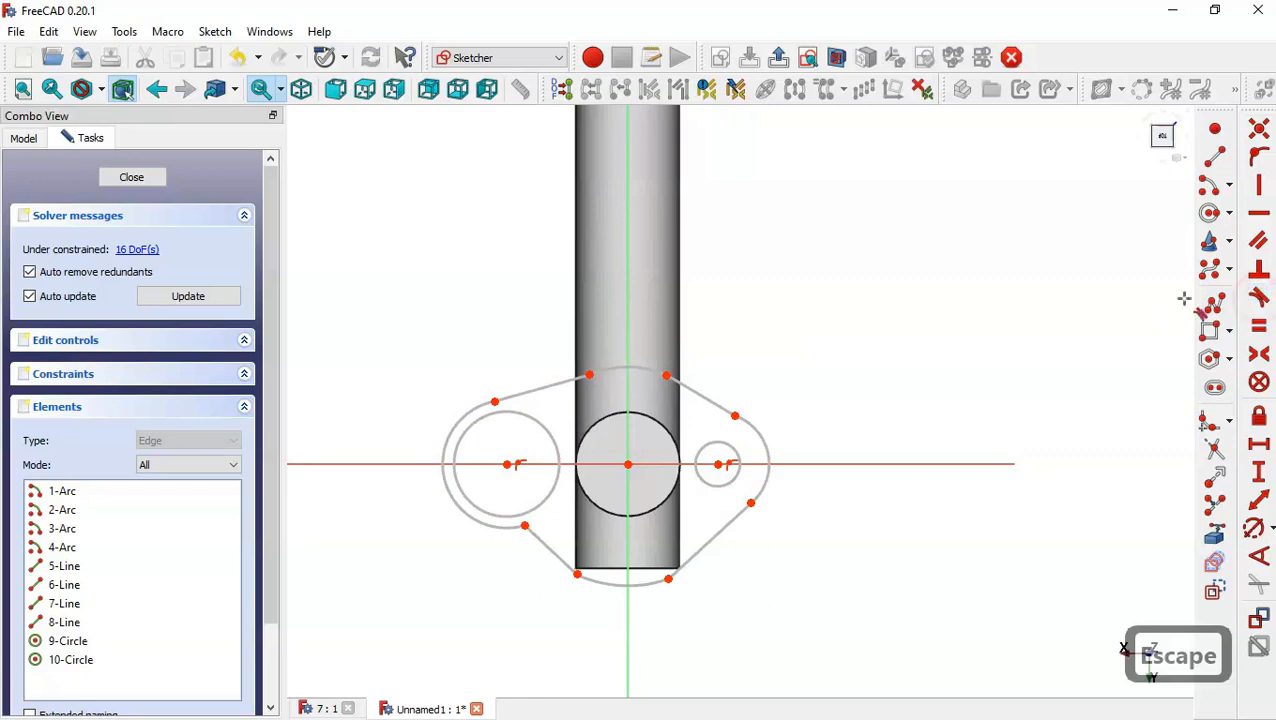
Make each connecting line tangent to the arcs at both of its ends.
{"action": "left_click", "coordinate": [651, 372]}
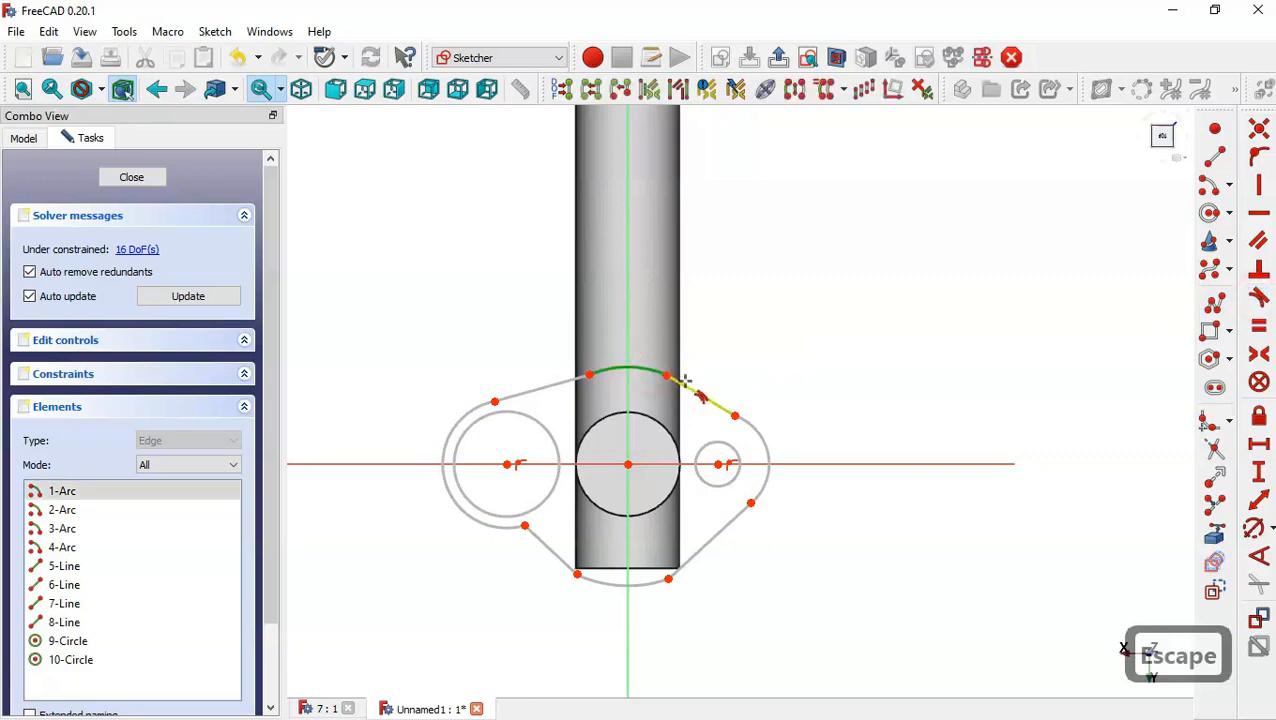
{"action": "left_click", "coordinate": [684, 382]}
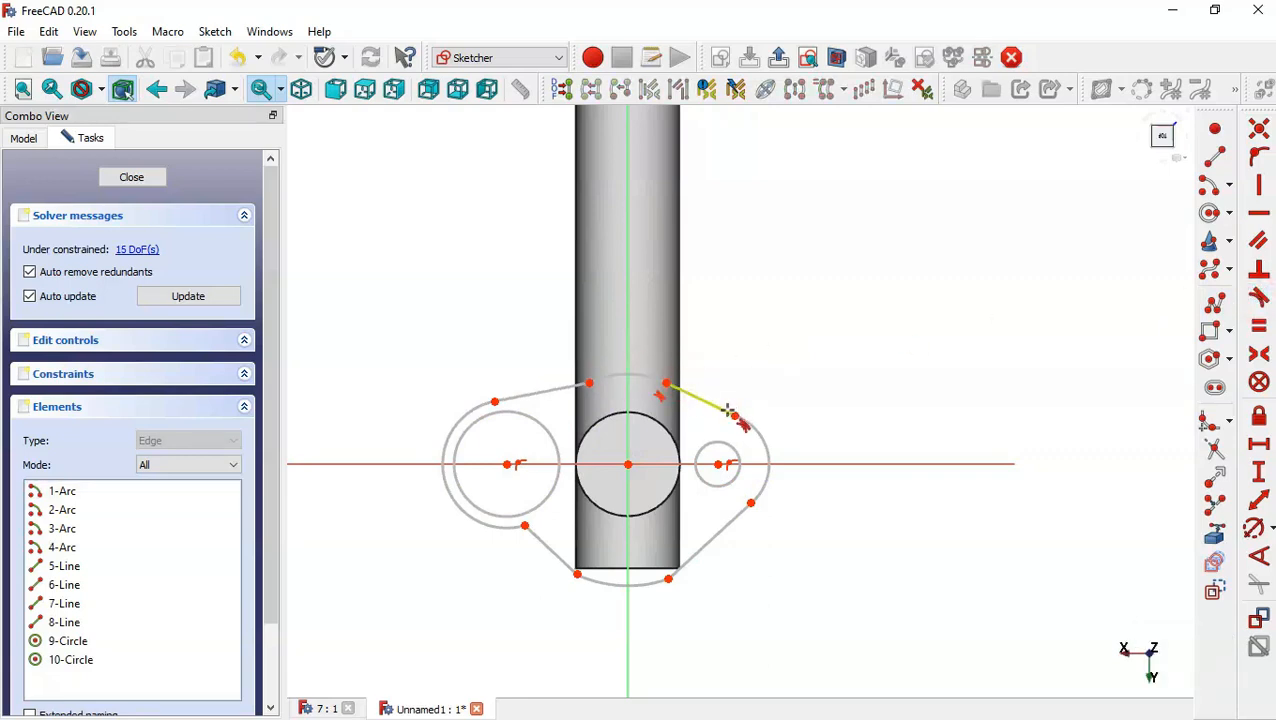
{"action": "left_click", "coordinate": [727, 410]}
{"action": "left_click", "coordinate": [763, 480]}
{"action": "left_click", "coordinate": [763, 480]}
{"action": "left_click", "coordinate": [737, 516]}
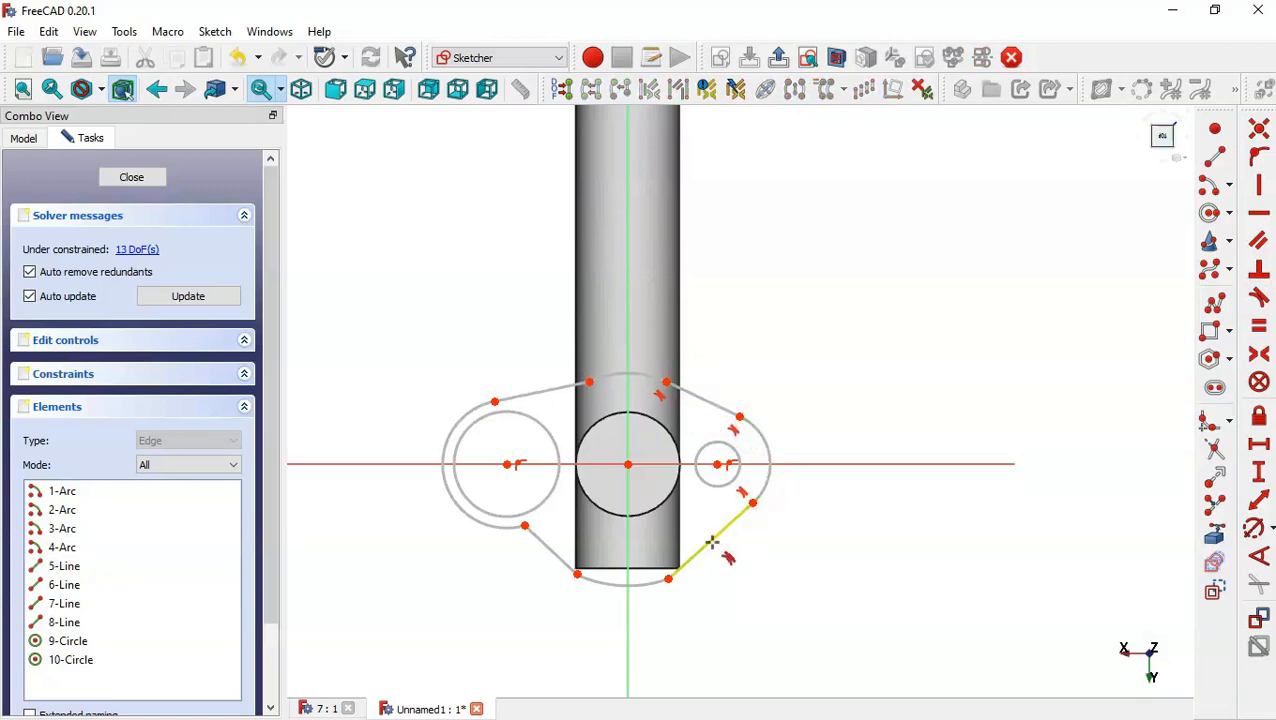
{"action": "left_click", "coordinate": [711, 541]}
{"action": "left_click", "coordinate": [655, 582]}
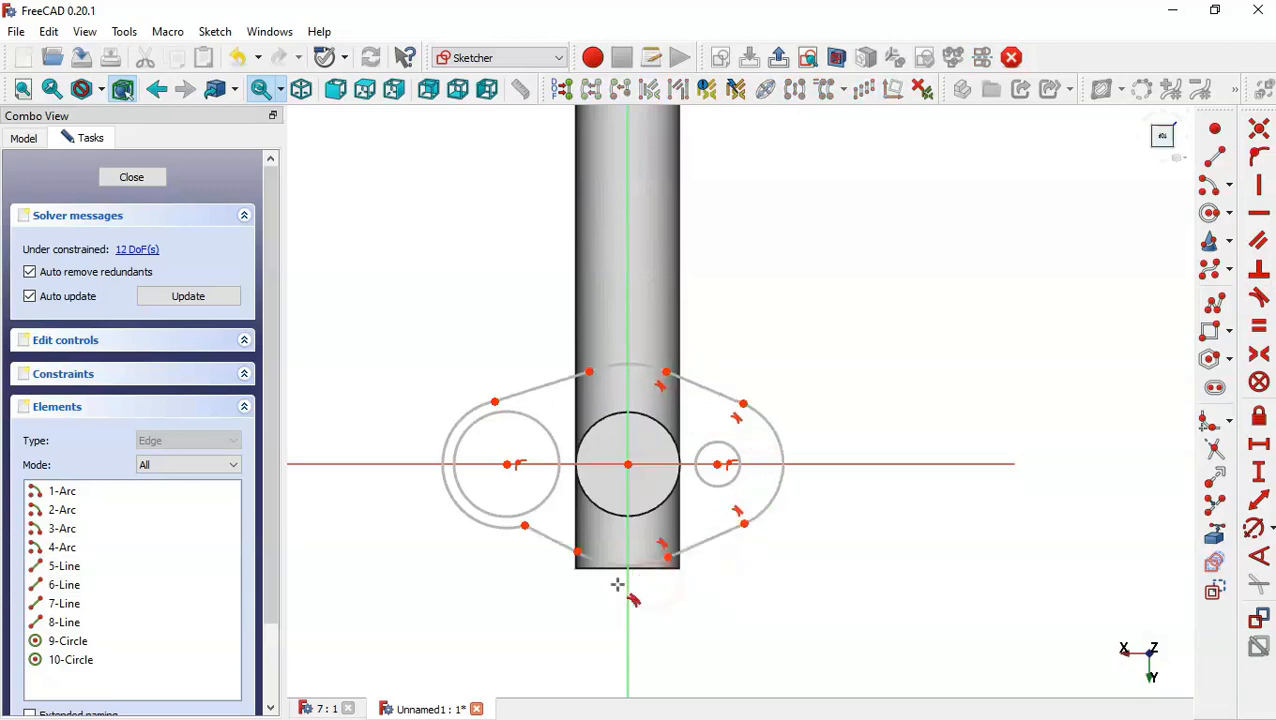
{"action": "left_click", "coordinate": [592, 563]}
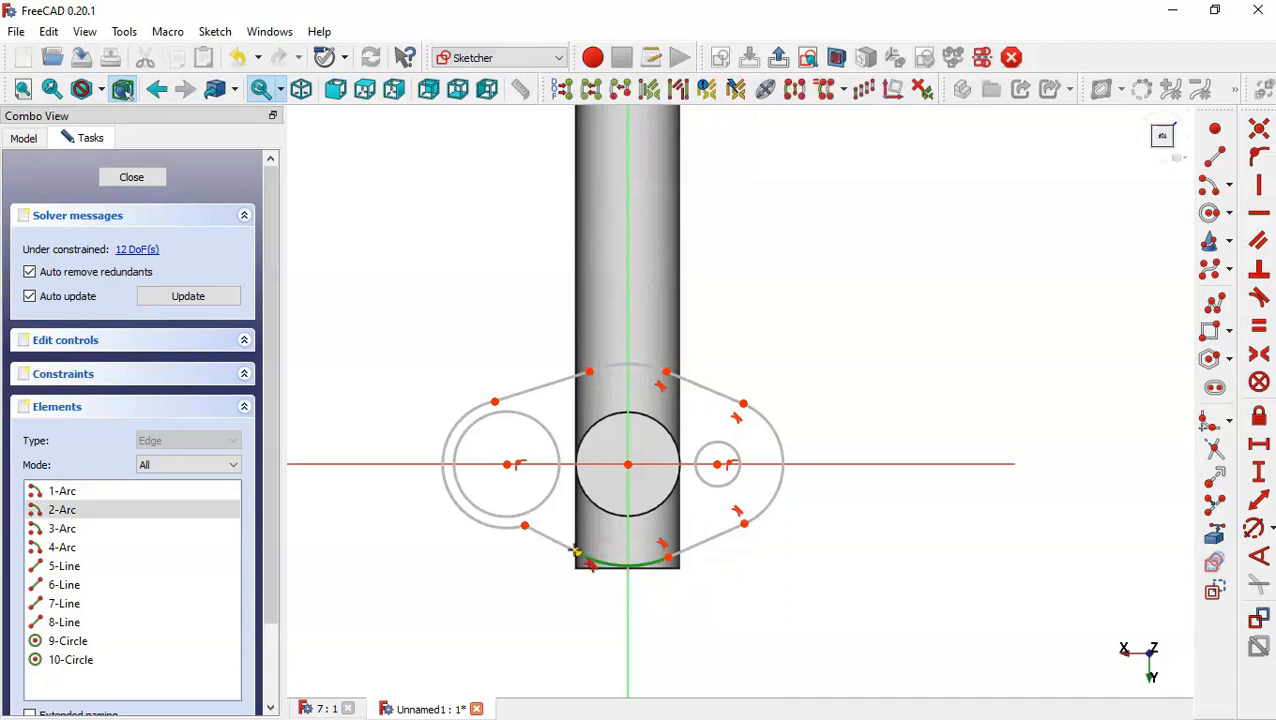
{"action": "left_click", "coordinate": [563, 543]}
{"action": "left_click", "coordinate": [537, 533]}
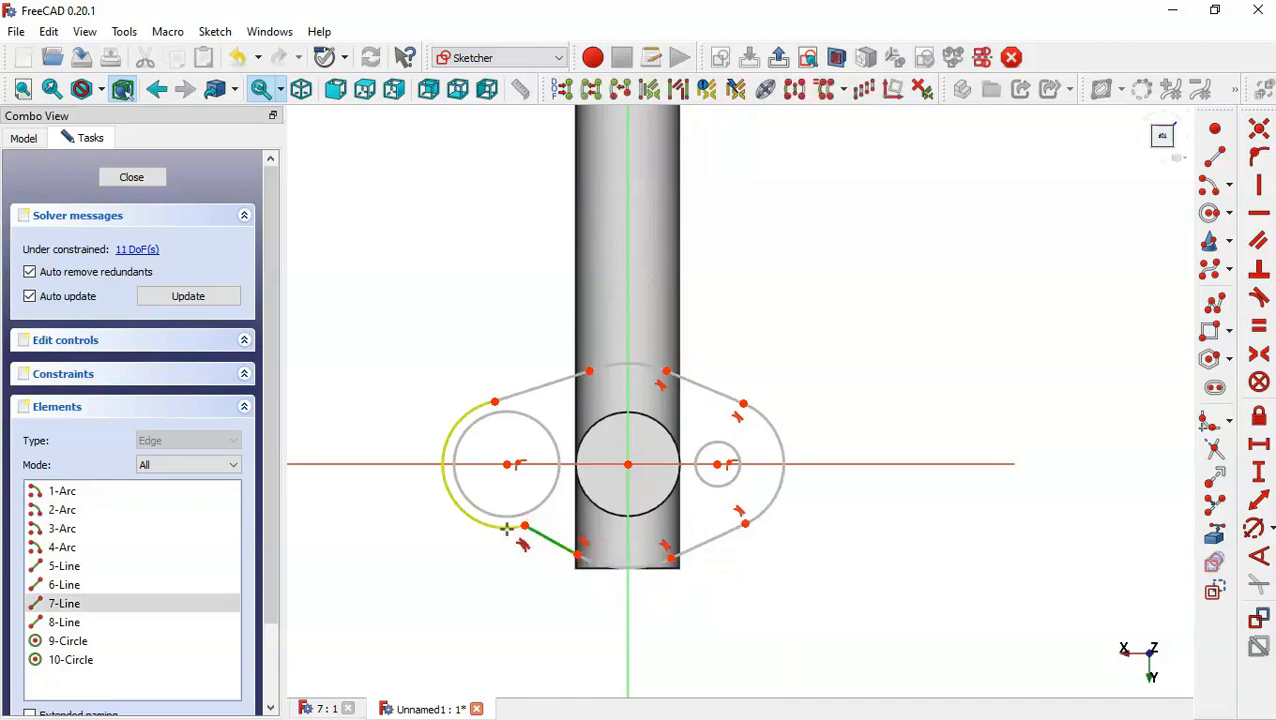
{"action": "left_click", "coordinate": [507, 528]}
{"action": "left_click", "coordinate": [463, 406]}
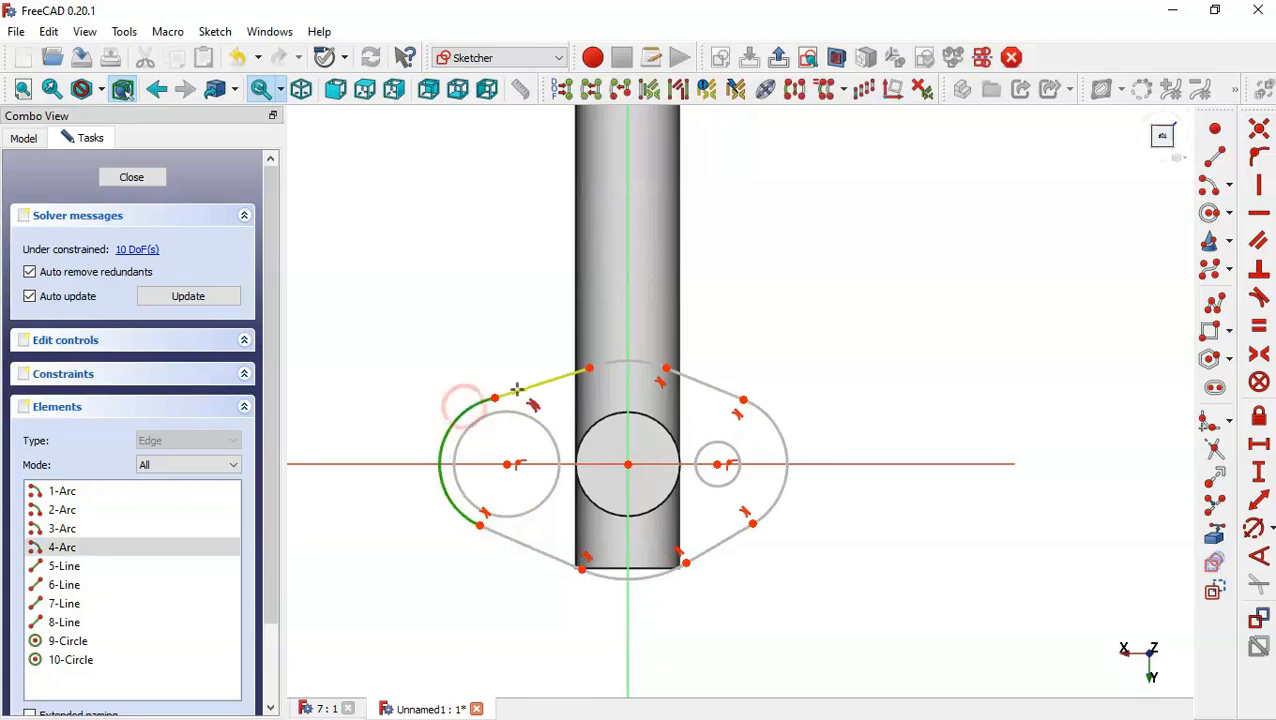
{"action": "left_click", "coordinate": [518, 386]}
{"action": "left_click", "coordinate": [553, 377]}
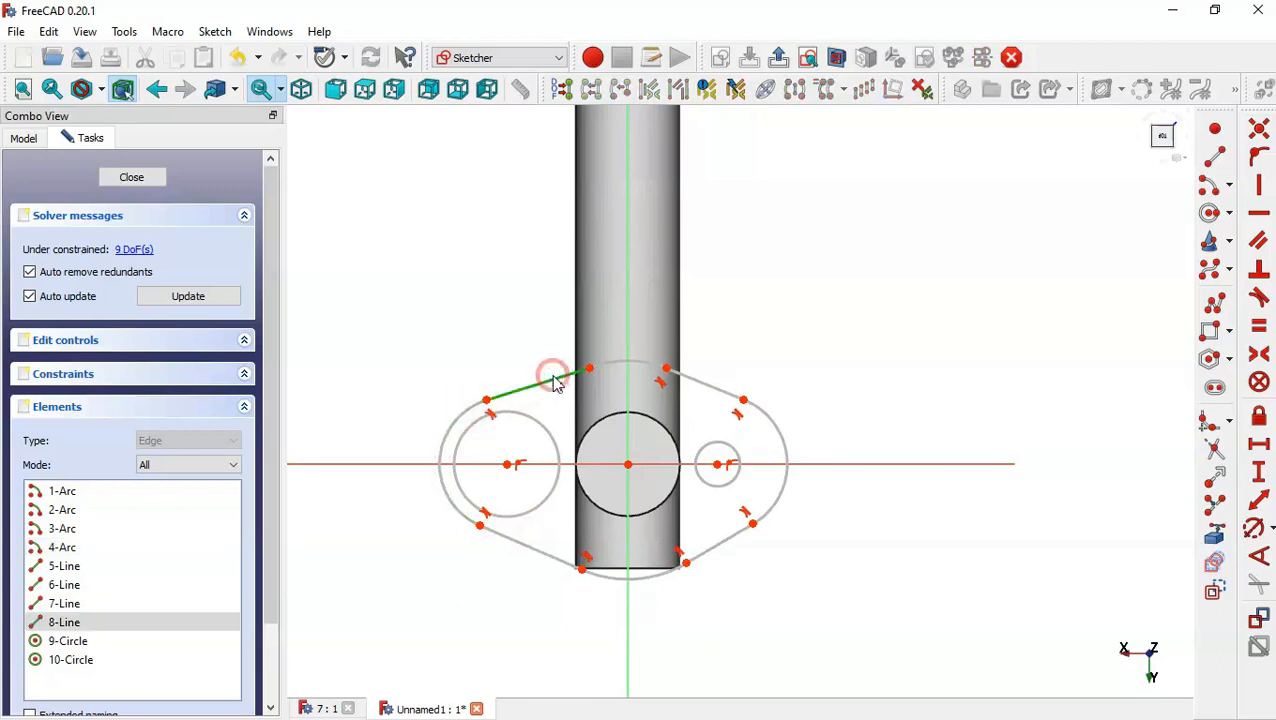
{"action": "left_click", "coordinate": [603, 362]}
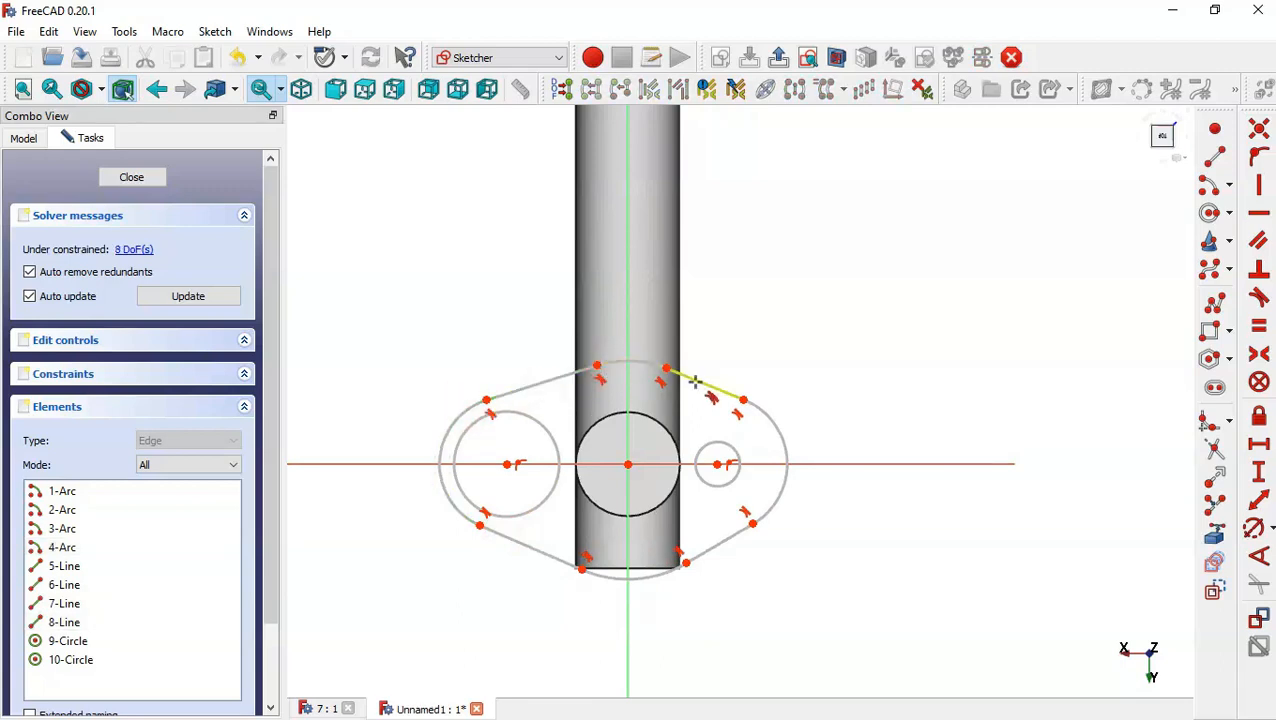
{"action": "key", "text": "Escape"}
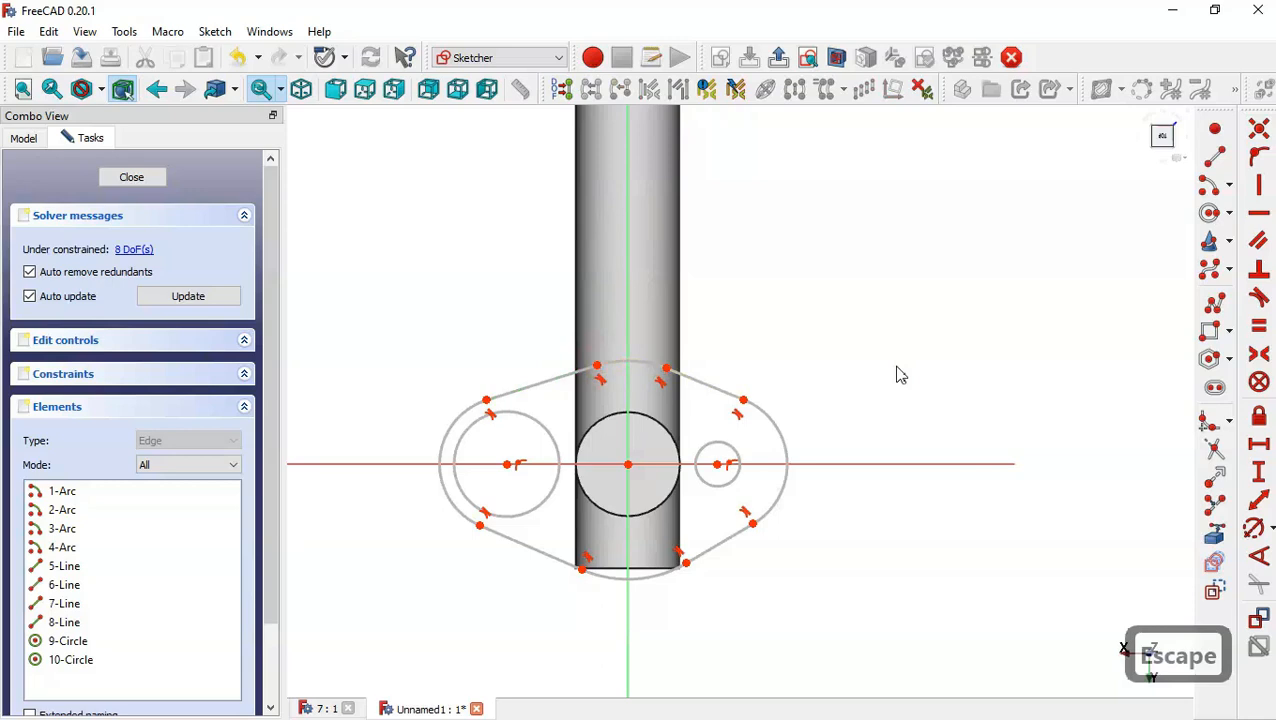
Constrain the two bolt-hole circles to be equal in size.
{"action": "left_click", "coordinate": [549, 439]}
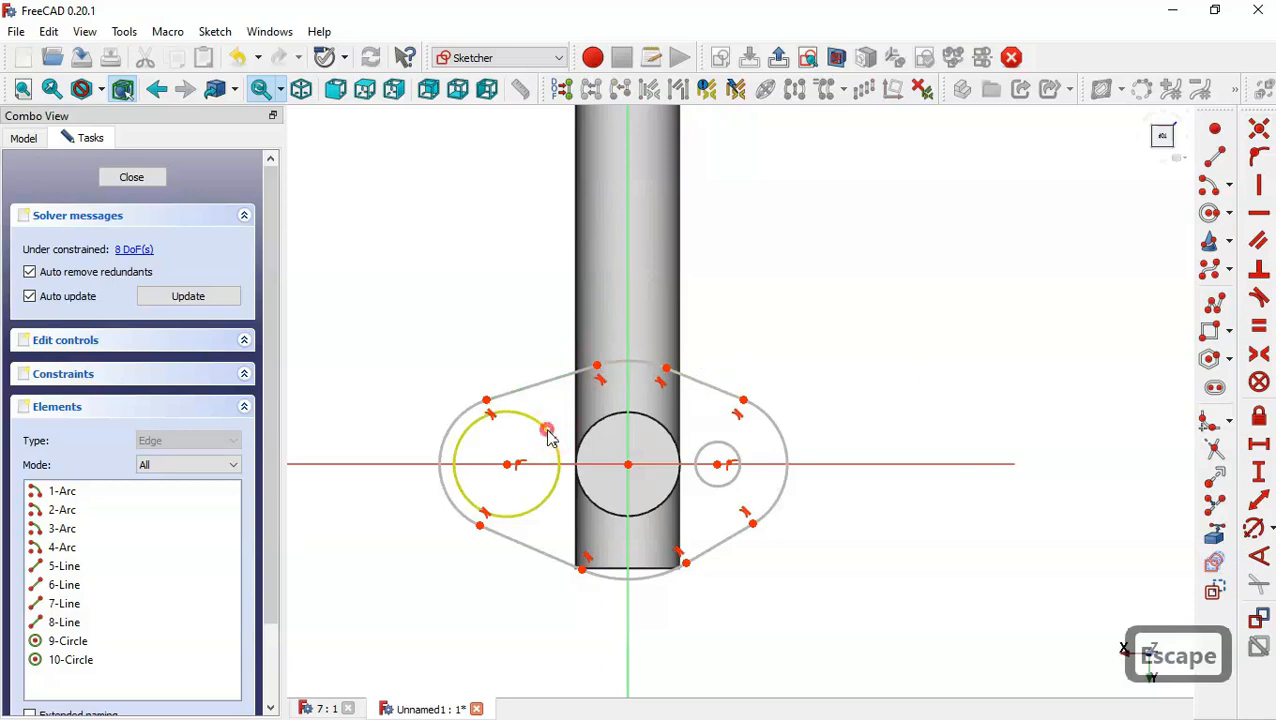
{"action": "left_click", "coordinate": [699, 452]}
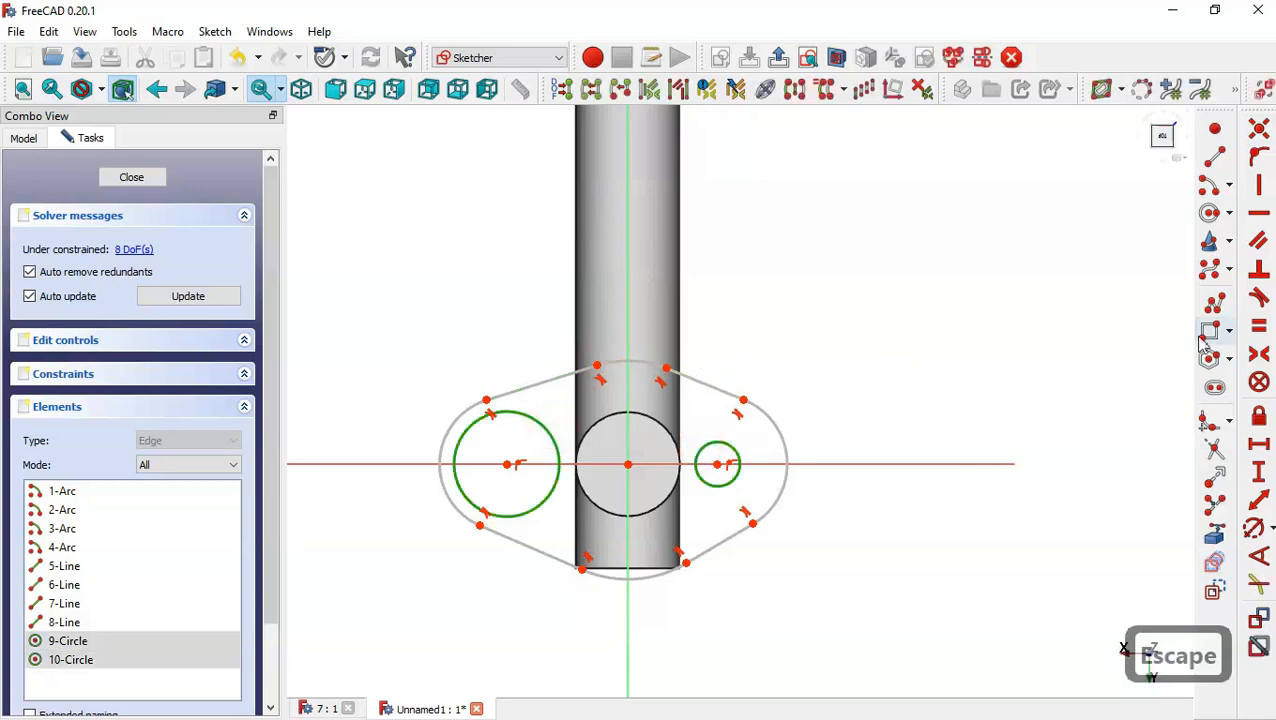
{"action": "left_click", "coordinate": [1259, 326]}
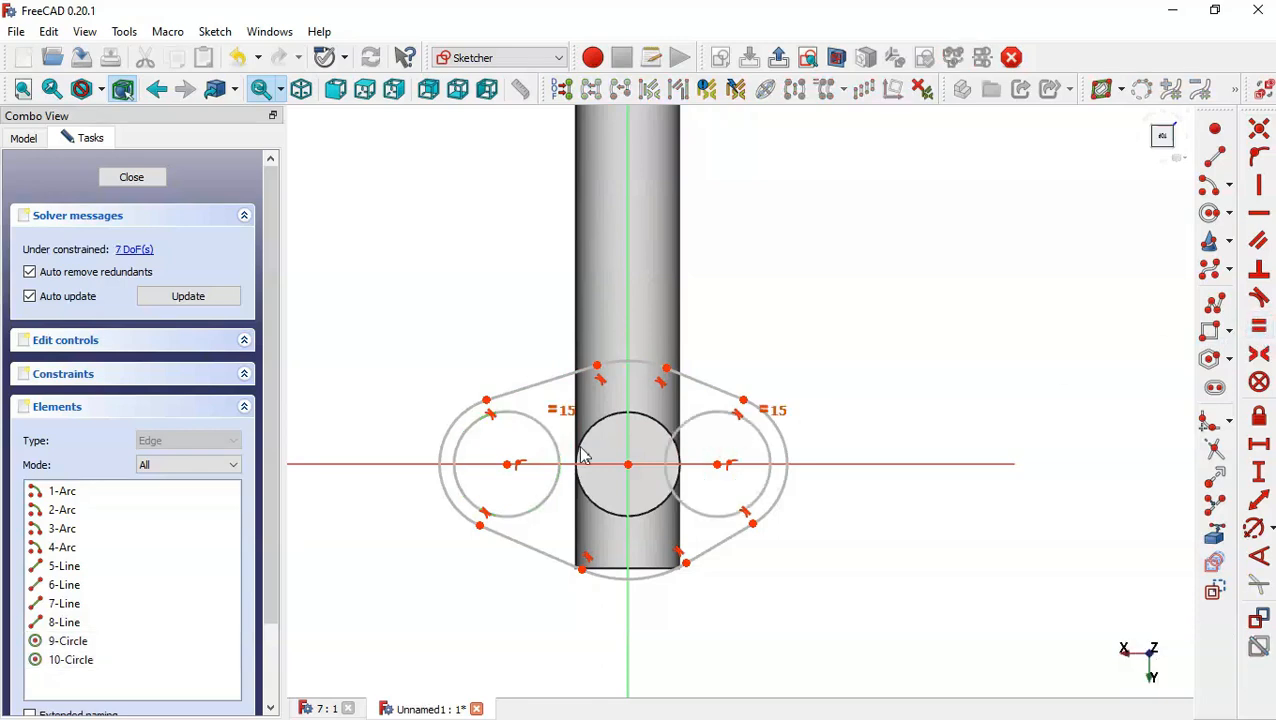
{"action": "scroll", "coordinate": [587, 462], "scroll_direction": "up", "scroll_amount": 1}
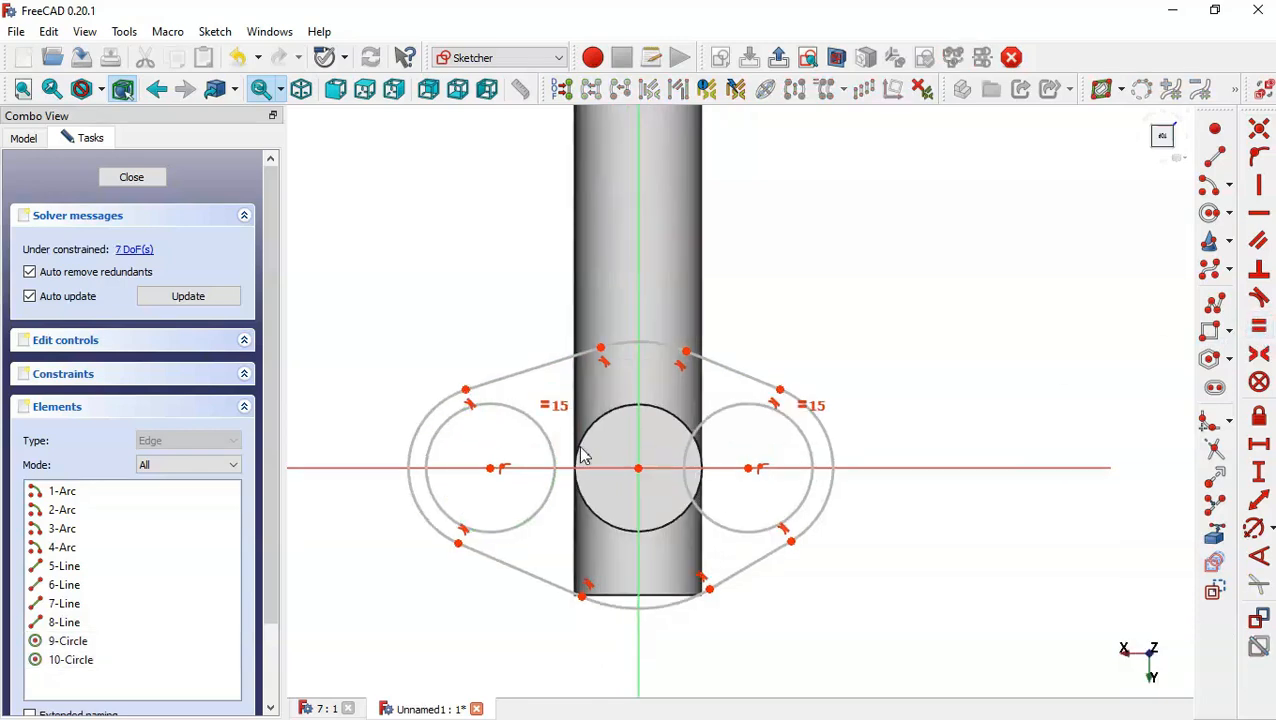
Constrain the top and bottom flange arcs to be equal, and the two side arcs to be equal.
{"action": "left_click", "coordinate": [1257, 330]}
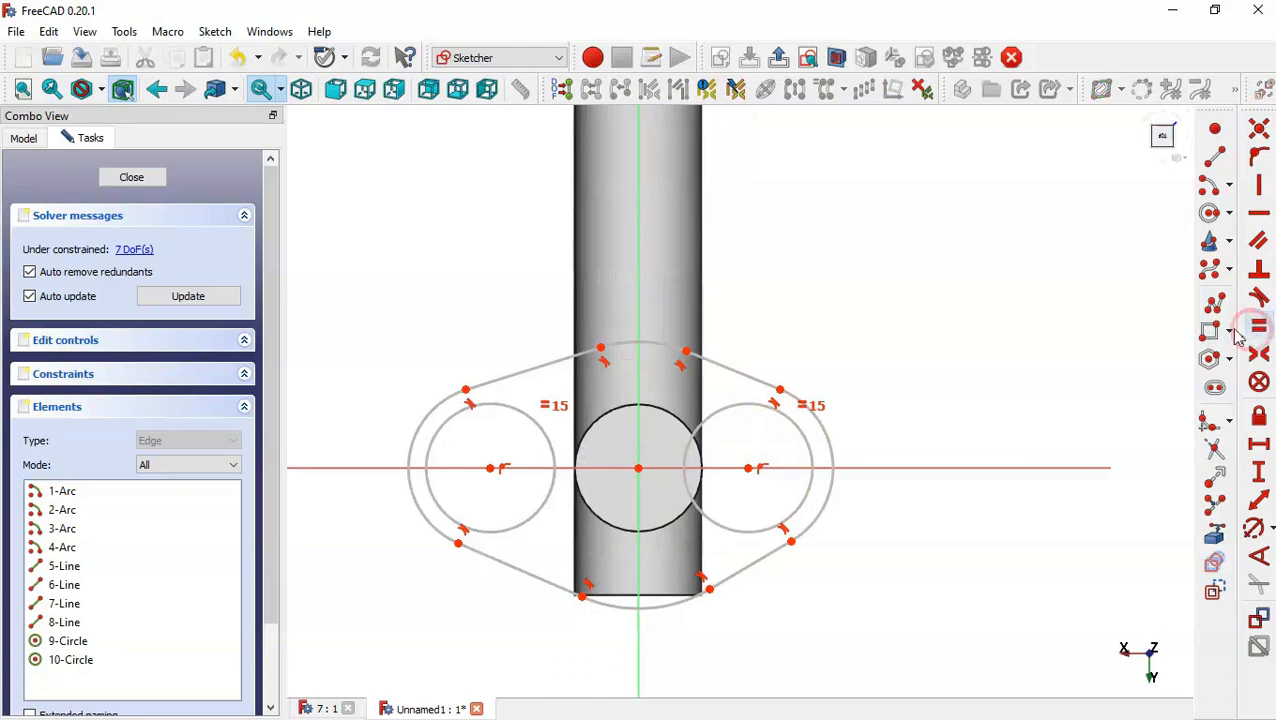
{"action": "left_click", "coordinate": [657, 343]}
{"action": "left_click", "coordinate": [666, 604]}
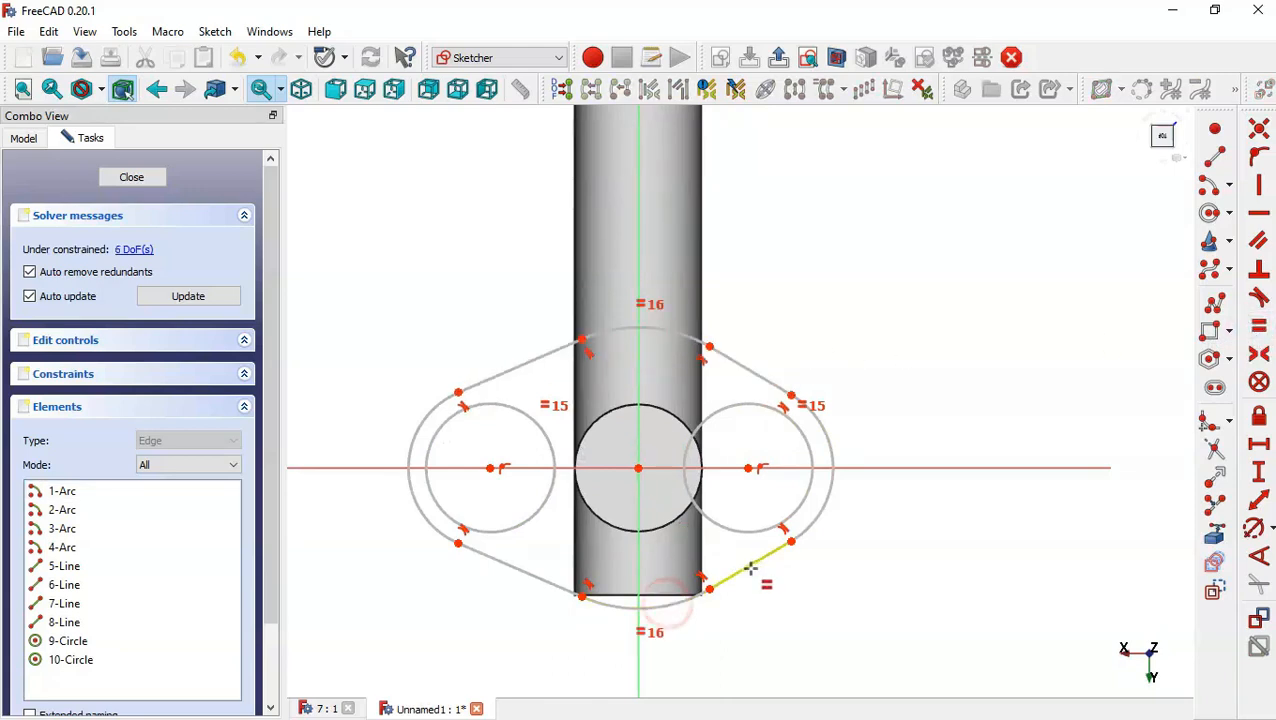
{"action": "left_click", "coordinate": [816, 517]}
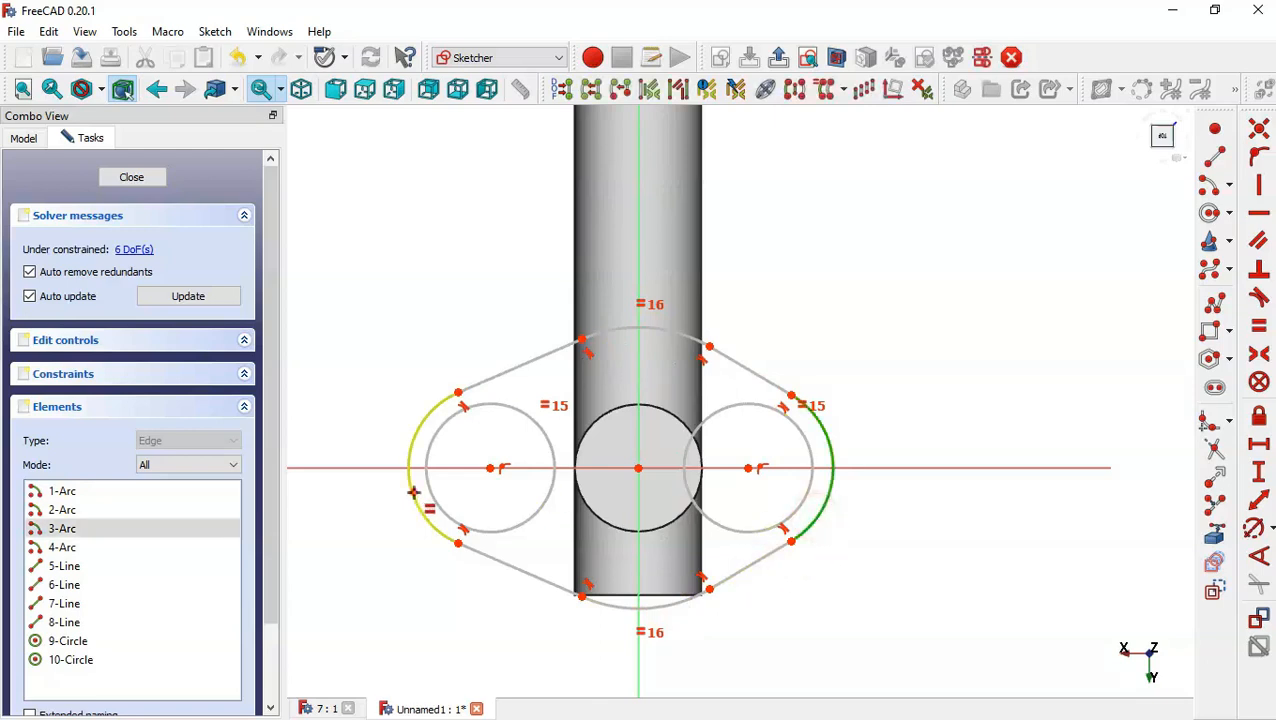
{"action": "left_click", "coordinate": [413, 492]}
Constrain each pair of opposite diagonal connecting lines to be equal in length.
{"action": "left_click", "coordinate": [521, 360]}
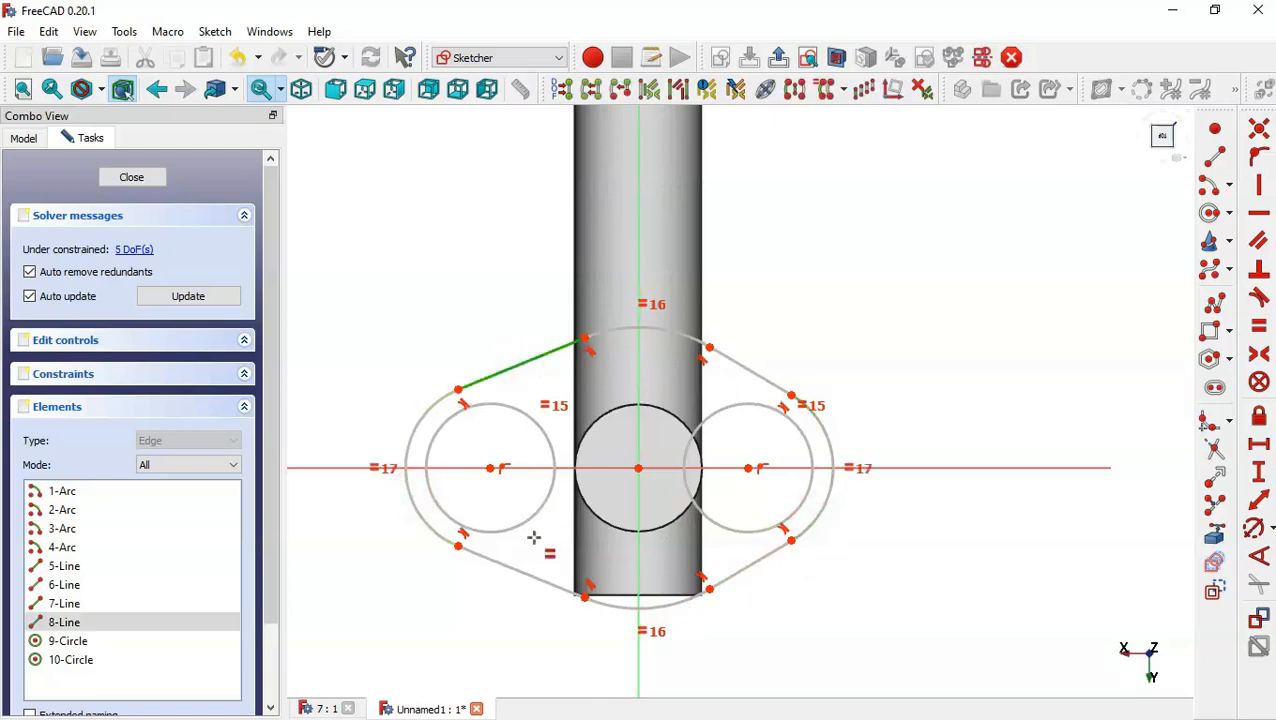
{"action": "left_click", "coordinate": [537, 581]}
{"action": "left_click", "coordinate": [531, 577]}
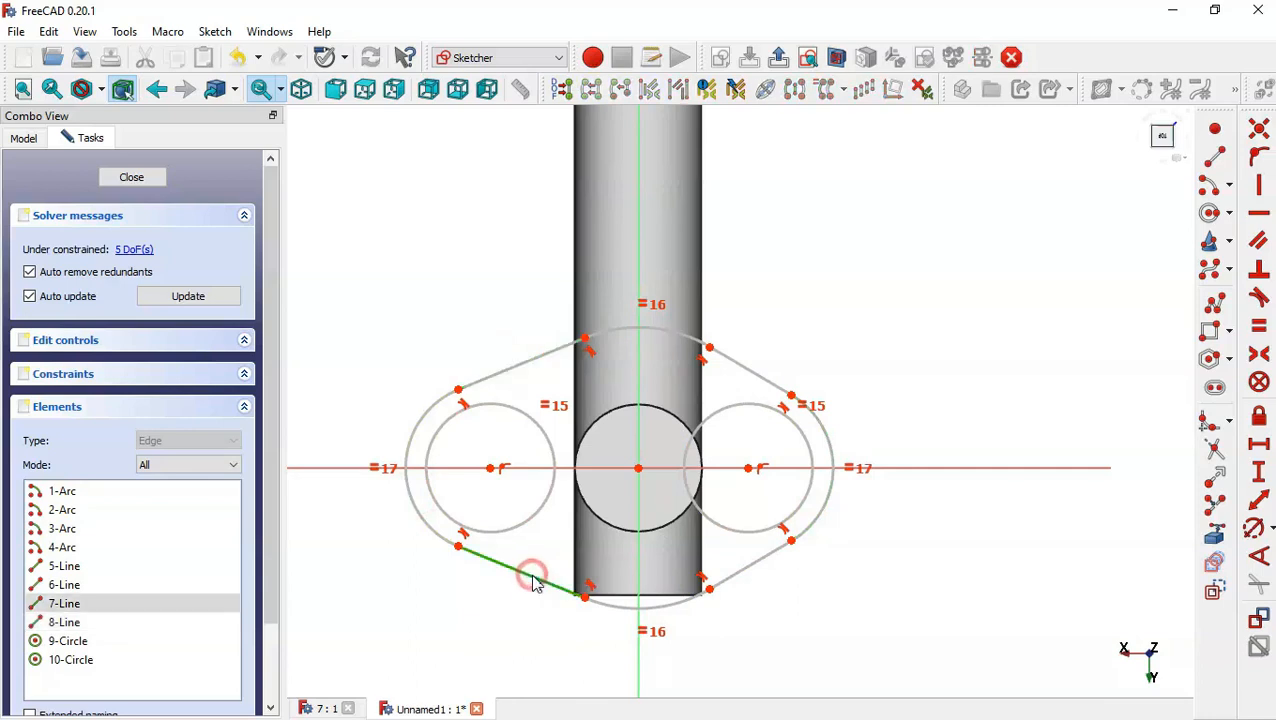
{"action": "left_click", "coordinate": [752, 369]}
{"action": "left_click", "coordinate": [754, 360]}
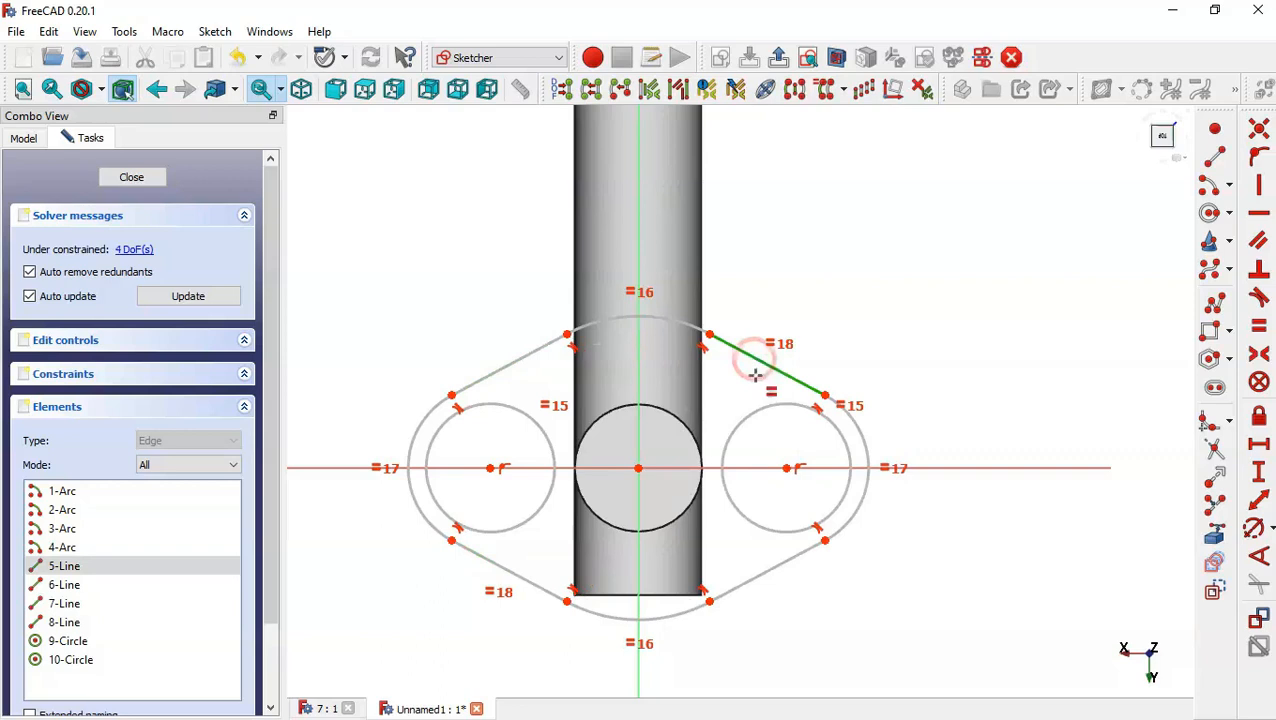
{"action": "left_click", "coordinate": [767, 572]}
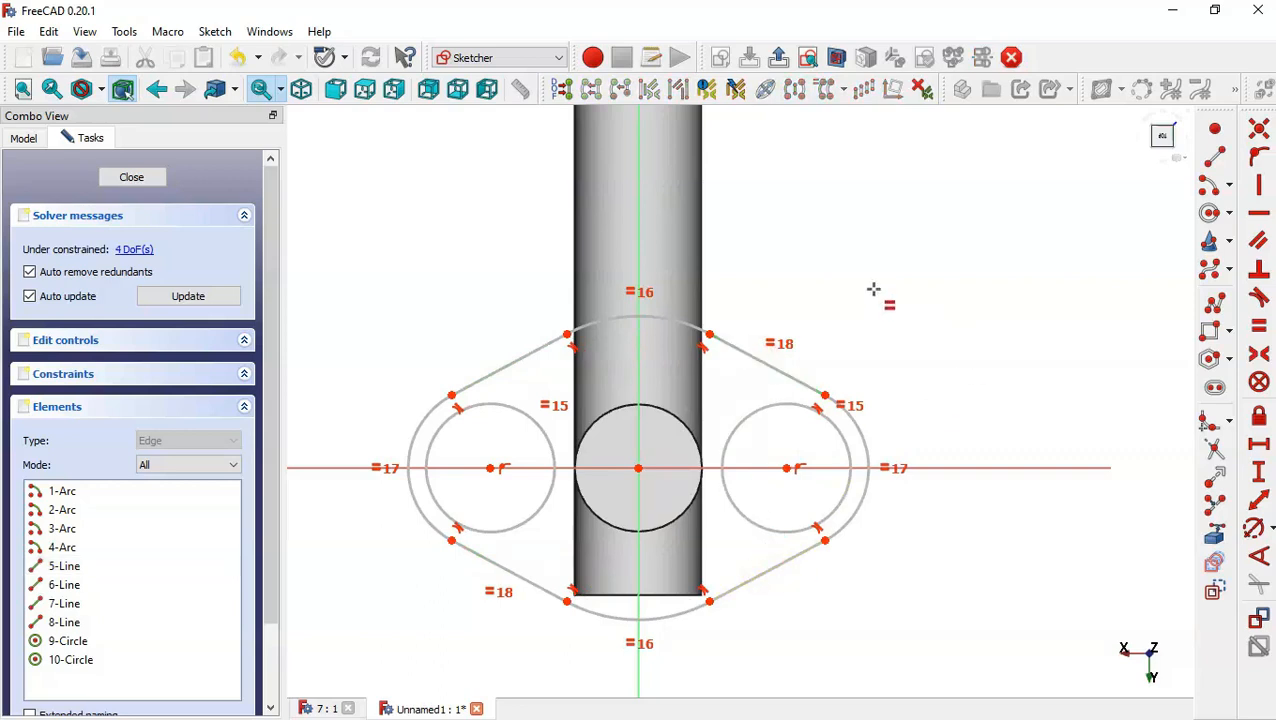
{"action": "key", "text": "Escape"}
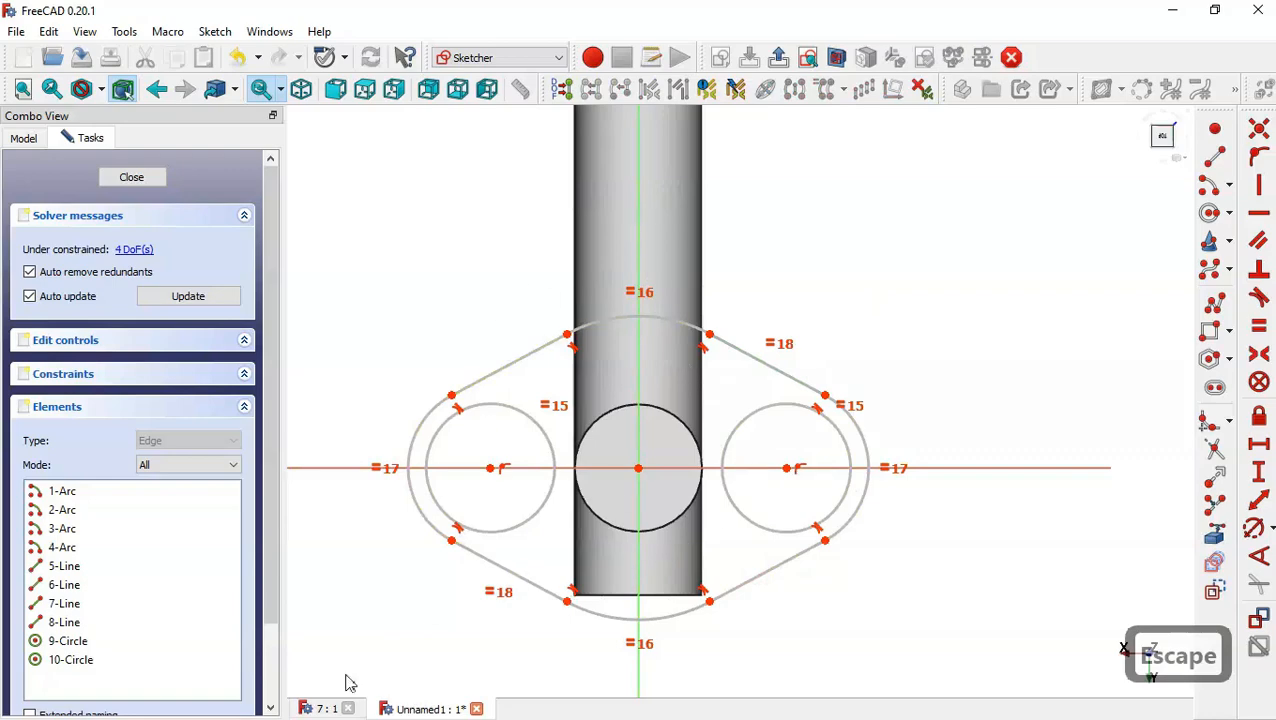
Consult the reference drawing for the flange dimensions, then return to the sketch.
{"action": "left_click", "coordinate": [318, 709]}
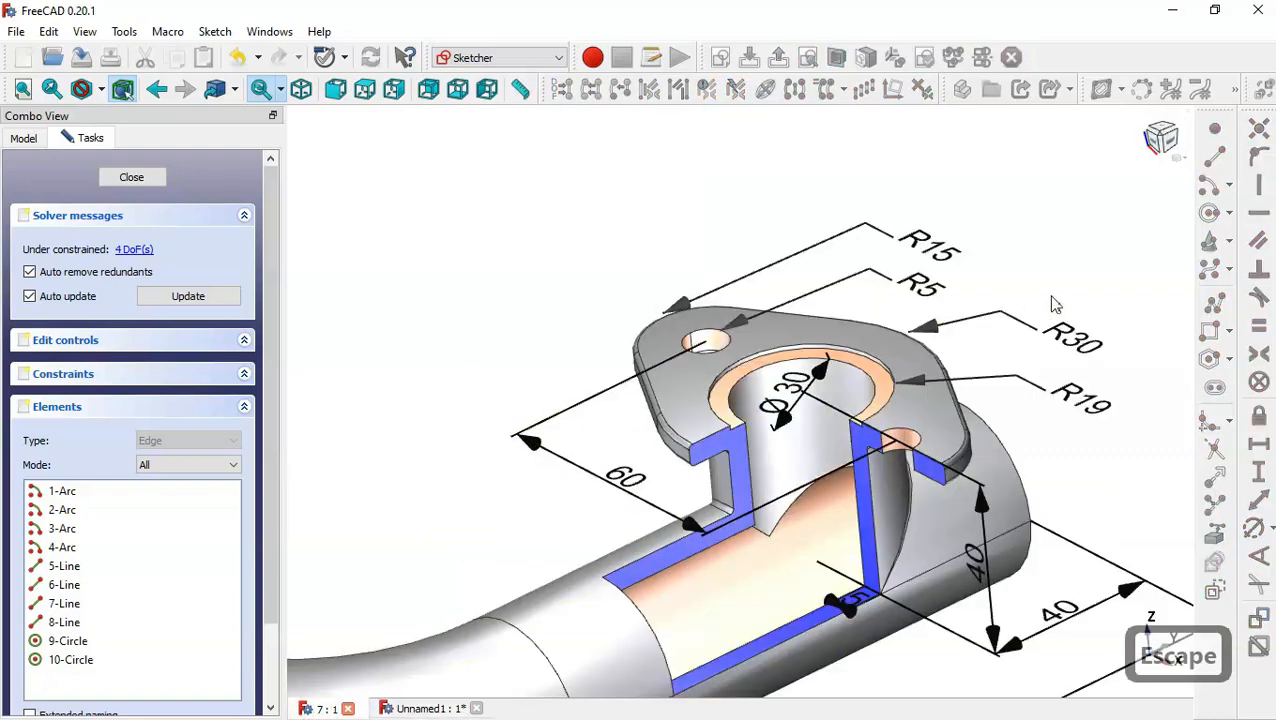
{"action": "left_click_drag", "start_coordinate": [1073, 310], "coordinate": [1090, 337]}
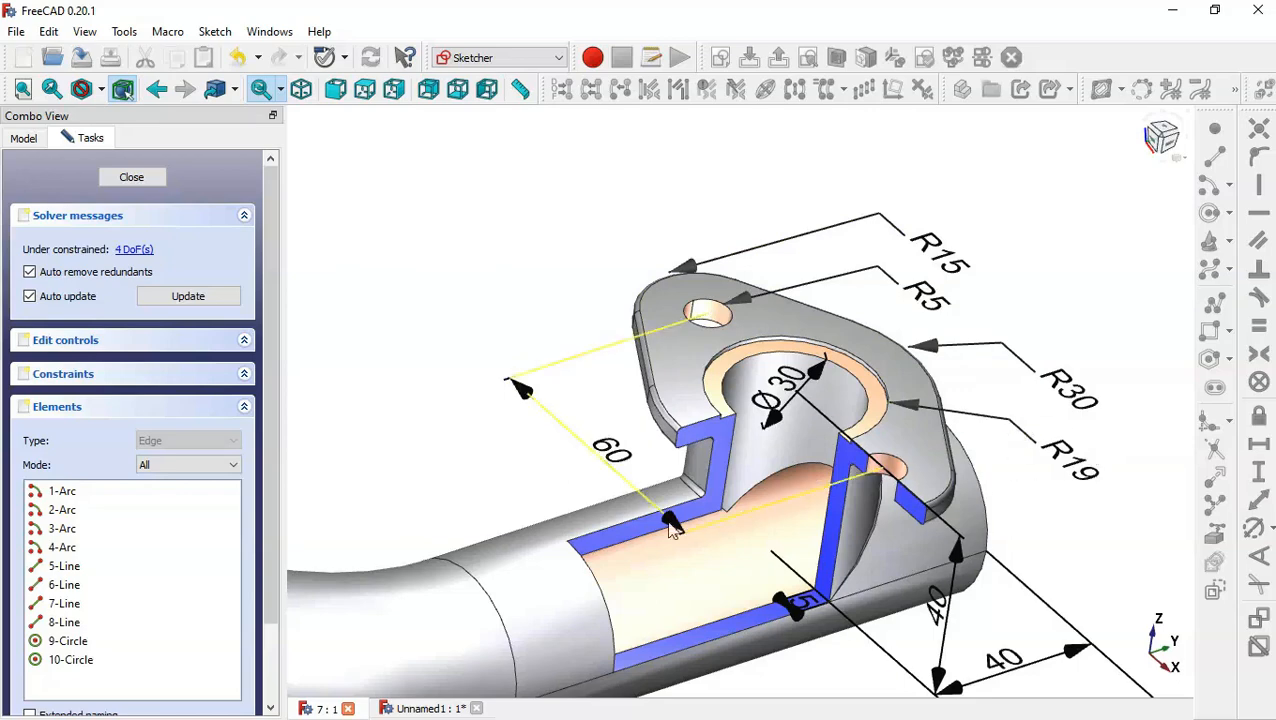
{"action": "left_click", "coordinate": [428, 707]}
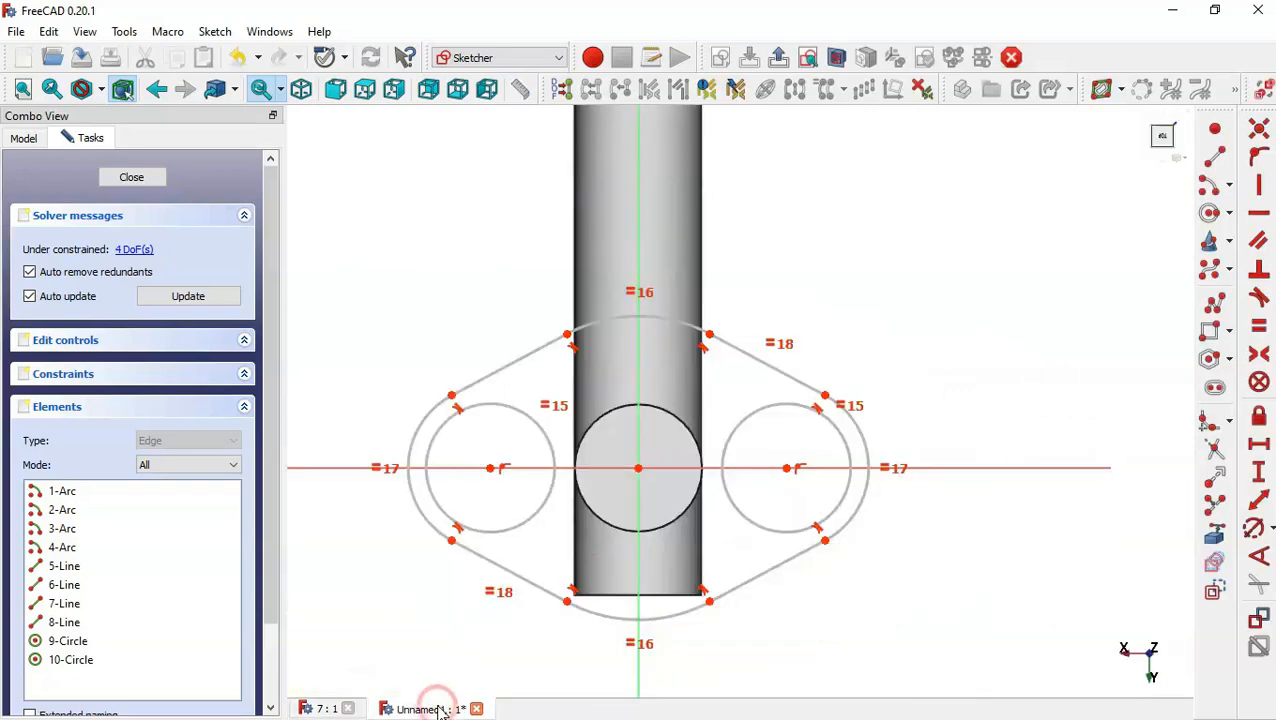
Set the diameter of the right bolt-hole circle to 10 mm.
{"action": "left_click", "coordinate": [1255, 528]}
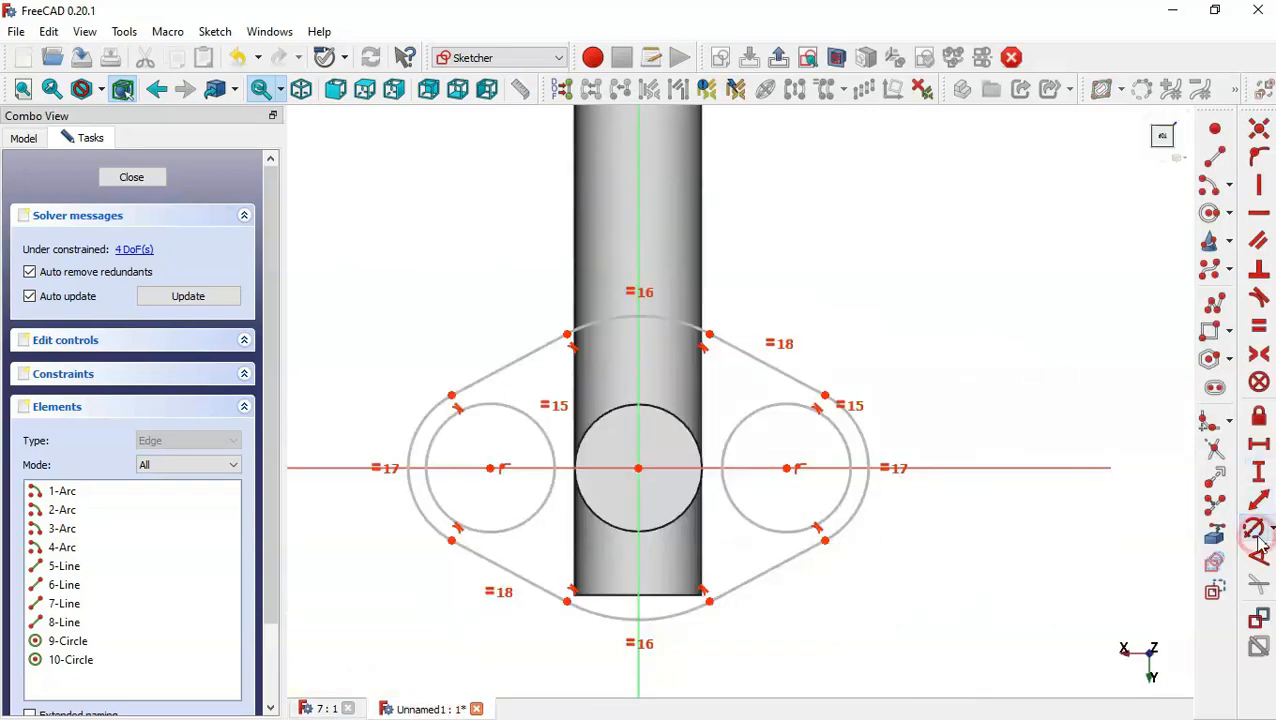
{"action": "left_click", "coordinate": [840, 427]}
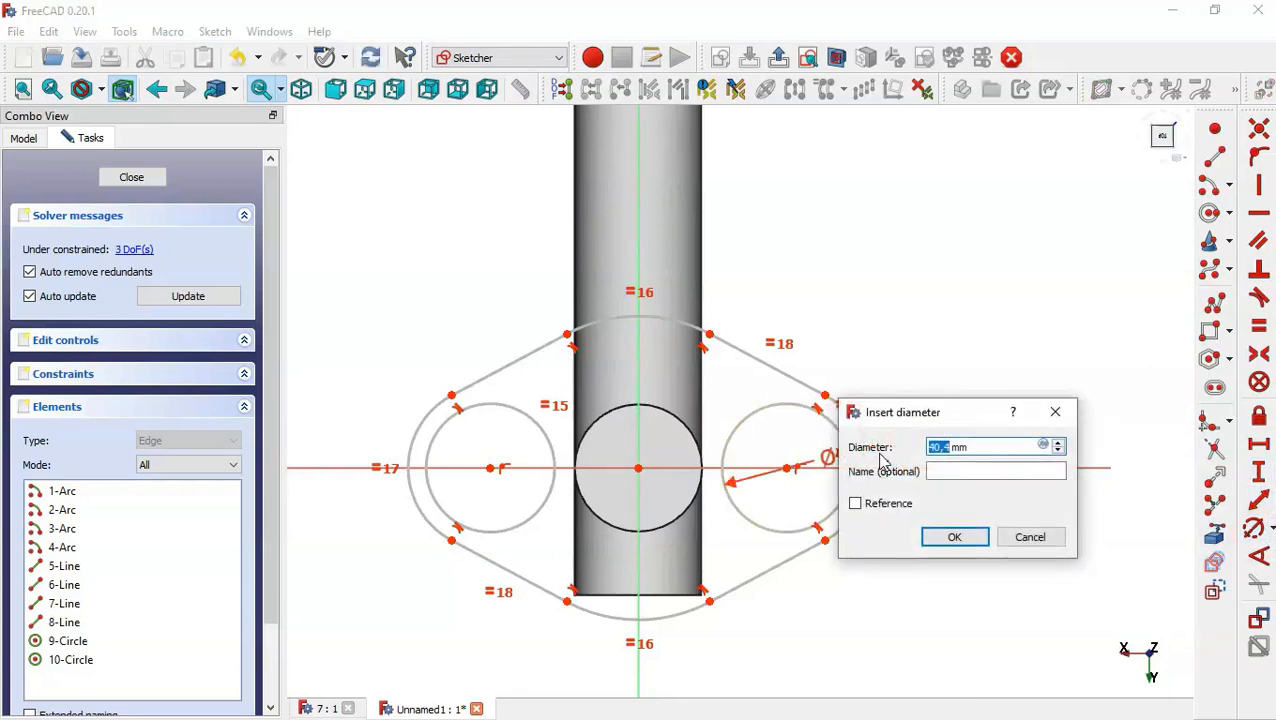
{"action": "type", "text": "10"}
{"action": "key", "text": "Return"}
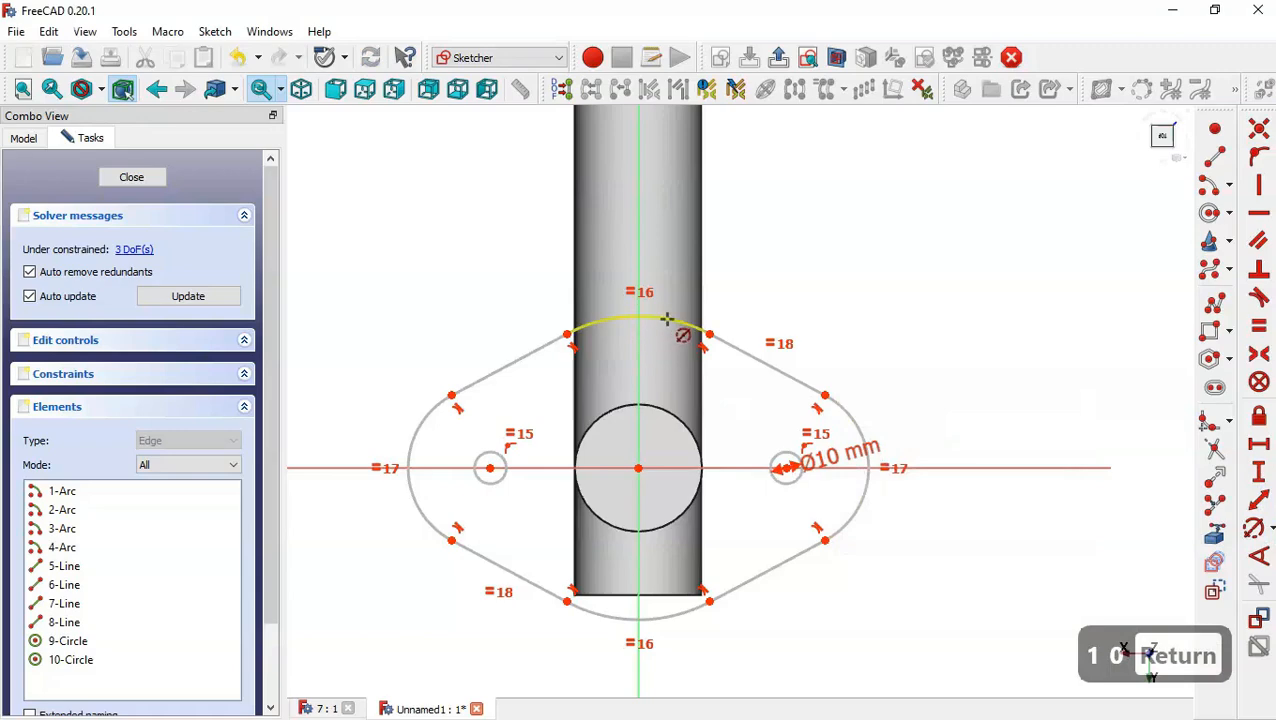
Set the radius of the top flange arc to 30 mm and the right side arc to 15 mm.
{"action": "left_click", "coordinate": [667, 318]}
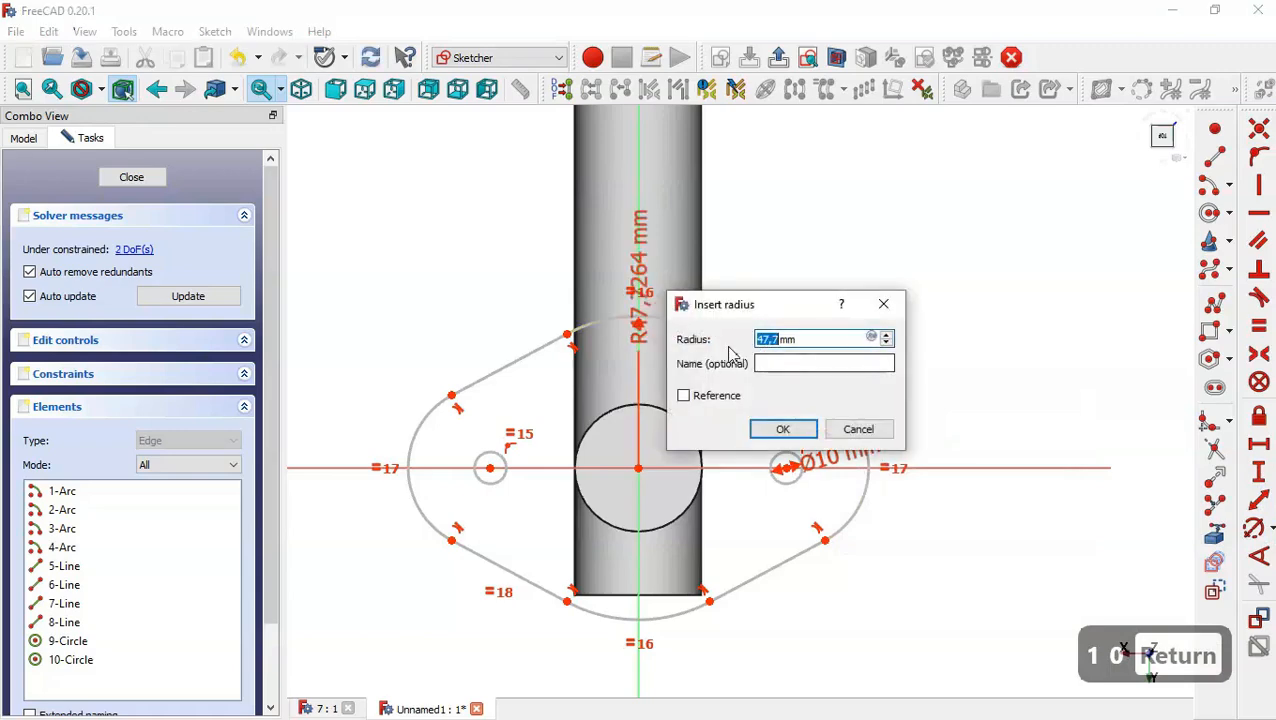
{"action": "type", "text": "30"}
{"action": "key", "text": "Return"}
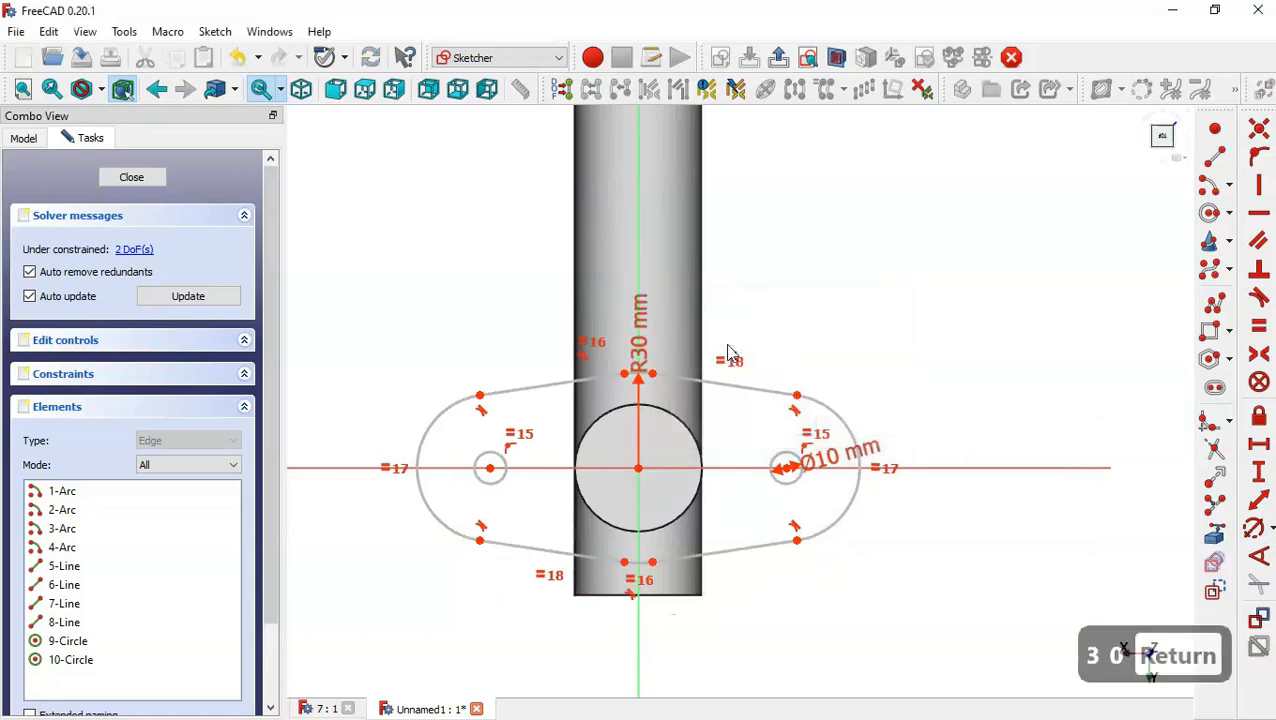
{"action": "left_click", "coordinate": [856, 485]}
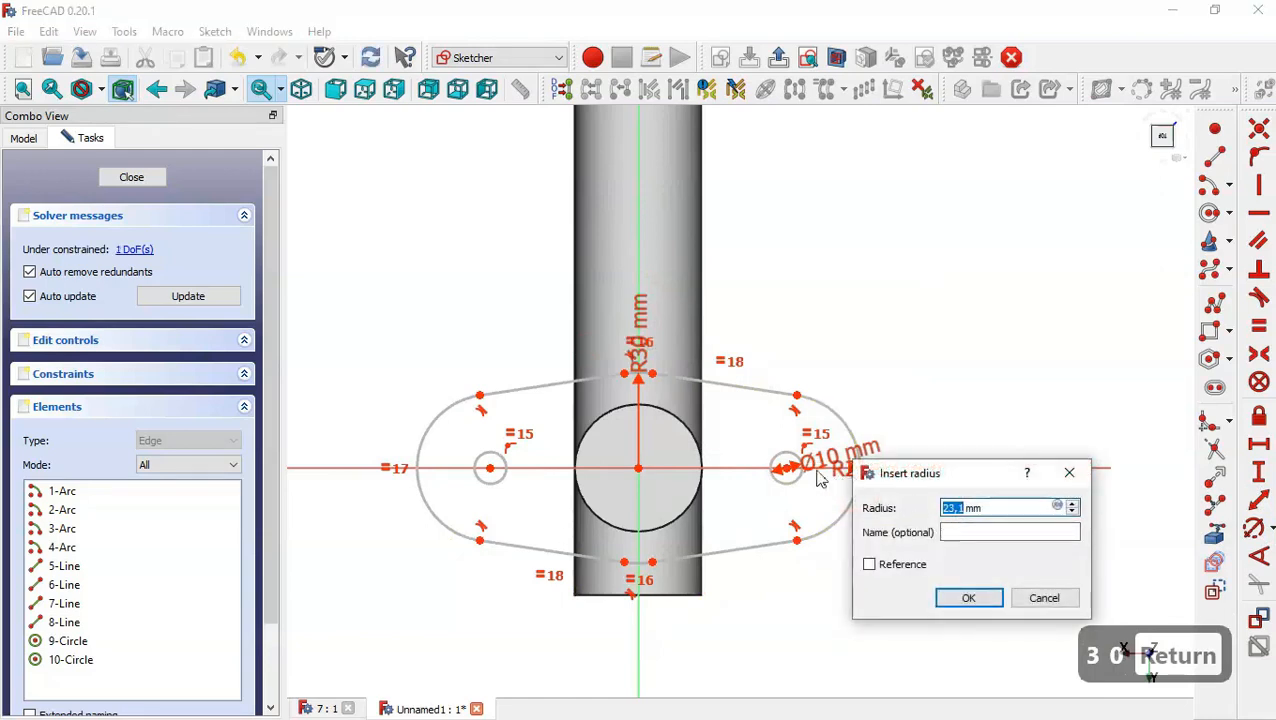
{"action": "type", "text": "15"}
{"action": "key", "text": "Return"}
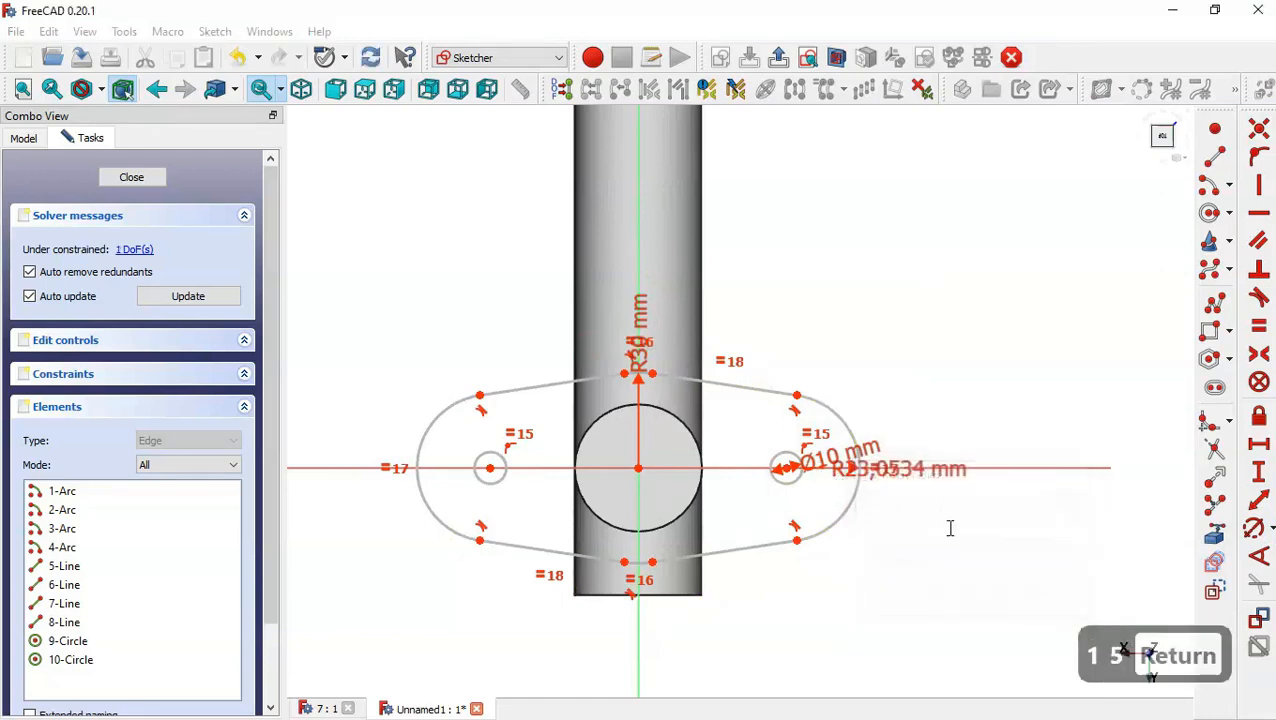
Set the horizontal distance between the two bolt-hole centres to 60 mm and close the sketch.
{"action": "scroll", "coordinate": [521, 466], "scroll_direction": "up", "scroll_amount": 2}
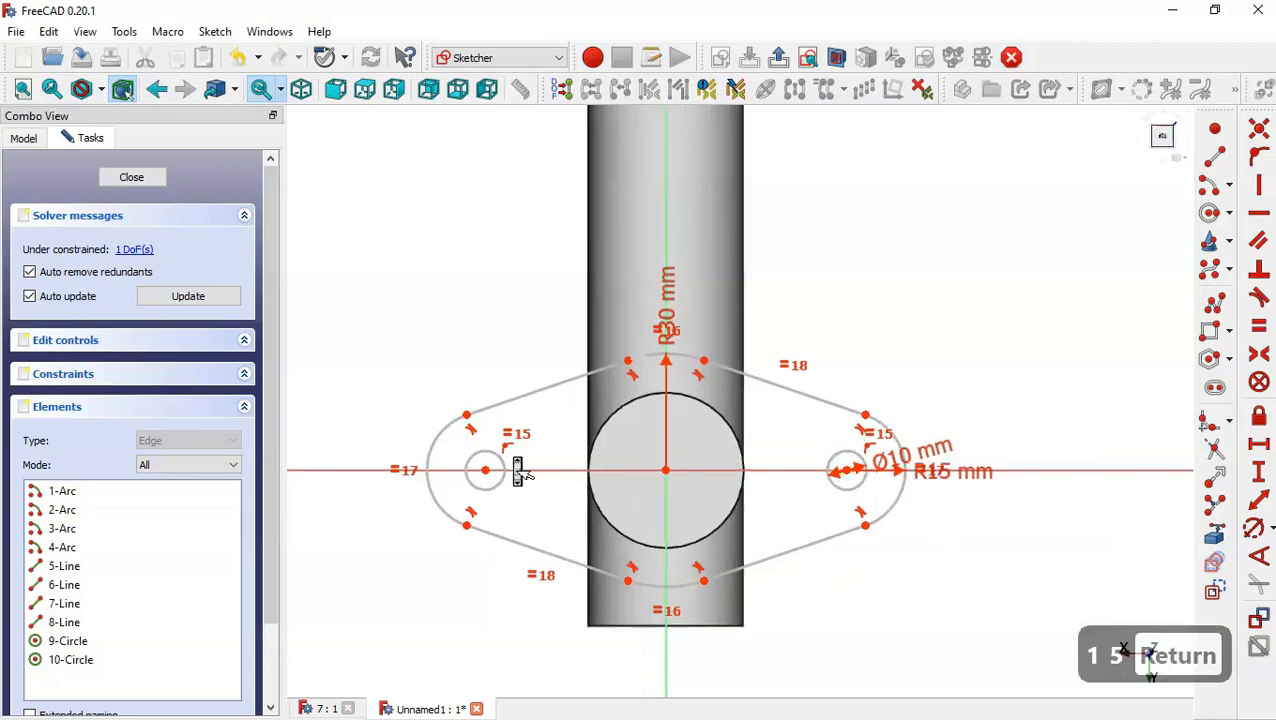
{"action": "left_click", "coordinate": [1264, 447]}
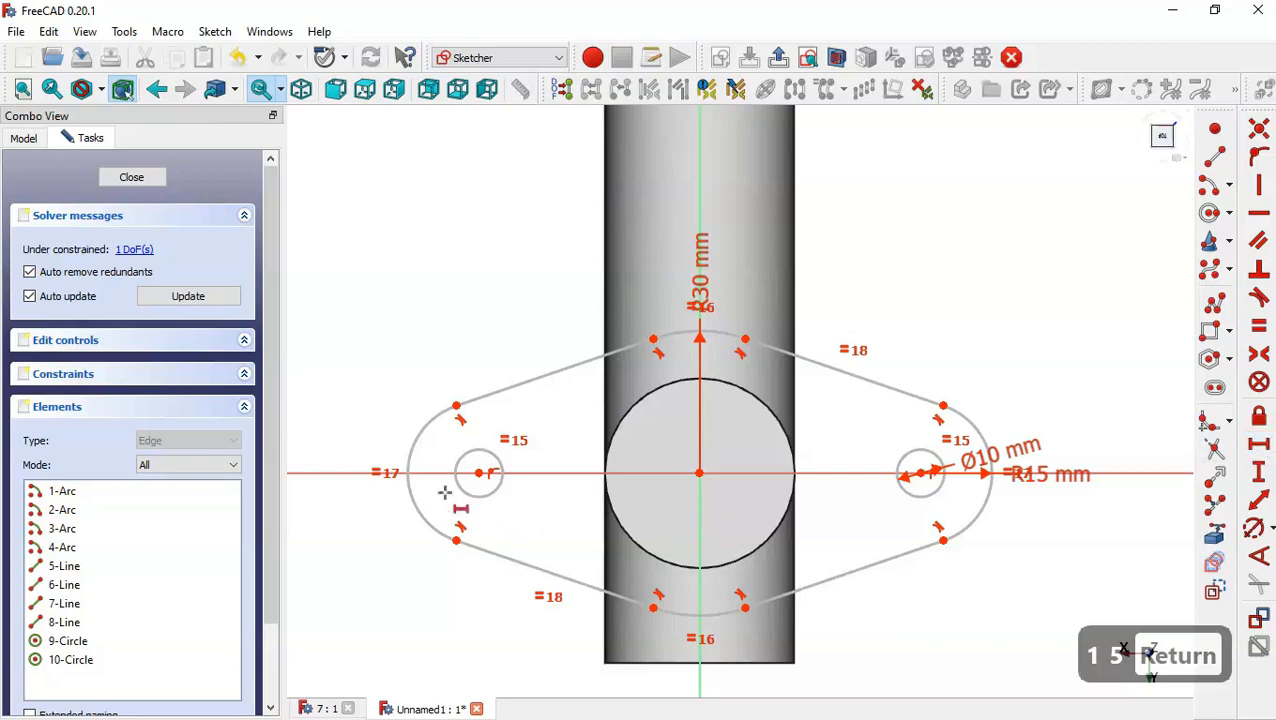
{"action": "left_click", "coordinate": [480, 472]}
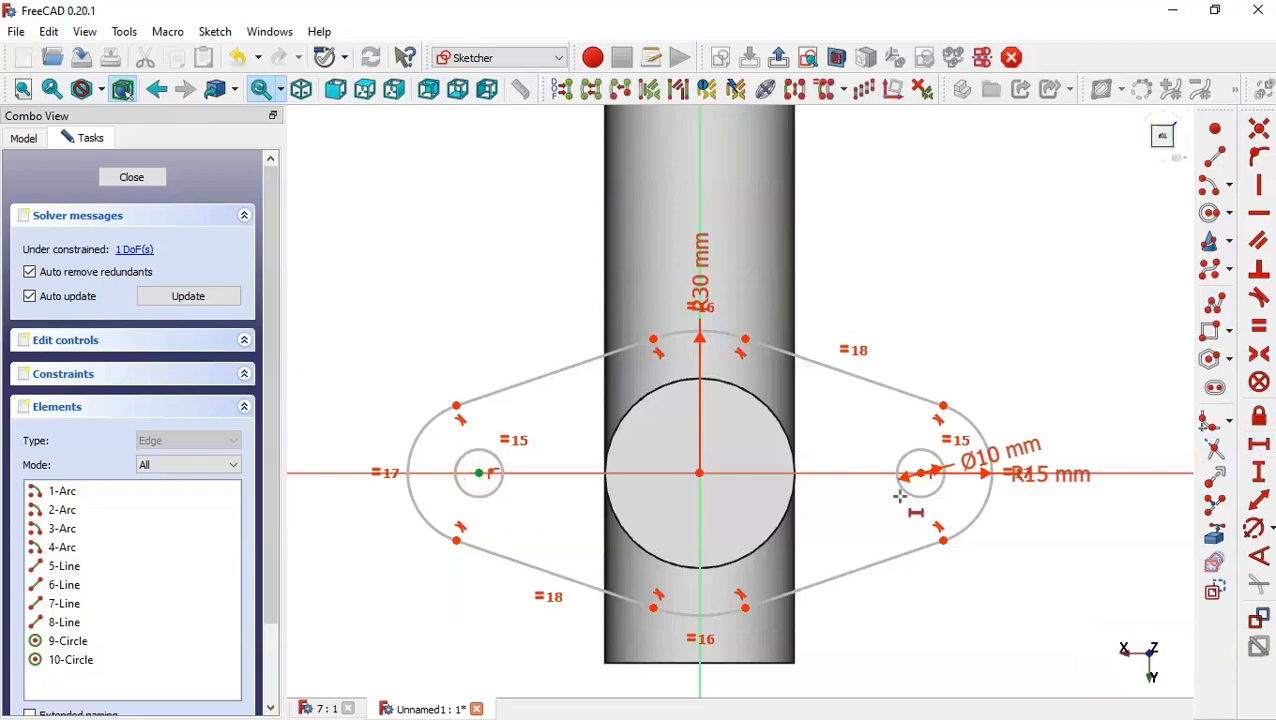
{"action": "left_click", "coordinate": [921, 472]}
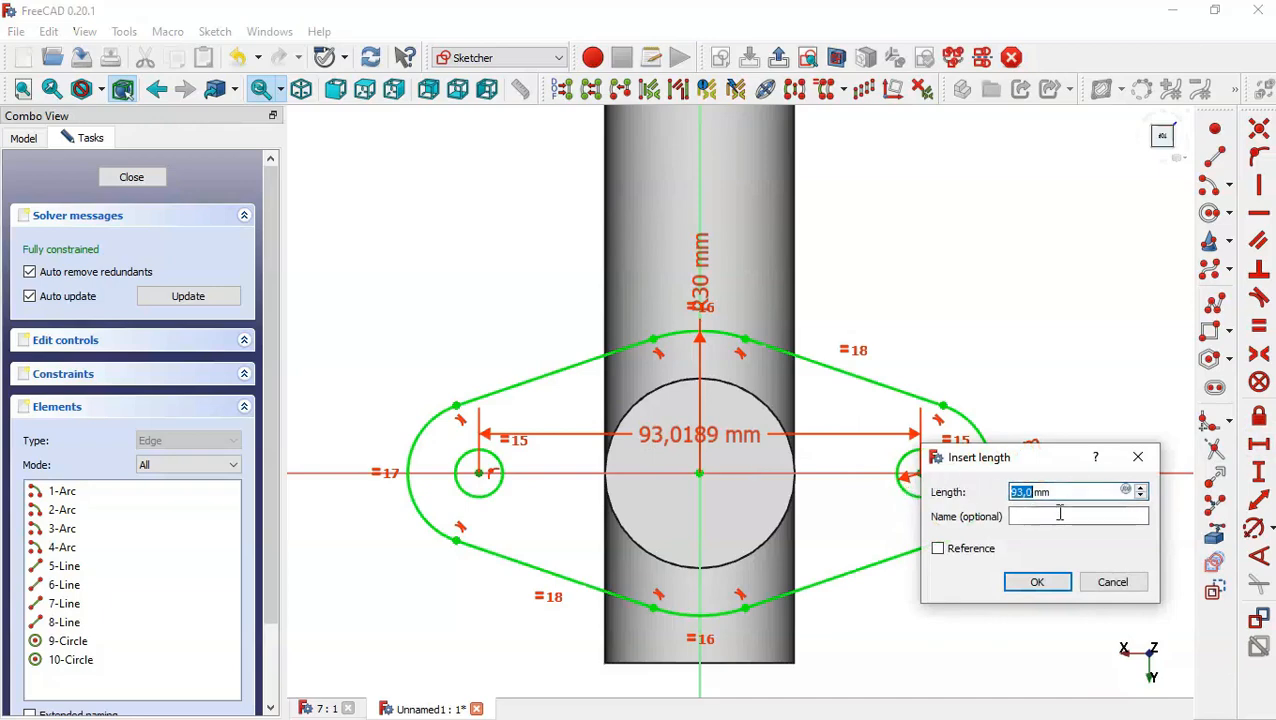
{"action": "type", "text": "60"}
{"action": "key", "text": "Return"}
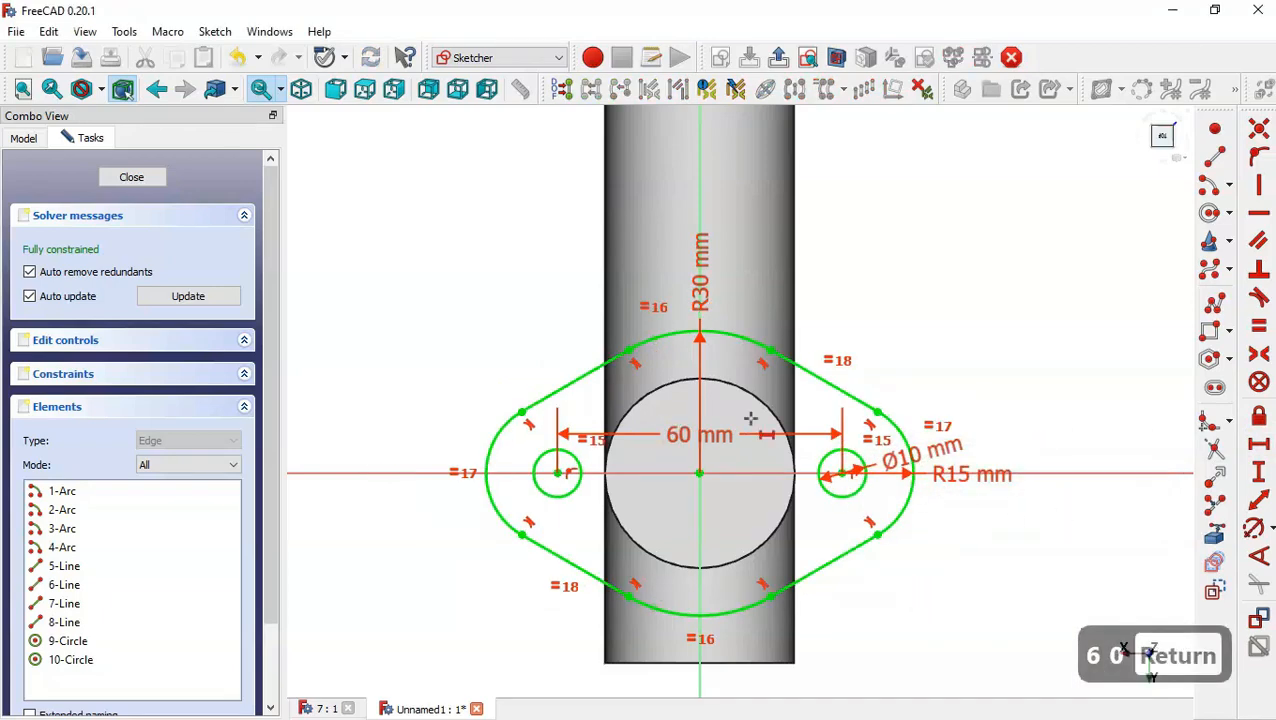
{"action": "scroll", "coordinate": [715, 472], "scroll_direction": "down", "scroll_amount": 2}
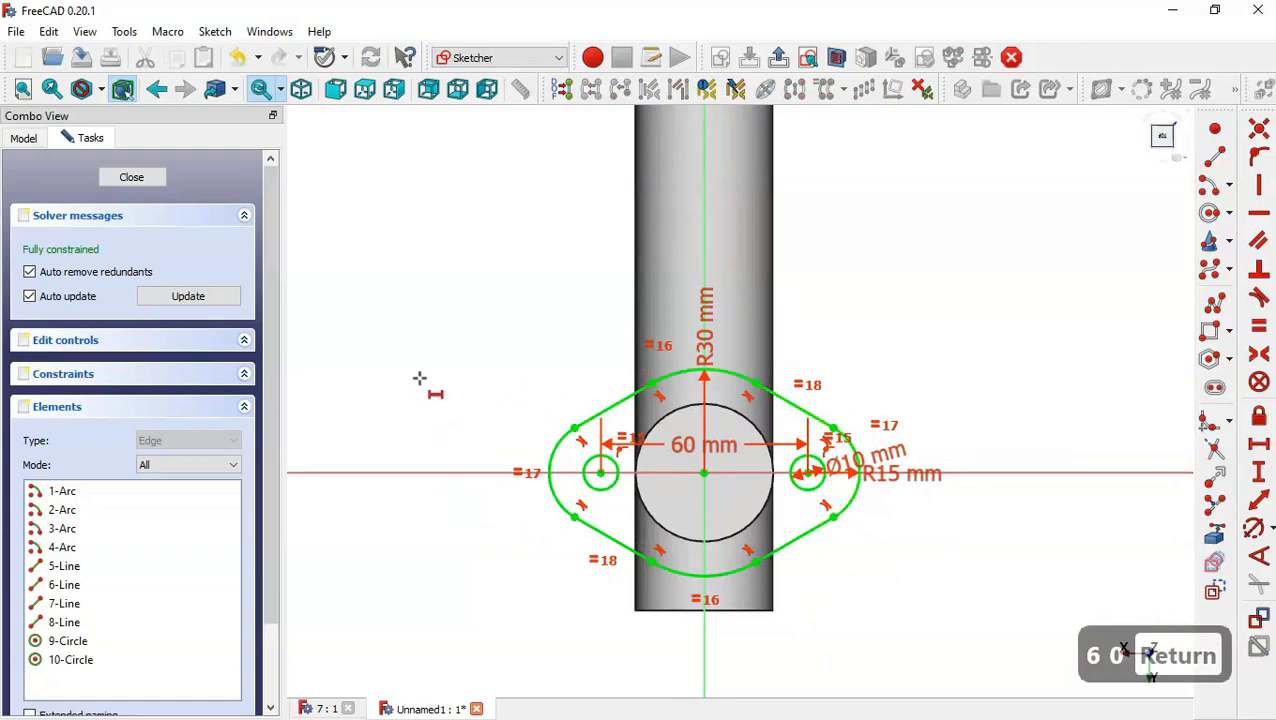
{"action": "left_click", "coordinate": [131, 177]}
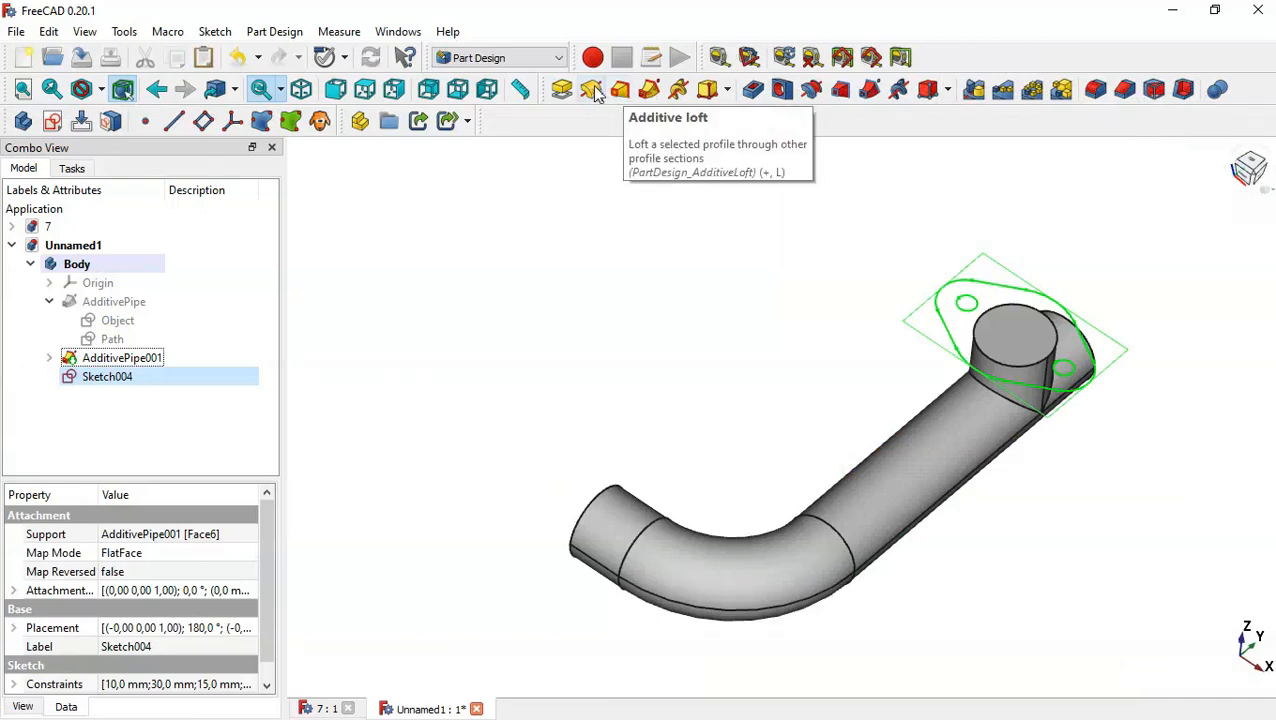
Pad the flange sketch 5 mm in the reversed direction.
{"action": "left_click", "coordinate": [558, 90]}
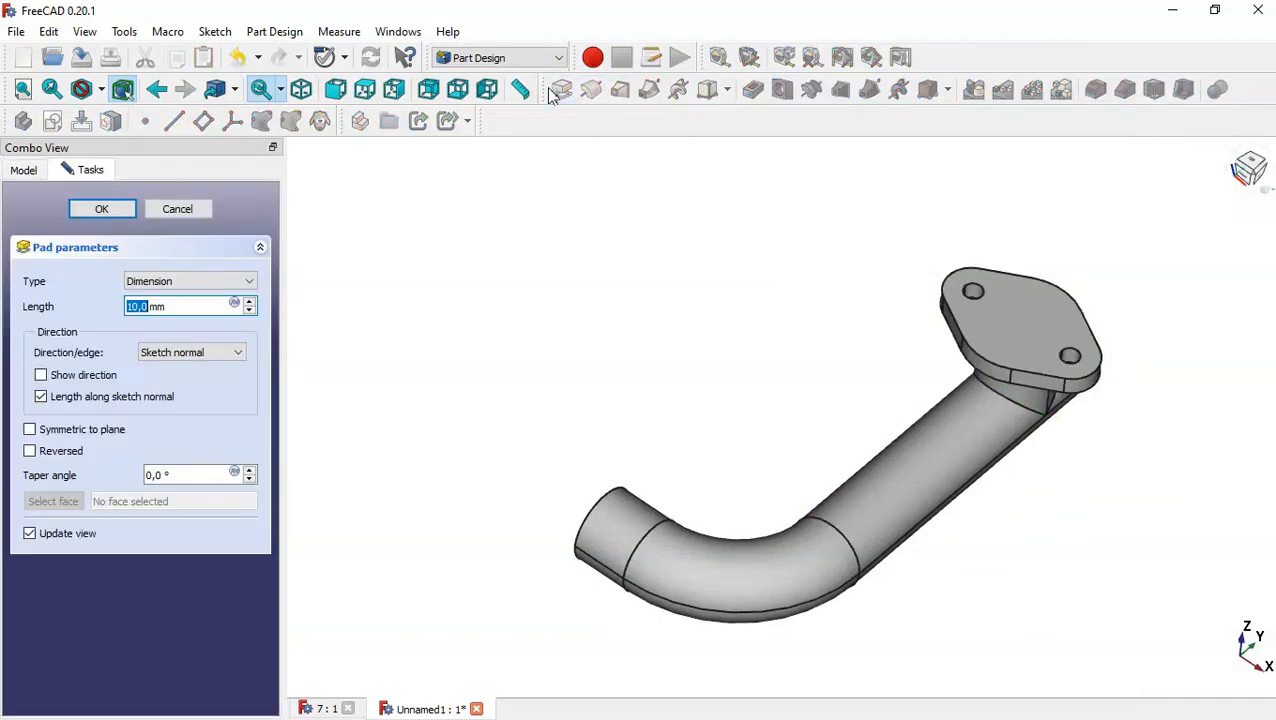
{"action": "left_click", "coordinate": [55, 455]}
{"action": "left_click_drag", "start_coordinate": [185, 307], "coordinate": [119, 307]}
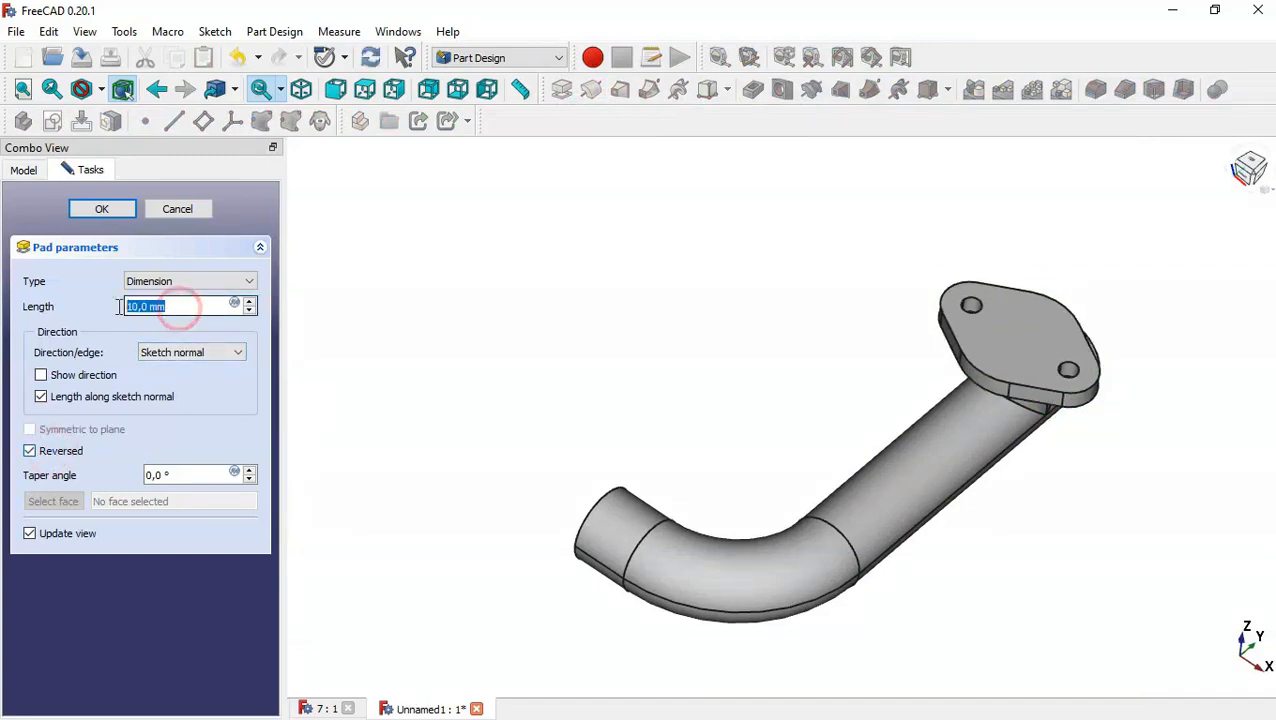
{"action": "type", "text": "5"}
{"action": "left_click", "coordinate": [102, 210]}
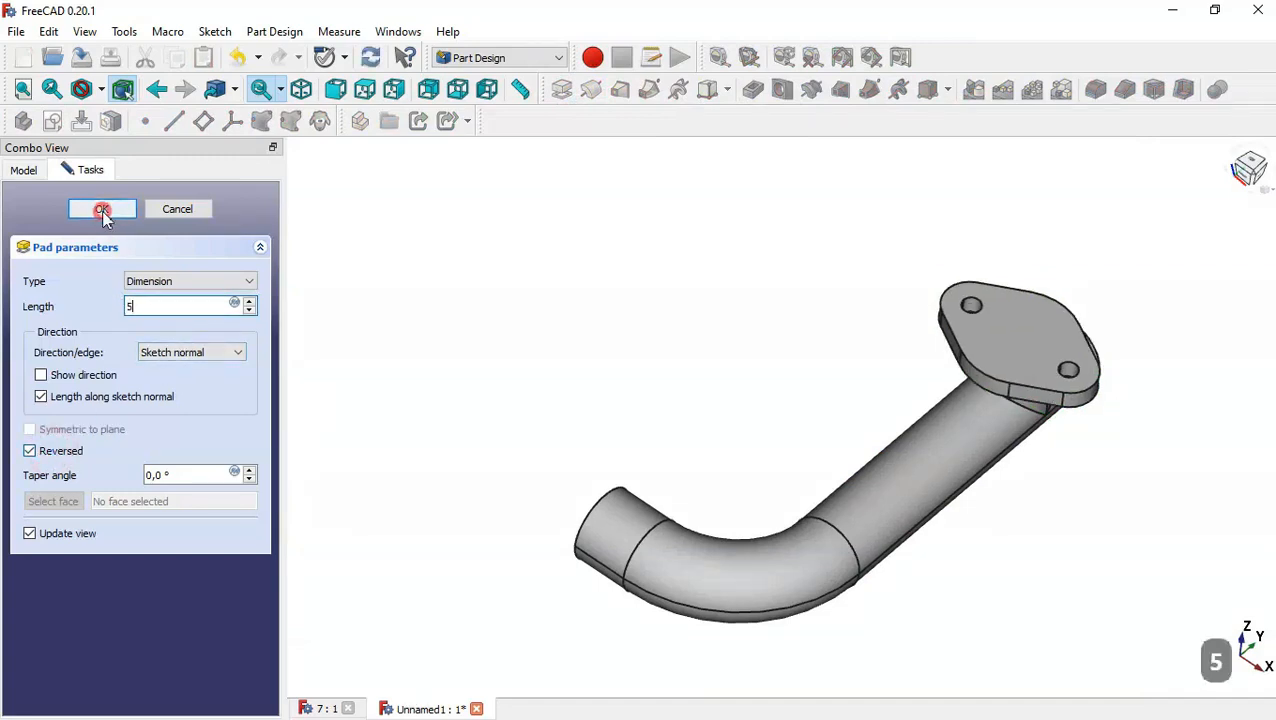
Copy the flange sketch from under the pad on its own, without any of its dependent objects.
{"action": "key", "text": "Home"}
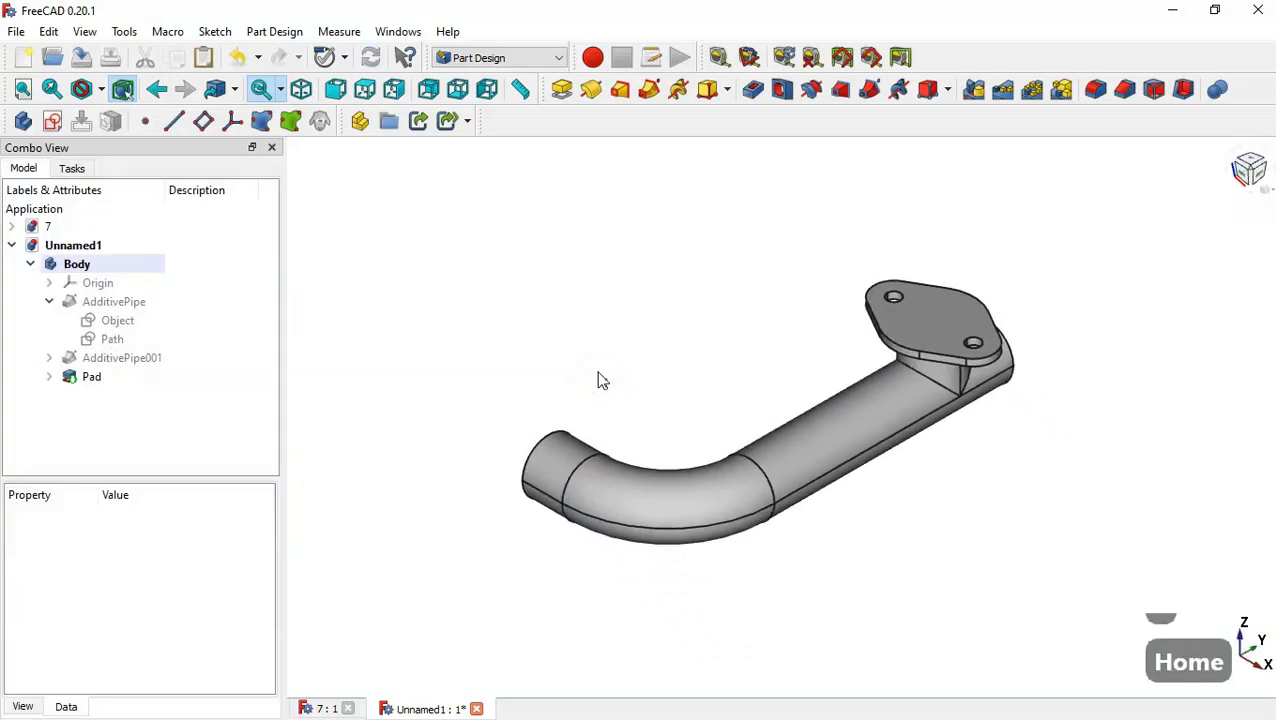
{"action": "scroll", "coordinate": [590, 347], "scroll_direction": "up", "scroll_amount": 1}
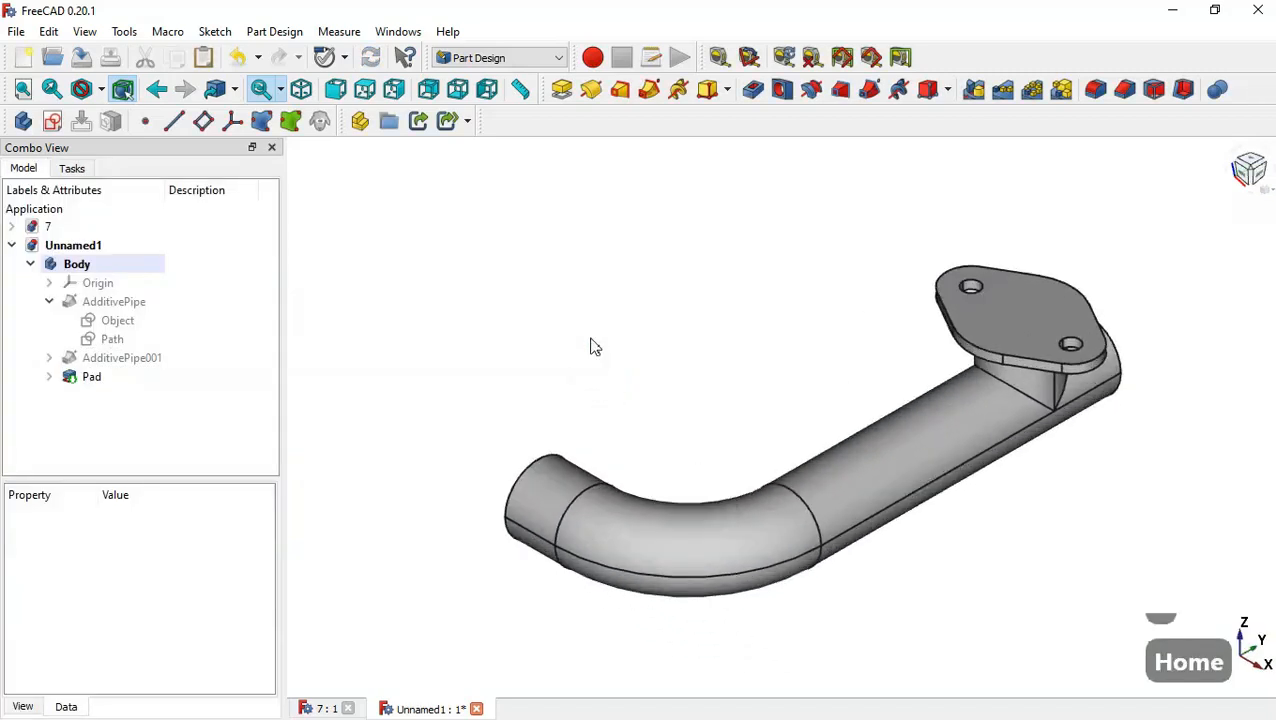
{"action": "left_click", "coordinate": [49, 301]}
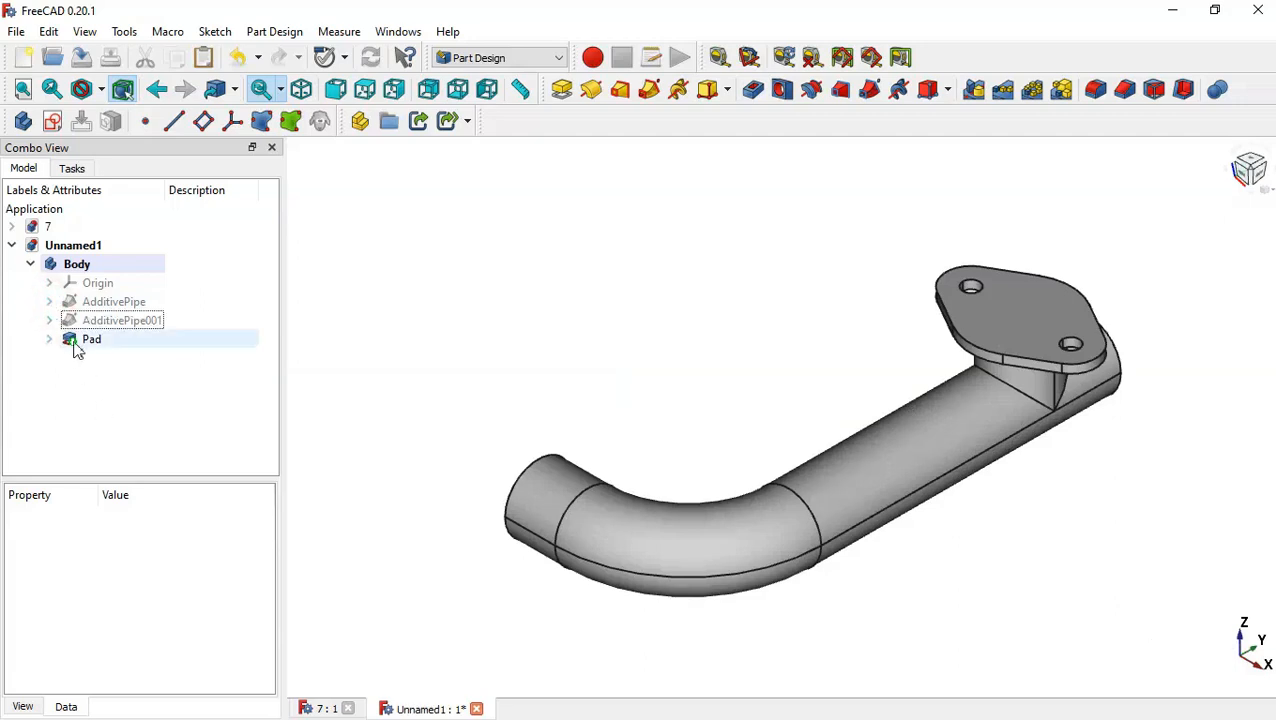
{"action": "left_click", "coordinate": [49, 339]}
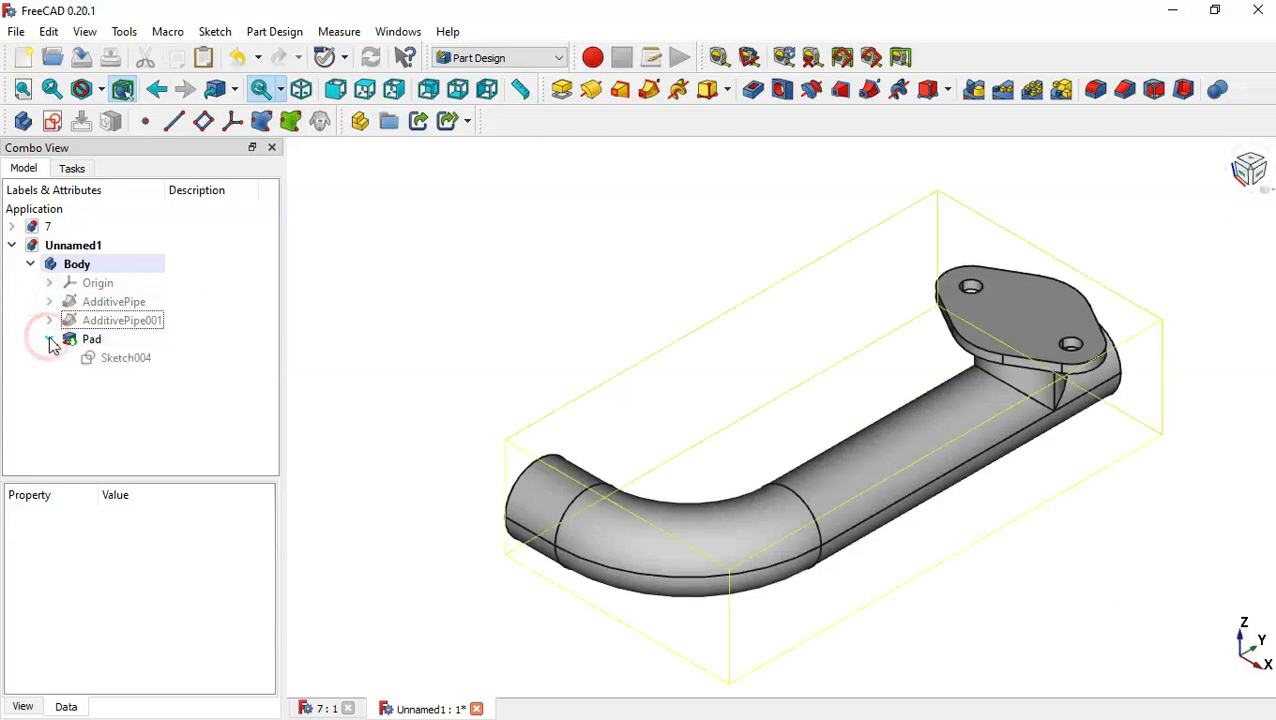
{"action": "left_click", "coordinate": [170, 360]}
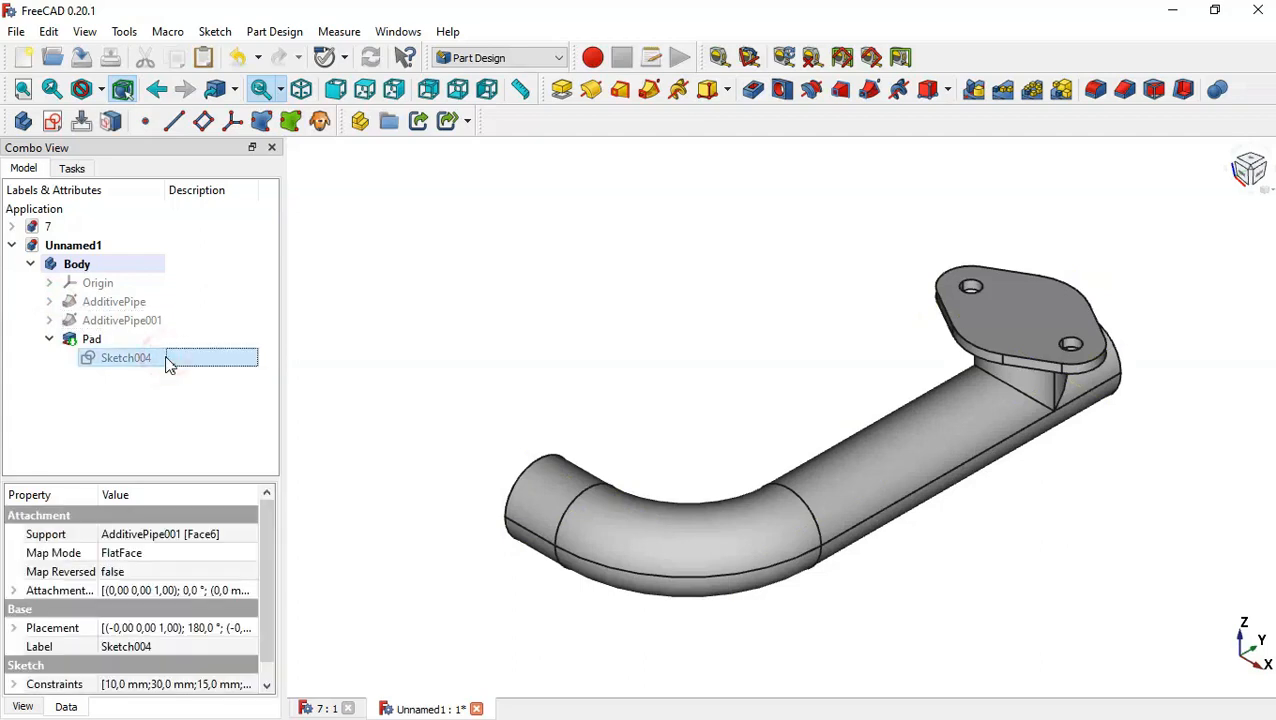
{"action": "right_click", "coordinate": [168, 362]}
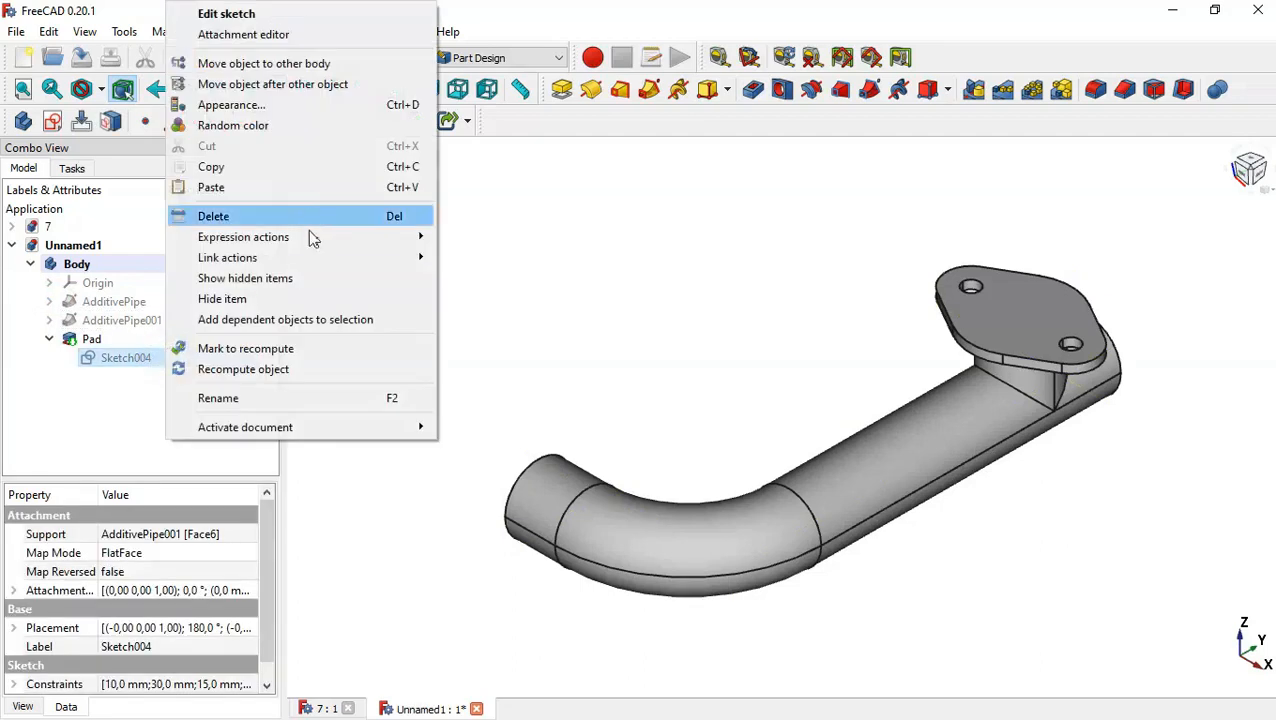
{"action": "left_click", "coordinate": [305, 174]}
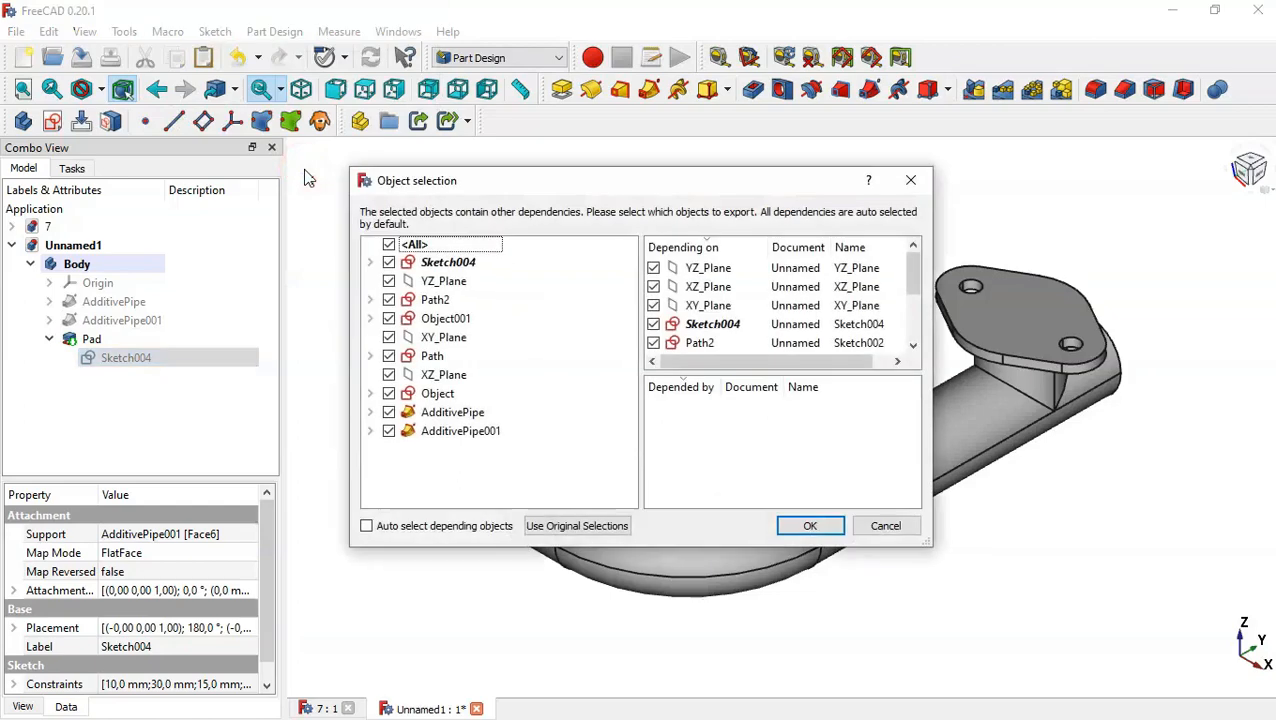
{"action": "left_click", "coordinate": [389, 245]}
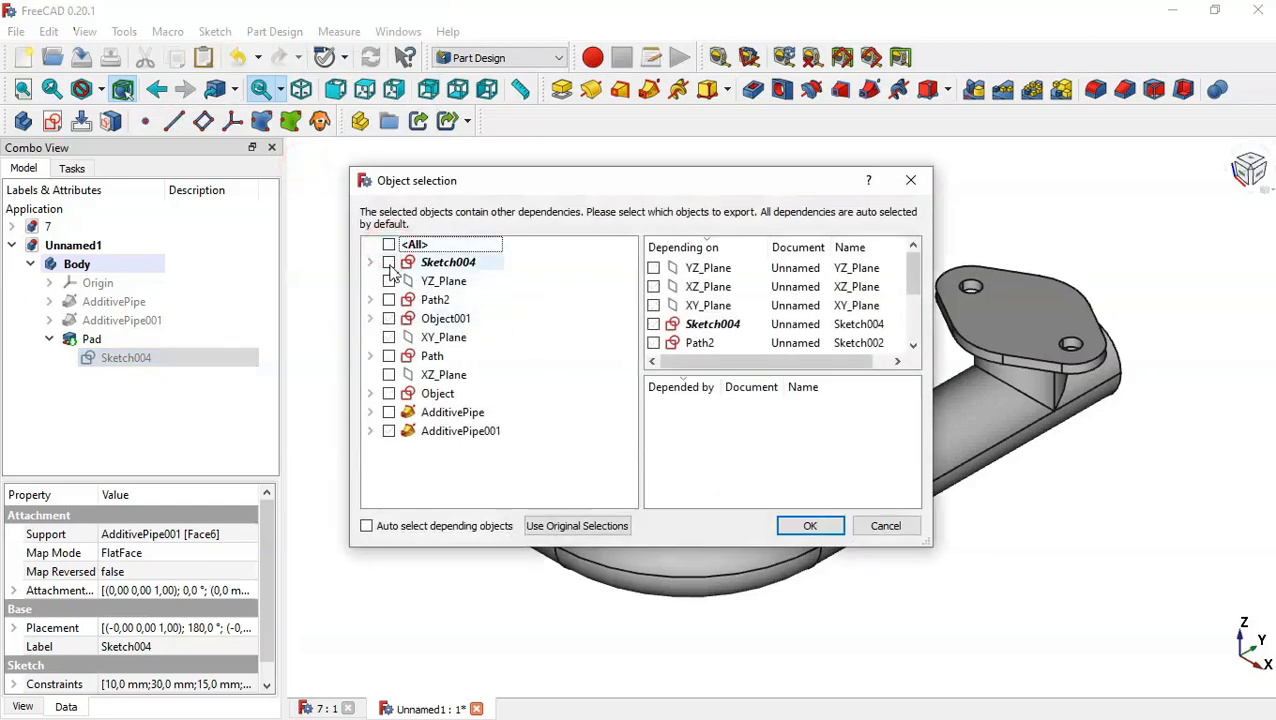
{"action": "left_click", "coordinate": [389, 262]}
{"action": "left_click", "coordinate": [802, 526]}
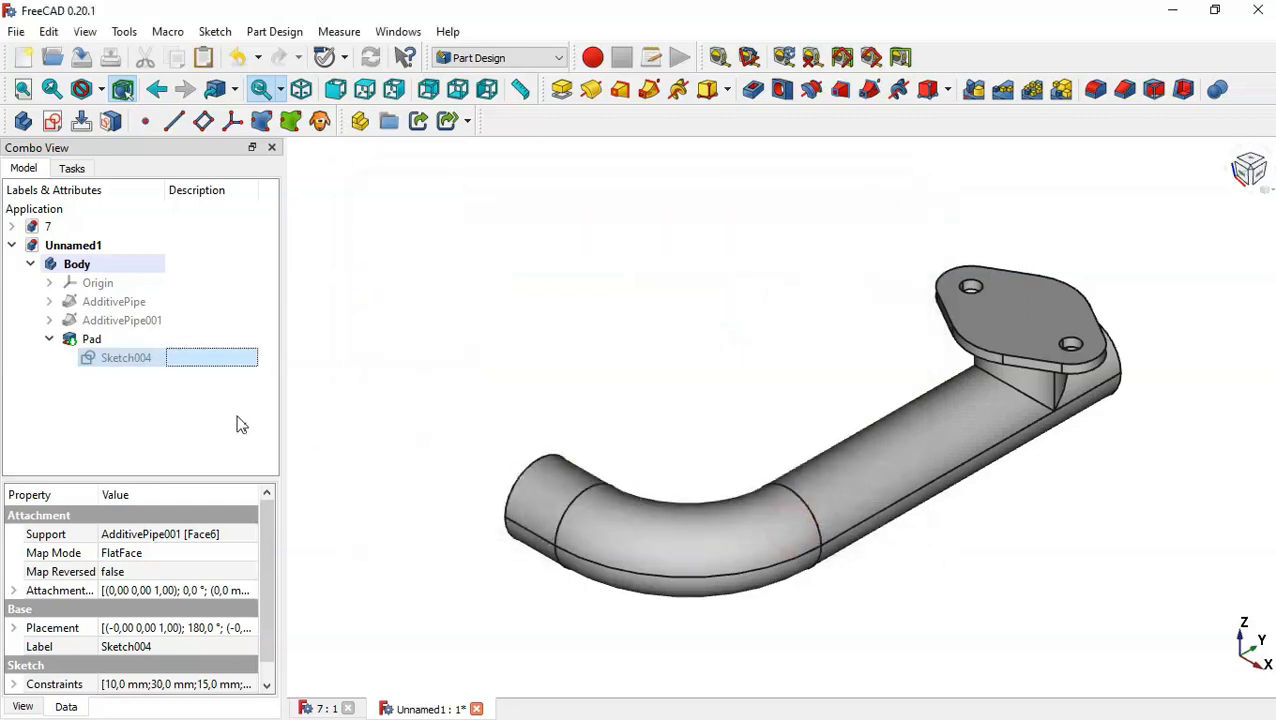
Paste the copied flange sketch, make it visible, and move it into the Body.
{"action": "left_click", "coordinate": [175, 410]}
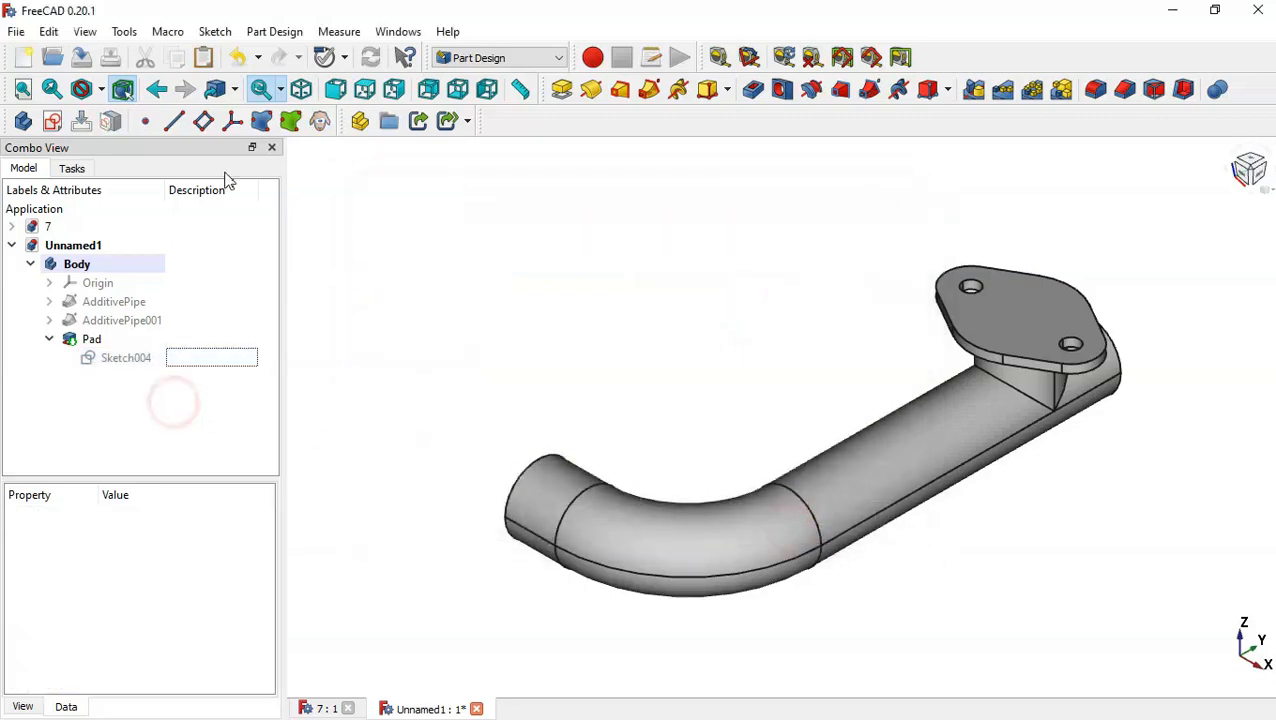
{"action": "left_click", "coordinate": [203, 57]}
{"action": "left_click", "coordinate": [116, 378]}
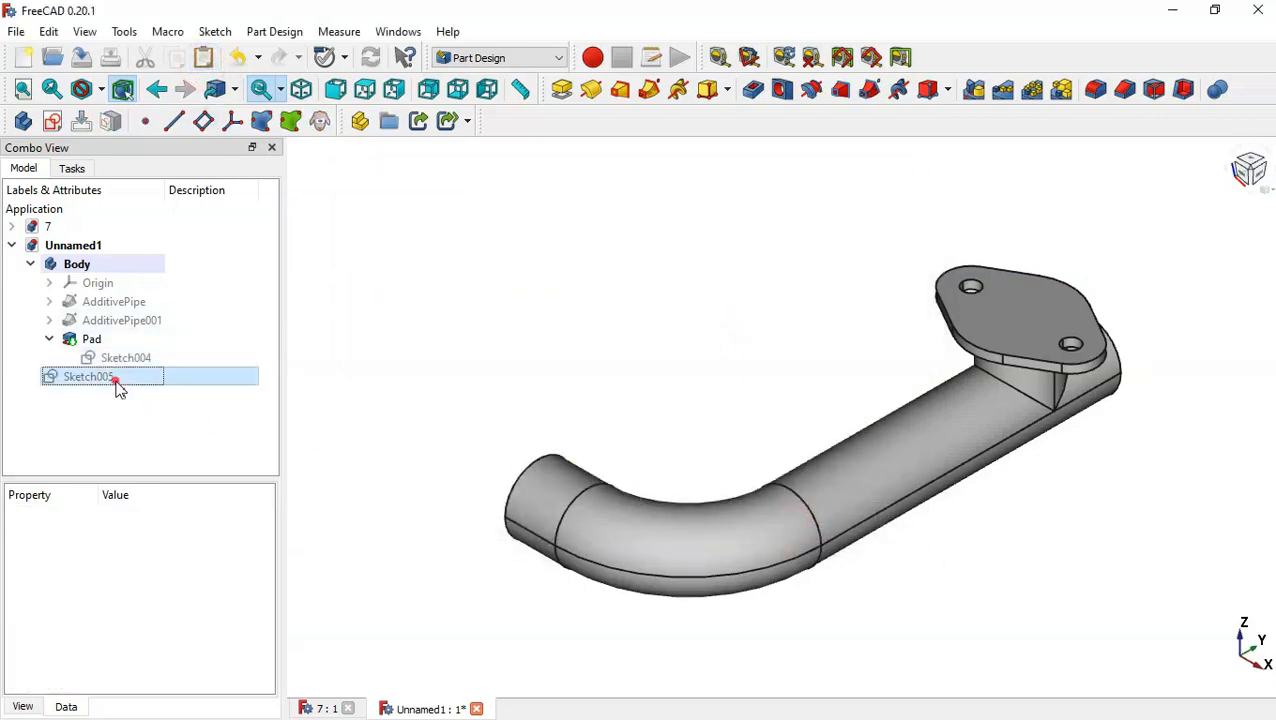
{"action": "key", "text": "space"}
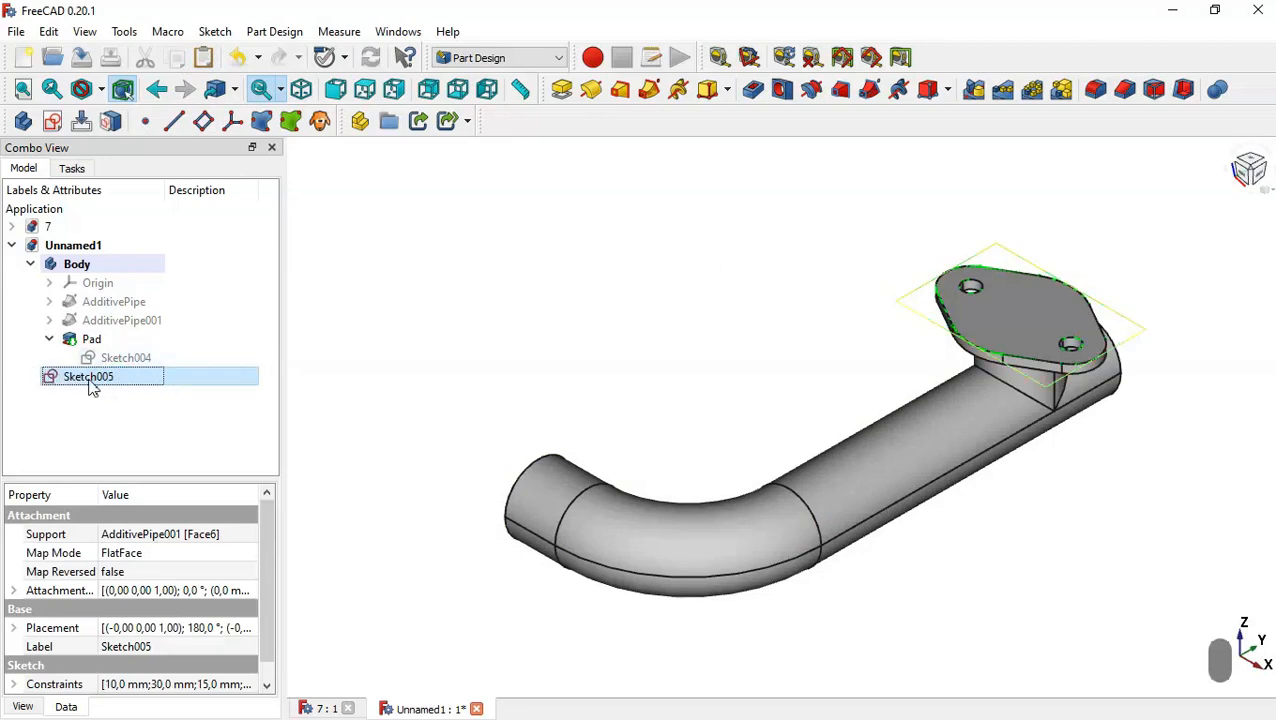
{"action": "mouse_move", "coordinate": [88, 378]}
{"action": "left_mouse_down"}
{"action": "mouse_move", "coordinate": [111, 304]}
{"action": "mouse_move", "coordinate": [92, 264]}
{"action": "left_mouse_up"}
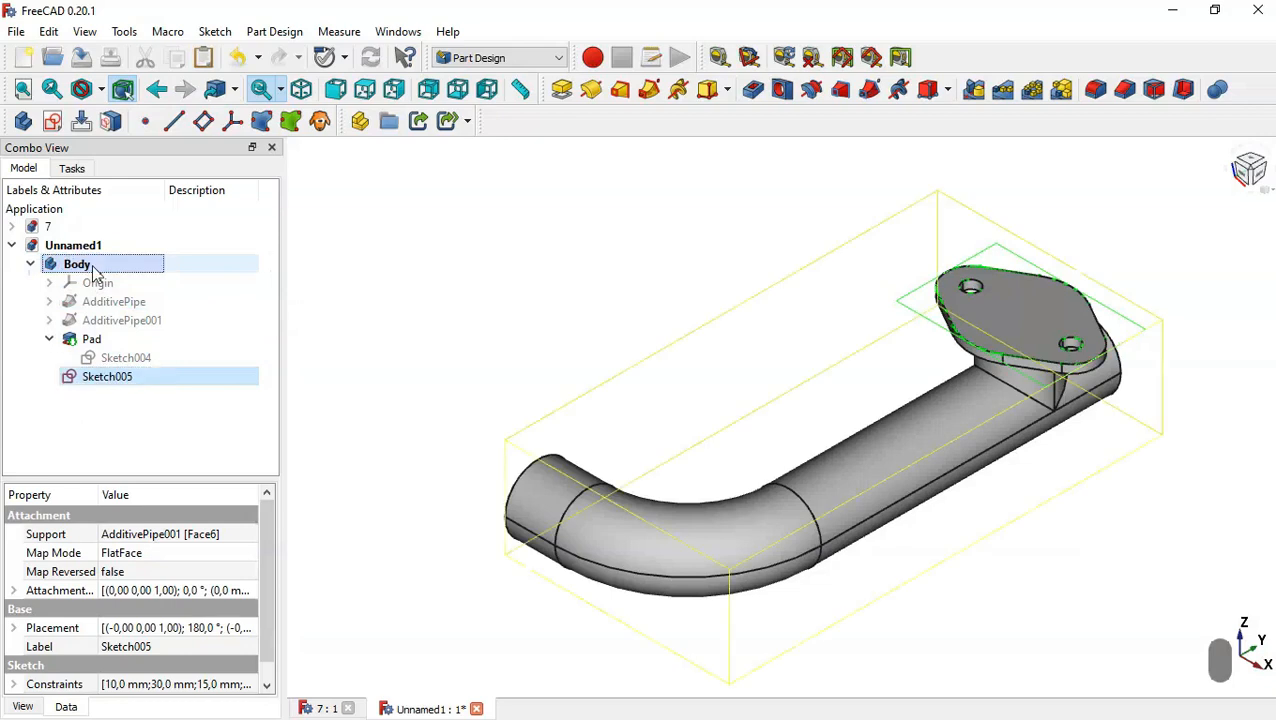
Open the attachment editor for the pasted sketch and show the first pipe's Path sketch.
{"action": "left_click", "coordinate": [50, 339]}
{"action": "left_click", "coordinate": [152, 362]}
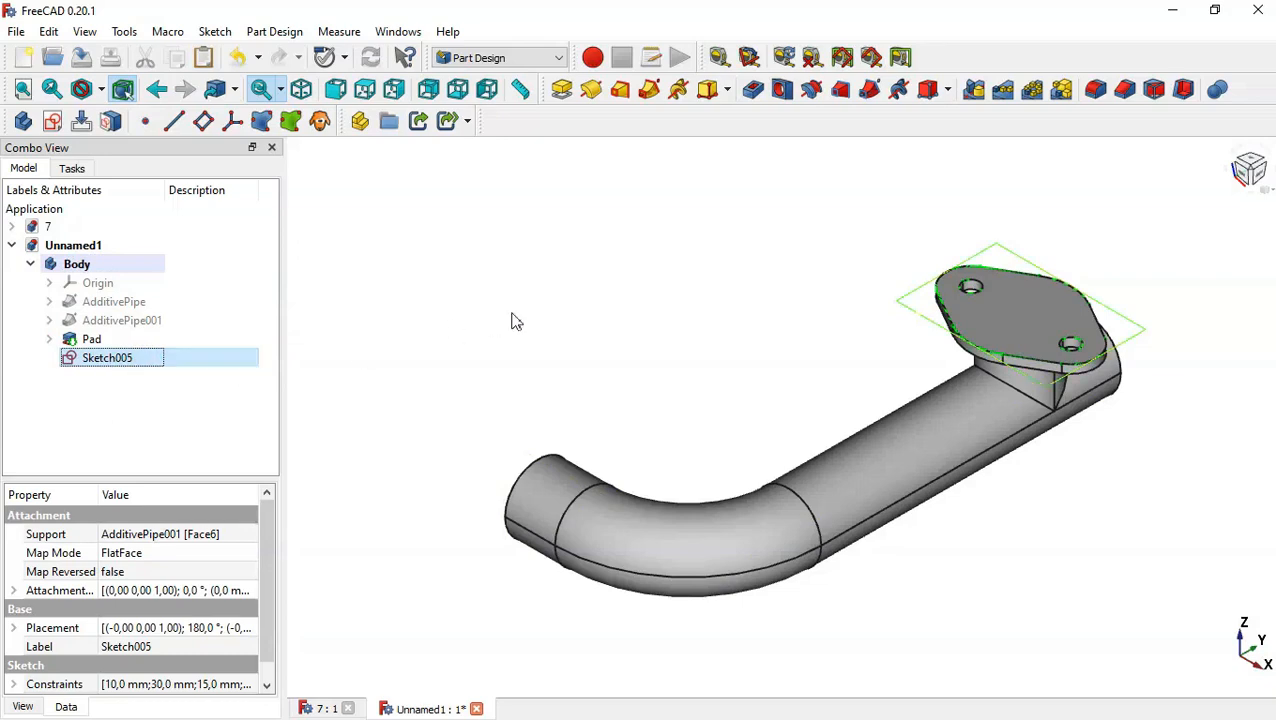
{"action": "middle_click_drag", "start_coordinate": [584, 401], "coordinate": [800, 405]}
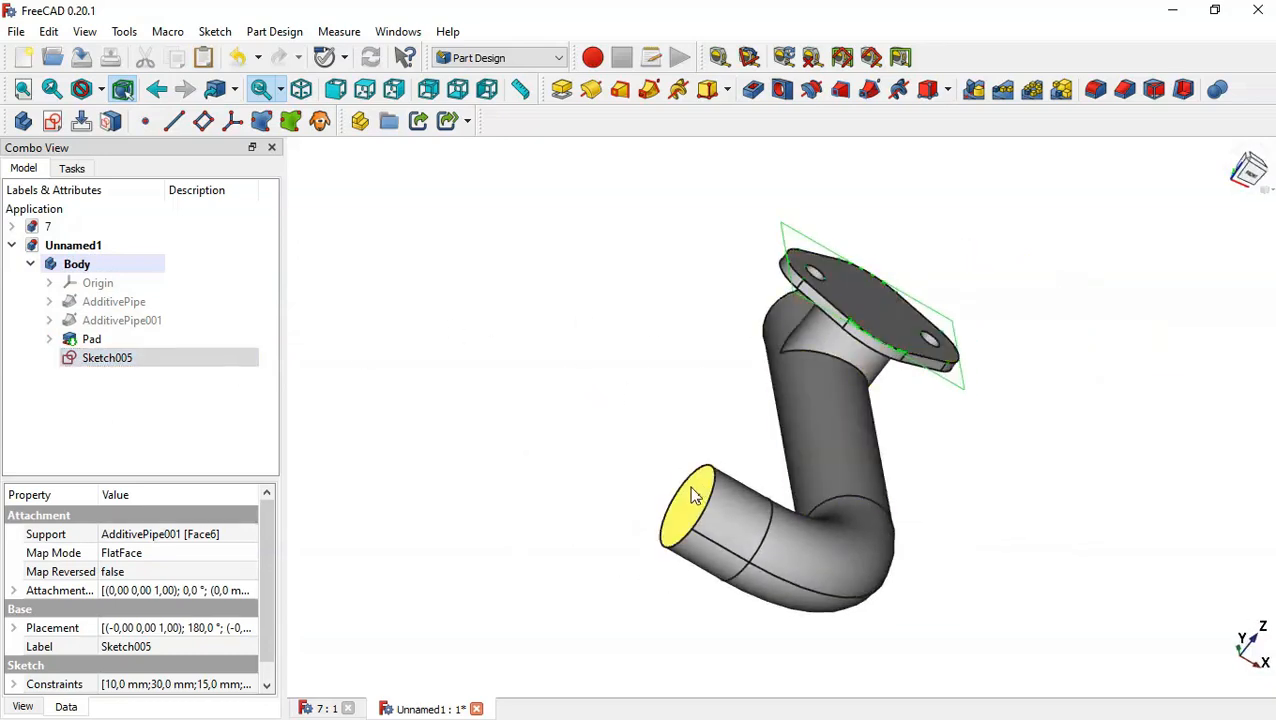
{"action": "right_click", "coordinate": [205, 360]}
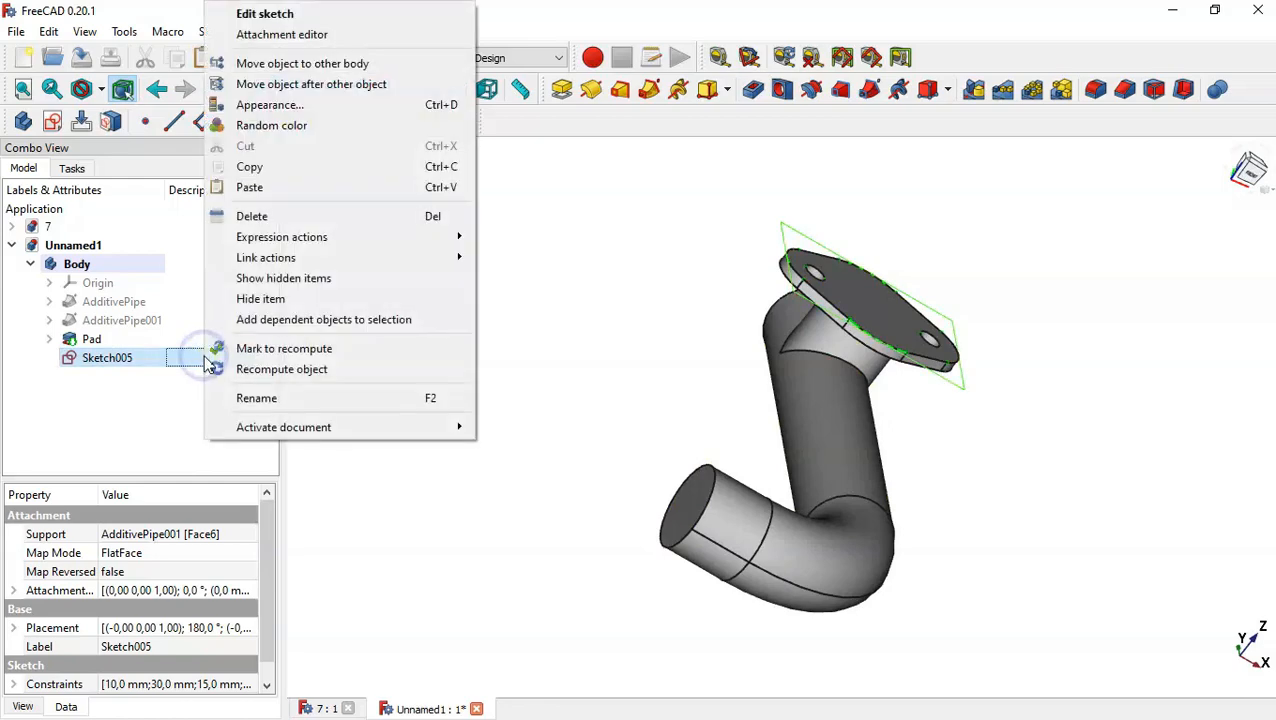
{"action": "left_click", "coordinate": [369, 38]}
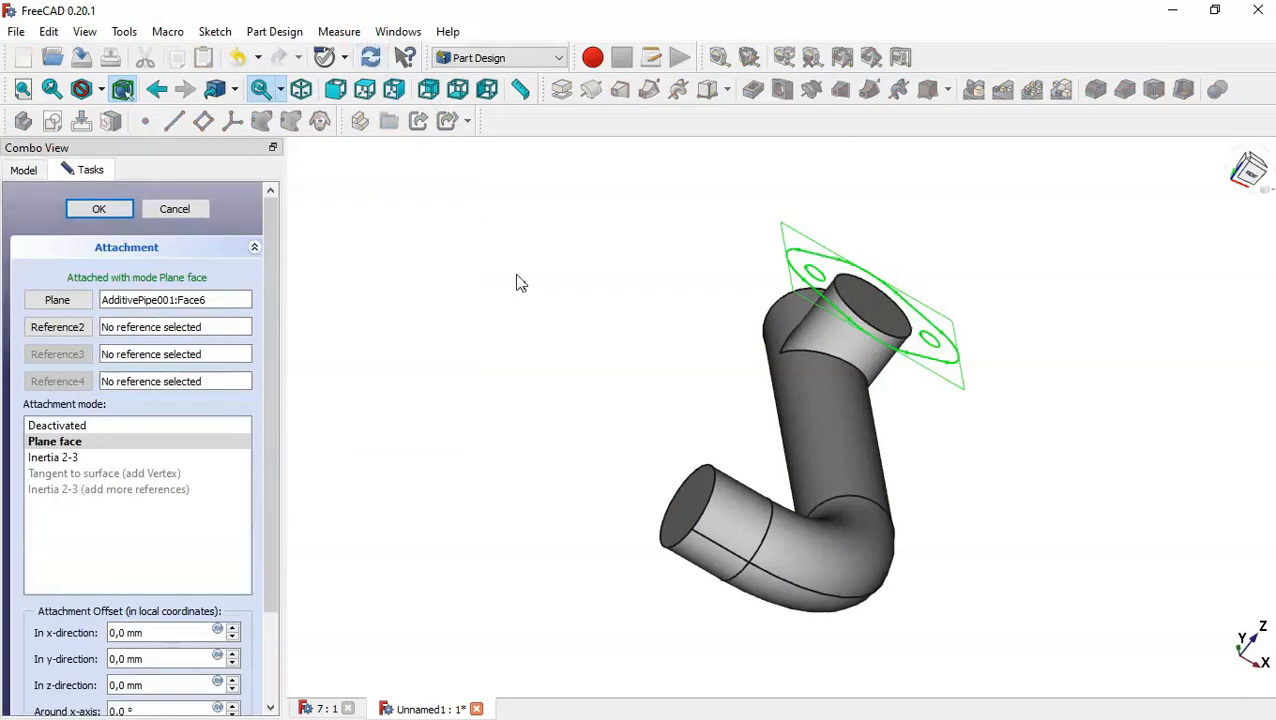
{"action": "middle_click_drag", "start_coordinate": [629, 342], "coordinate": [588, 332]}
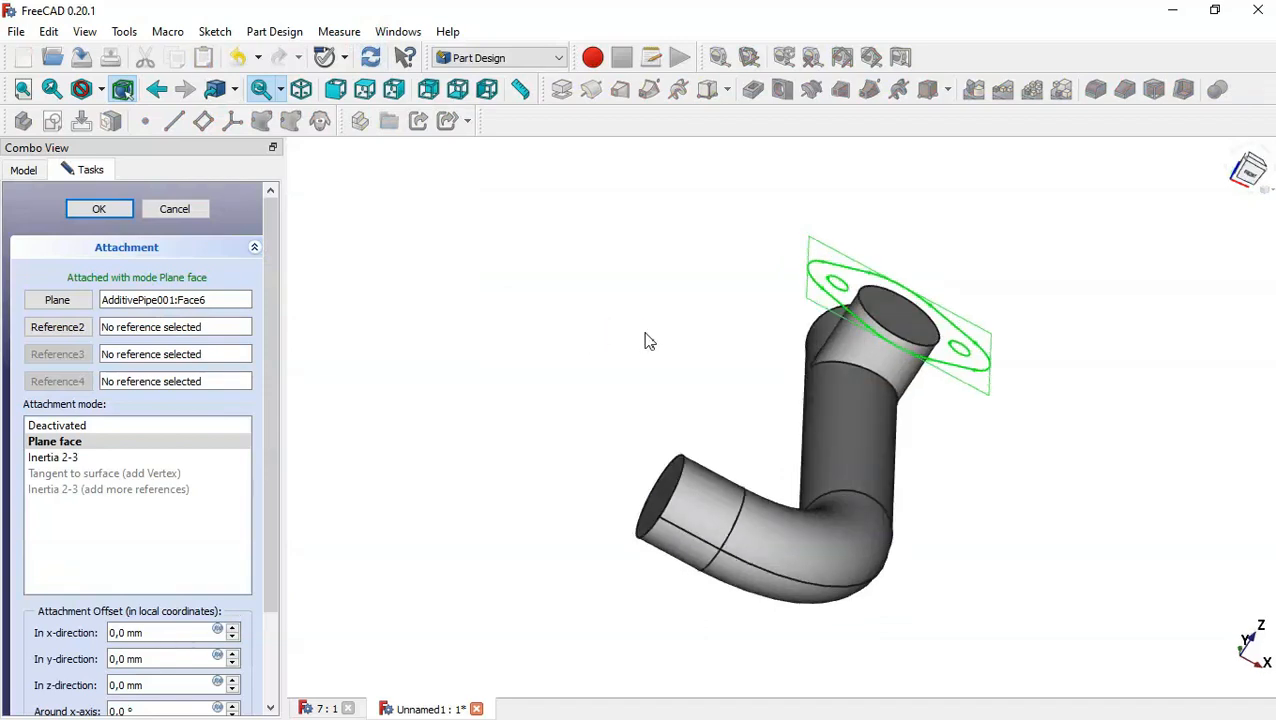
{"action": "left_click", "coordinate": [30, 172]}
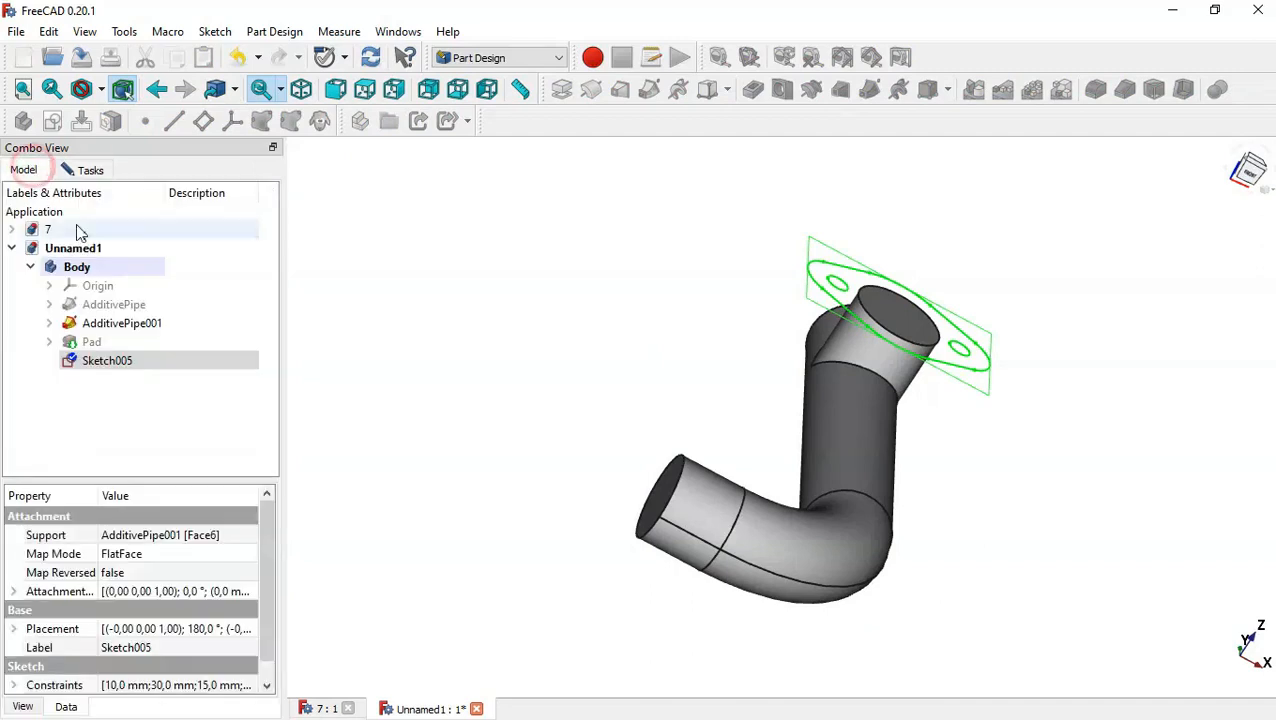
{"action": "left_click", "coordinate": [50, 304]}
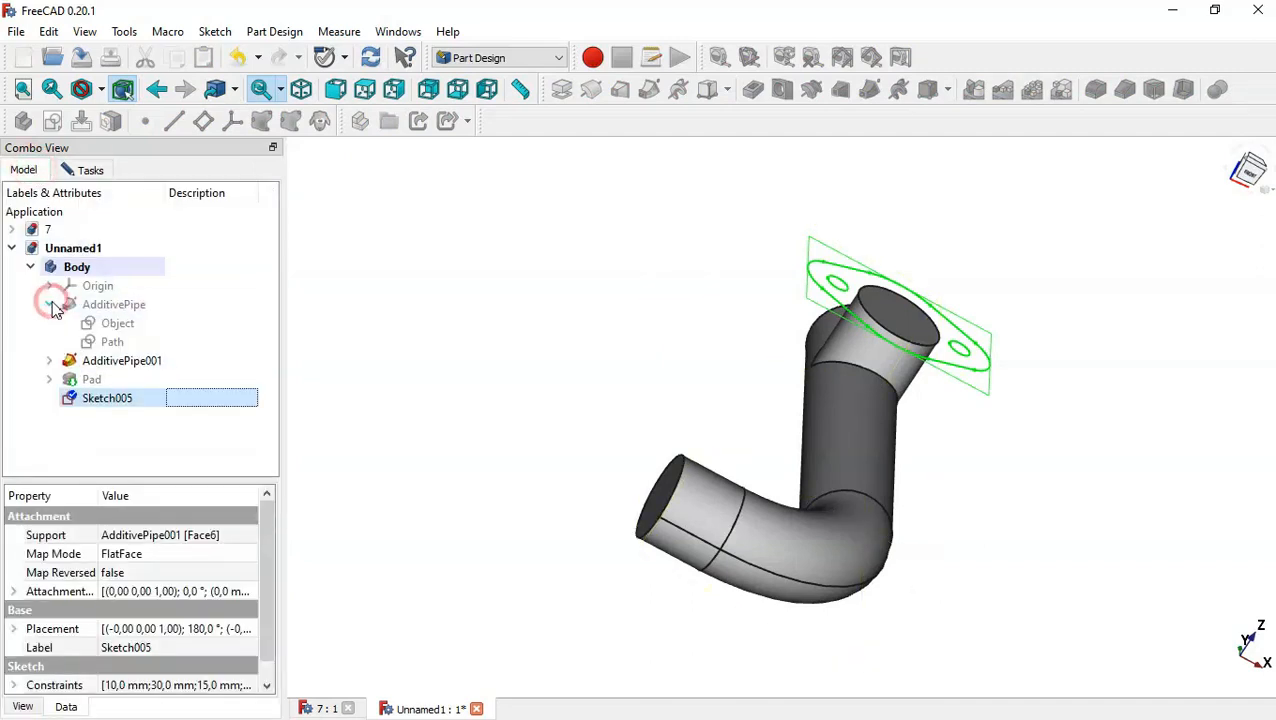
{"action": "left_click", "coordinate": [156, 344]}
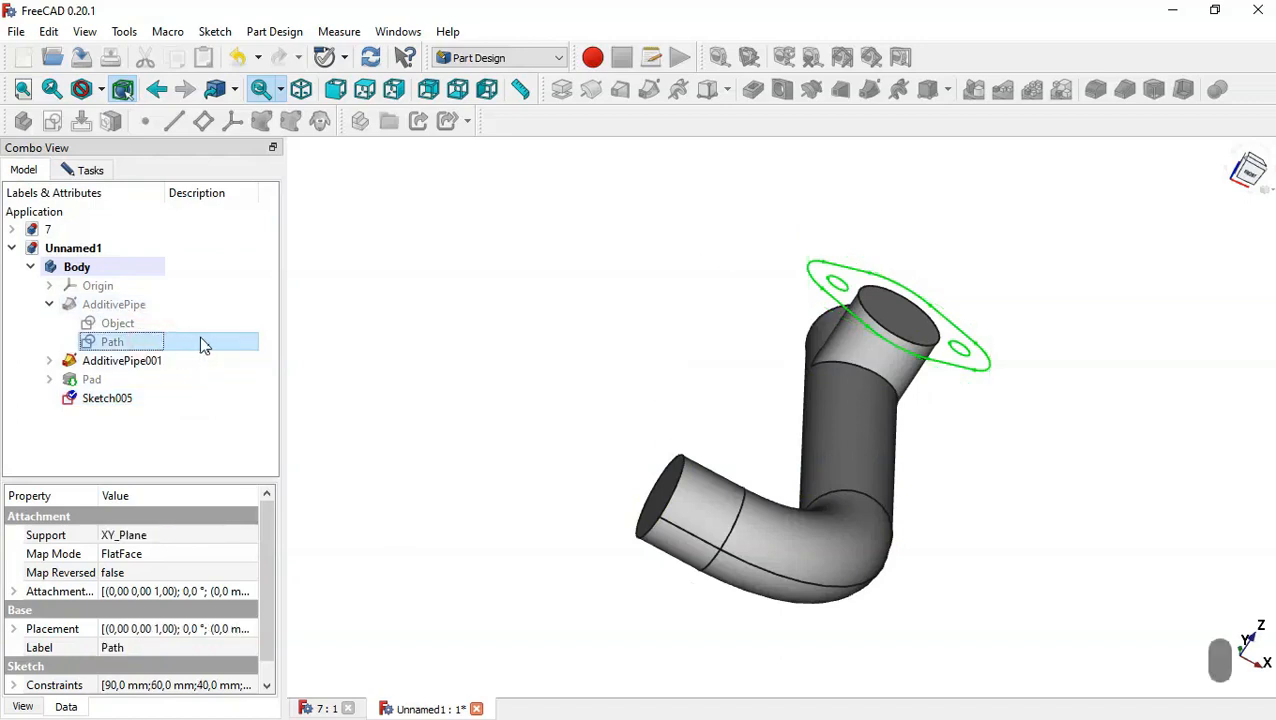
{"action": "left_click", "coordinate": [433, 403]}
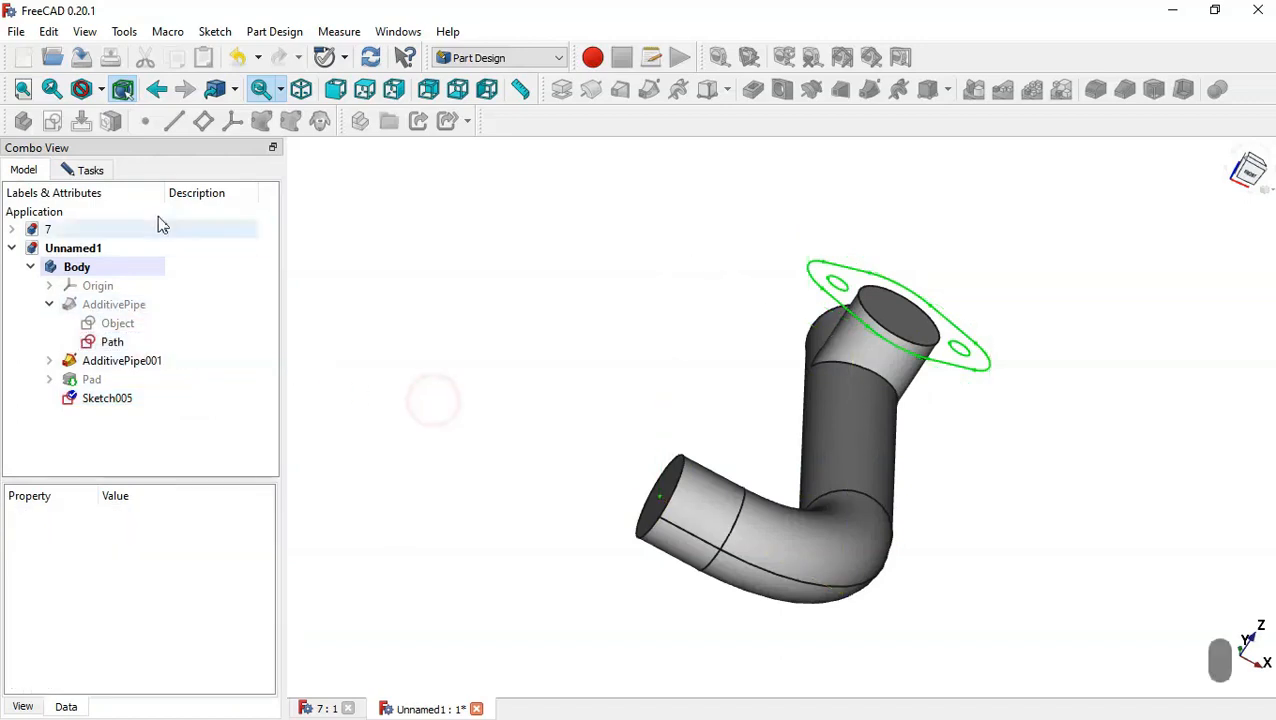
Reattach the pasted sketch tangent to the pipe's open end, using the path's end vertex and the end face.
{"action": "left_click", "coordinate": [85, 172]}
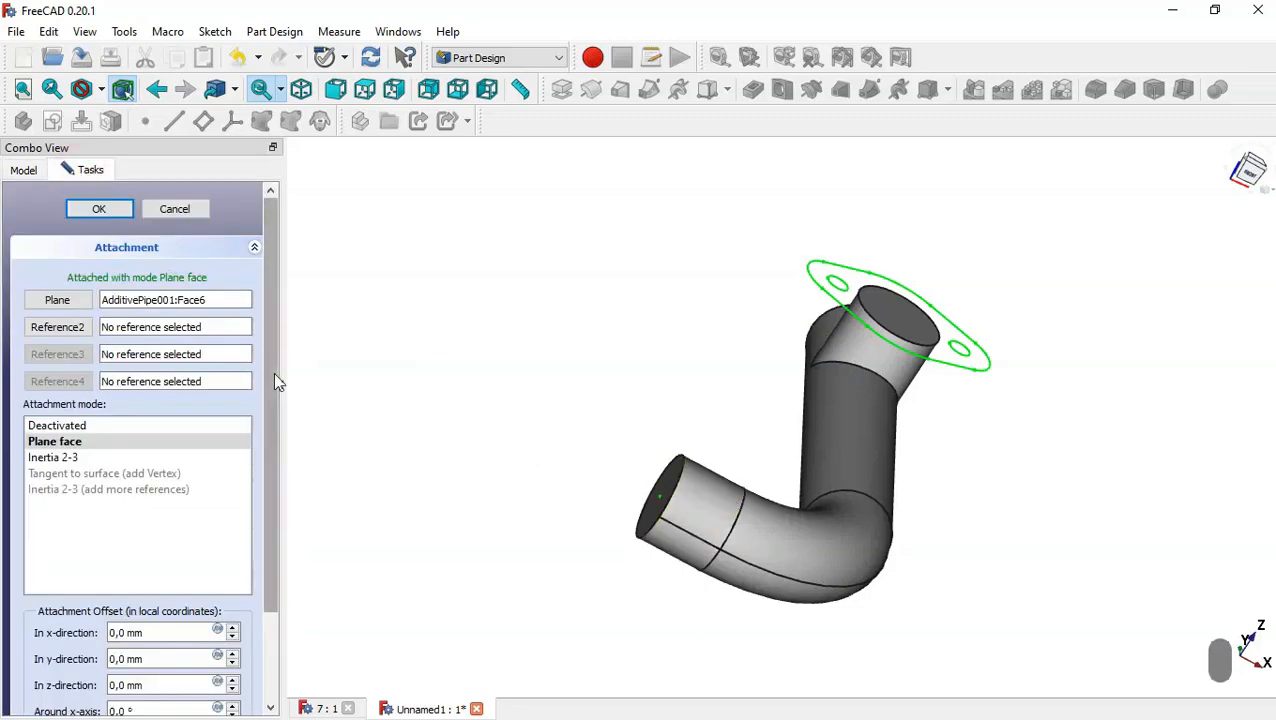
{"action": "left_click_drag", "start_coordinate": [268, 370], "coordinate": [268, 333]}
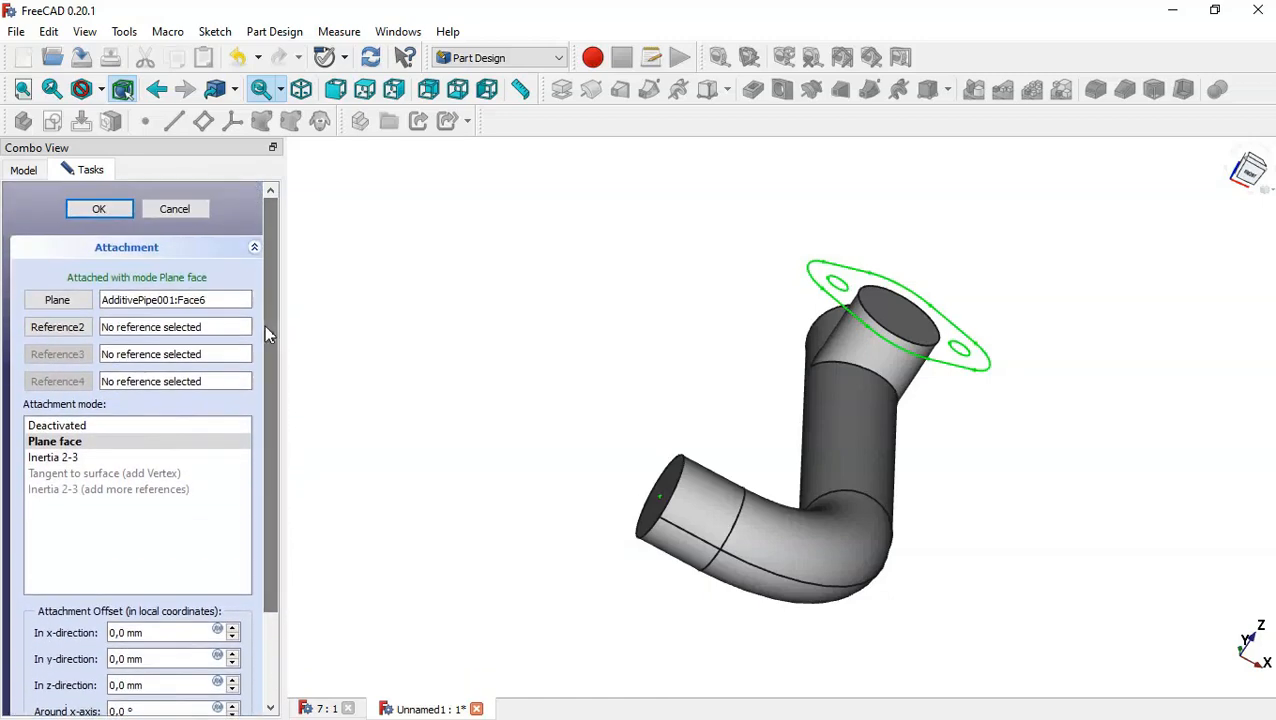
{"action": "left_click", "coordinate": [55, 305]}
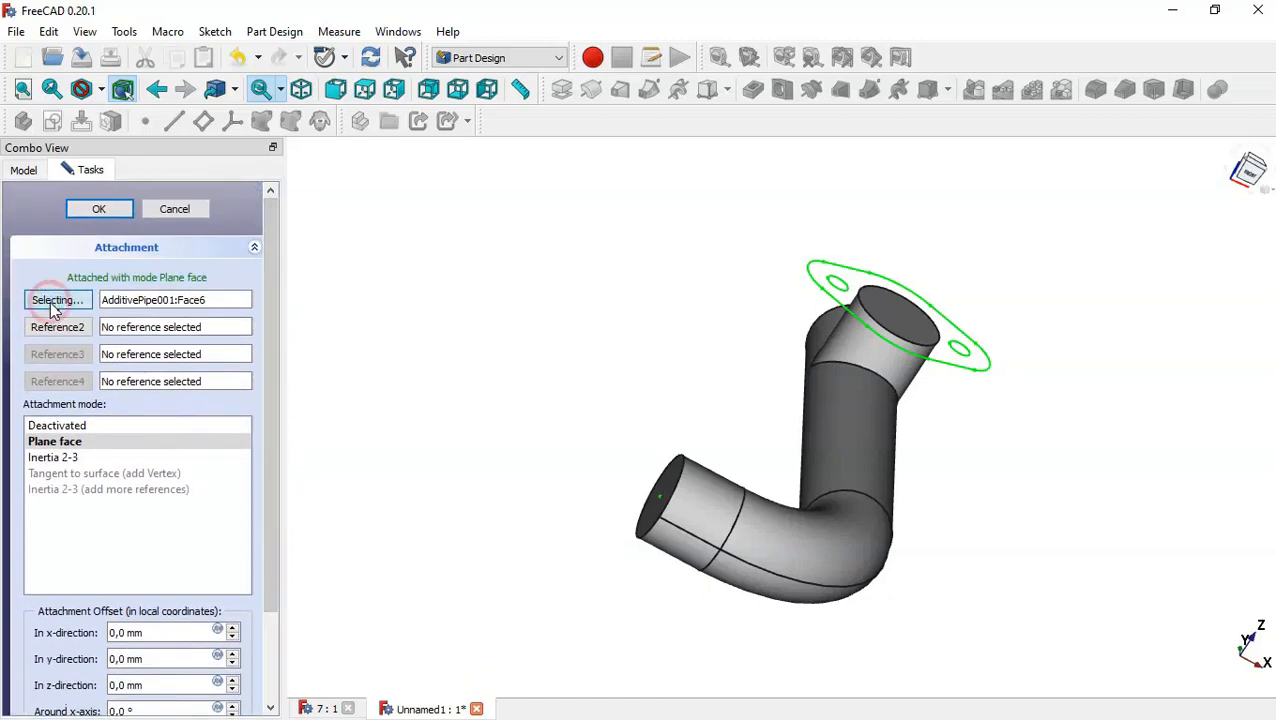
{"action": "left_click", "coordinate": [658, 503]}
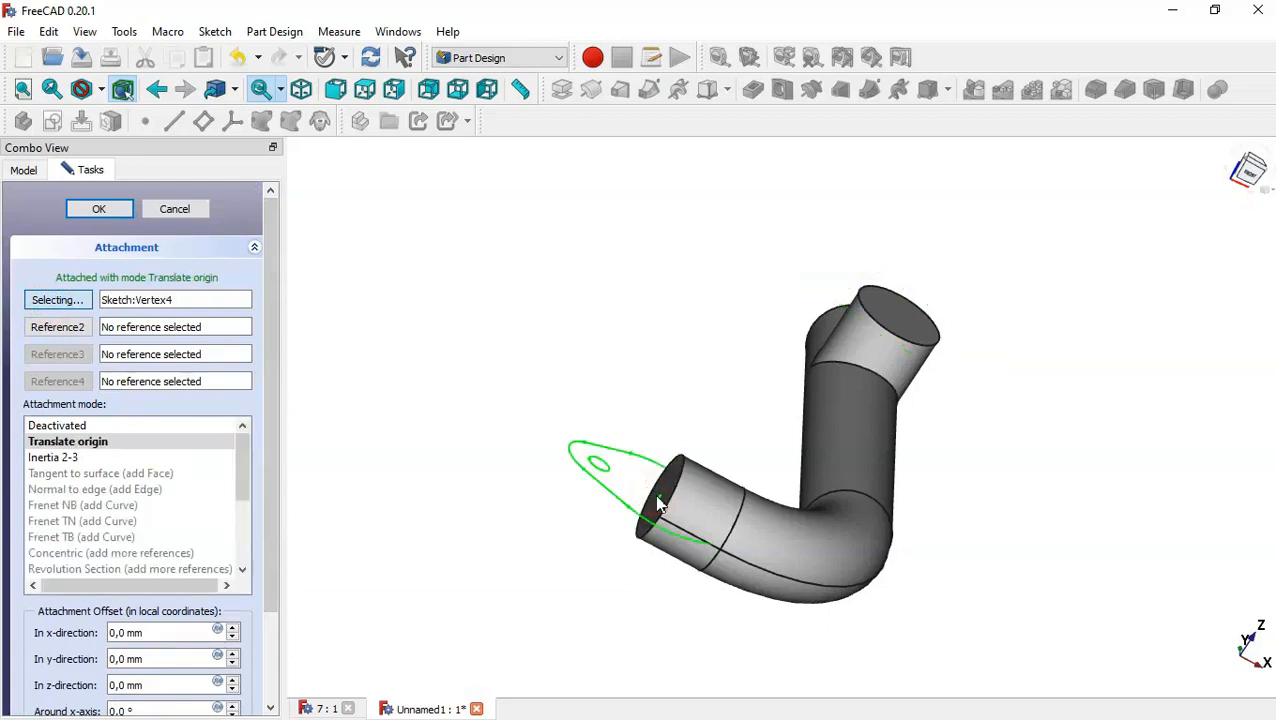
{"action": "left_click", "coordinate": [57, 330]}
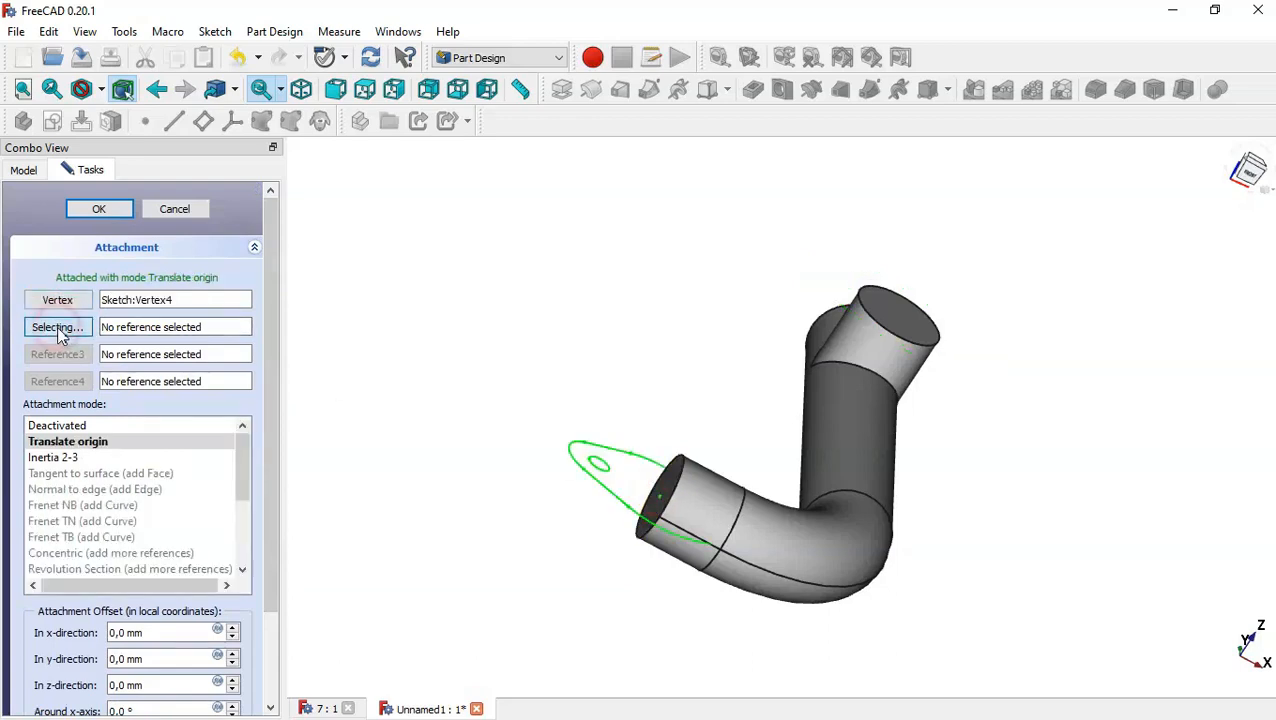
{"action": "left_click", "coordinate": [672, 482]}
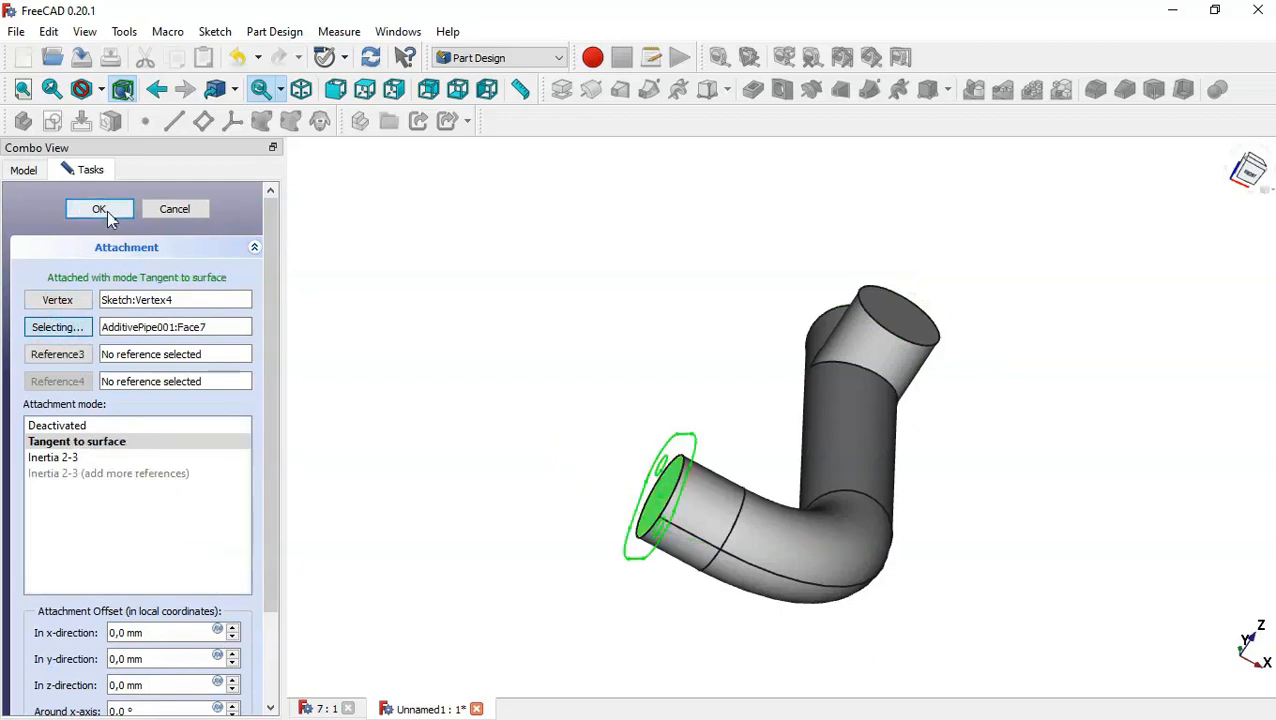
{"action": "left_click", "coordinate": [100, 210]}
Pad the reattached flange sketch 5 mm in the reversed direction.
{"action": "left_click_drag", "start_coordinate": [629, 312], "coordinate": [680, 339]}
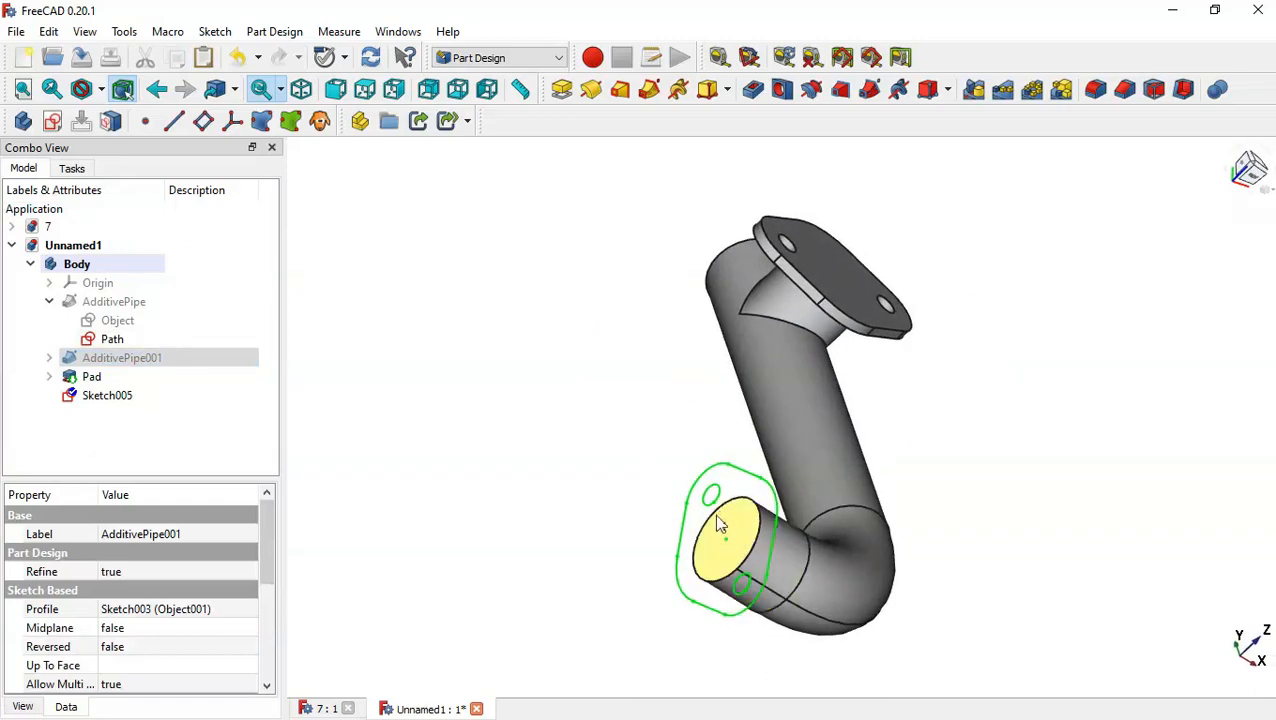
{"action": "left_click", "coordinate": [165, 395]}
{"action": "left_click", "coordinate": [140, 345]}
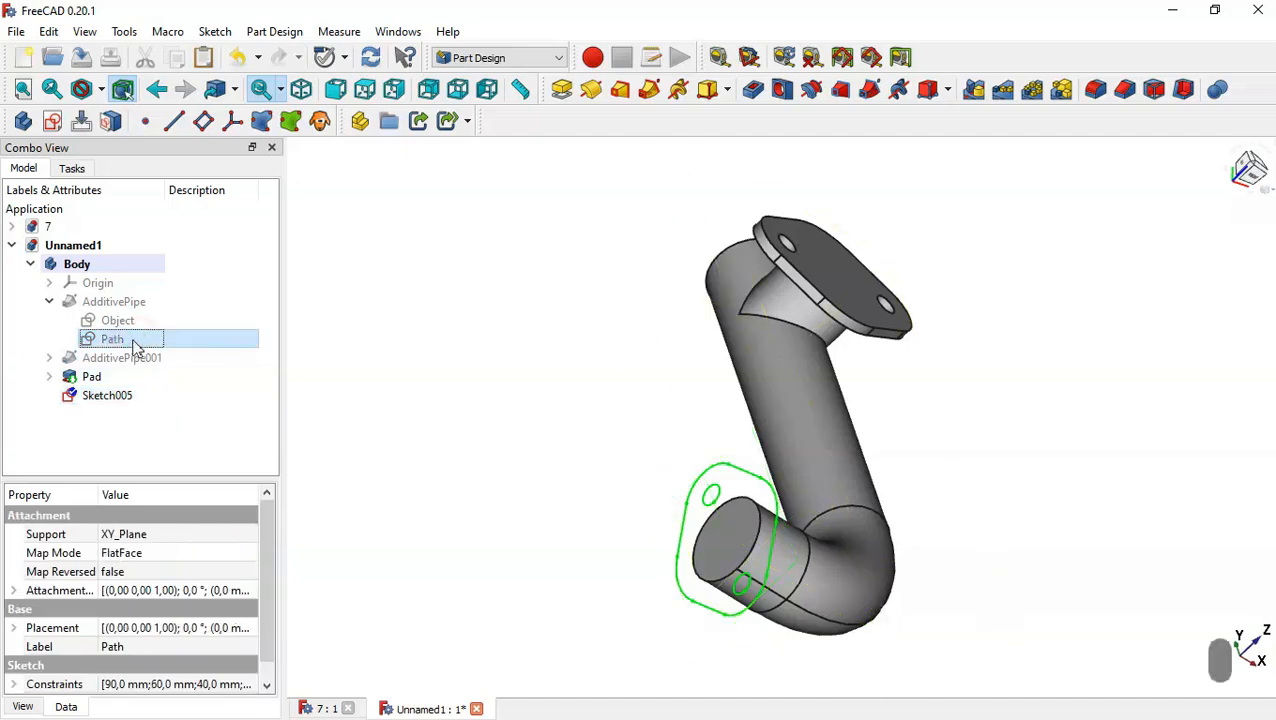
{"action": "left_click", "coordinate": [49, 301]}
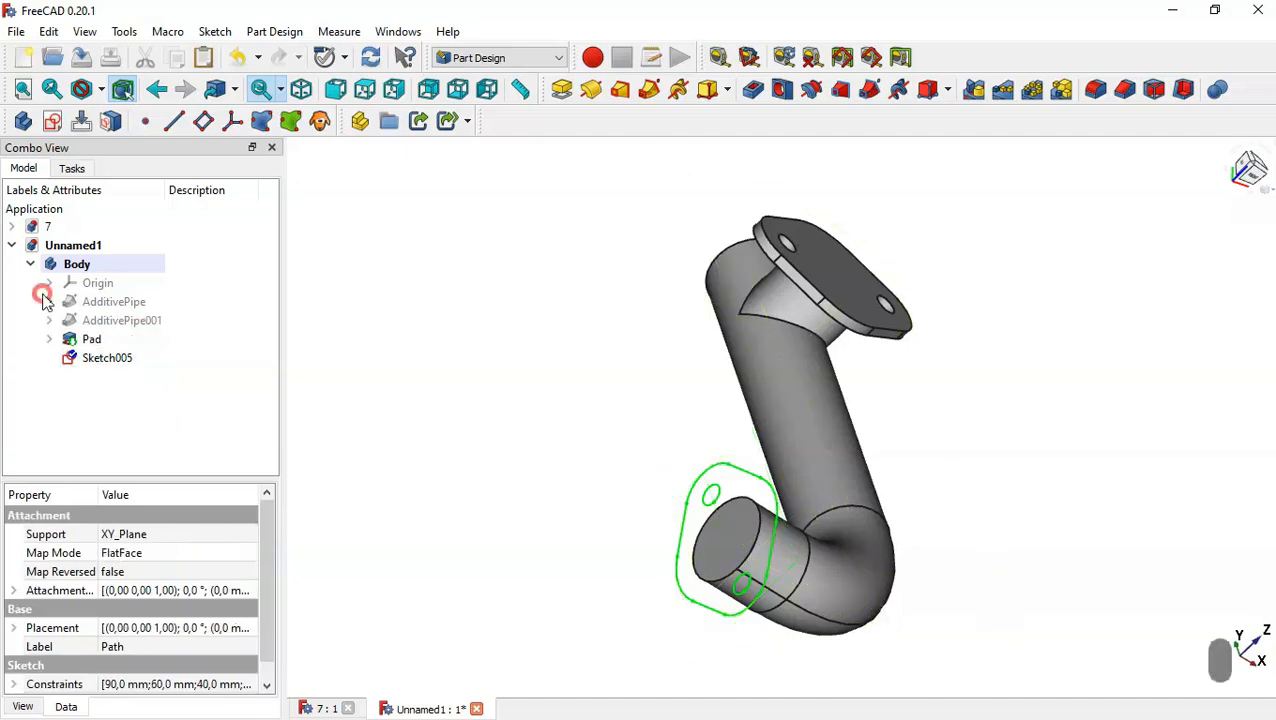
{"action": "left_click", "coordinate": [150, 358]}
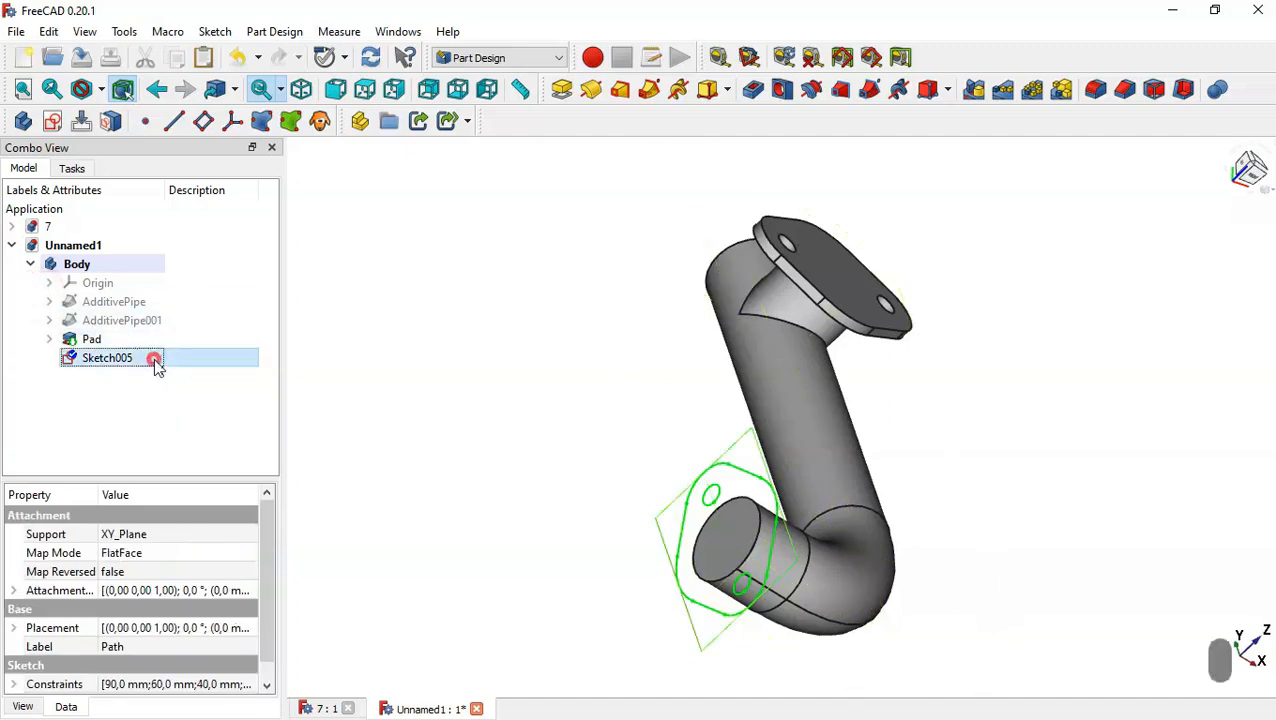
{"action": "left_click", "coordinate": [563, 91]}
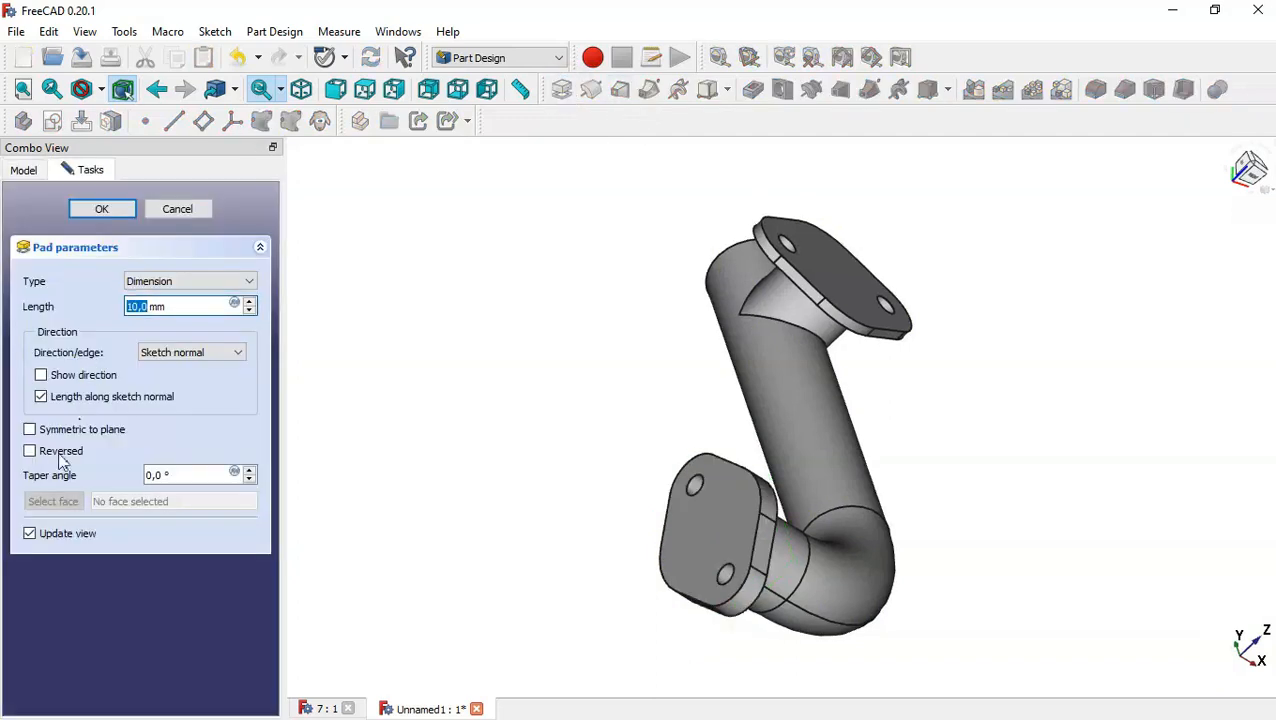
{"action": "left_click", "coordinate": [43, 451]}
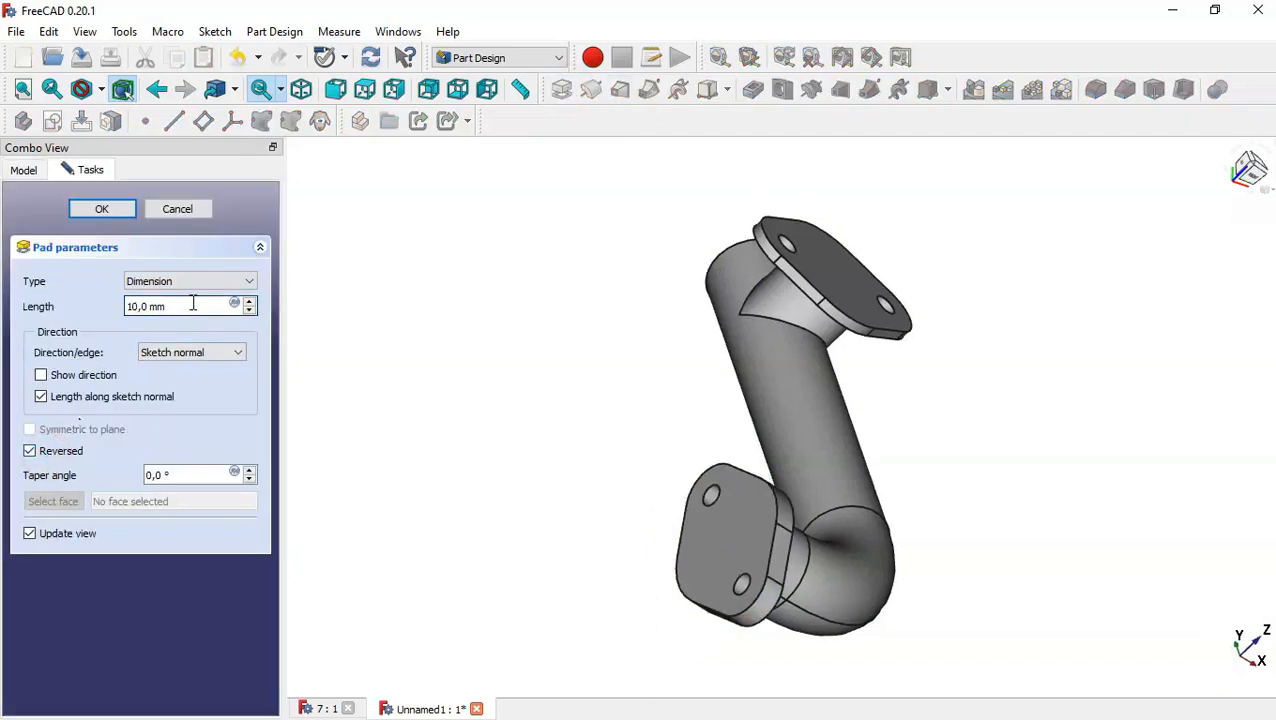
{"action": "left_click_drag", "start_coordinate": [193, 302], "coordinate": [76, 300]}
{"action": "type", "text": "5"}
{"action": "left_click", "coordinate": [100, 209]}
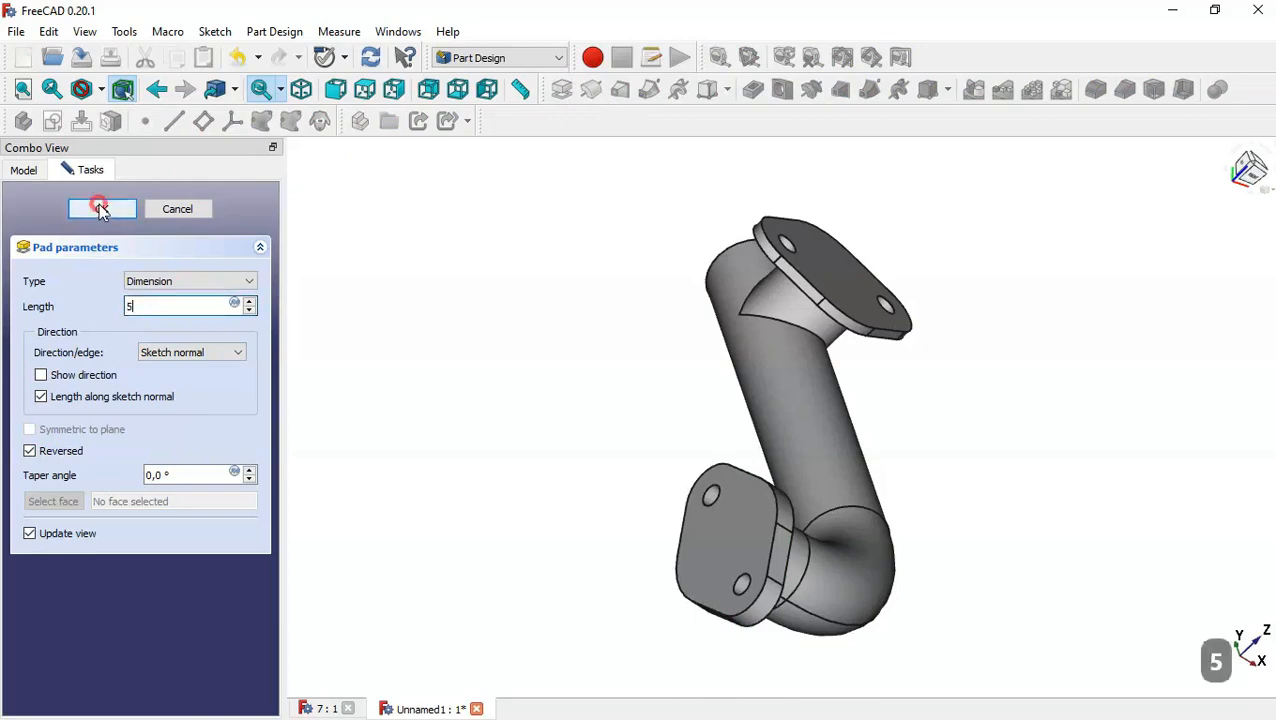
{"action": "middle_click_drag", "start_coordinate": [974, 461], "coordinate": [735, 422]}
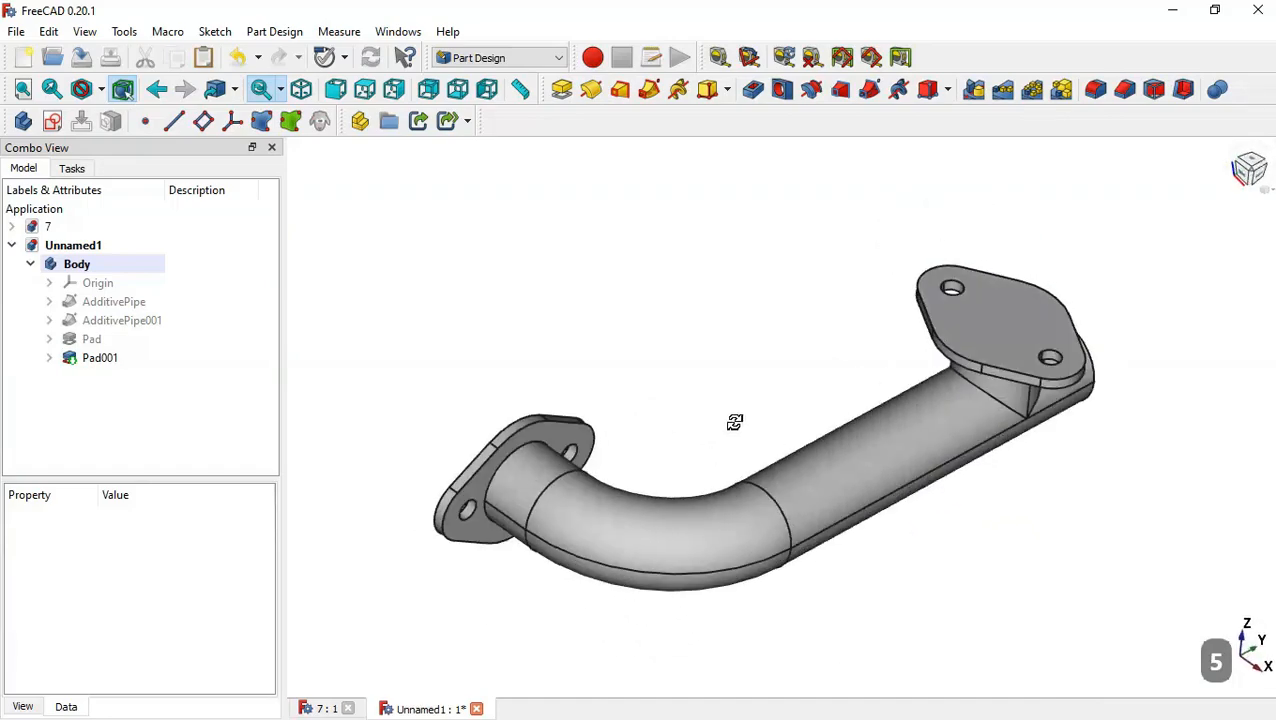
Examine the reference drawing's dimensions for the pipe's flanged end and bore.
{"action": "left_click", "coordinate": [322, 708]}
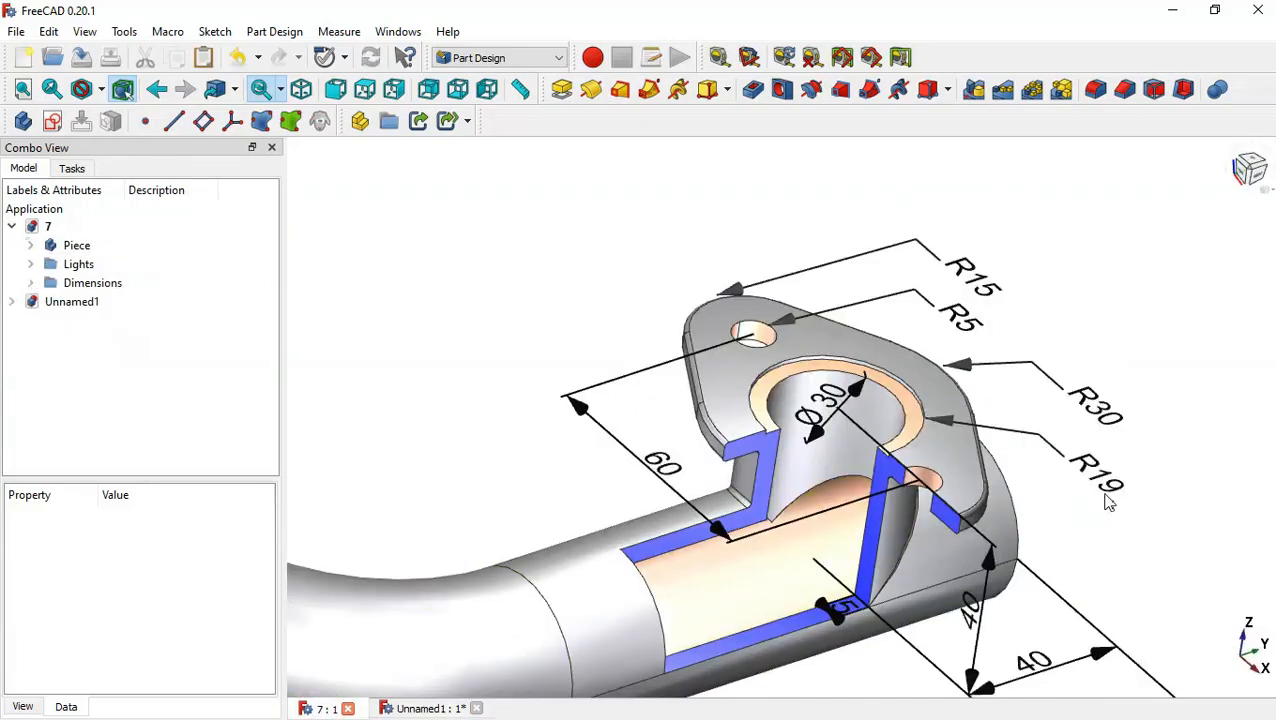
{"action": "middle_click_drag", "start_coordinate": [1105, 500], "coordinate": [1256, 464]}
{"action": "key", "text": "Home"}
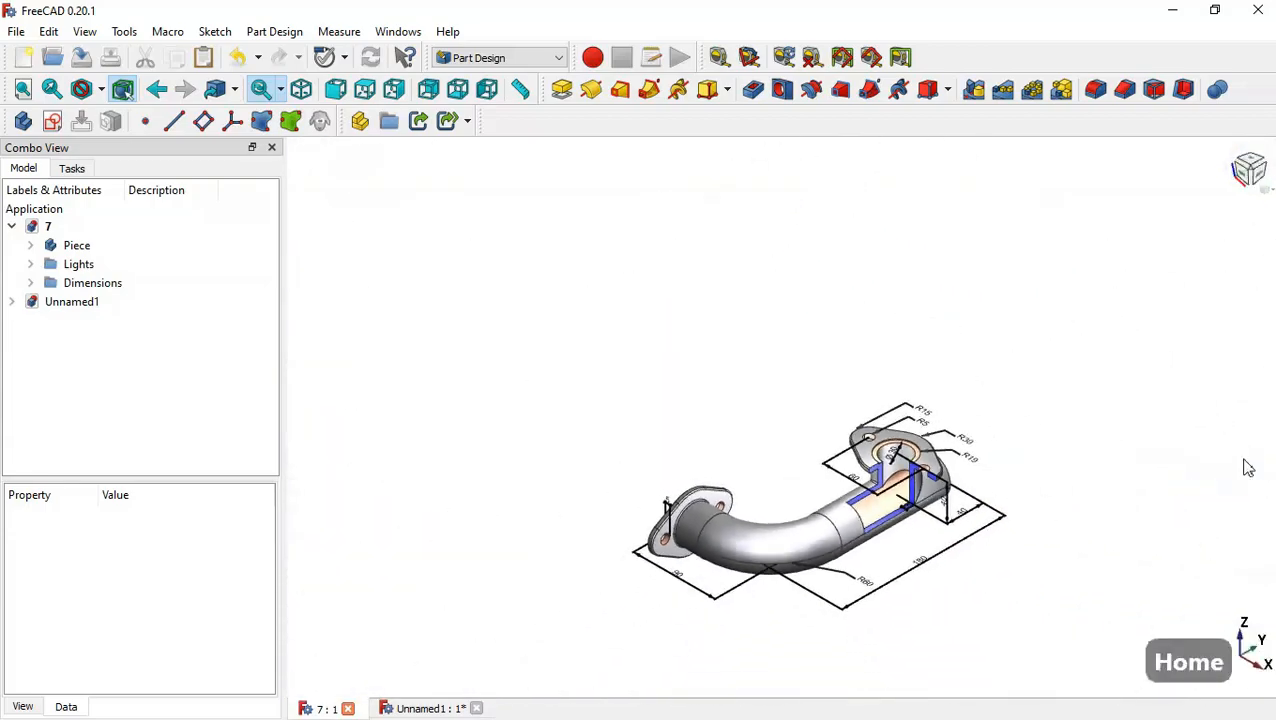
{"action": "scroll", "coordinate": [873, 548], "scroll_direction": "up", "scroll_amount": 5}
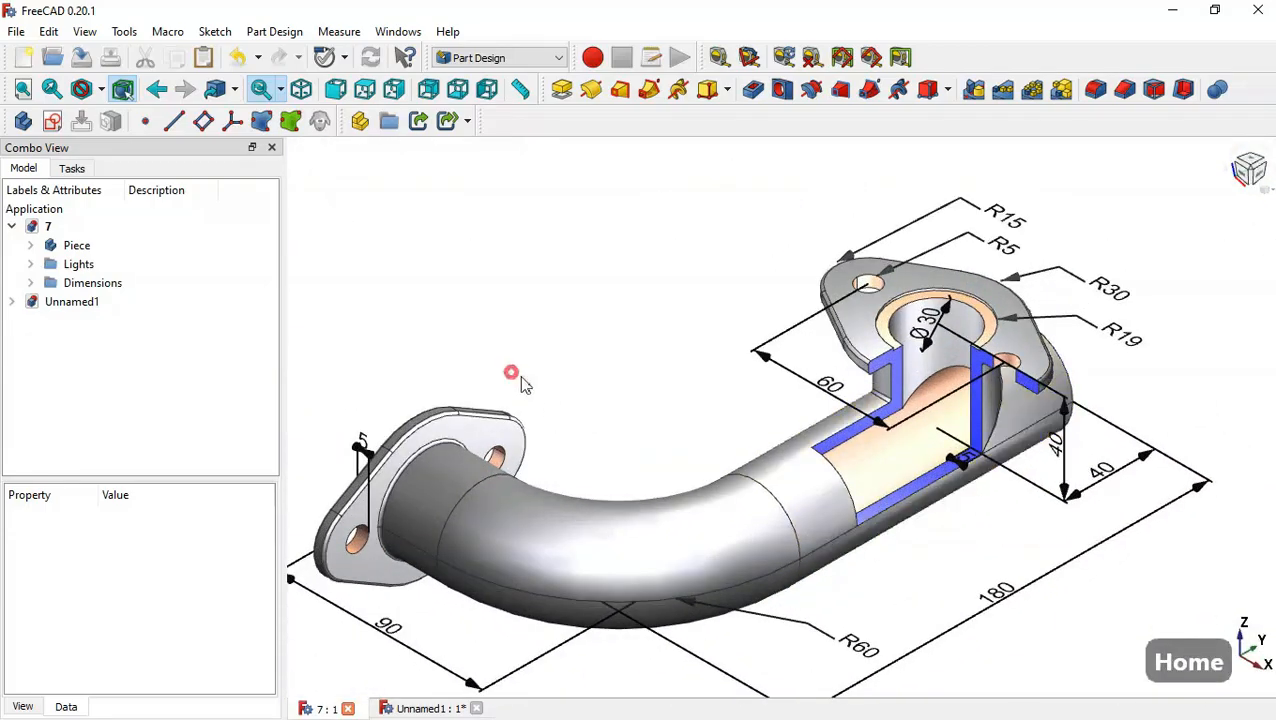
{"action": "middle_click_drag", "start_coordinate": [513, 373], "coordinate": [582, 386]}
{"action": "key", "text": "Home"}
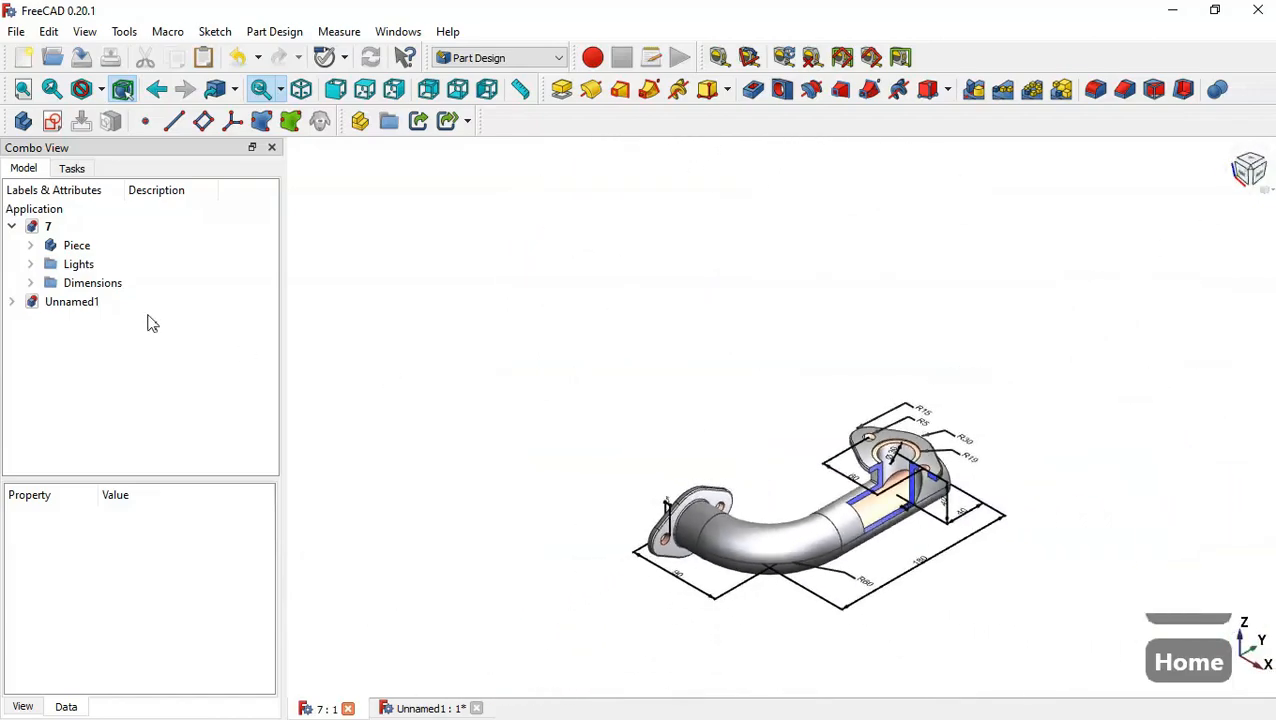
{"action": "left_click", "coordinate": [422, 709]}
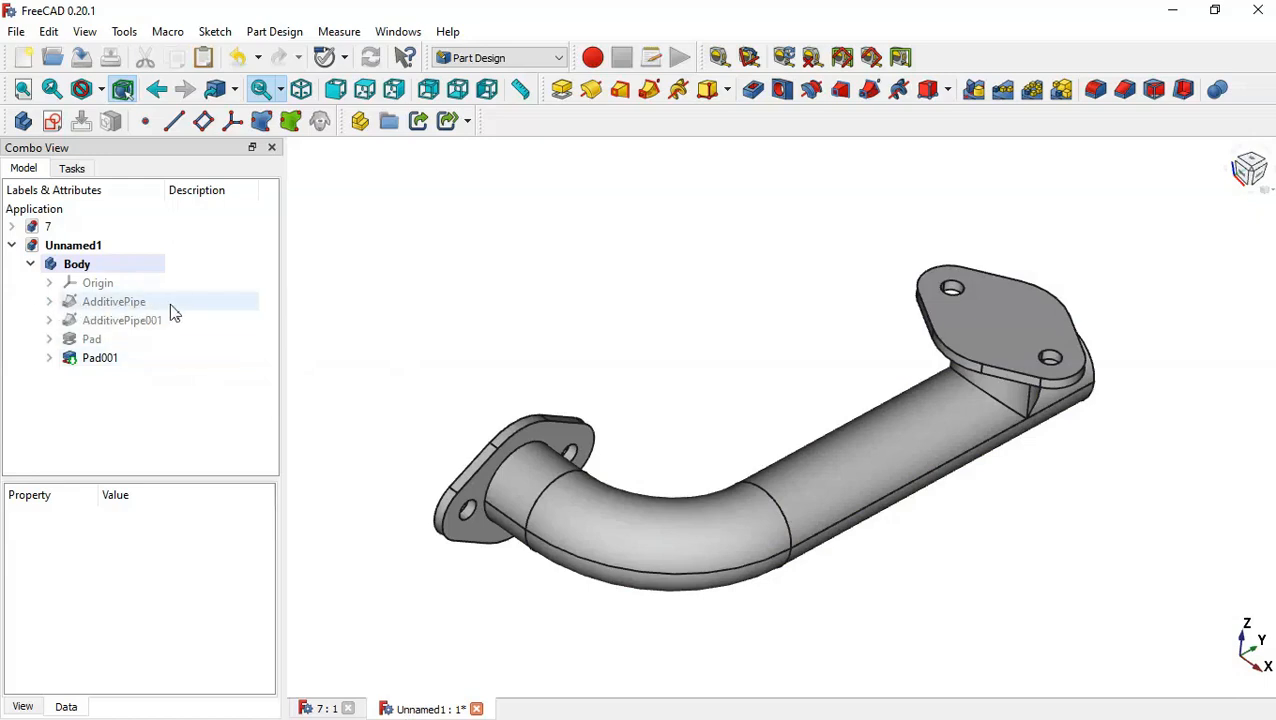
Copy the first pipe's profile sketch without its XZ_Plane dependency.
{"action": "left_click", "coordinate": [48, 301]}
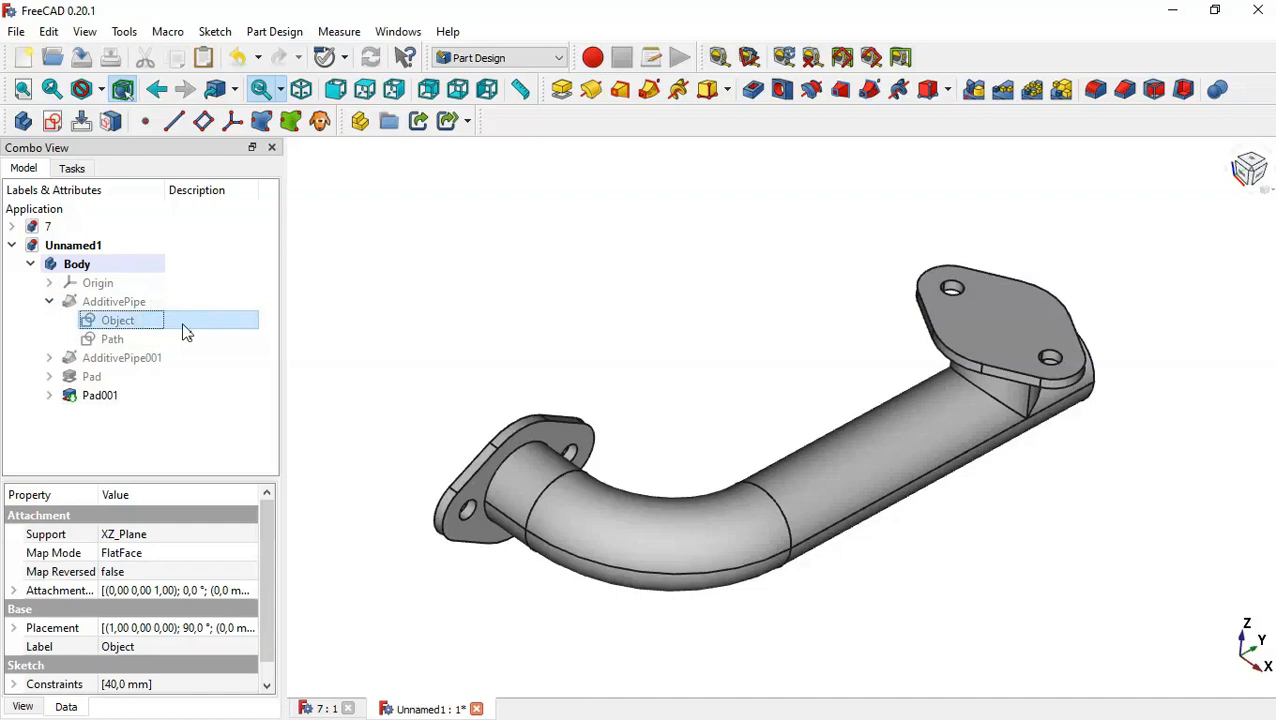
{"action": "right_click", "coordinate": [185, 332]}
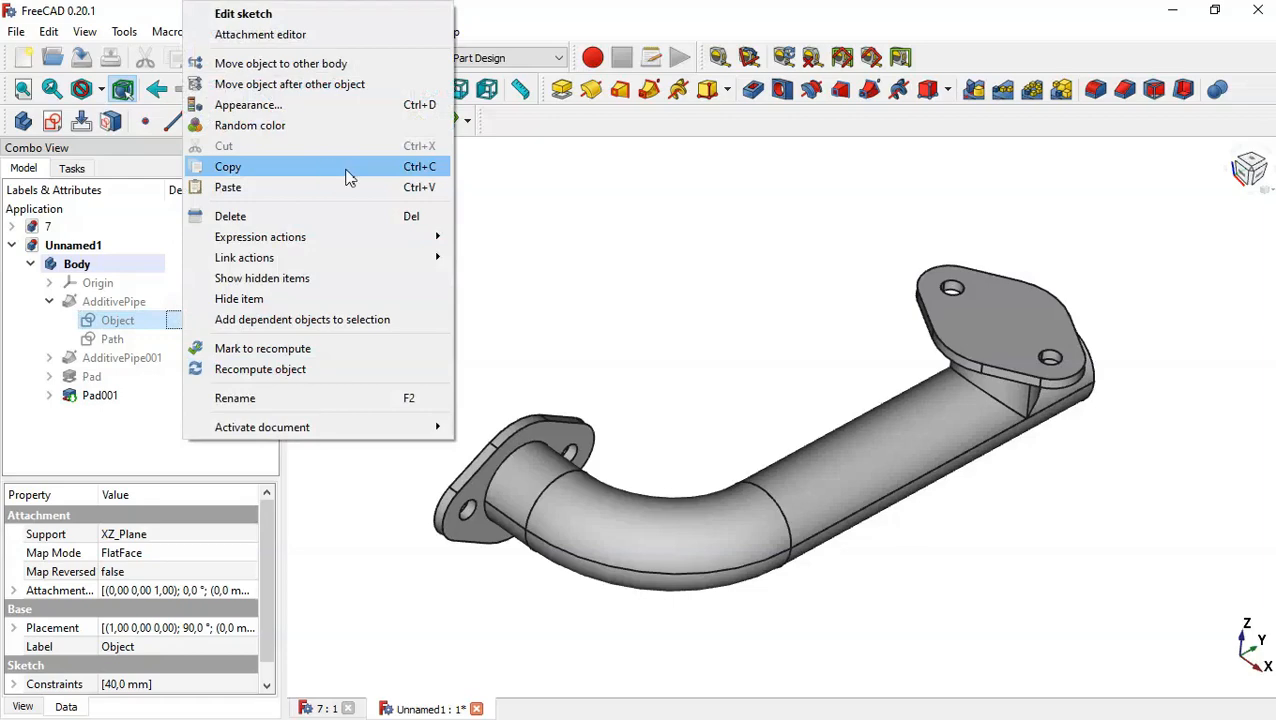
{"action": "left_click", "coordinate": [383, 179]}
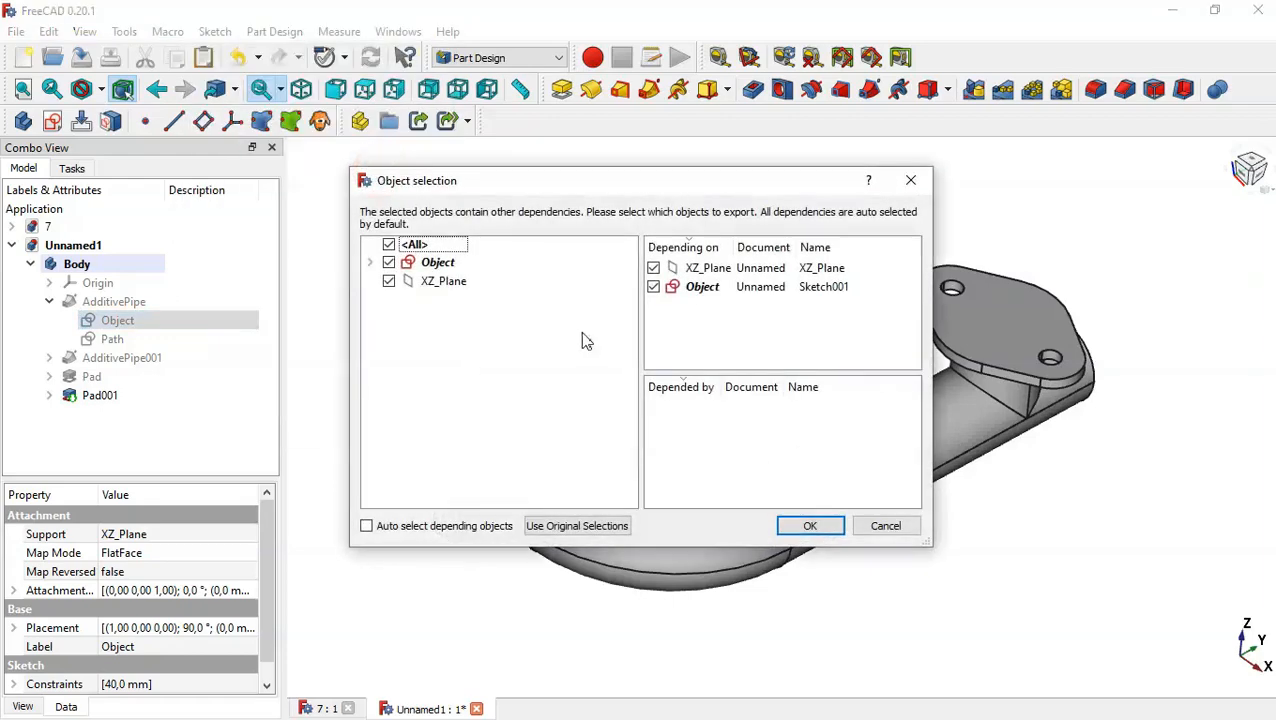
{"action": "left_click", "coordinate": [389, 283]}
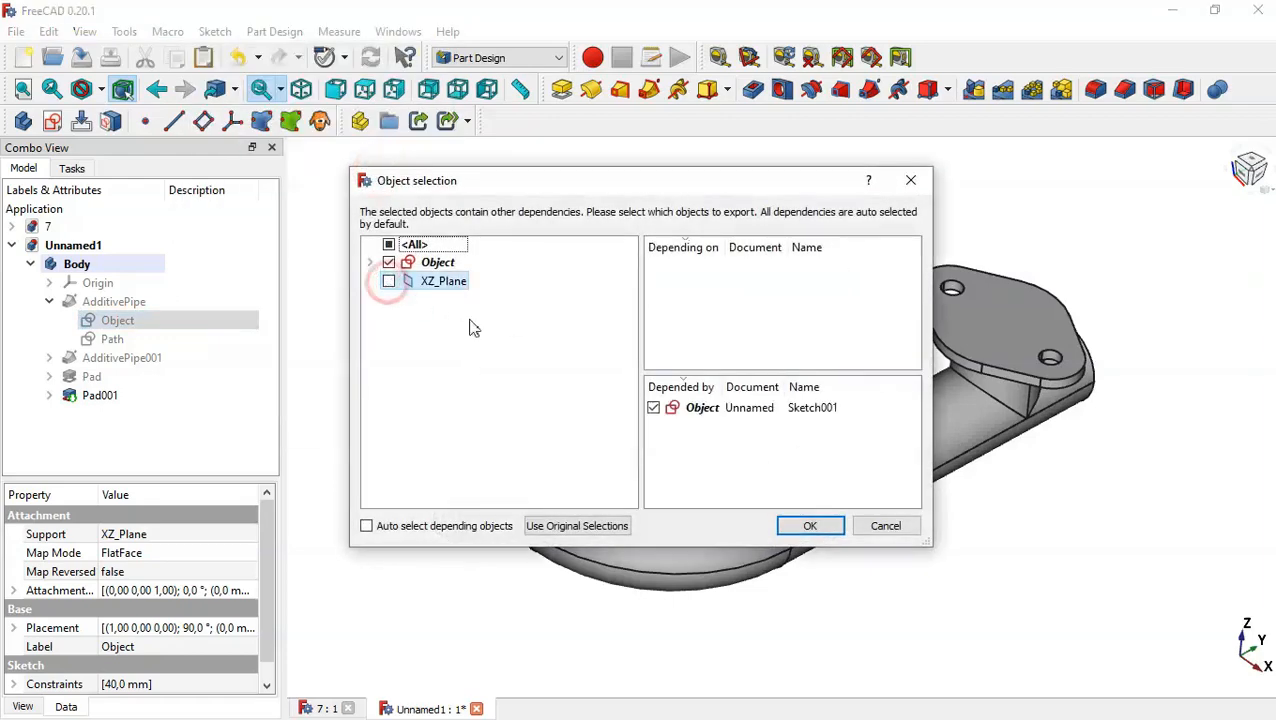
{"action": "left_click", "coordinate": [809, 526]}
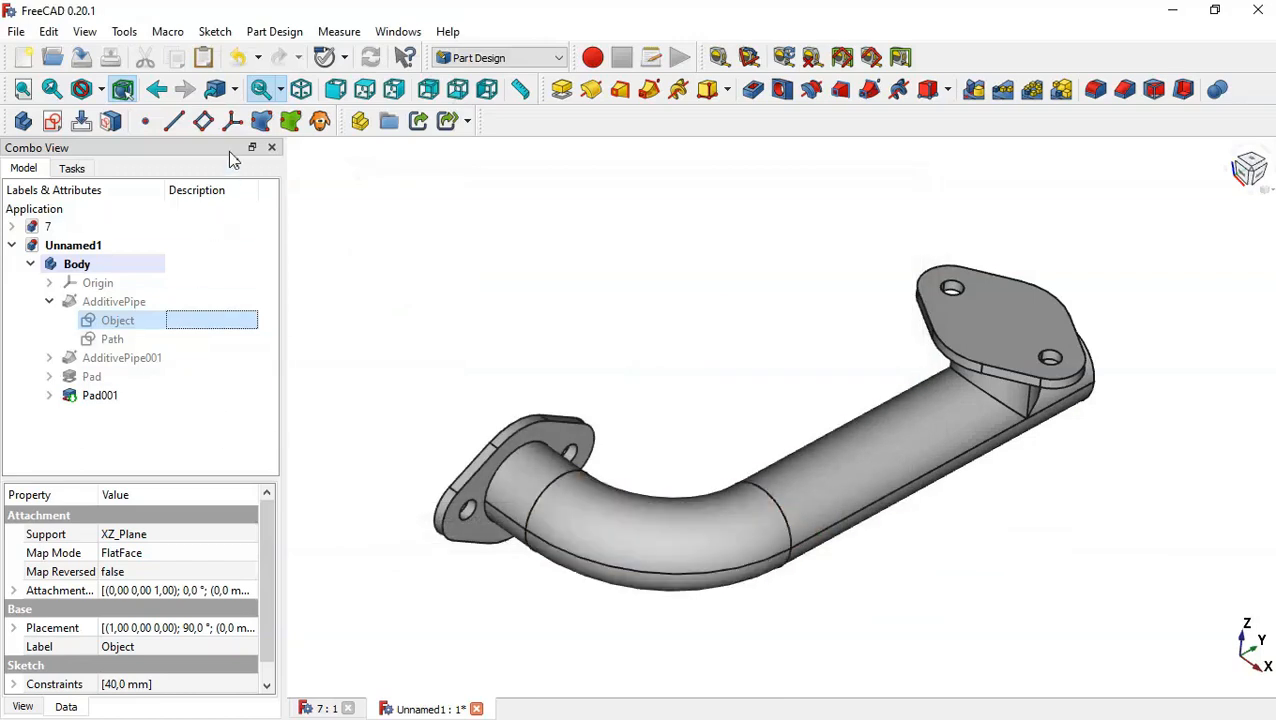
Paste the copied profile sketch, move it into the Body, and make it visible.
{"action": "left_click", "coordinate": [205, 60]}
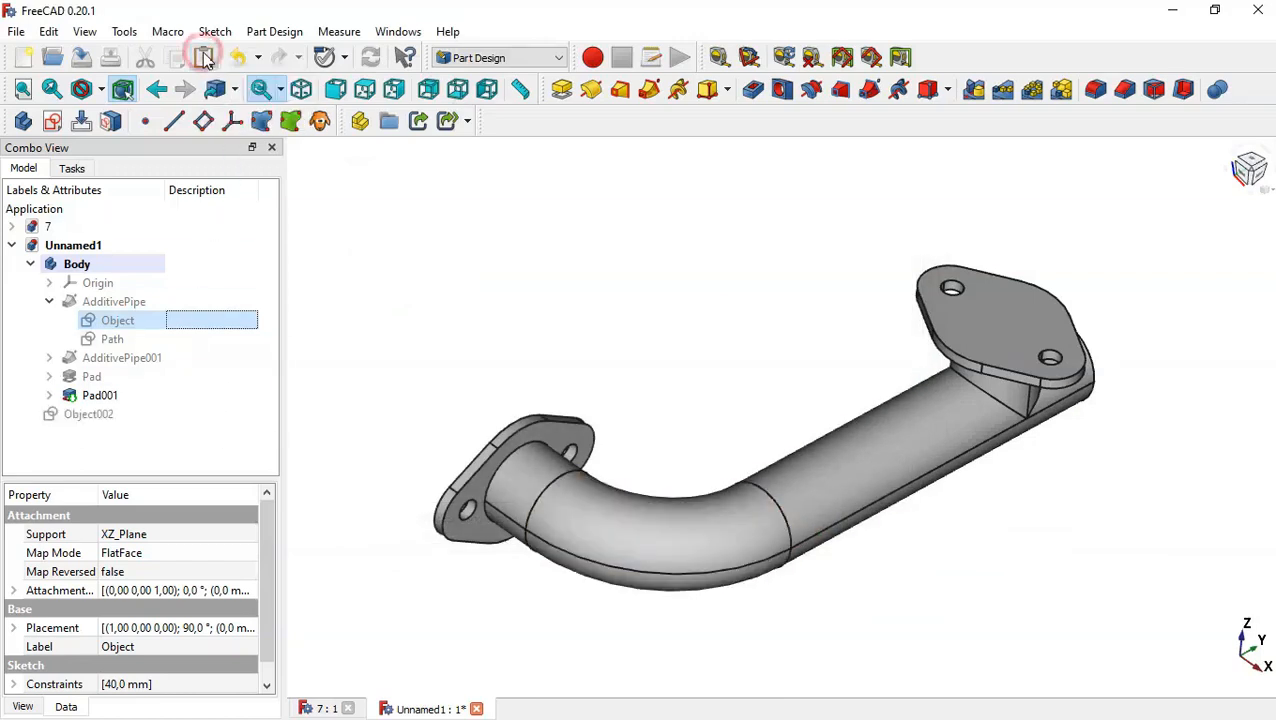
{"action": "left_click", "coordinate": [103, 420]}
{"action": "left_click_drag", "start_coordinate": [105, 425], "coordinate": [128, 276]}
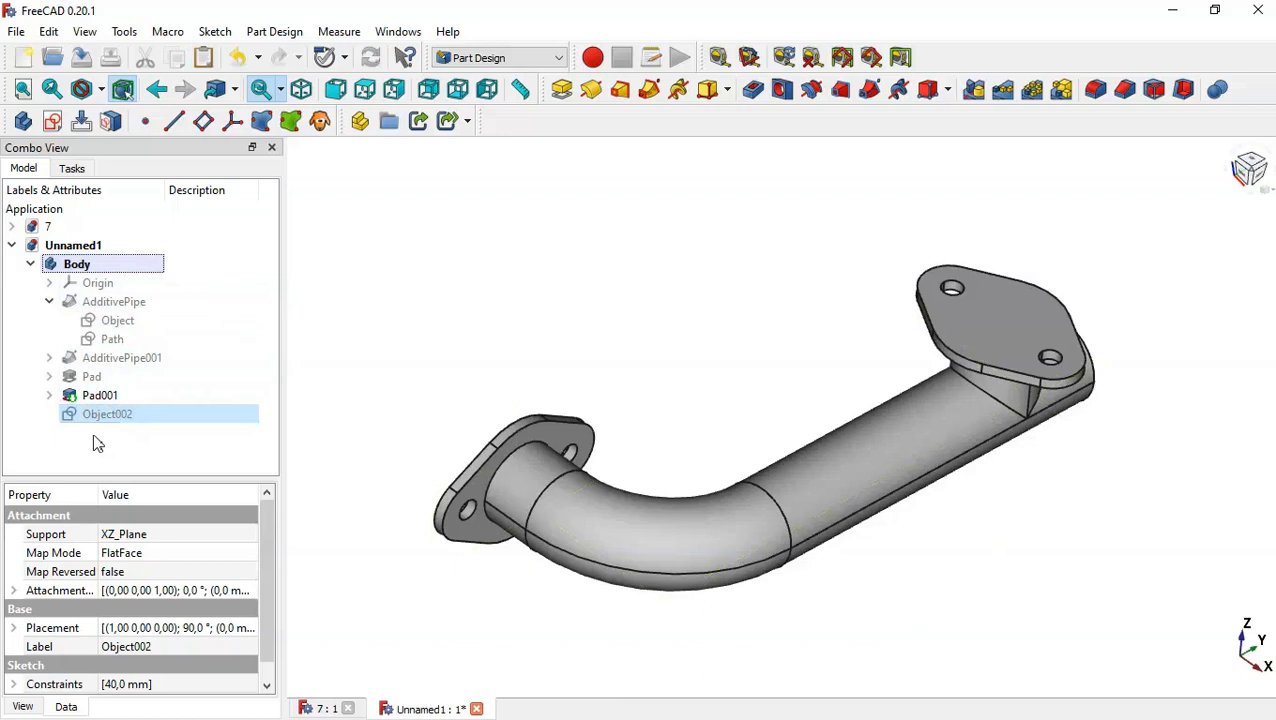
{"action": "key", "text": "space"}
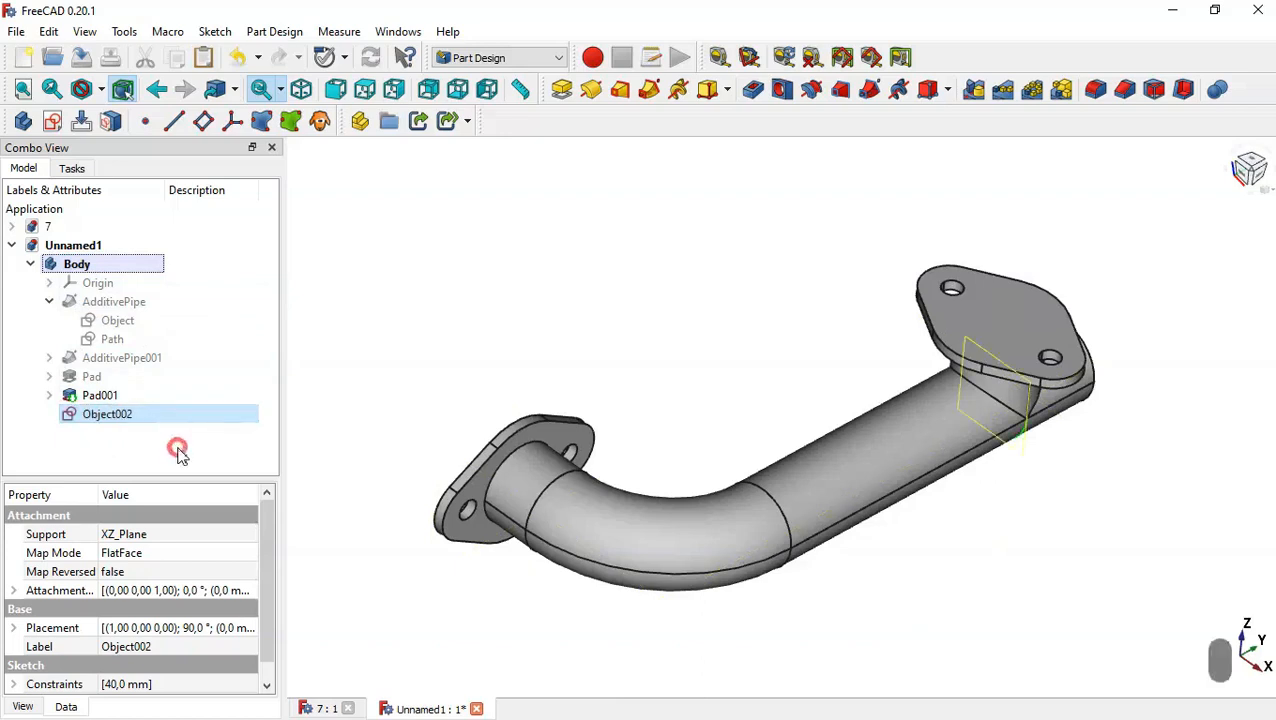
{"action": "left_click", "coordinate": [178, 452]}
{"action": "left_click", "coordinate": [124, 426]}
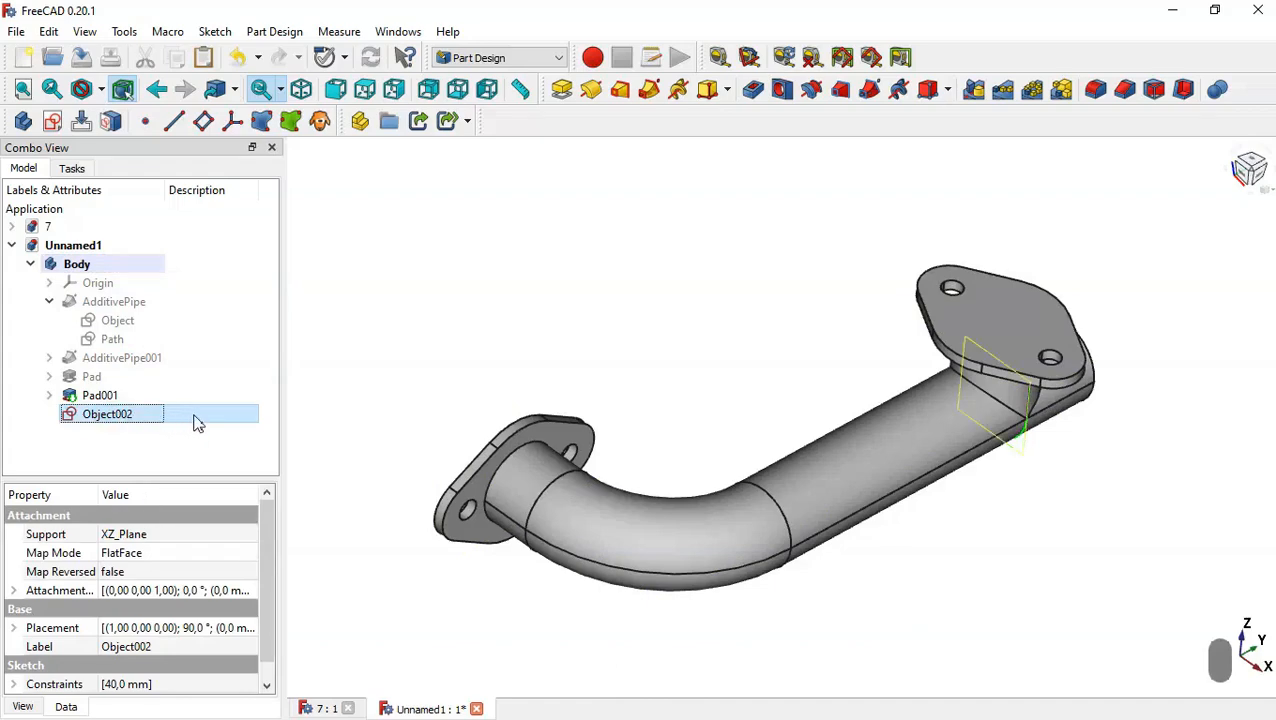
Edit the pasted profile sketch and set its circle diameter to 30 mm, checking the reference drawing's bore.
{"action": "double_click", "coordinate": [188, 416]}
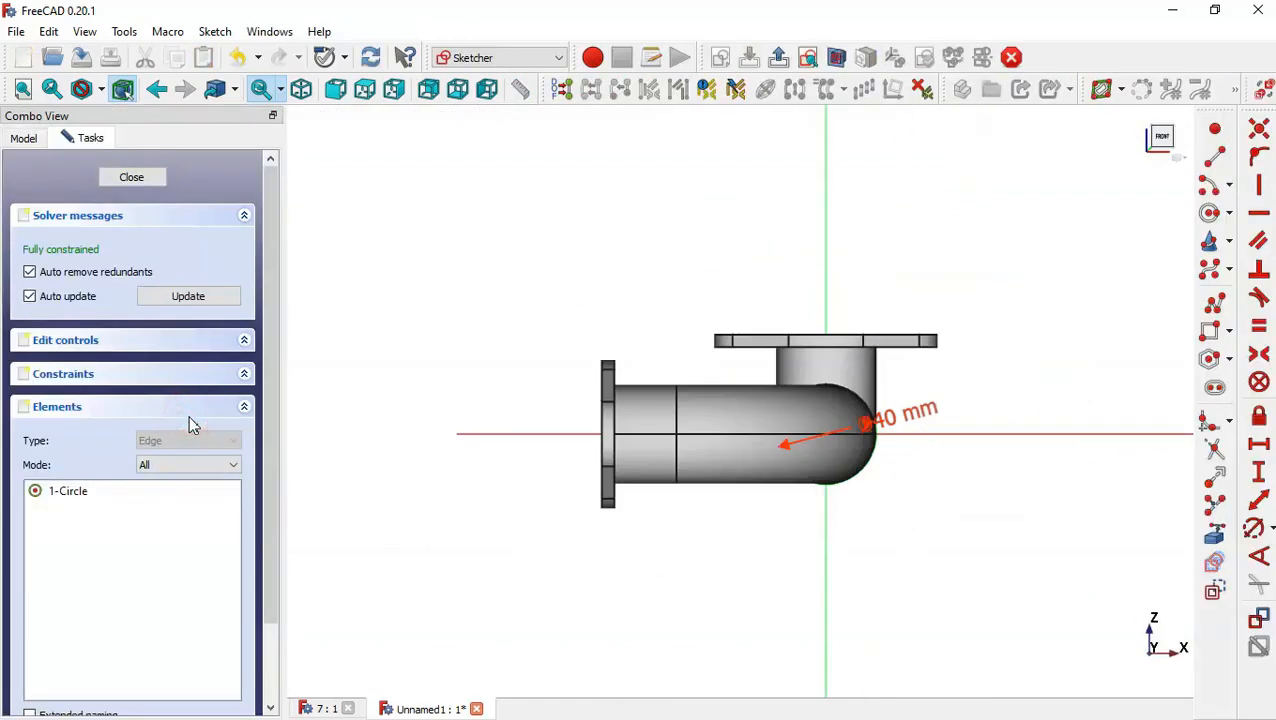
{"action": "left_click", "coordinate": [836, 57]}
{"action": "scroll", "coordinate": [913, 422], "scroll_direction": "up", "scroll_amount": 4}
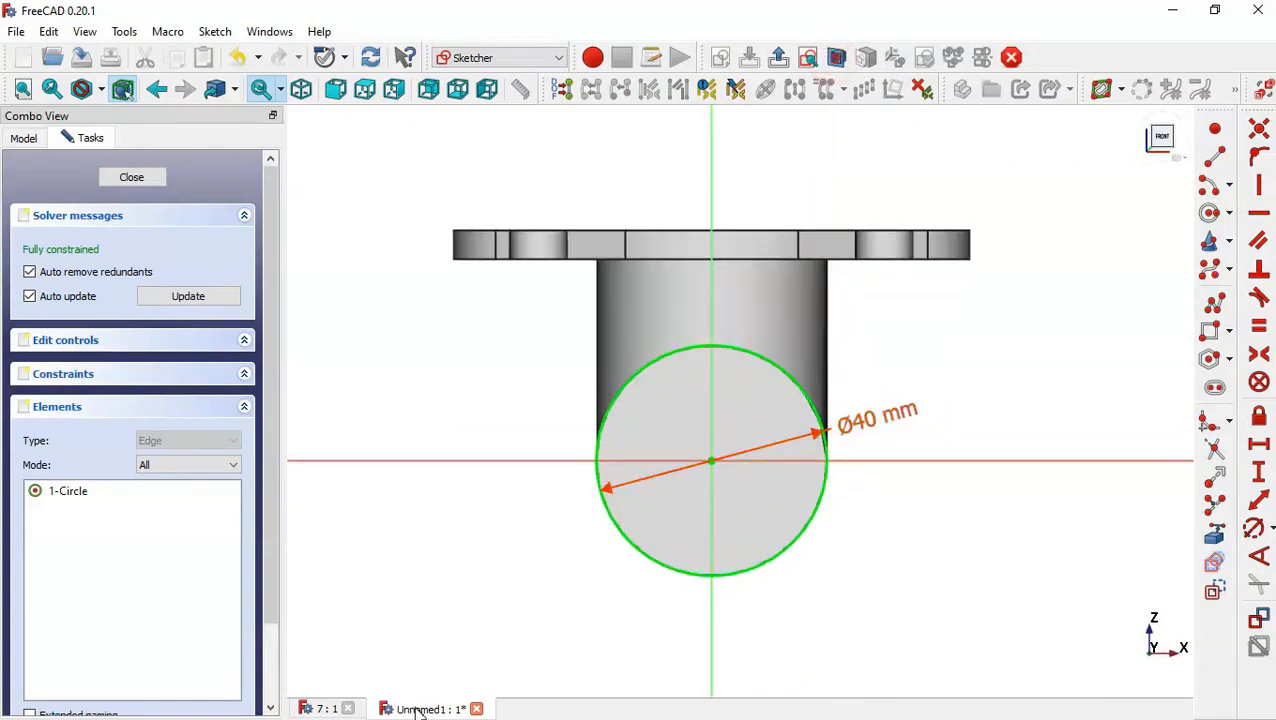
{"action": "left_click", "coordinate": [311, 708]}
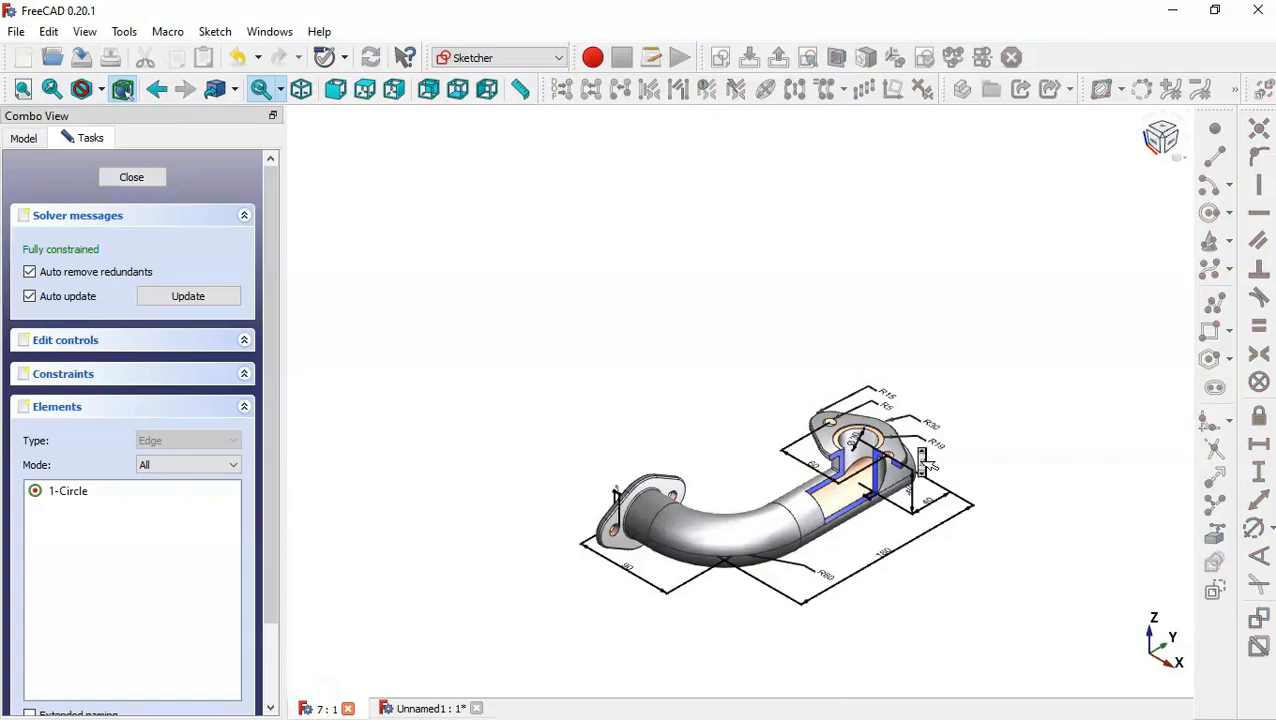
{"action": "scroll", "coordinate": [715, 440], "scroll_direction": "up", "scroll_amount": 5}
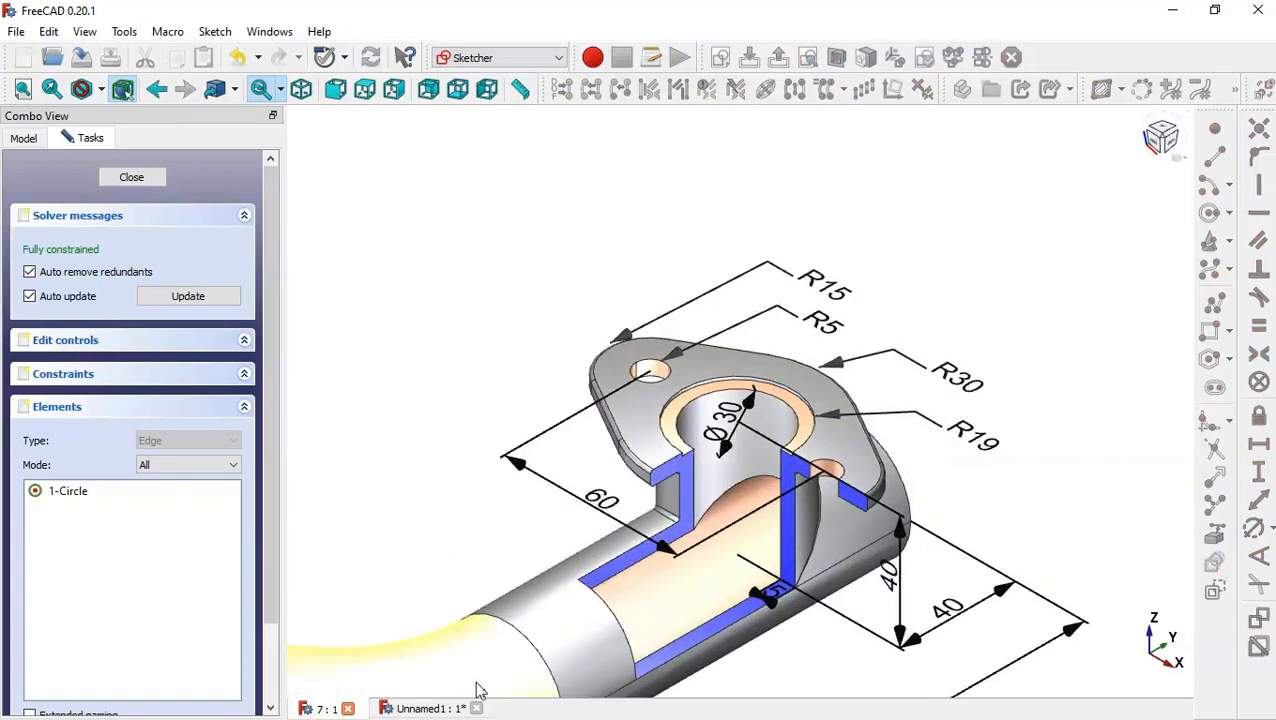
{"action": "left_click", "coordinate": [440, 708]}
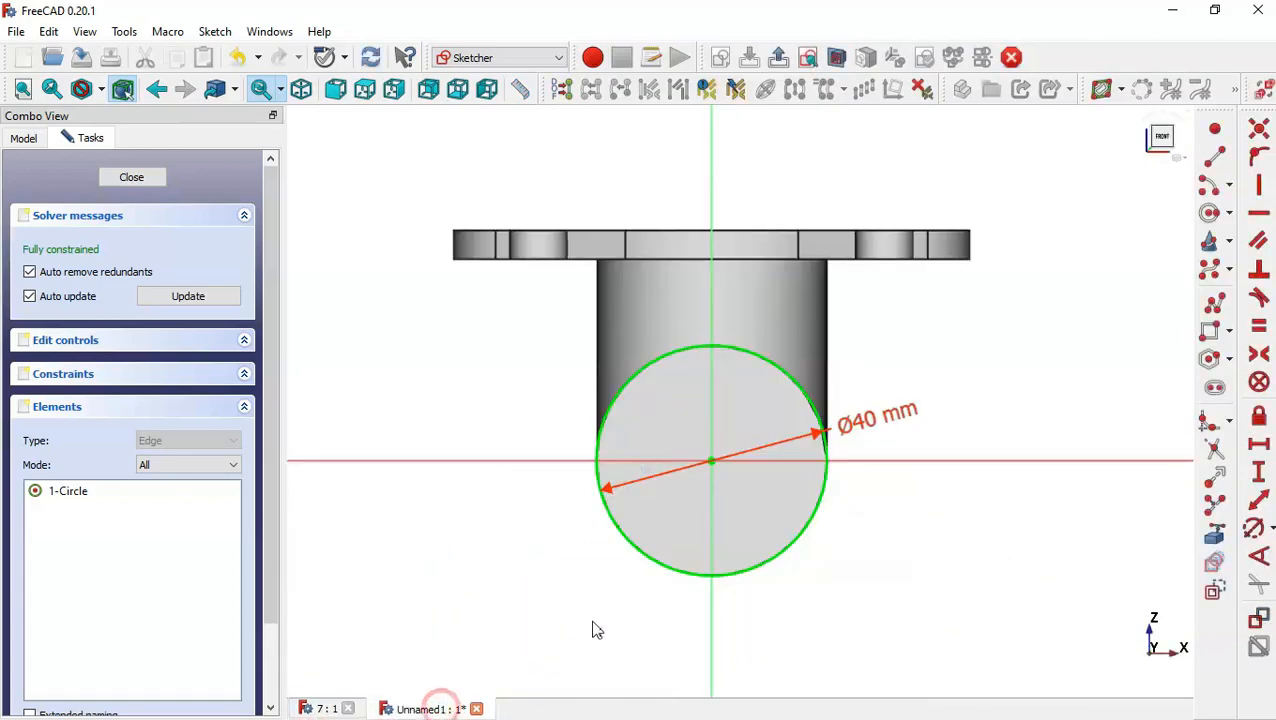
{"action": "double_click", "coordinate": [870, 422]}
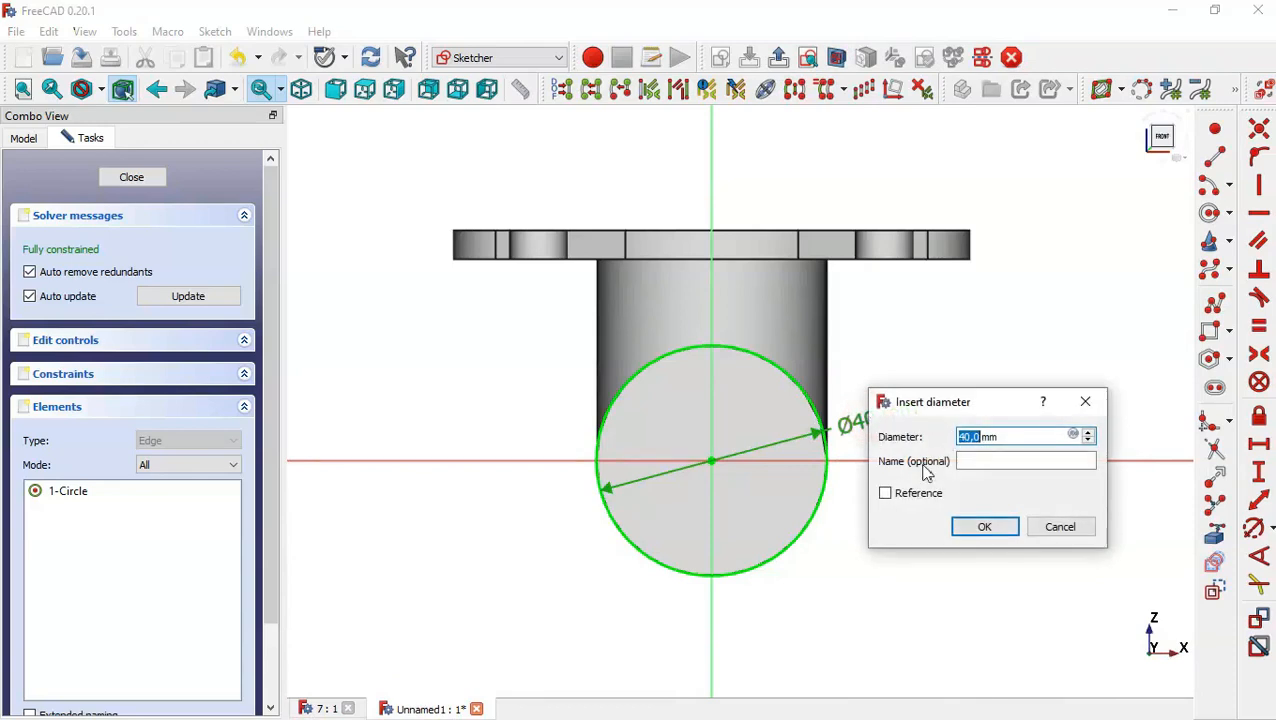
{"action": "type", "text": "30"}
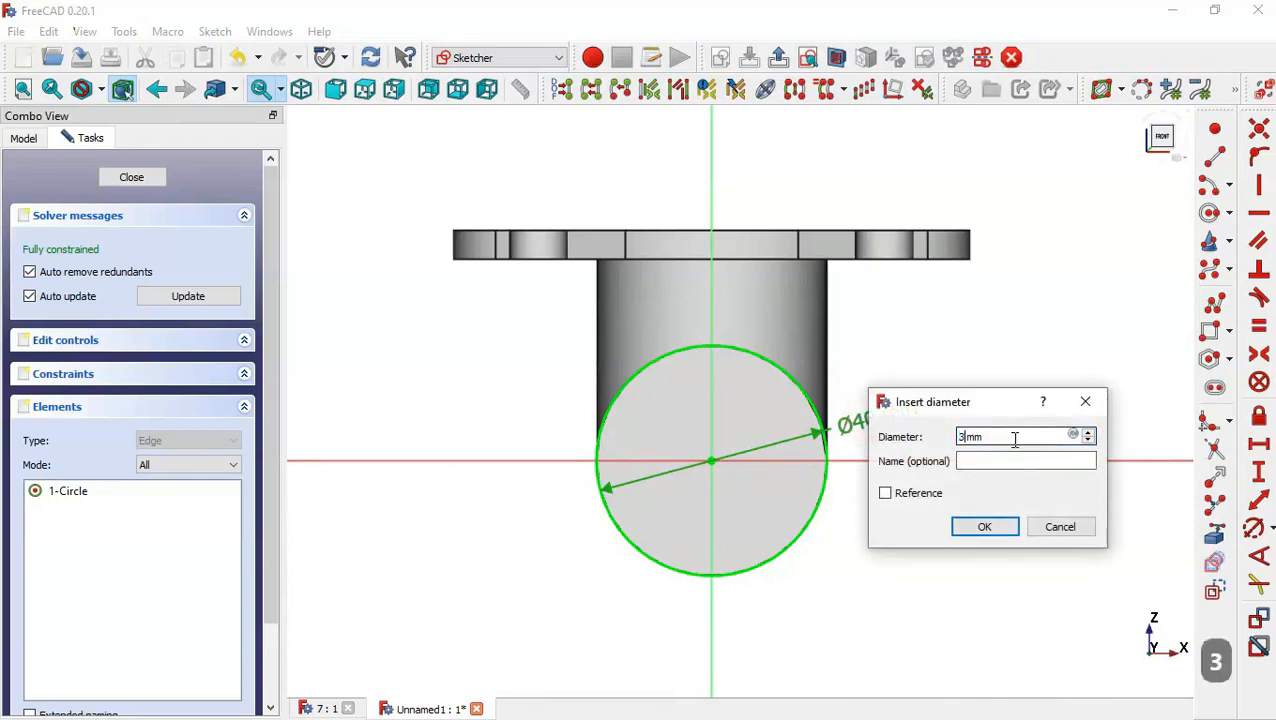
{"action": "key", "text": "Return"}
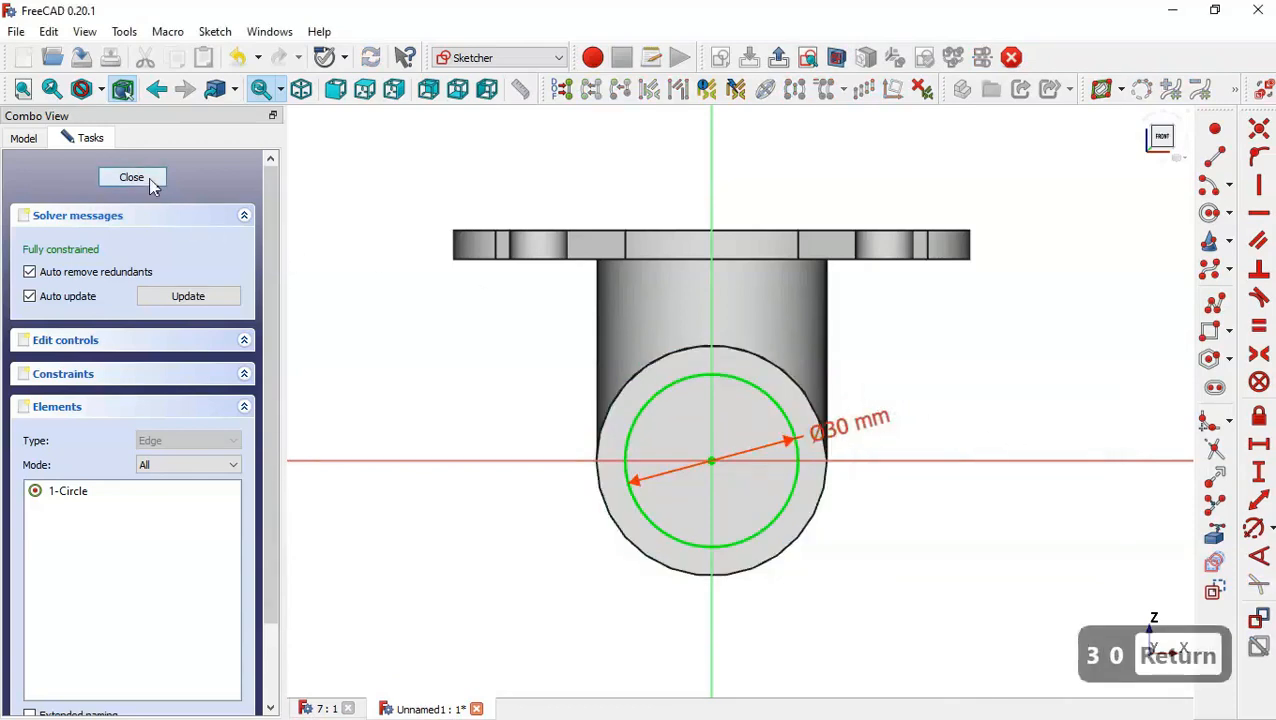
{"action": "left_click", "coordinate": [149, 177]}
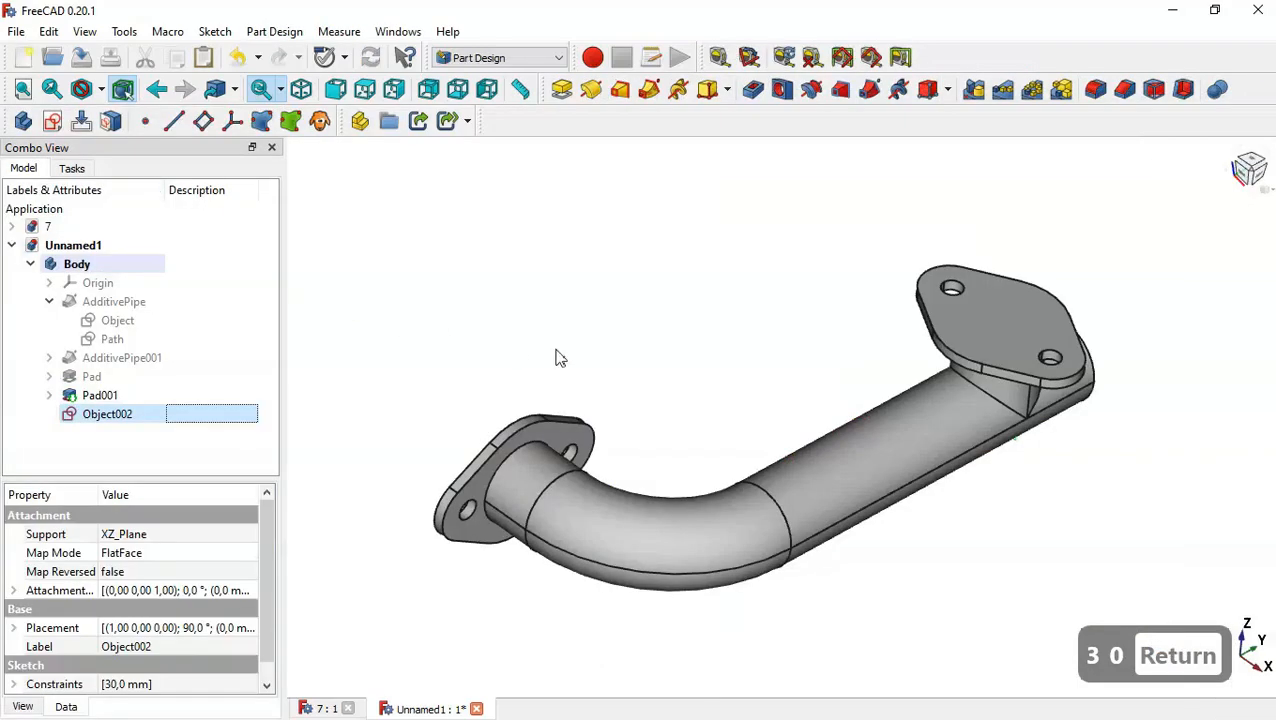
Sweep the 30 mm sketch along the first pipe's Path as a subtractive pipe to hollow the bore.
{"action": "left_click", "coordinate": [122, 341]}
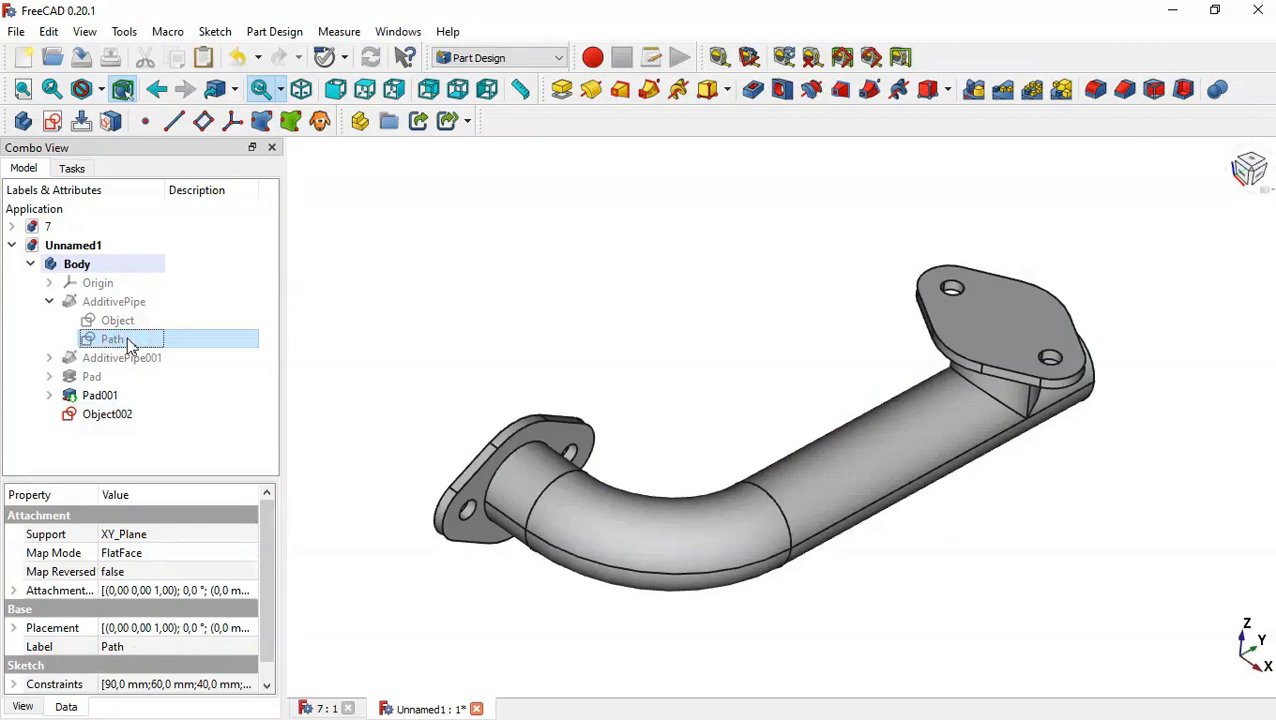
{"action": "key", "text": "space"}
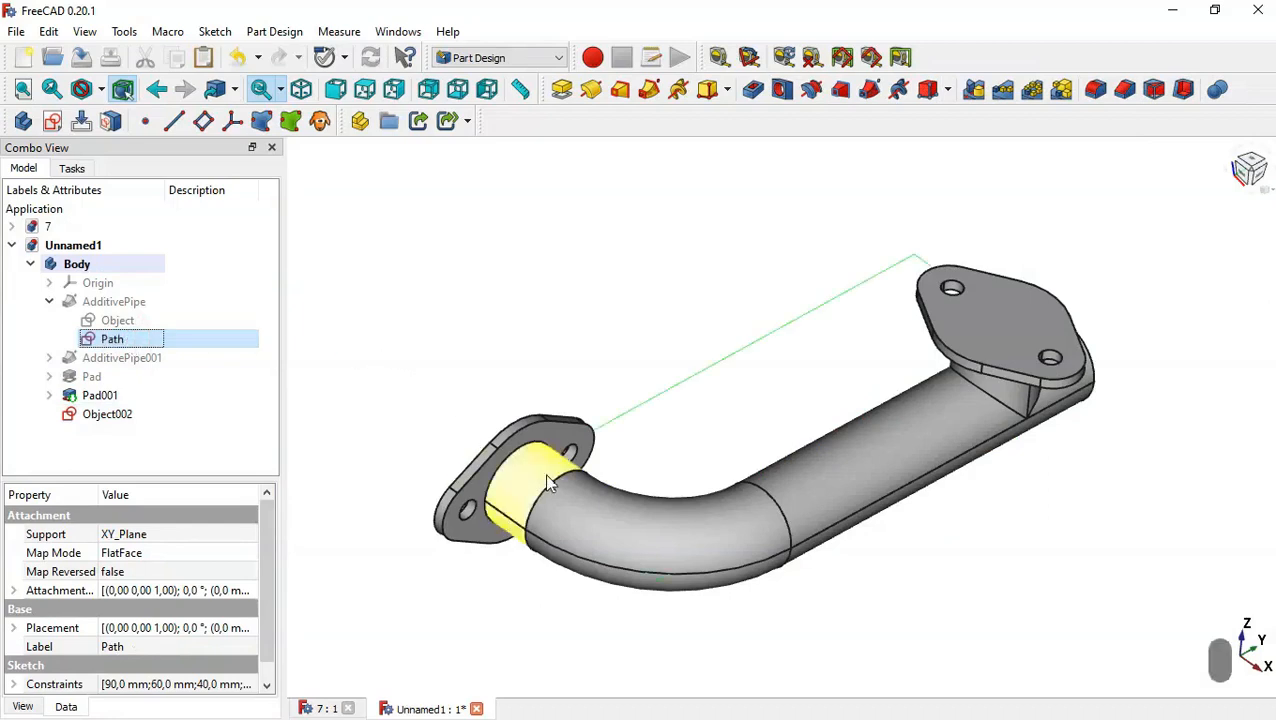
{"action": "left_click", "coordinate": [585, 502]}
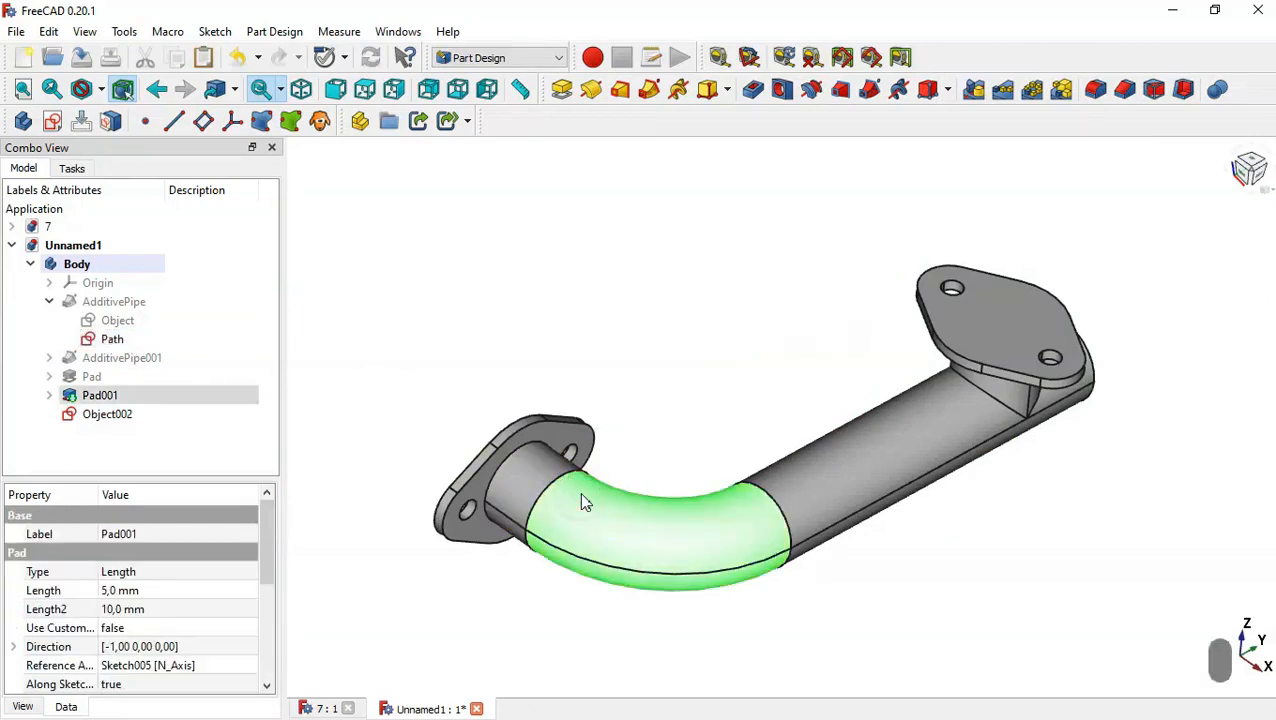
{"action": "key", "text": "space"}
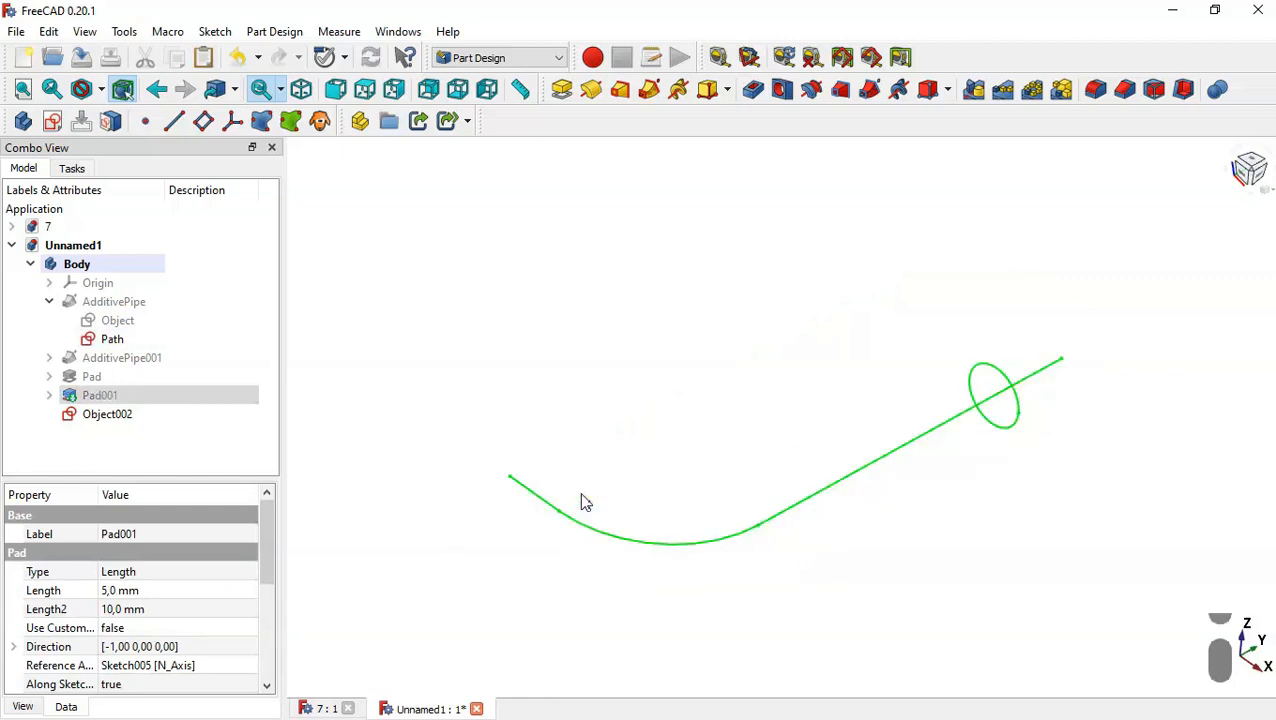
{"action": "left_click", "coordinate": [142, 414]}
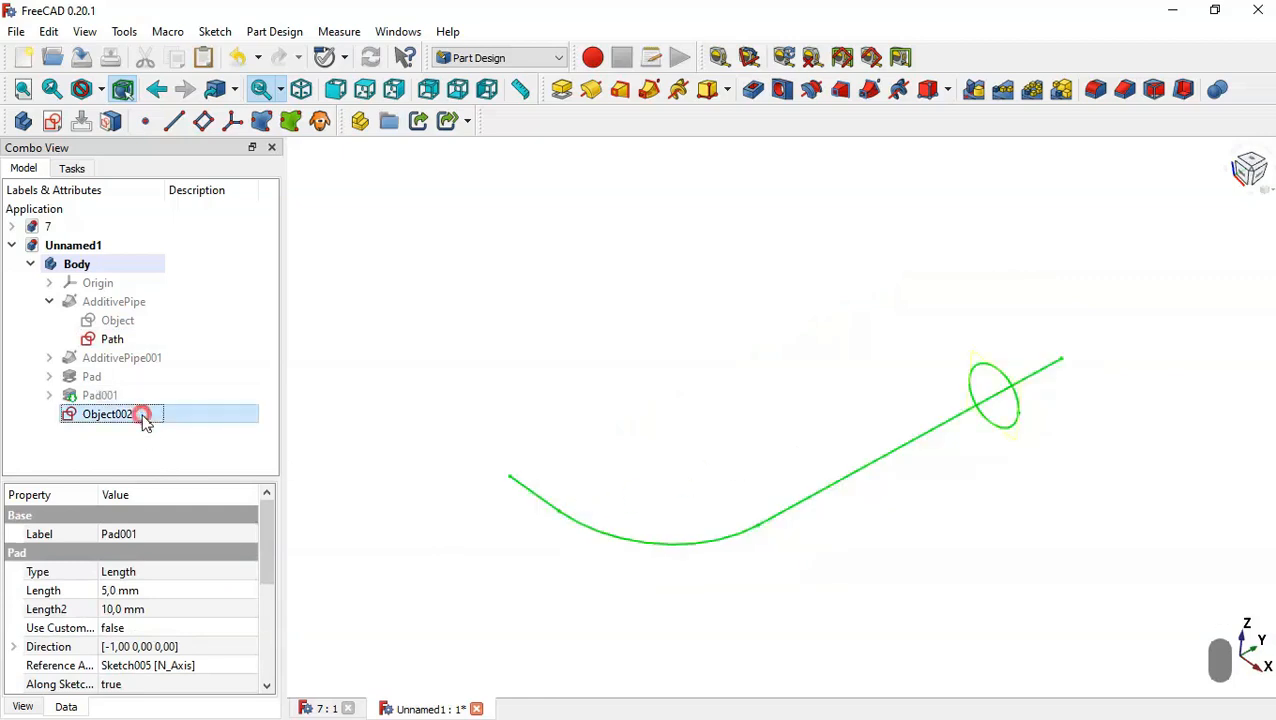
{"action": "left_click", "coordinate": [872, 89]}
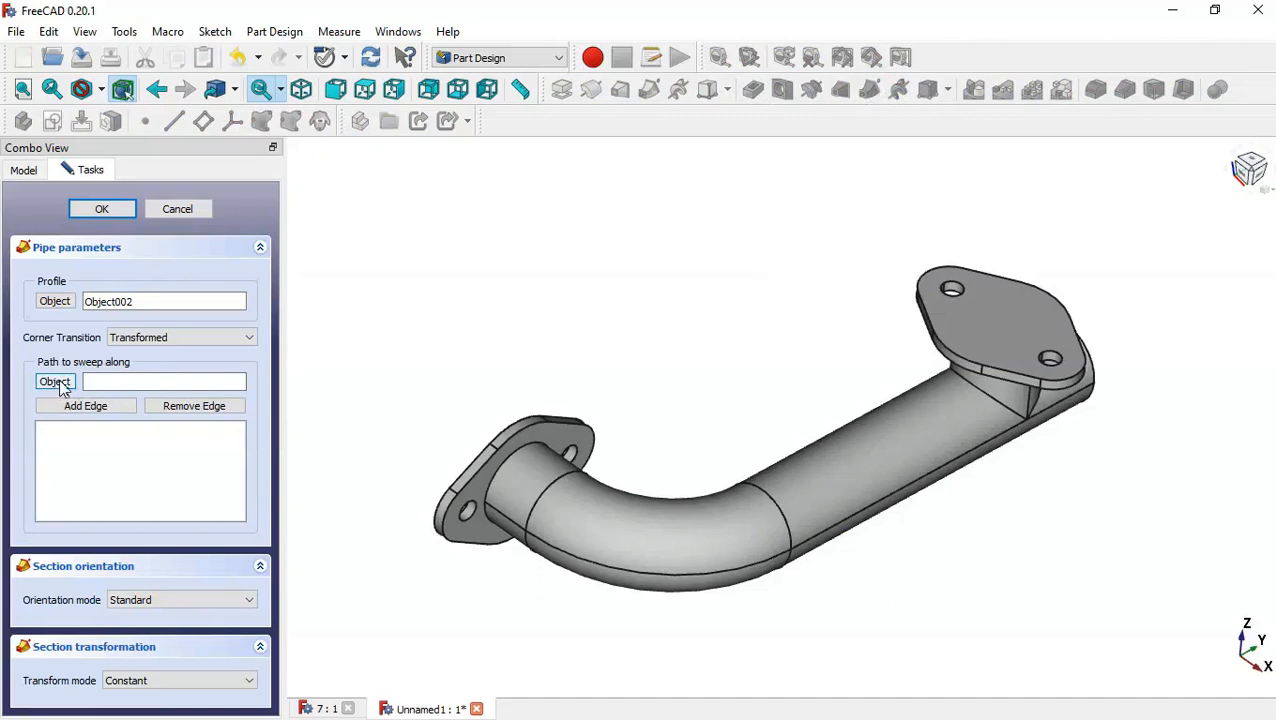
{"action": "left_click", "coordinate": [25, 170]}
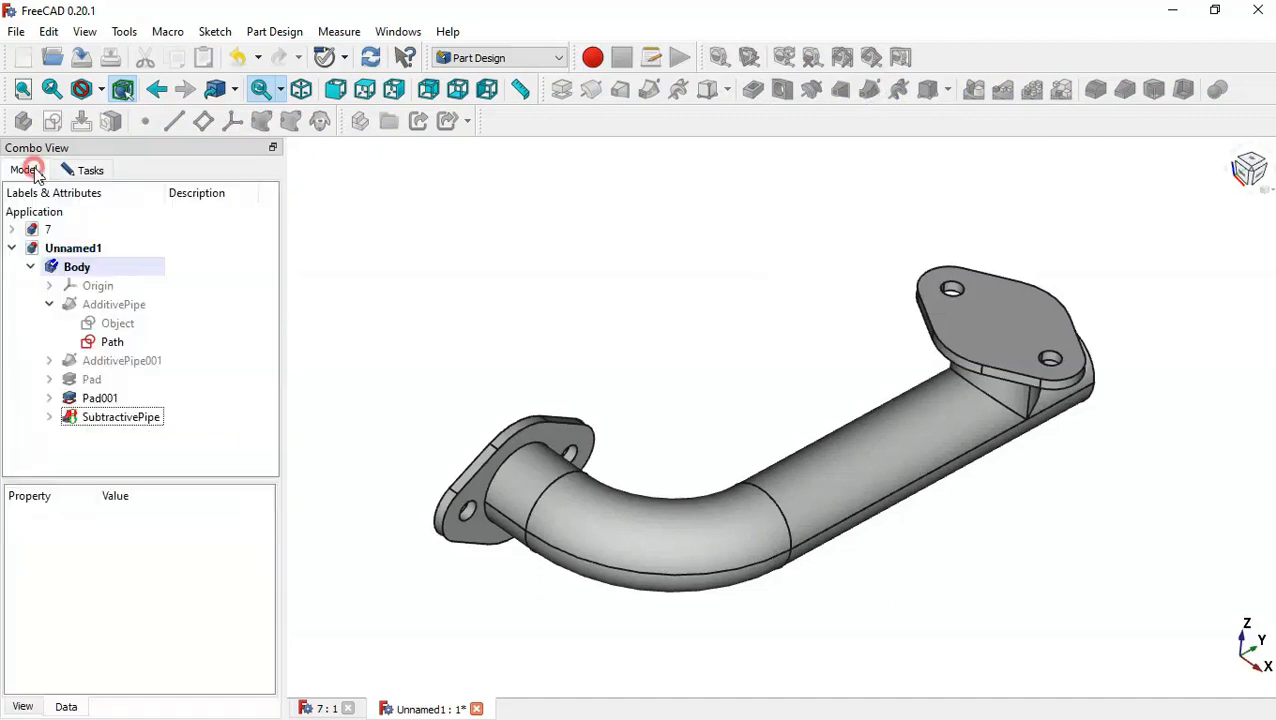
{"action": "left_click", "coordinate": [134, 343]}
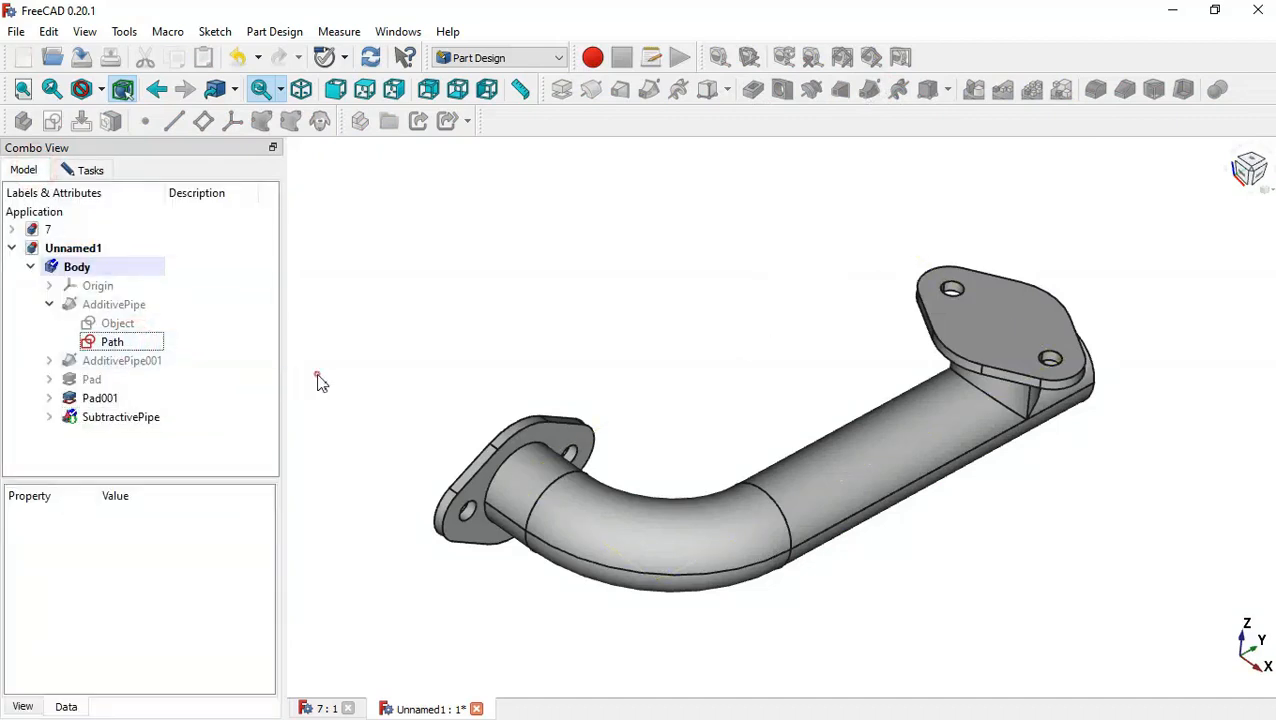
{"action": "middle_click_drag", "start_coordinate": [316, 373], "coordinate": [575, 413]}
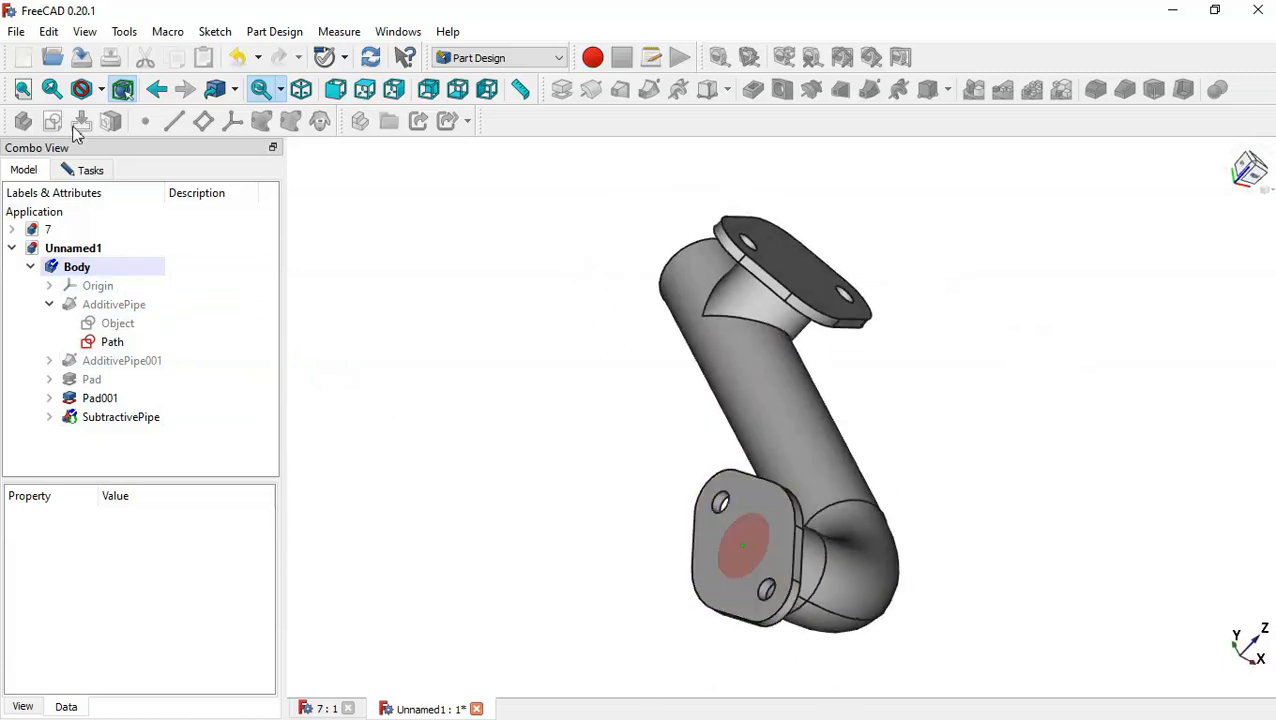
{"action": "left_click", "coordinate": [92, 171]}
{"action": "left_click", "coordinate": [106, 211]}
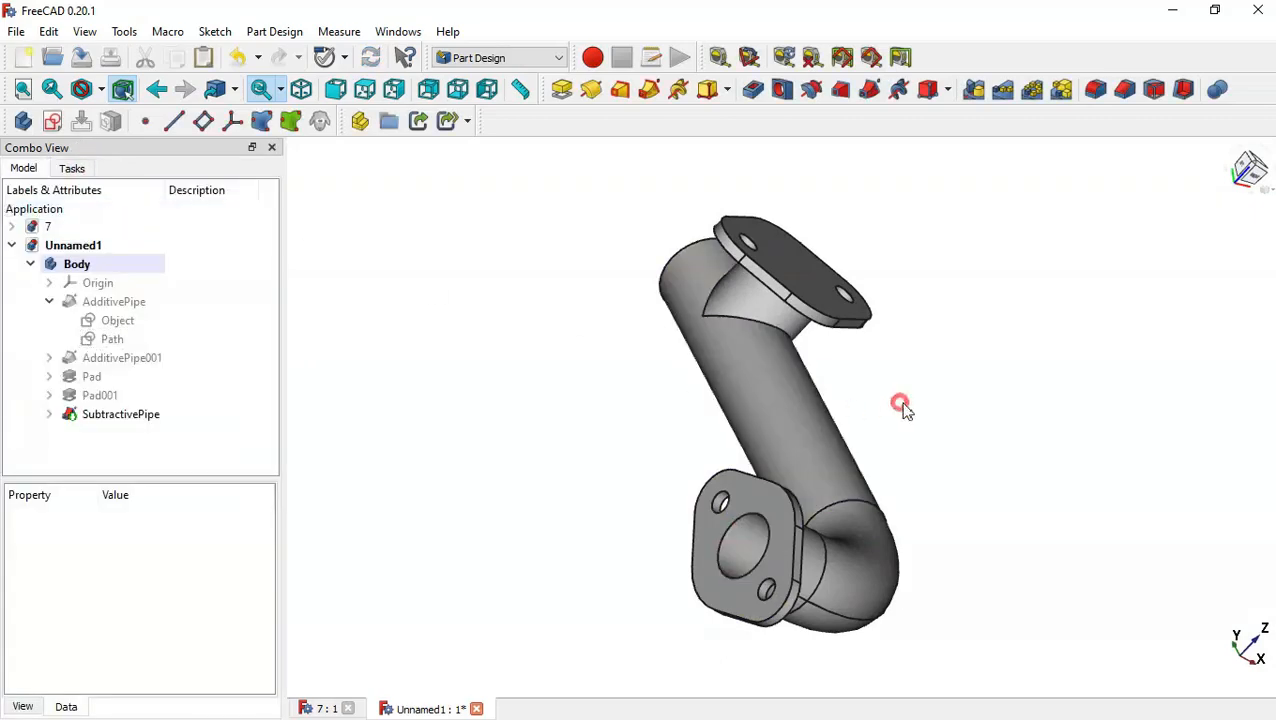
{"action": "middle_click_drag", "start_coordinate": [900, 407], "coordinate": [545, 462]}
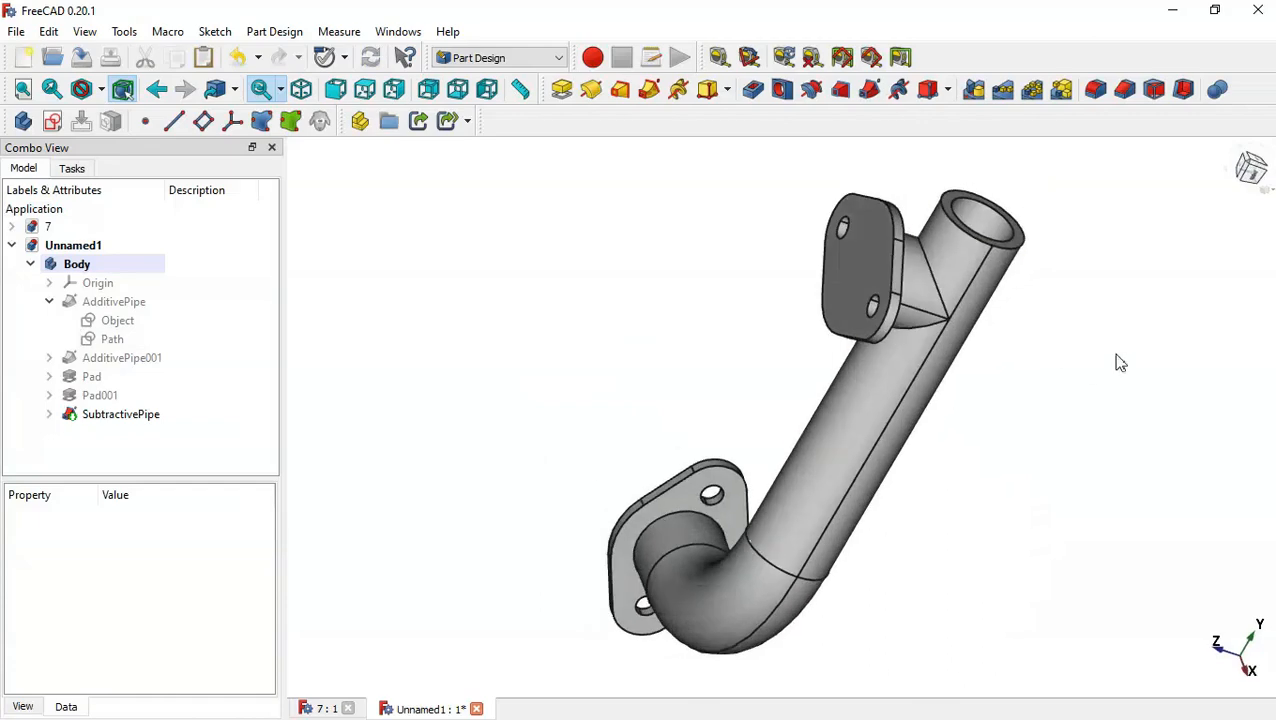
{"action": "middle_click_drag", "start_coordinate": [1115, 353], "coordinate": [1173, 407]}
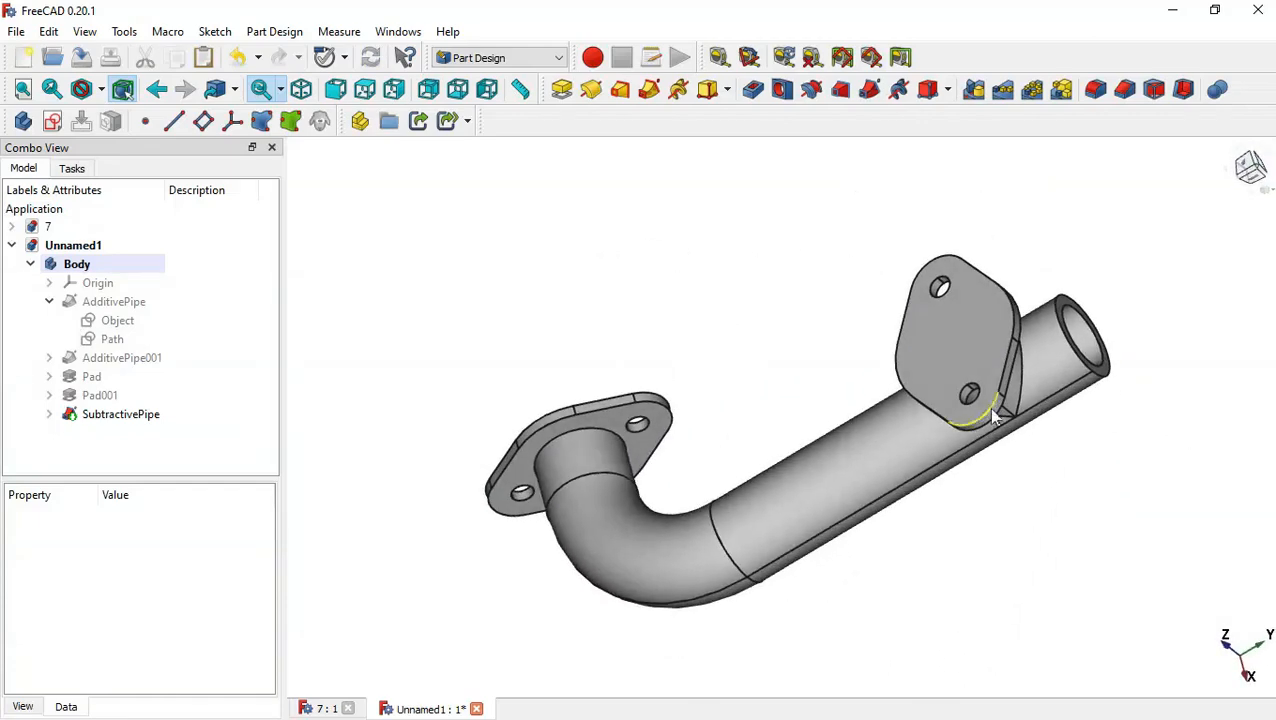
Copy the branch pipe's profile sketch Object001, adjusting which dependencies are exported with it.
{"action": "middle_click_drag", "start_coordinate": [609, 369], "coordinate": [812, 376]}
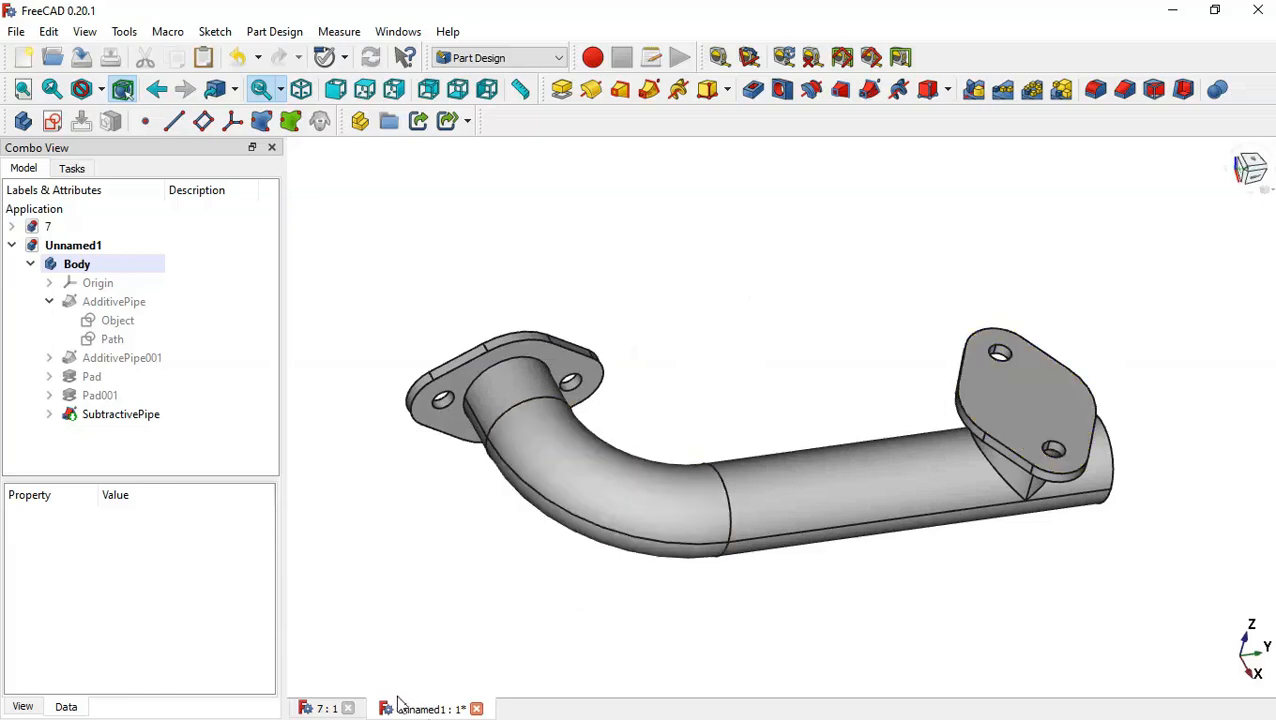
{"action": "left_click", "coordinate": [49, 301]}
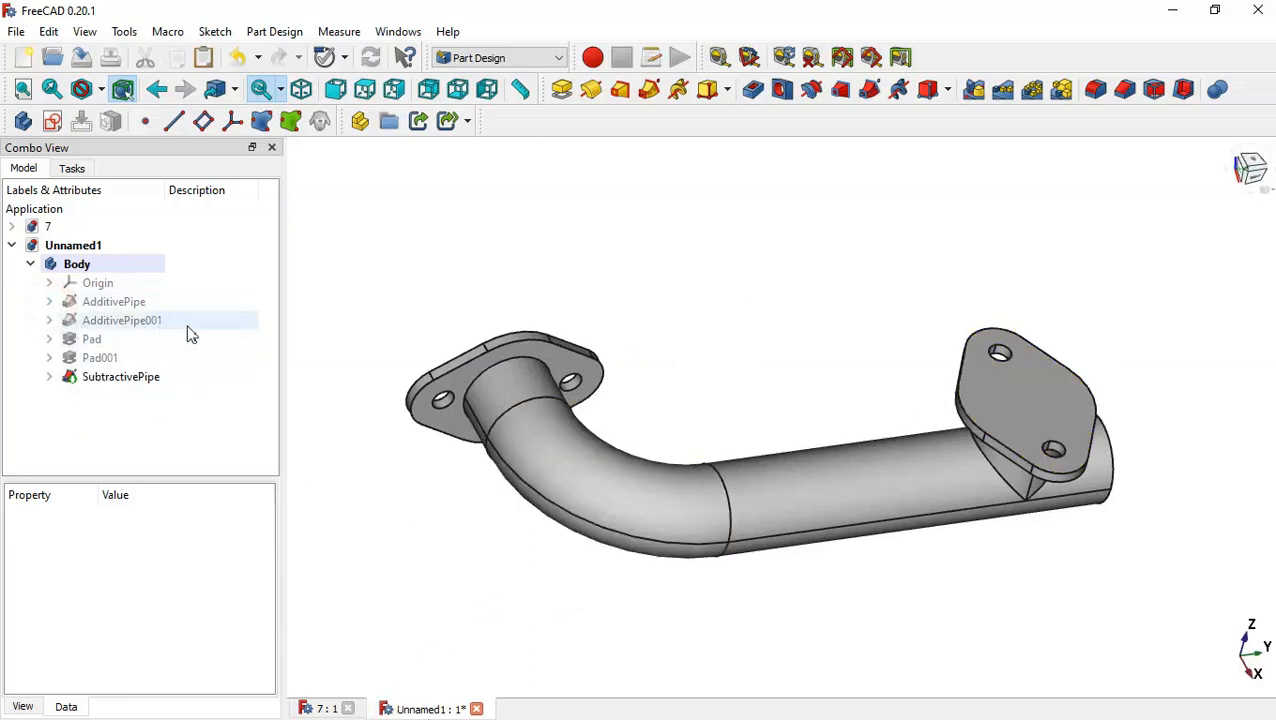
{"action": "left_click", "coordinate": [49, 320]}
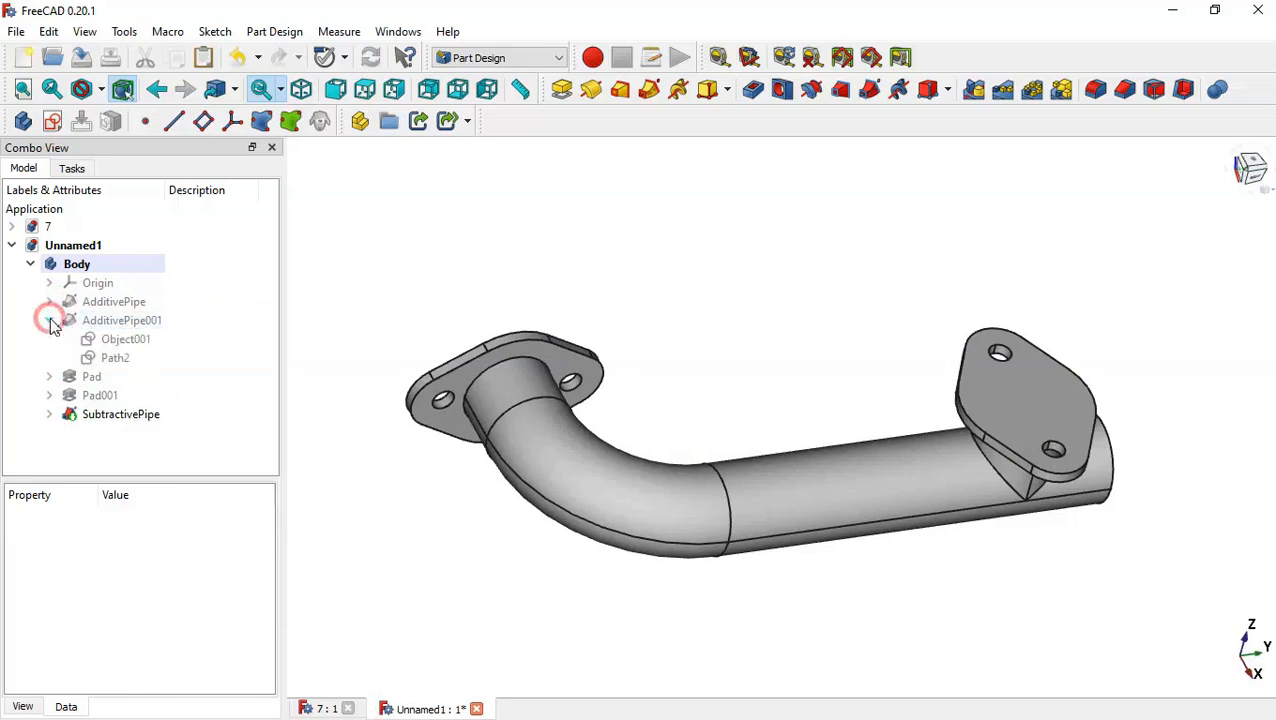
{"action": "left_click", "coordinate": [136, 340]}
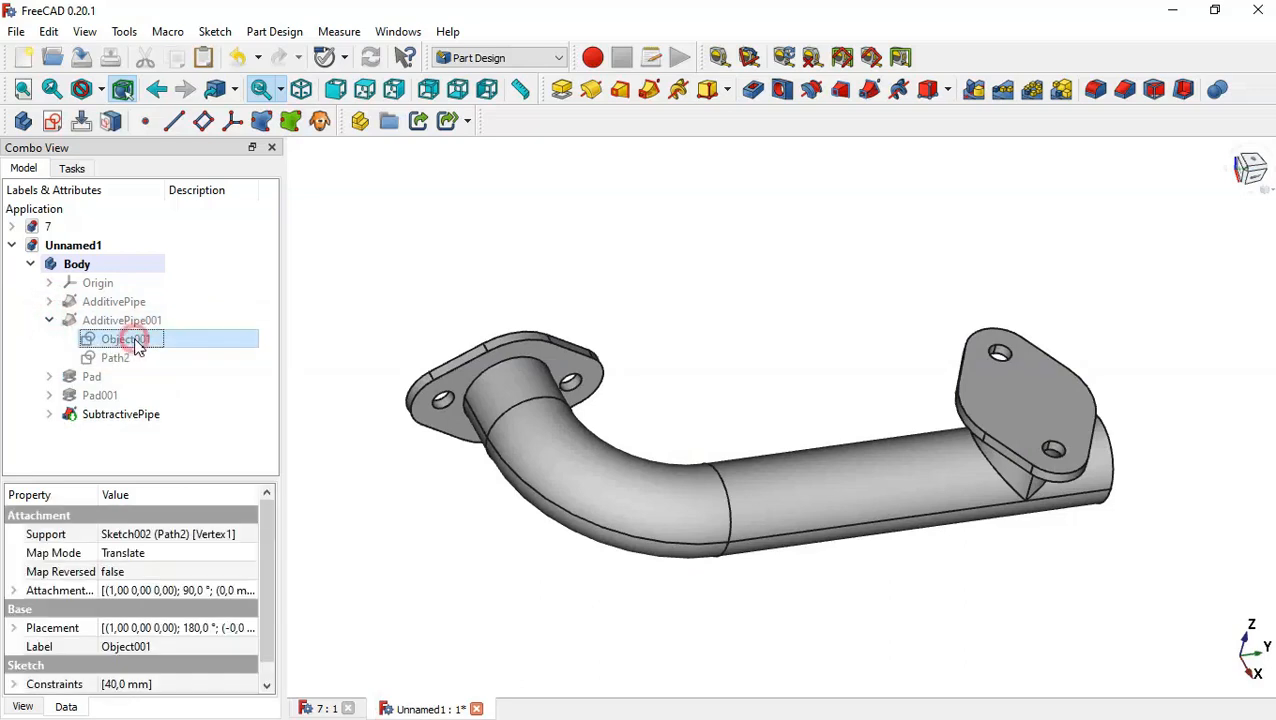
{"action": "right_click", "coordinate": [138, 346]}
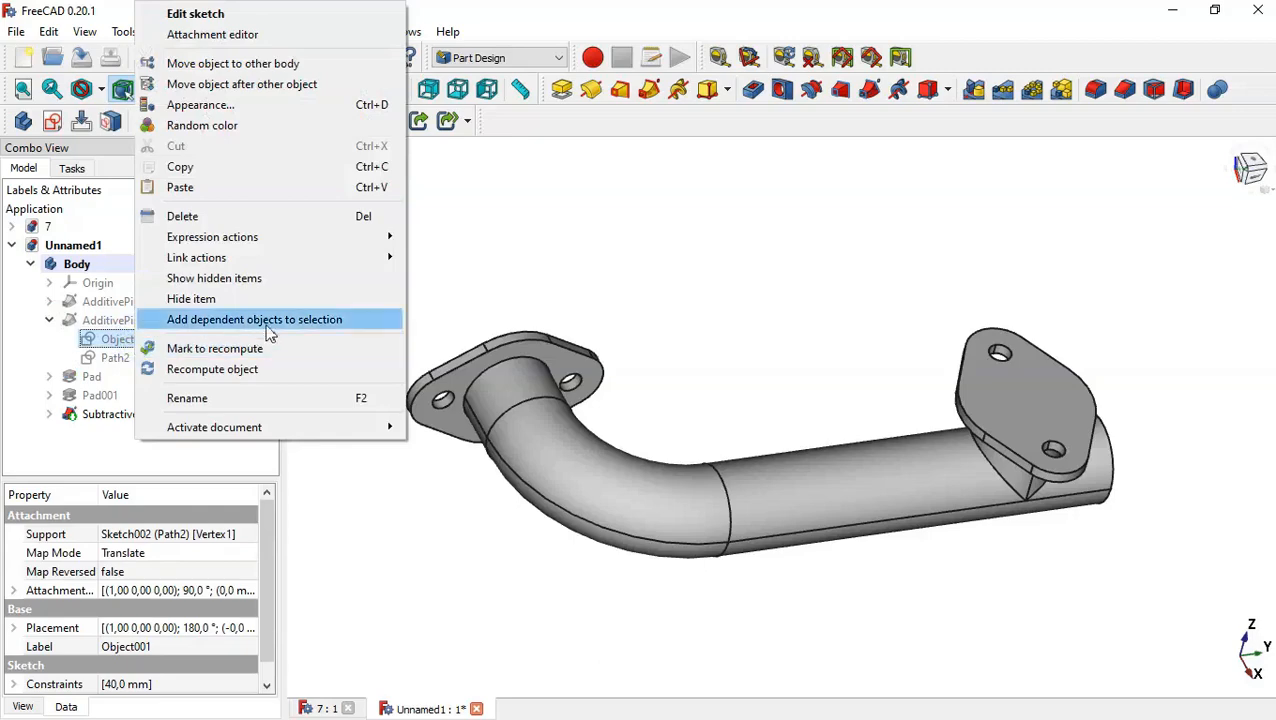
{"action": "left_click", "coordinate": [341, 172]}
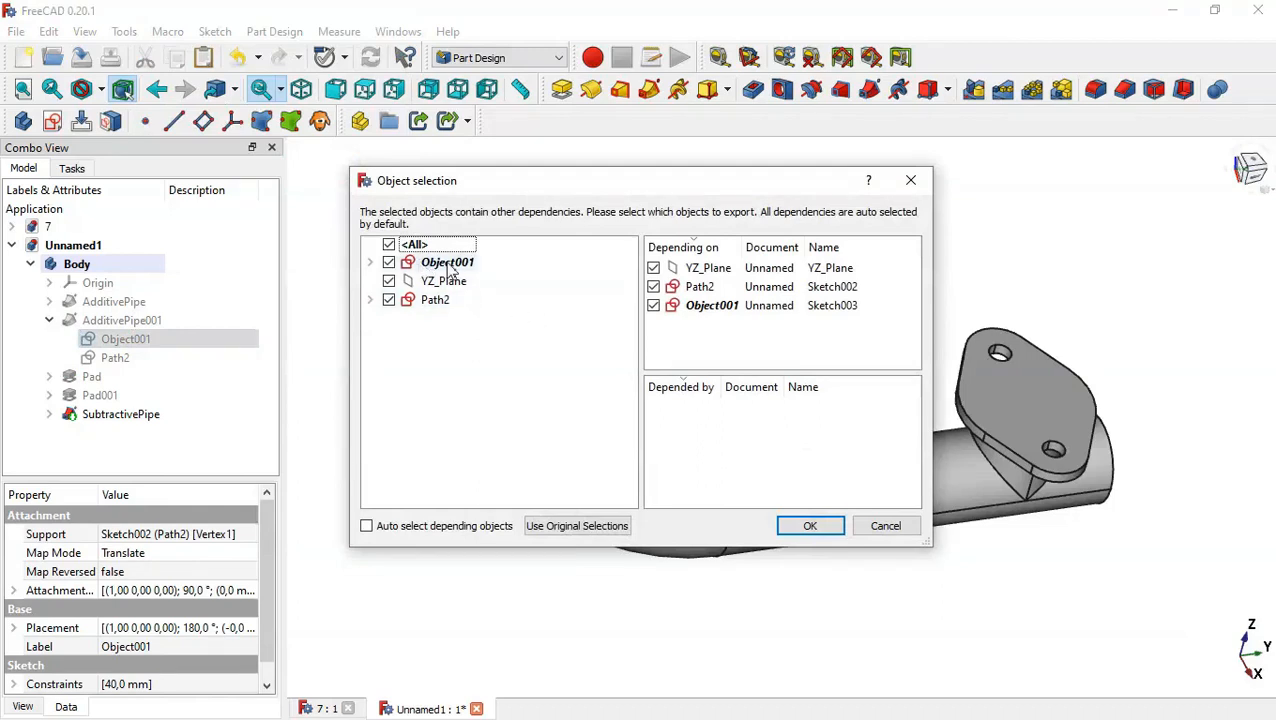
{"action": "left_click", "coordinate": [389, 262]}
{"action": "left_click", "coordinate": [389, 262]}
{"action": "left_click", "coordinate": [805, 526]}
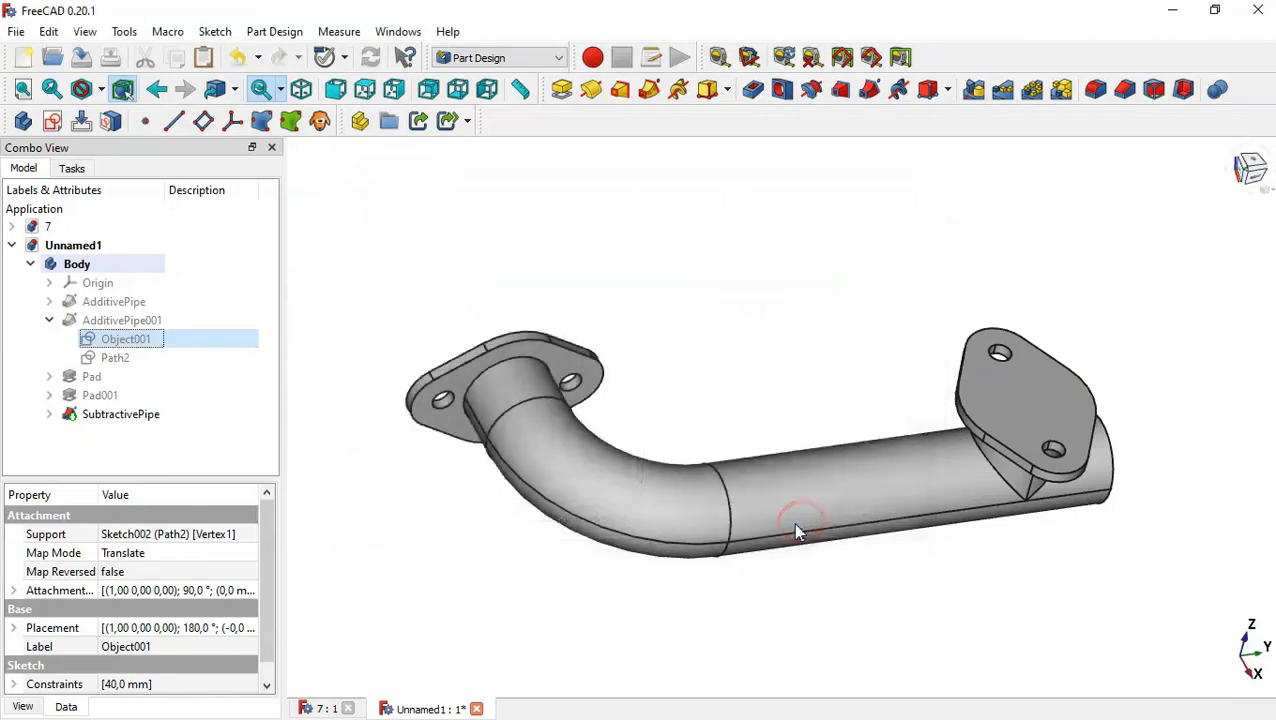
Paste the copied profile sketch and move it into the Body.
{"action": "left_click", "coordinate": [49, 321]}
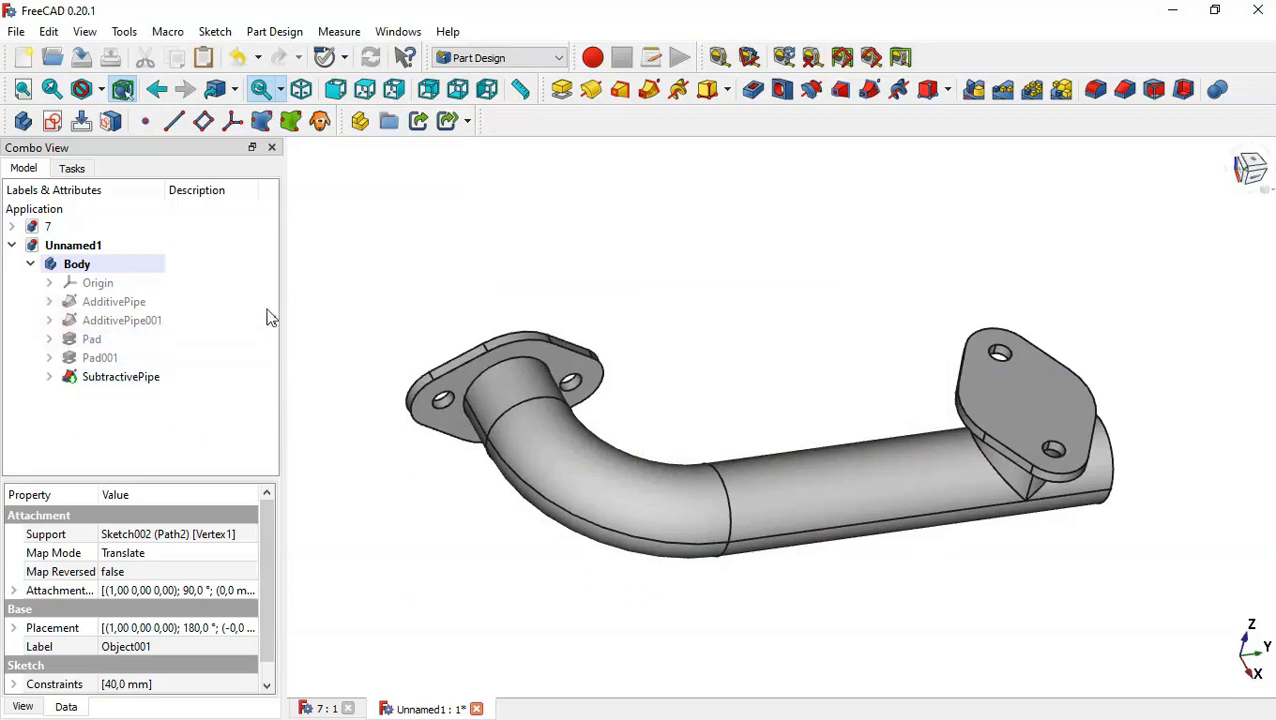
{"action": "left_click", "coordinate": [204, 58]}
{"action": "left_click", "coordinate": [96, 398]}
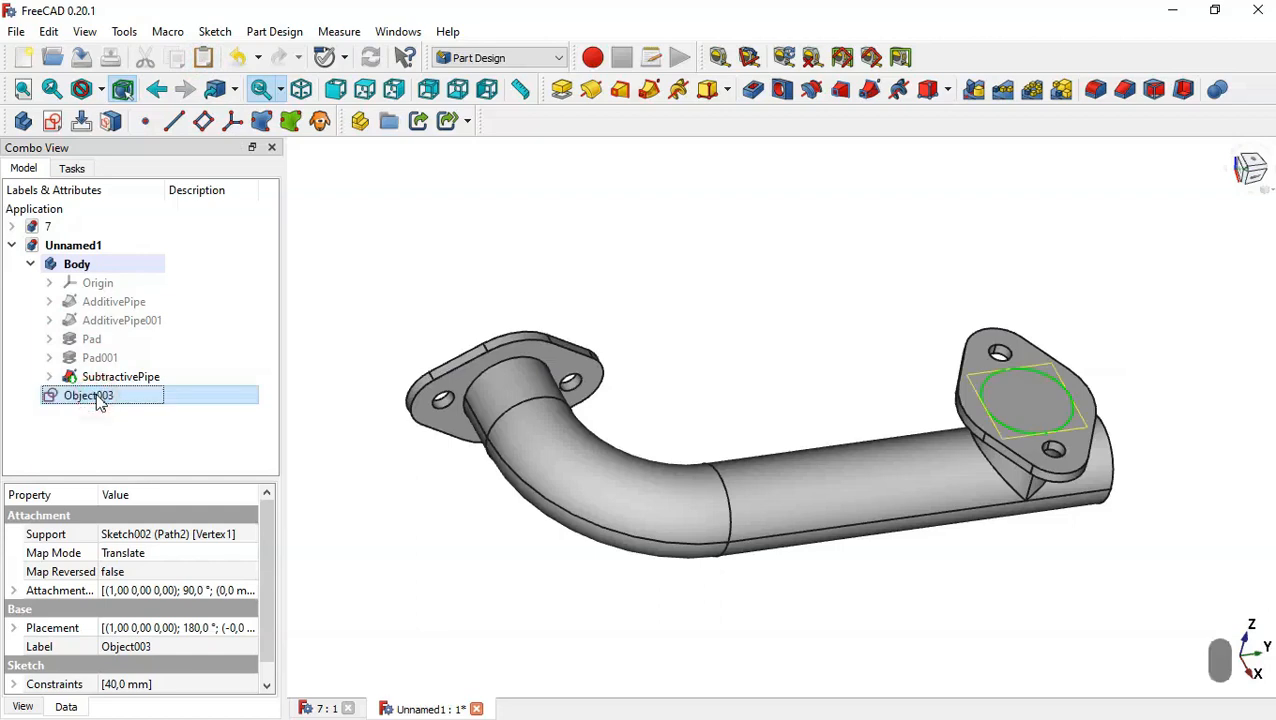
{"action": "left_click_drag", "start_coordinate": [118, 405], "coordinate": [128, 266]}
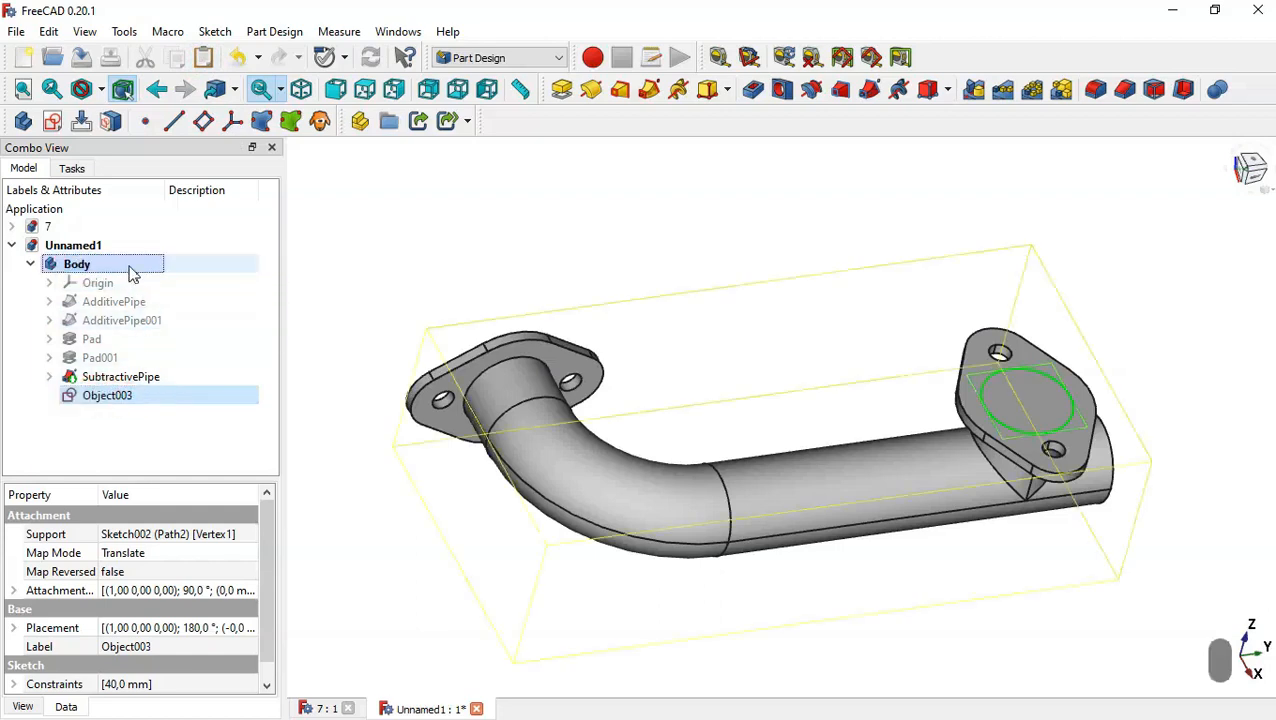
Make the branch pipe's Path2 sketch visible and select the pasted profile sketch.
{"action": "left_click", "coordinate": [49, 320]}
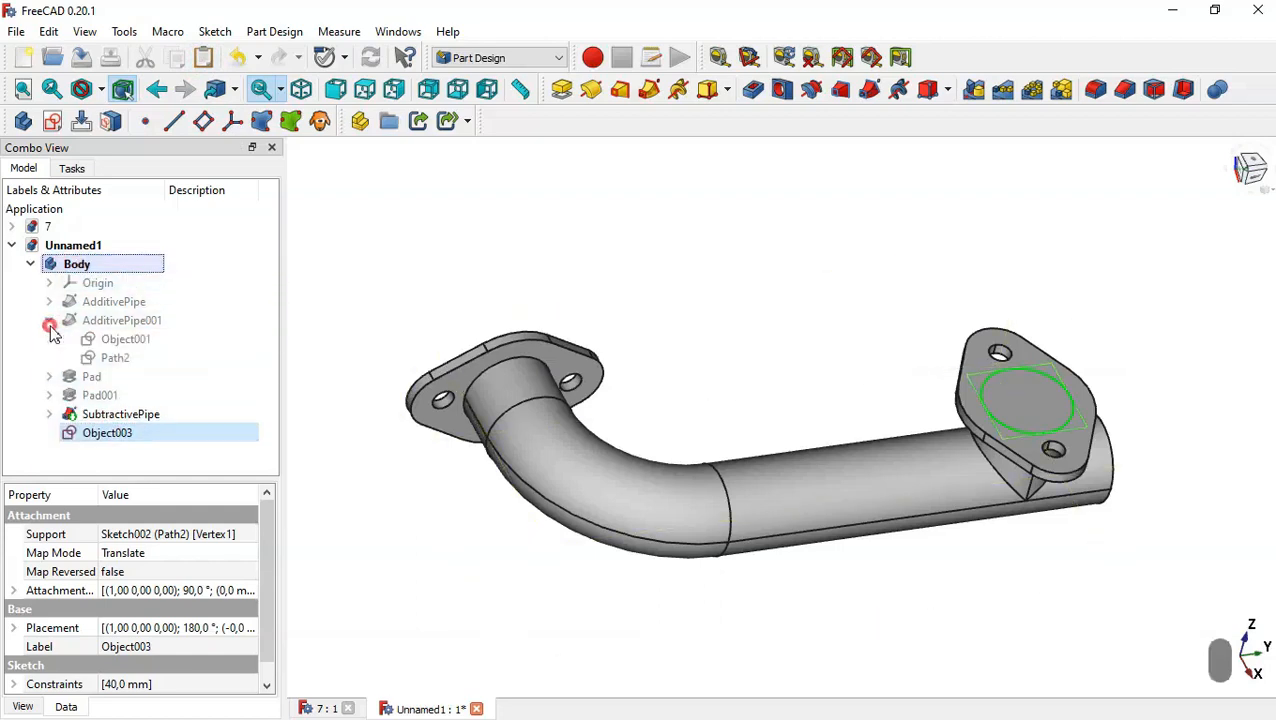
{"action": "left_click", "coordinate": [147, 362]}
{"action": "key", "text": "space"}
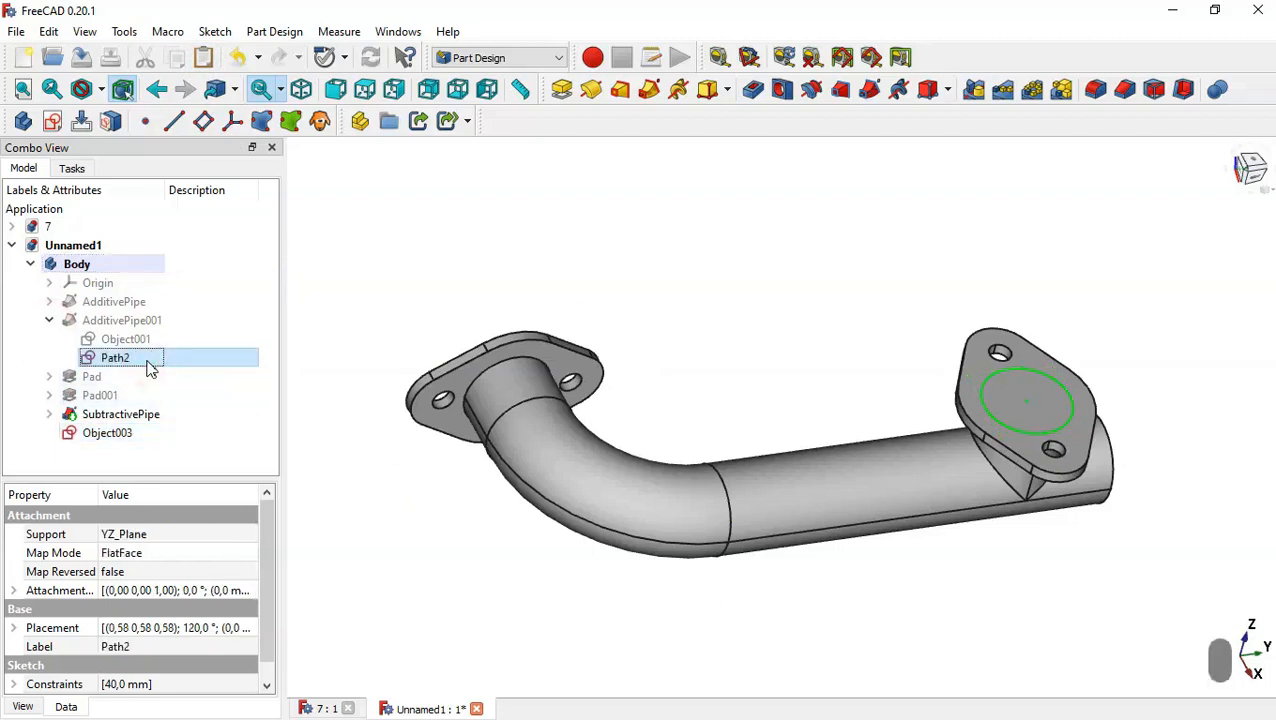
{"action": "left_click", "coordinate": [205, 440]}
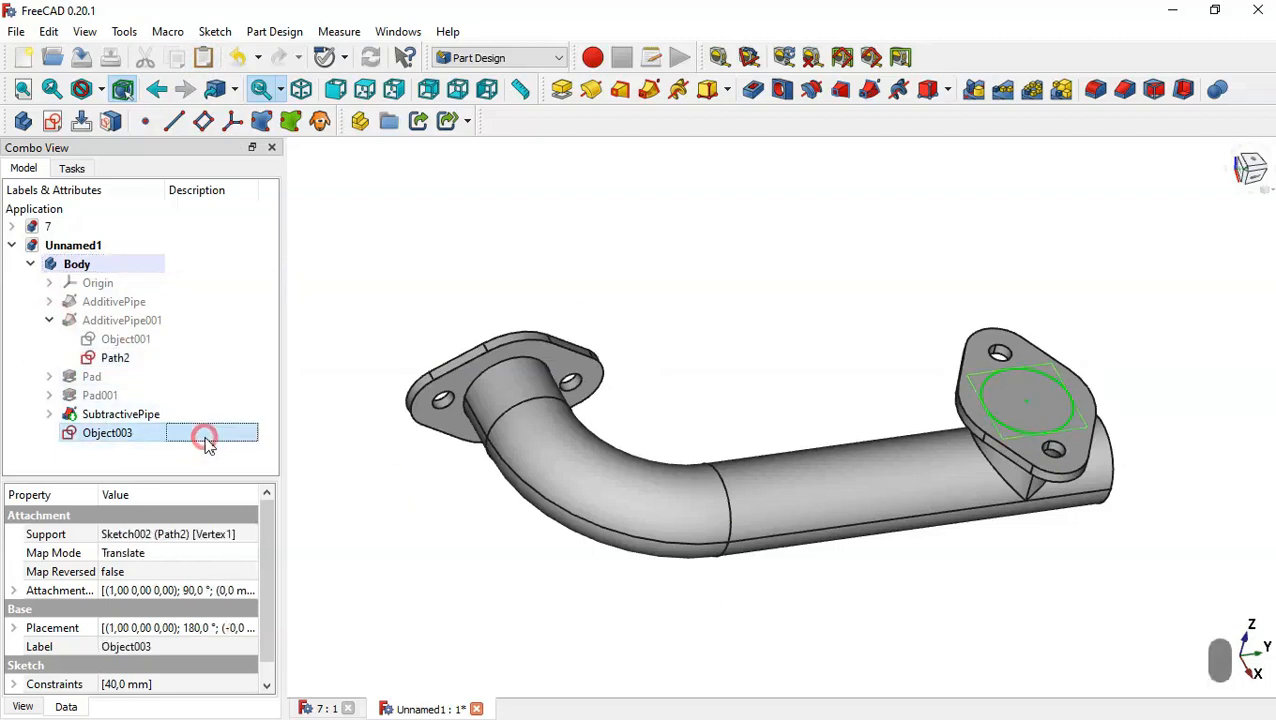
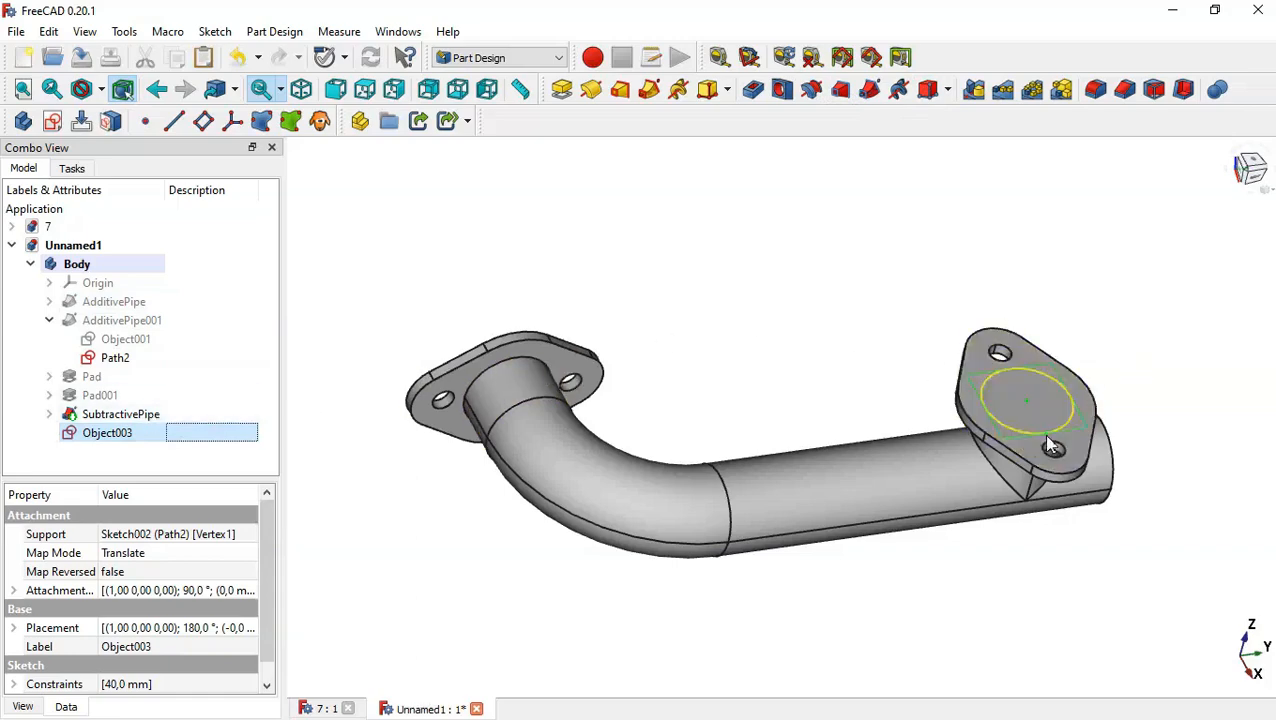
Open the pasted profile sketch, set its circle's diameter to 30 mm, and close the sketch.
{"action": "double_click", "coordinate": [196, 436]}
{"action": "scroll", "coordinate": [890, 190], "scroll_direction": "down", "scroll_amount": 6}
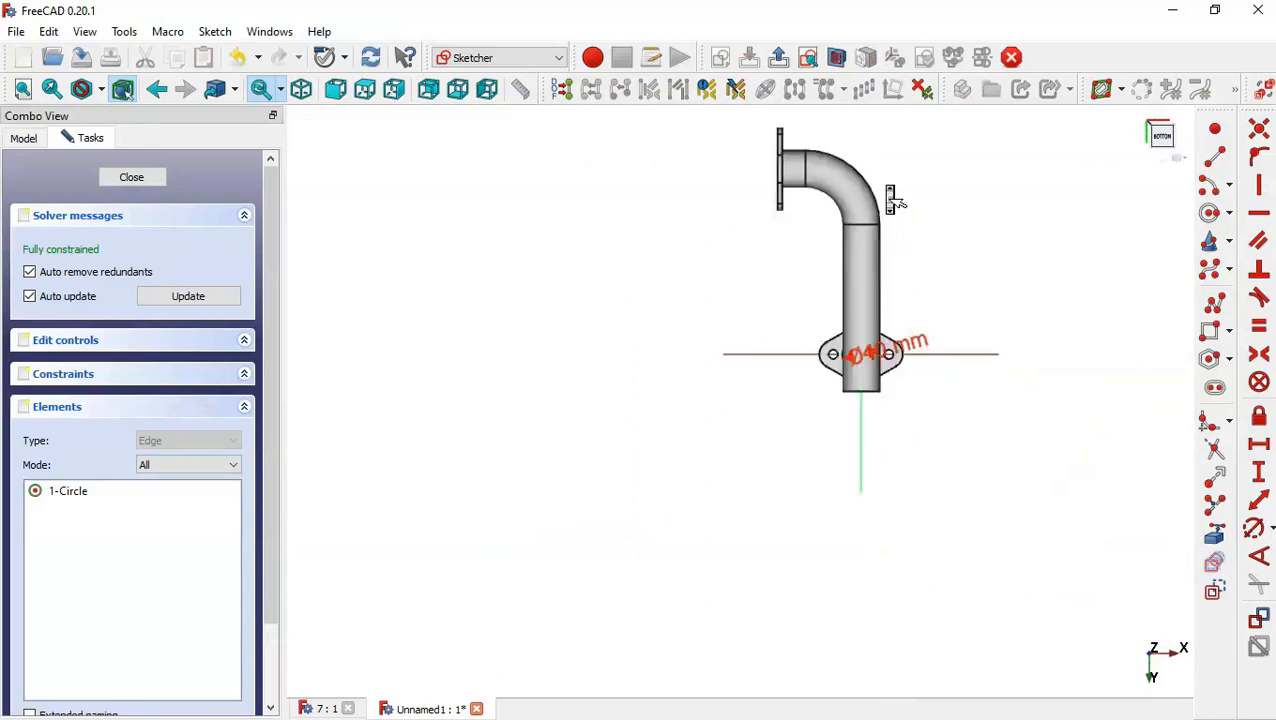
{"action": "left_click", "coordinate": [836, 58]}
{"action": "scroll", "coordinate": [920, 311], "scroll_direction": "up", "scroll_amount": 6}
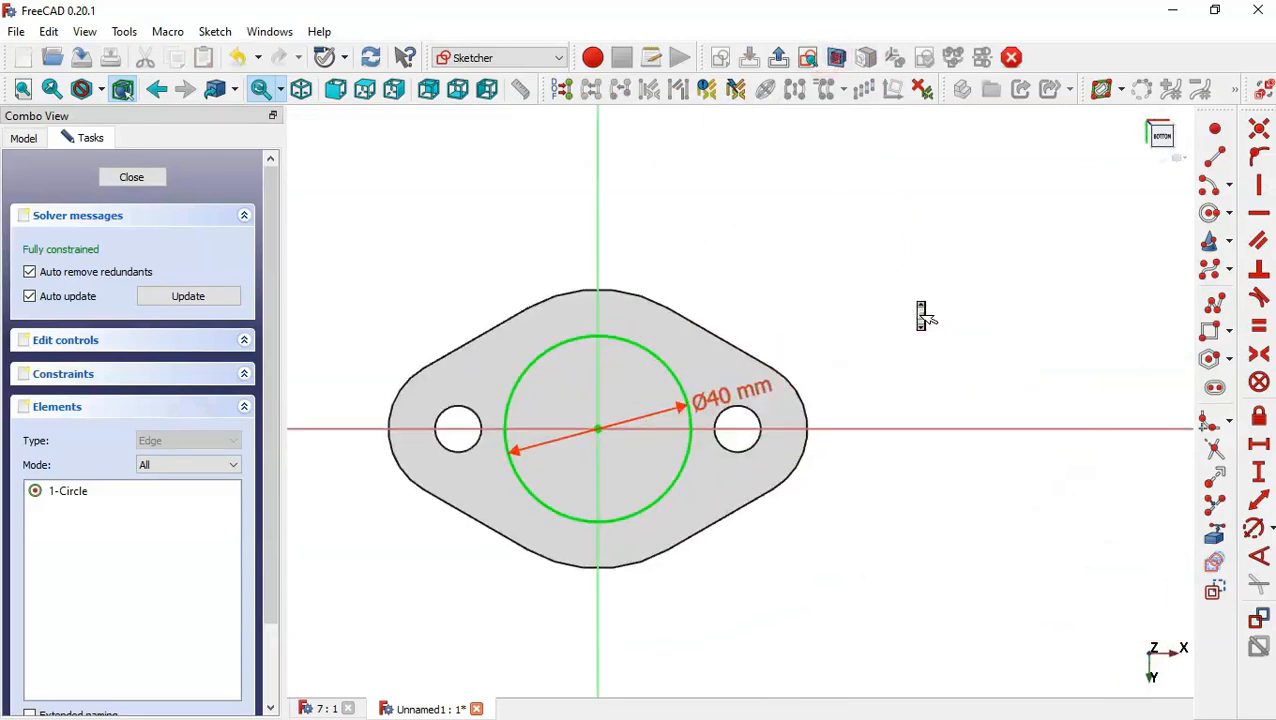
{"action": "left_click", "coordinate": [709, 399]}
{"action": "double_click", "coordinate": [709, 399]}
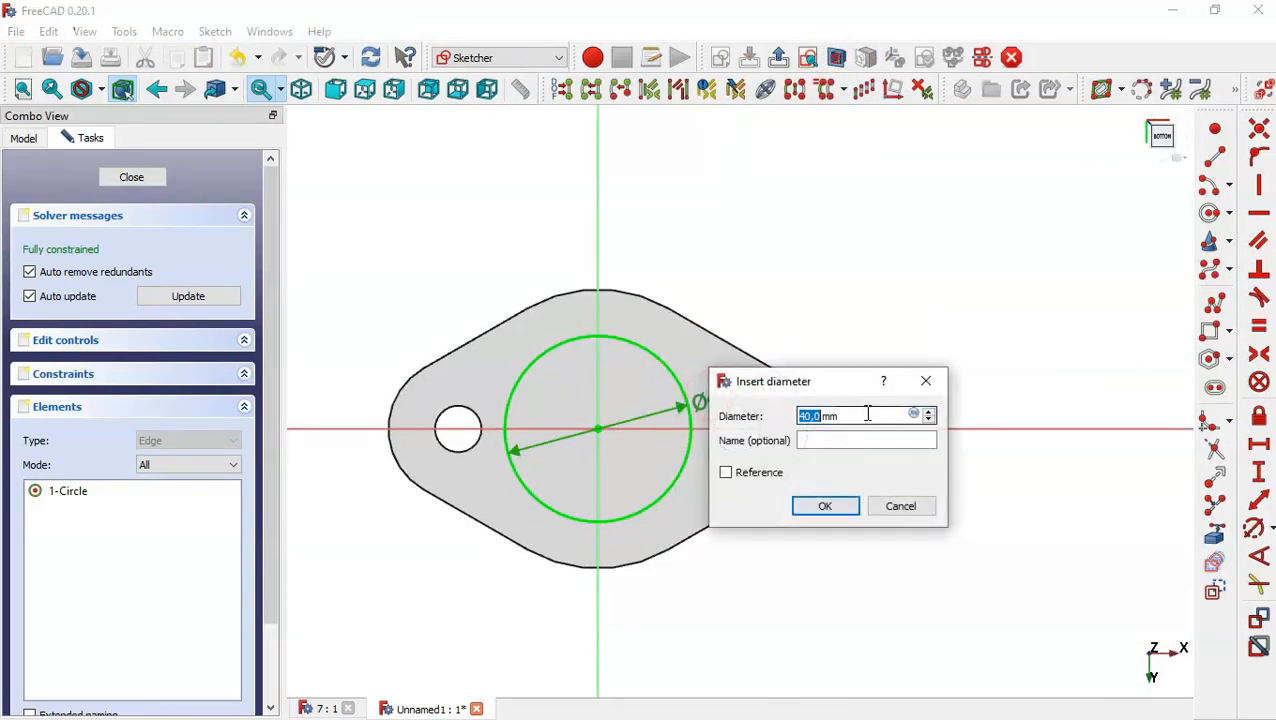
{"action": "type", "text": "30"}
{"action": "key", "text": "Return"}
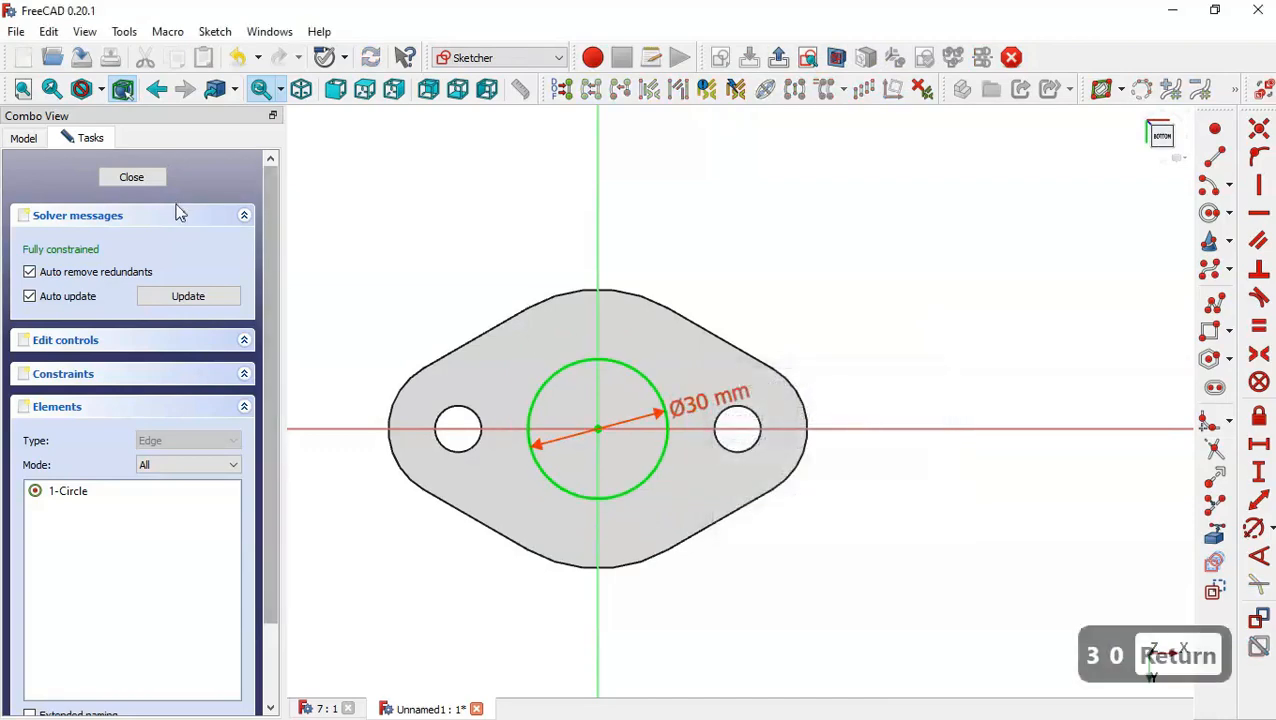
{"action": "left_click", "coordinate": [141, 178]}
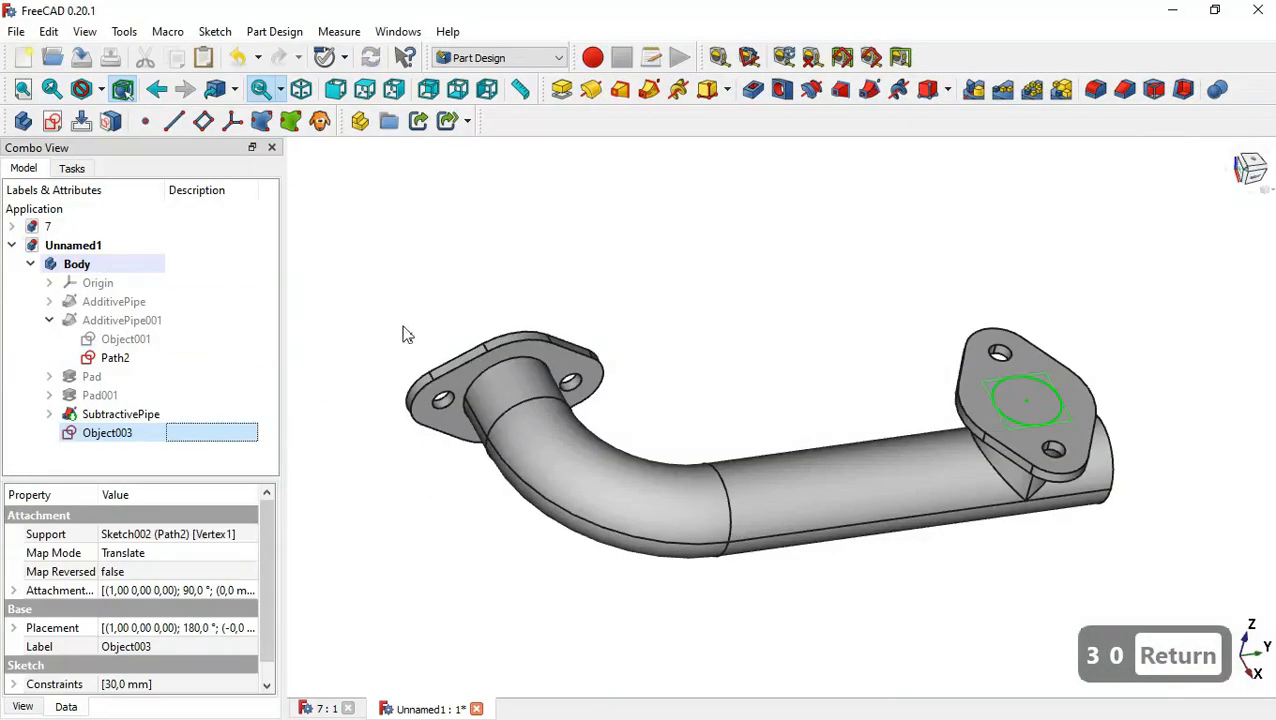
Sweep the 30 mm profile along Path2 as a subtractive pipe to bore out the branch pipe.
{"action": "left_click", "coordinate": [871, 91]}
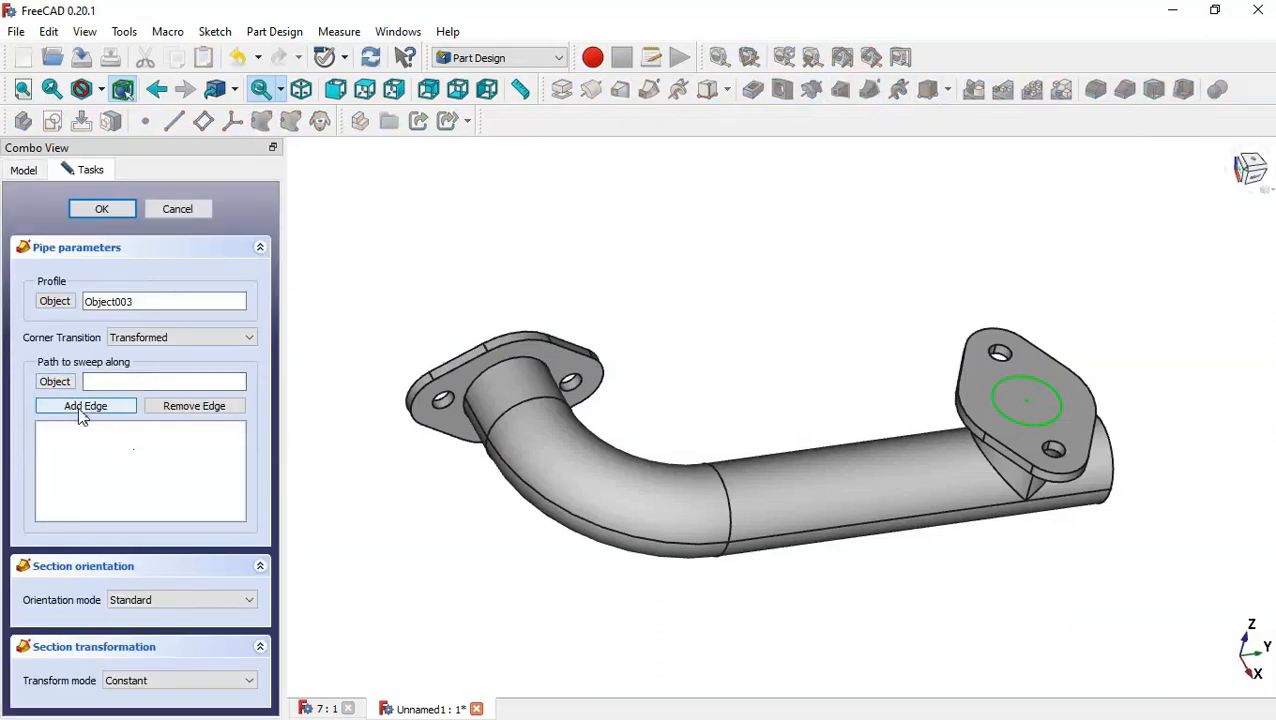
{"action": "left_click", "coordinate": [55, 385]}
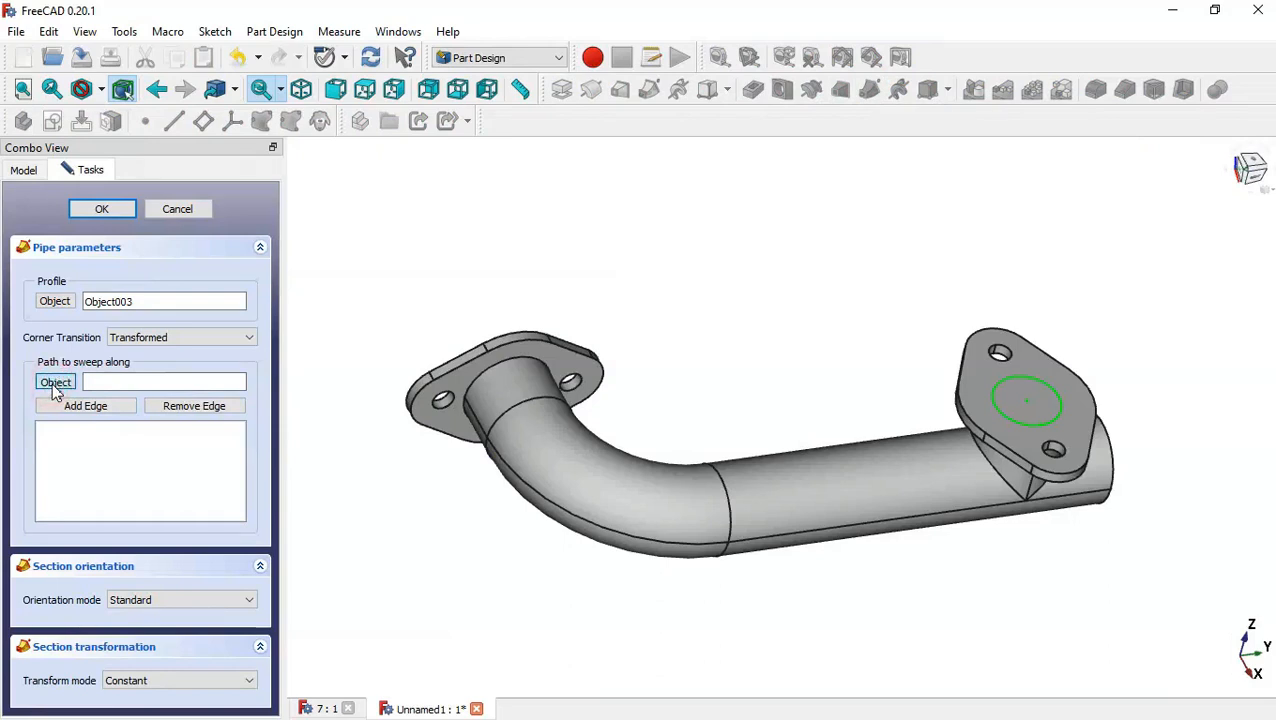
{"action": "left_click", "coordinate": [1028, 400]}
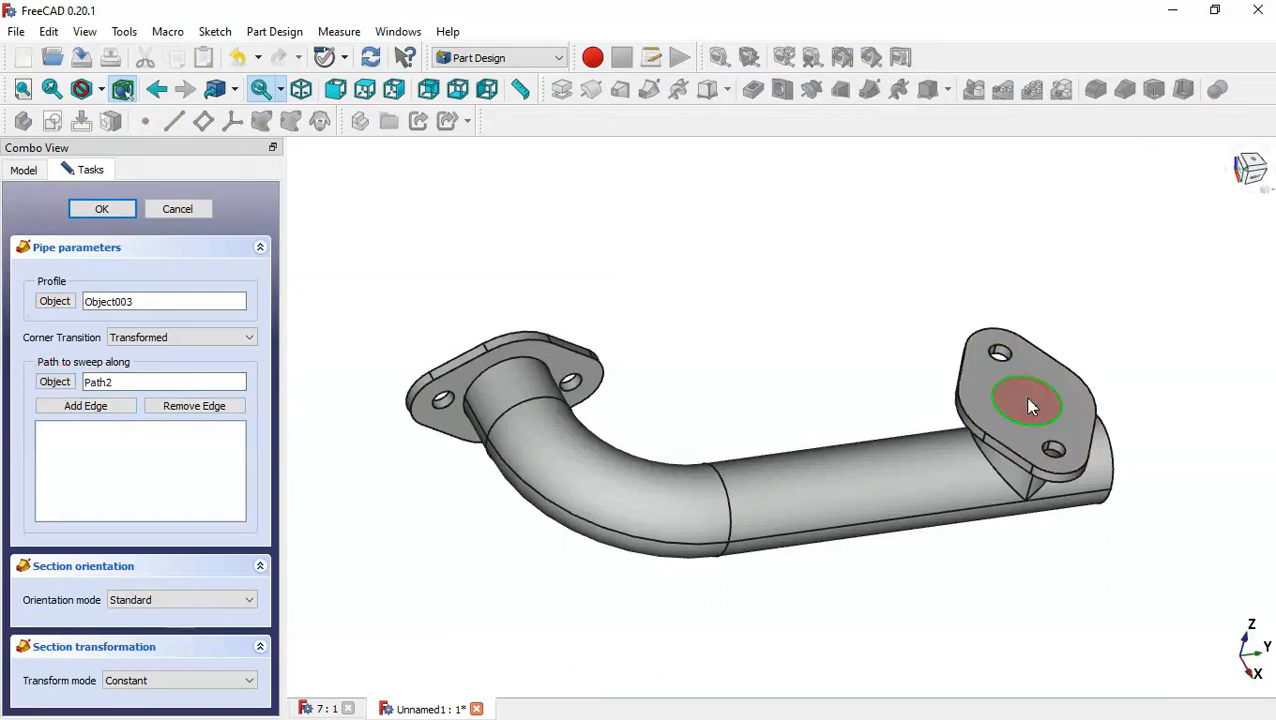
{"action": "left_click", "coordinate": [100, 209]}
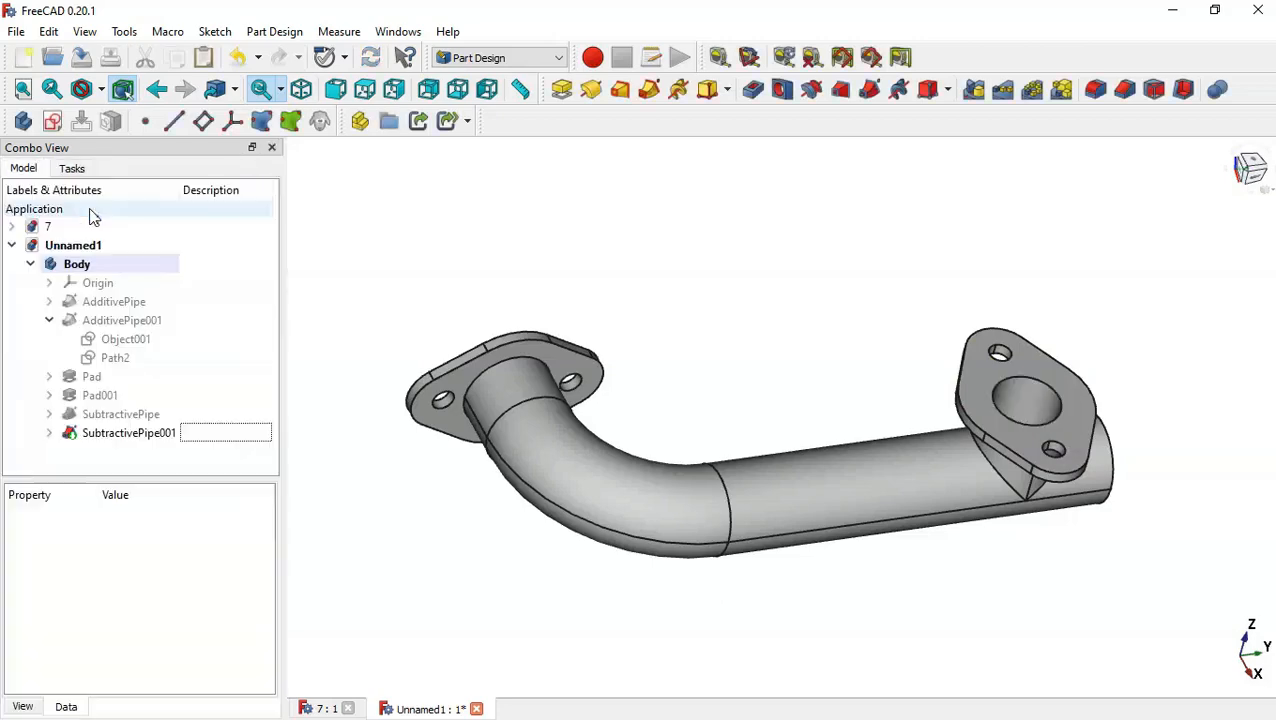
Create a sketch on the branch flange's top face and draw a circle centred on the origin.
{"action": "middle_click_drag", "start_coordinate": [829, 310], "coordinate": [717, 447]}
{"action": "middle_click_drag", "start_coordinate": [1088, 347], "coordinate": [1048, 293]}
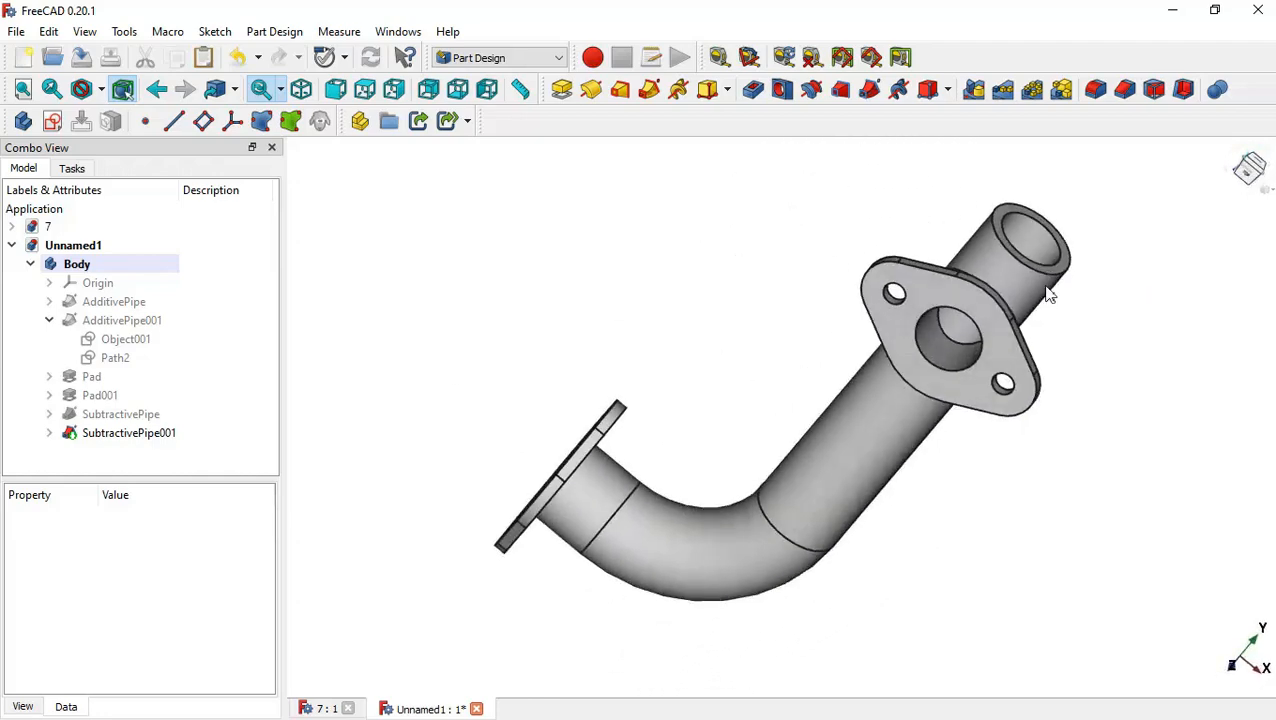
{"action": "key", "text": "Home"}
{"action": "scroll", "coordinate": [1060, 298], "scroll_direction": "up", "scroll_amount": 5}
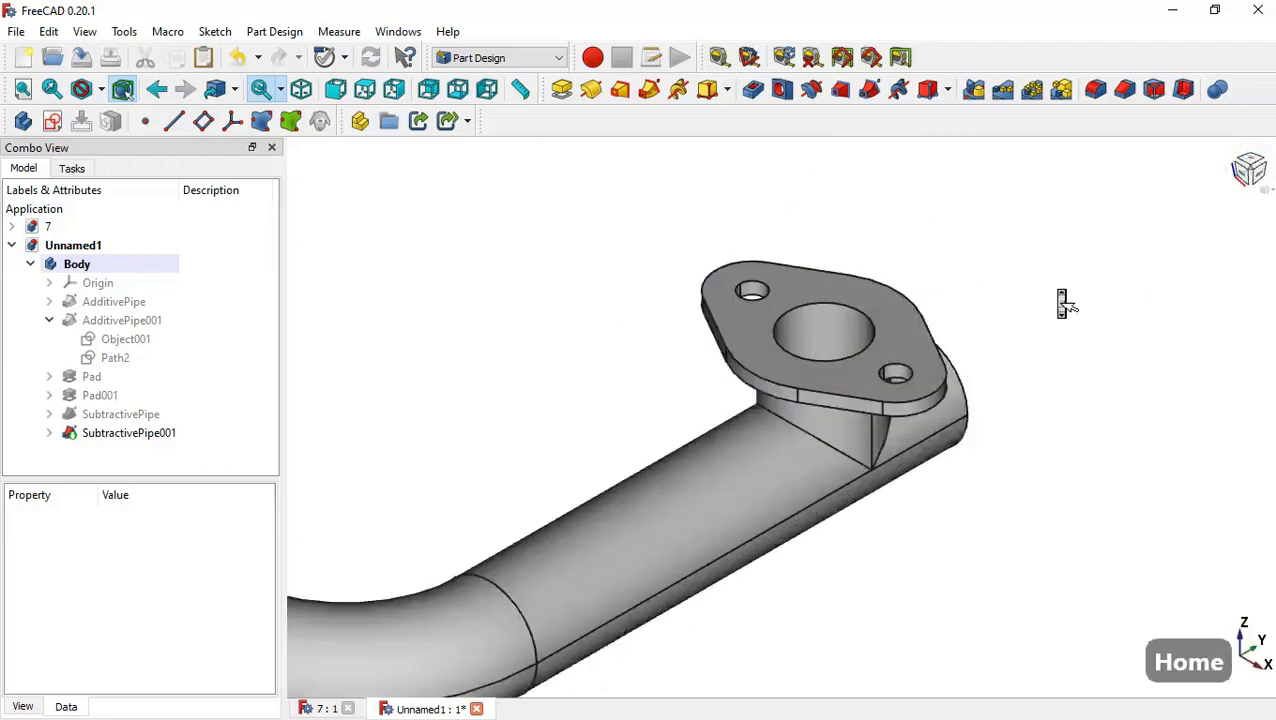
{"action": "left_click", "coordinate": [836, 330]}
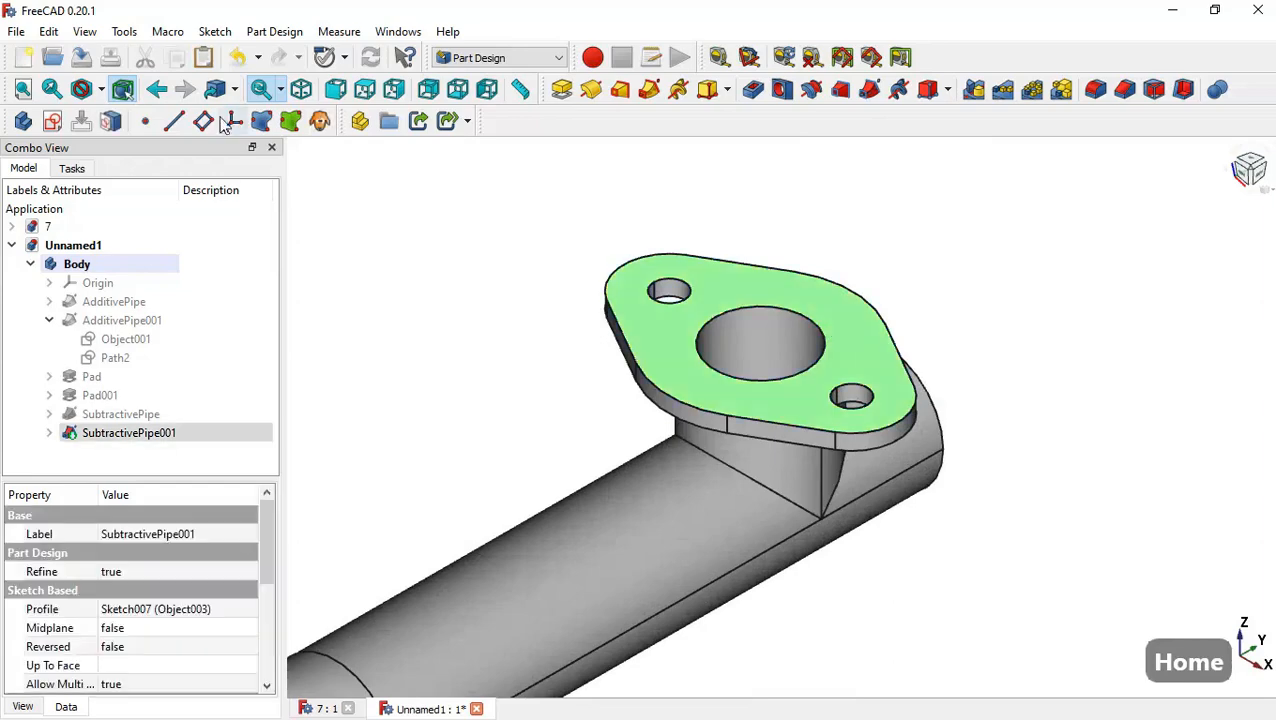
{"action": "left_click", "coordinate": [56, 121]}
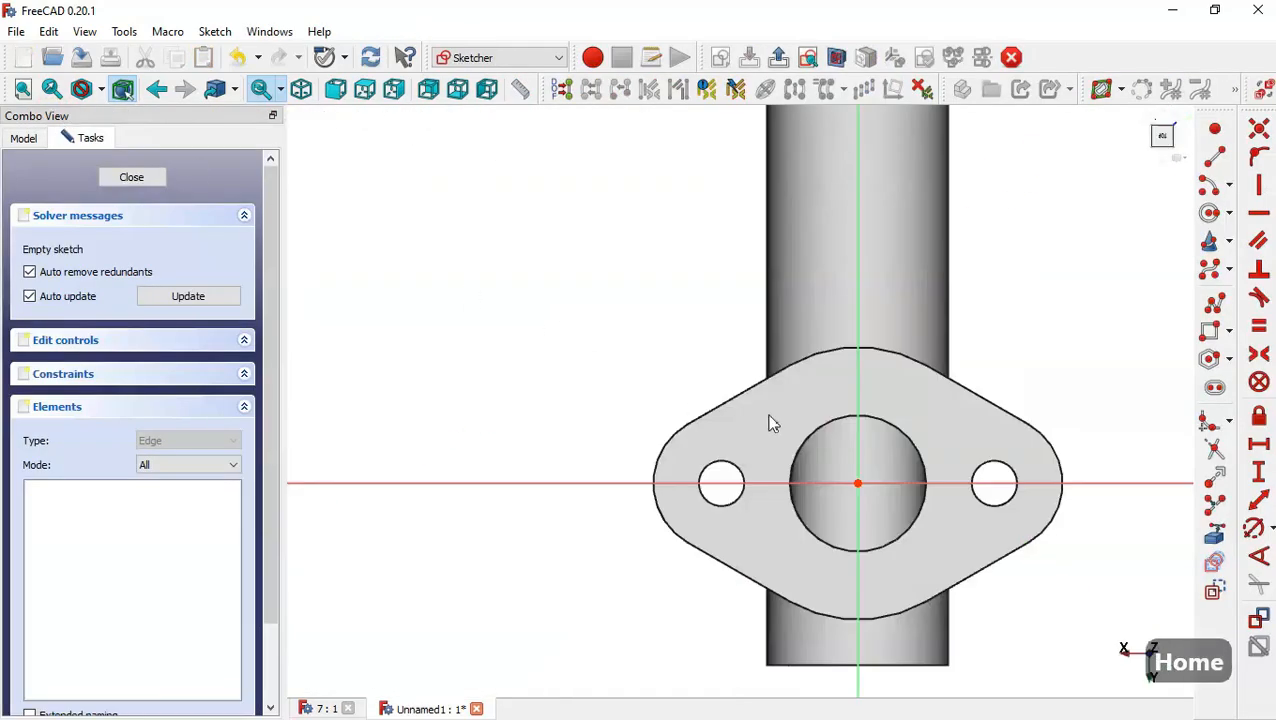
{"action": "left_click", "coordinate": [1210, 212]}
{"action": "left_click", "coordinate": [857, 484]}
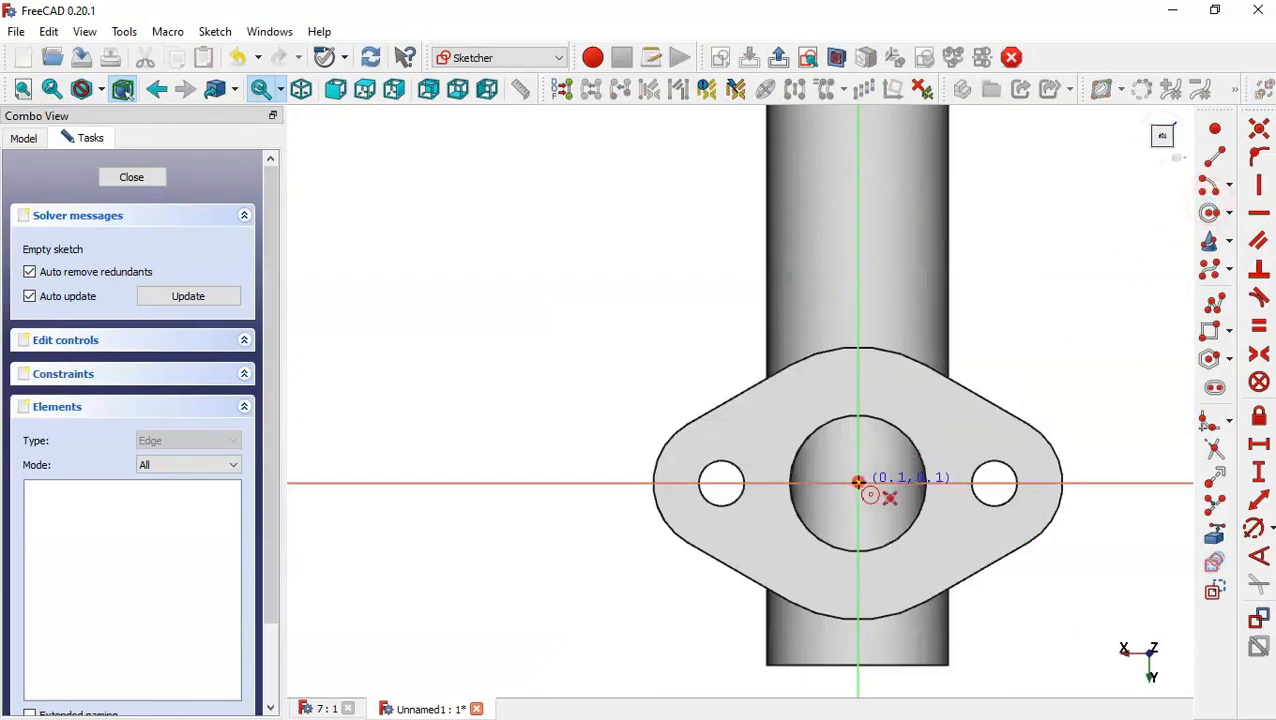
{"action": "left_click", "coordinate": [939, 421]}
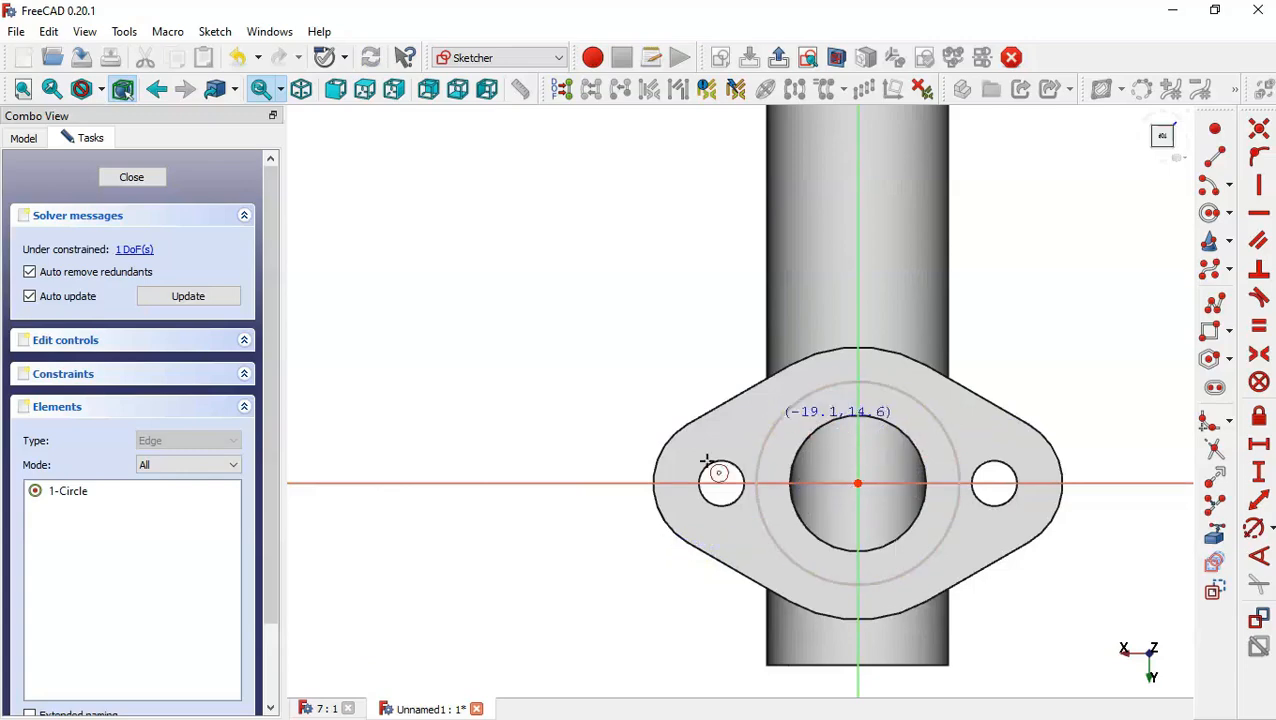
Check the reference drawing, set the circle's diameter to 19*2 mm, and close the sketch.
{"action": "left_click", "coordinate": [312, 709]}
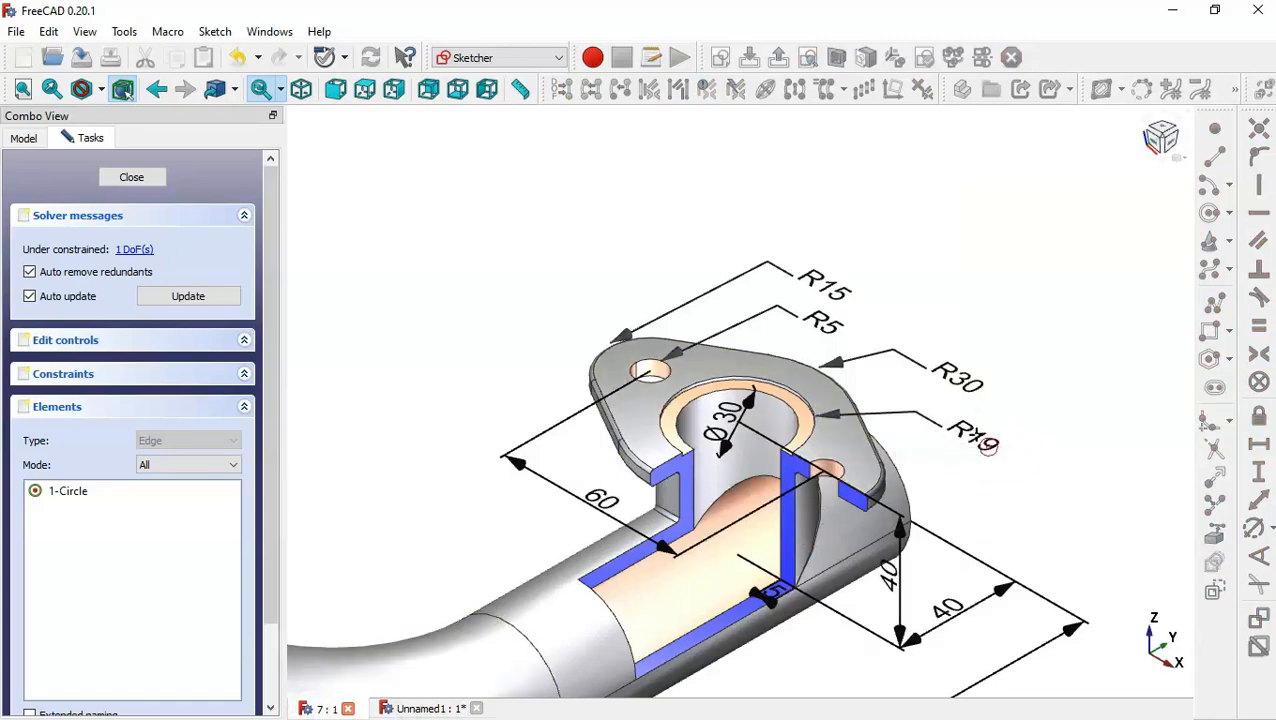
{"action": "left_click", "coordinate": [412, 709]}
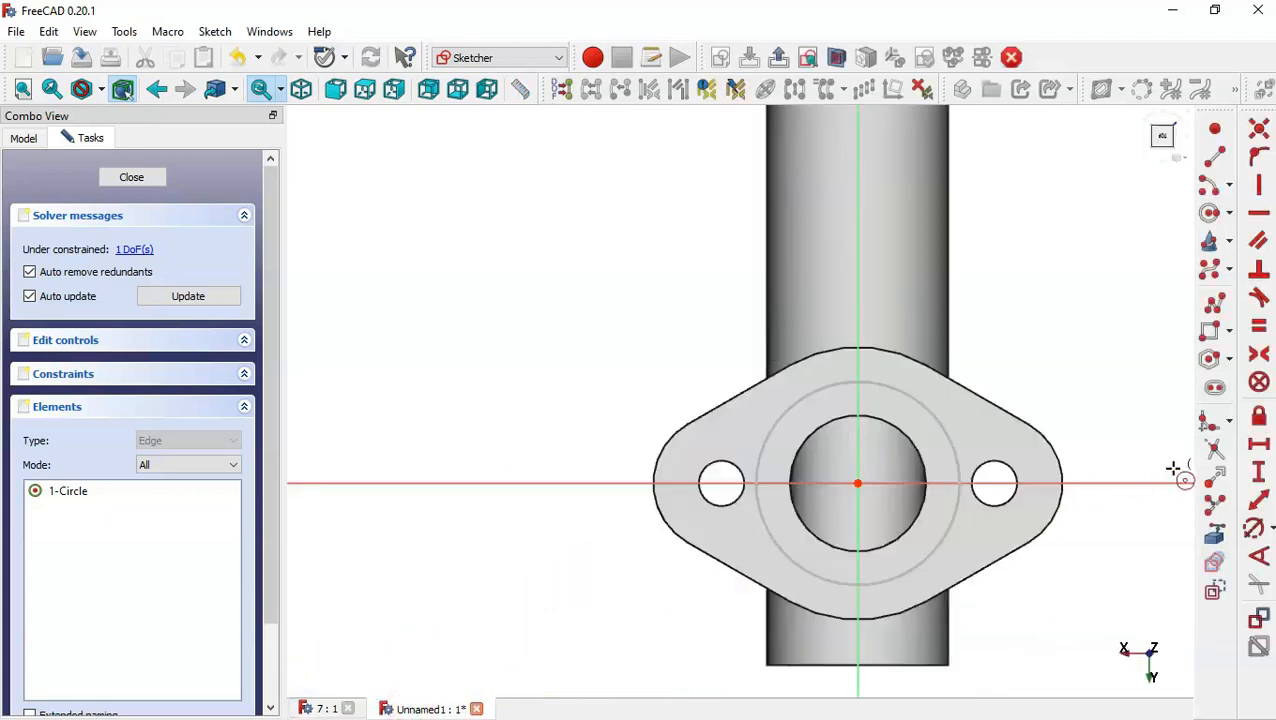
{"action": "left_click", "coordinate": [1254, 528]}
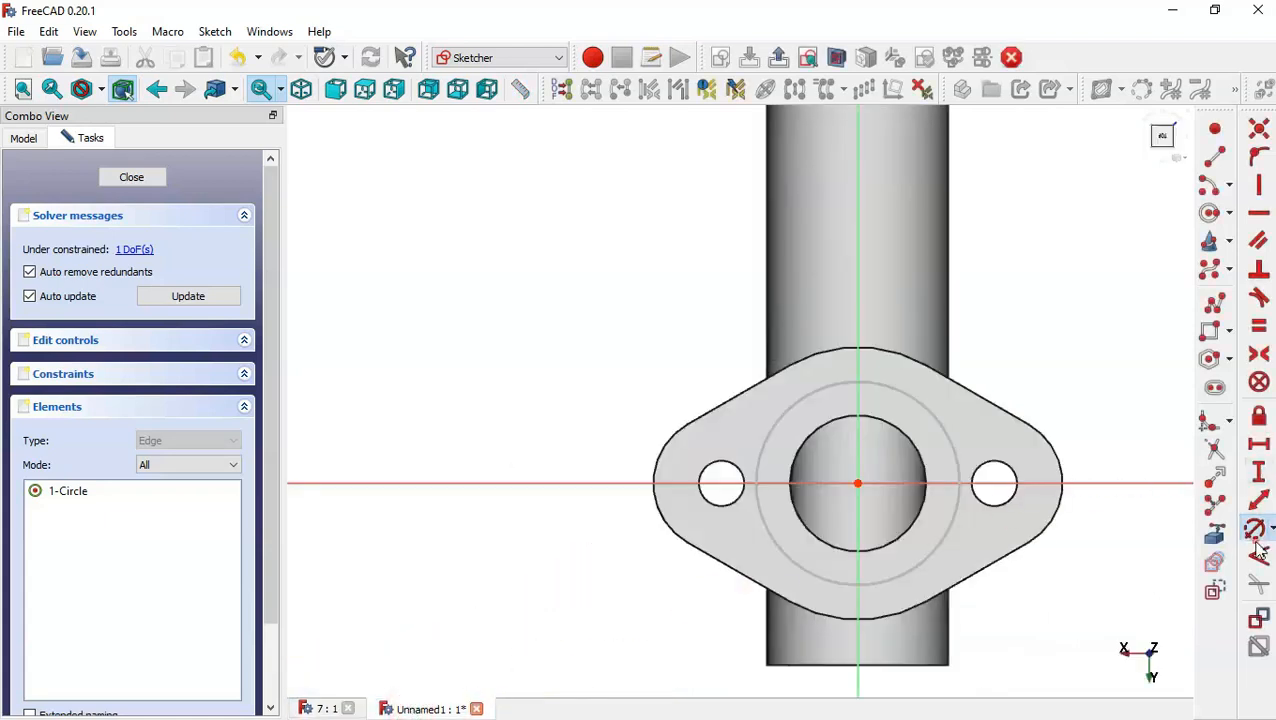
{"action": "left_click", "coordinate": [947, 445]}
{"action": "type", "text": "19*"}
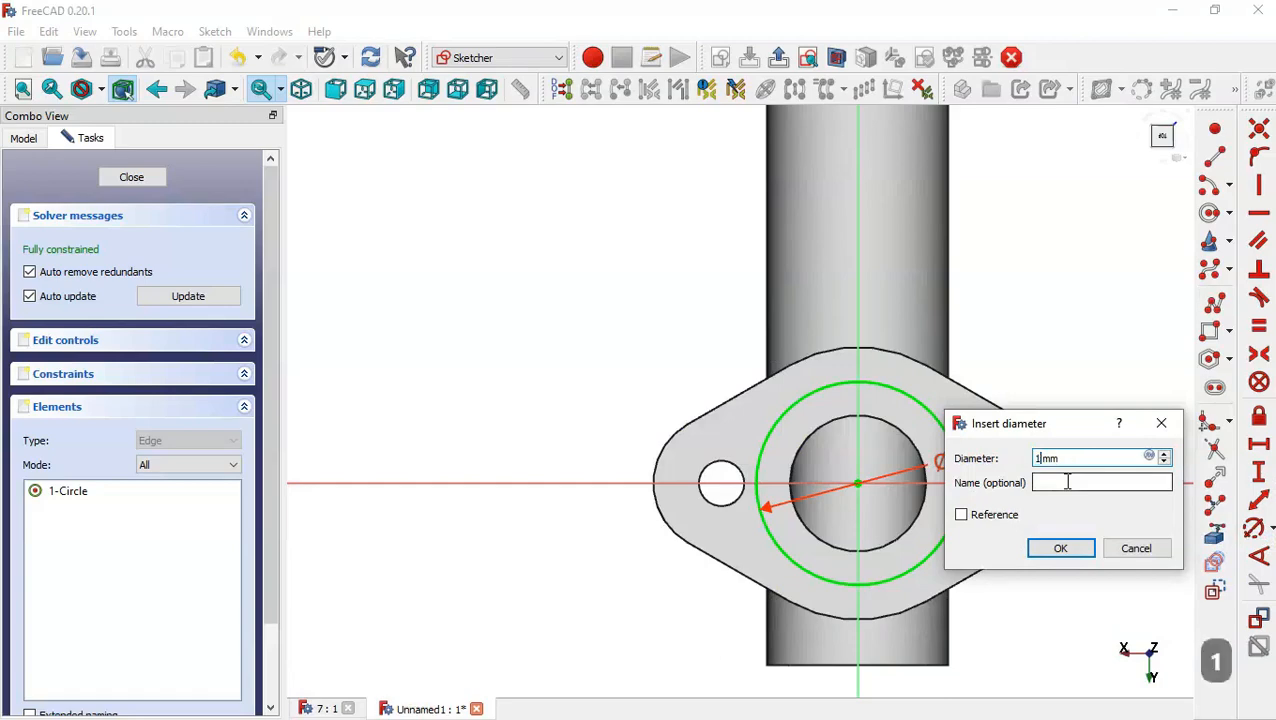
{"action": "type", "text": "2"}
{"action": "key", "text": "Return"}
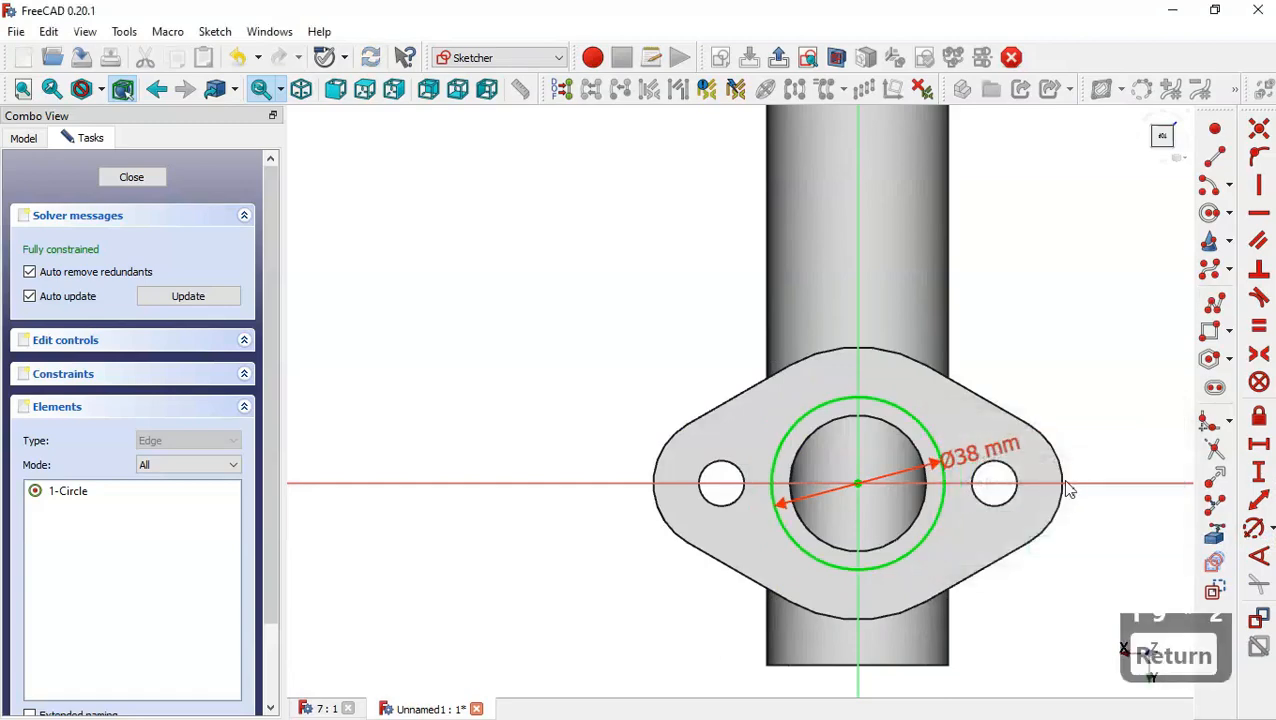
{"action": "left_click", "coordinate": [145, 178]}
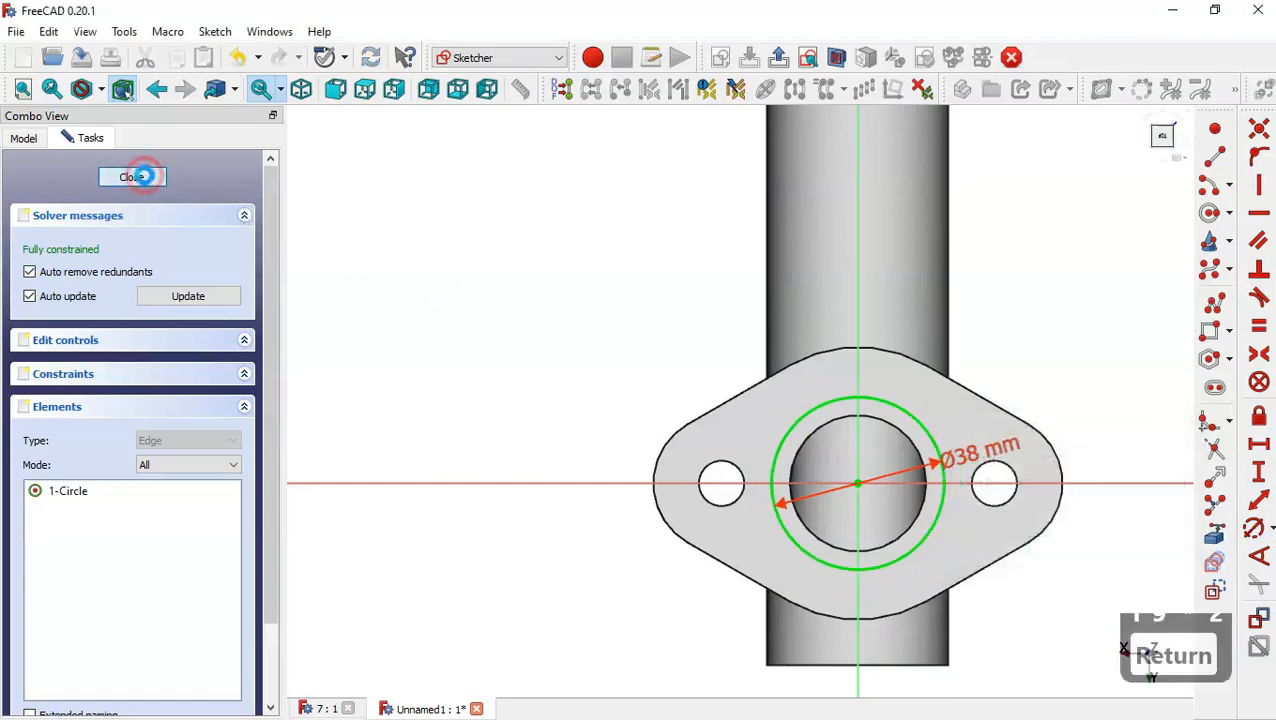
Pocket the circle sketch 2.5 mm deep into the branch flange.
{"action": "left_click", "coordinate": [753, 90]}
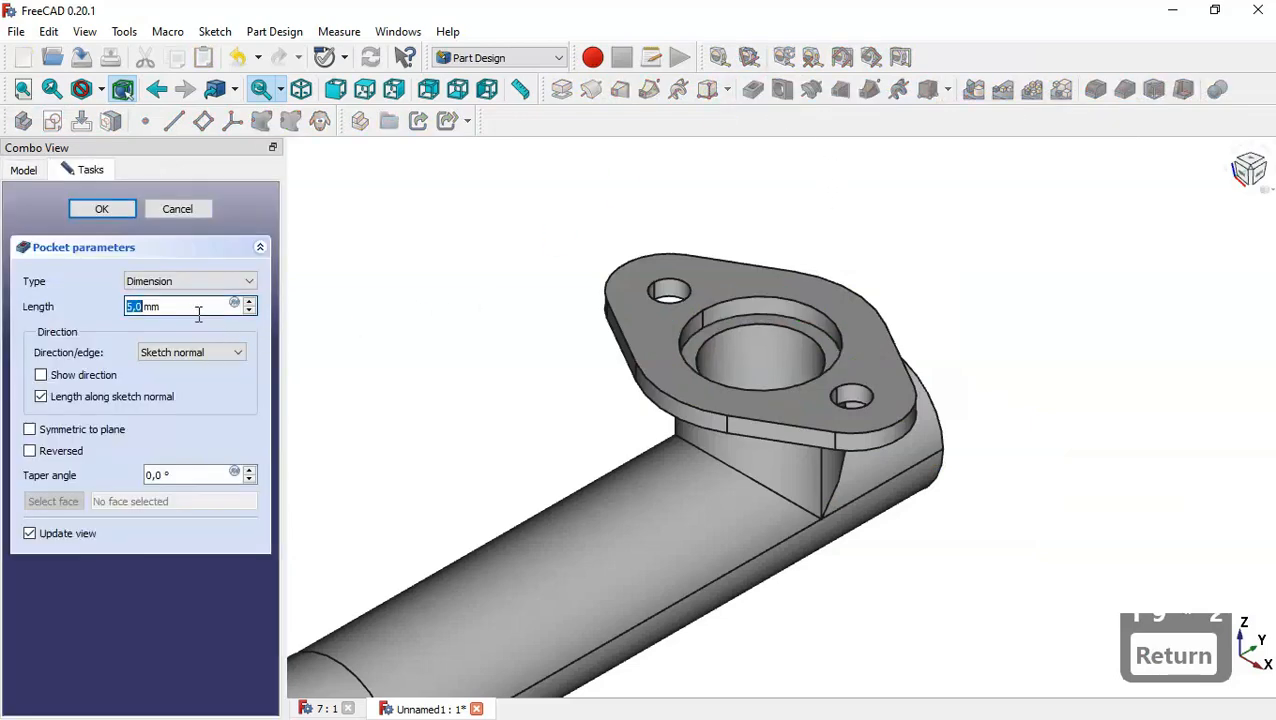
{"action": "left_click_drag", "start_coordinate": [196, 307], "coordinate": [58, 311]}
{"action": "type", "text": "2,5"}
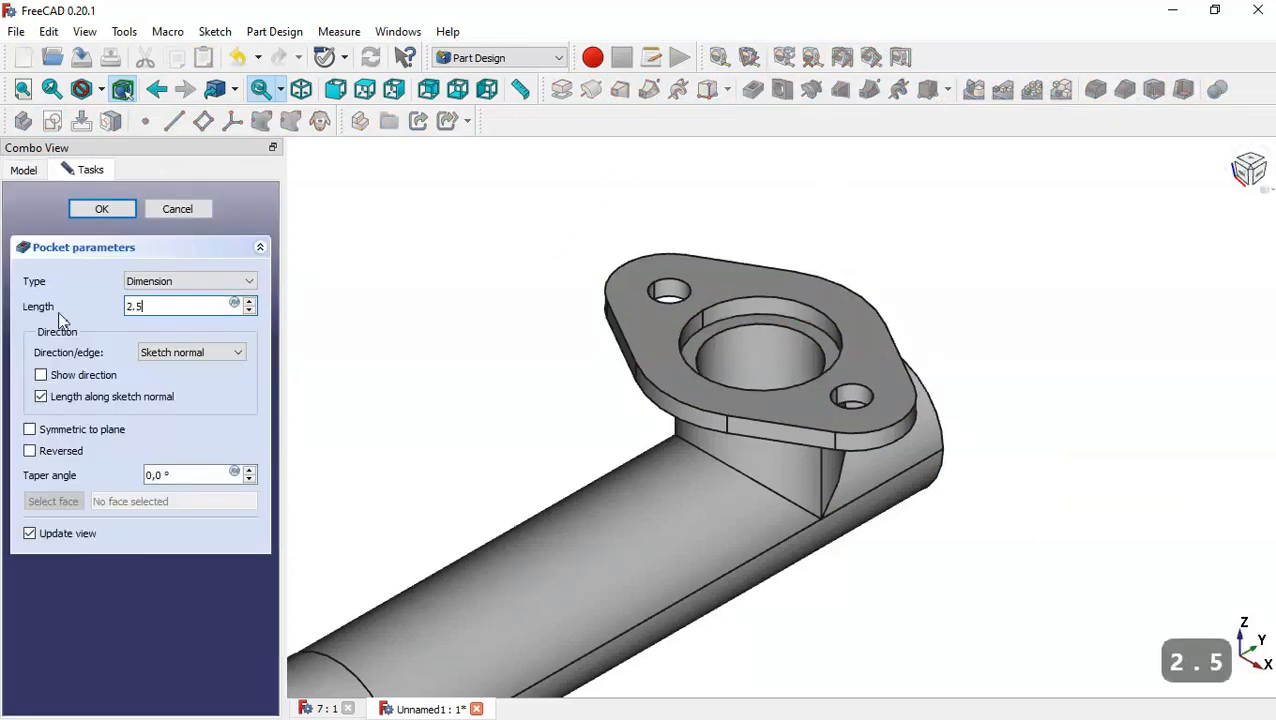
{"action": "left_click", "coordinate": [102, 210]}
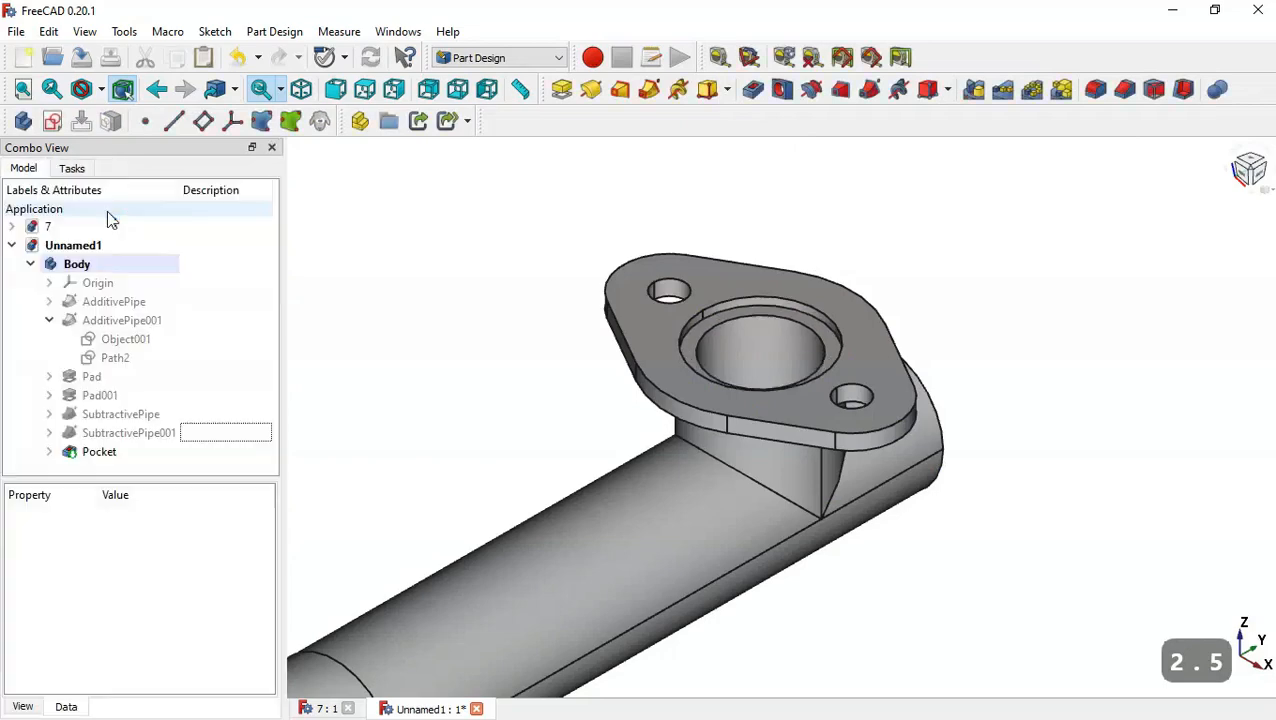
Compare the finished model with the reference drawing of the pipe.
{"action": "scroll", "coordinate": [775, 270], "scroll_direction": "down", "scroll_amount": 3}
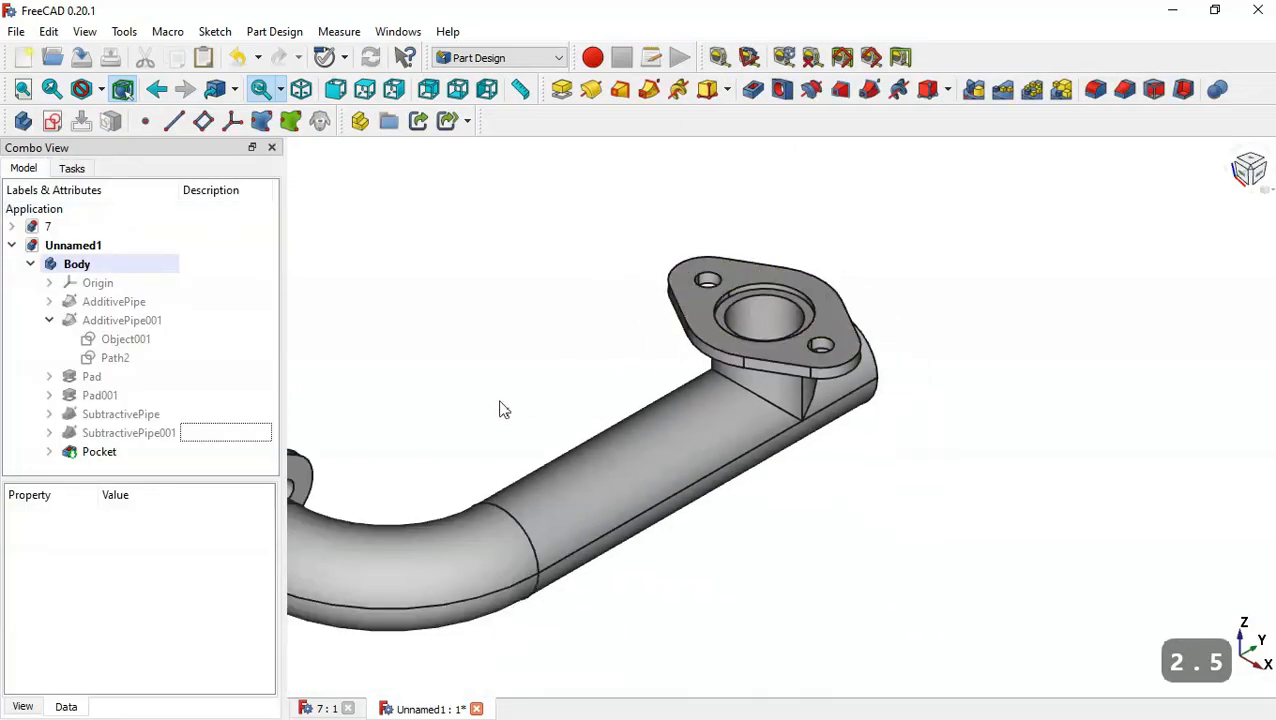
{"action": "scroll", "coordinate": [504, 410], "scroll_direction": "down", "scroll_amount": 3}
{"action": "scroll", "coordinate": [468, 436], "scroll_direction": "up", "scroll_amount": 5}
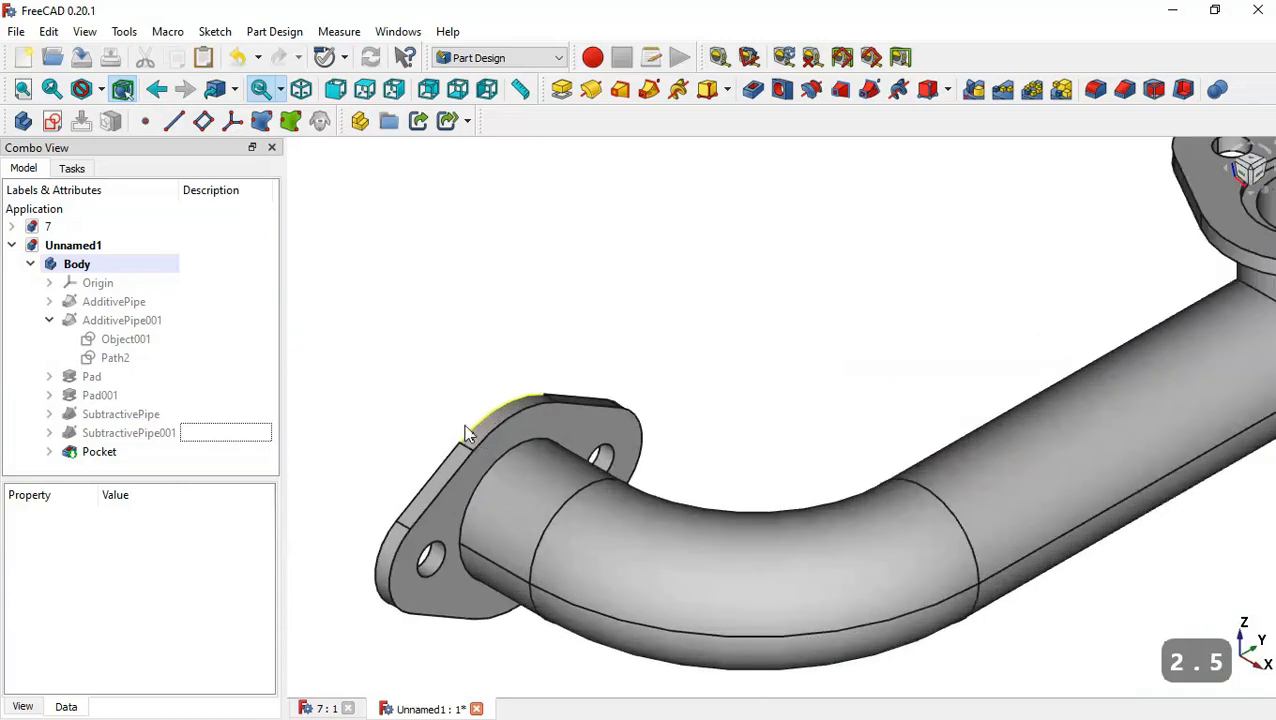
{"action": "scroll", "coordinate": [468, 436], "scroll_direction": "down", "scroll_amount": 5}
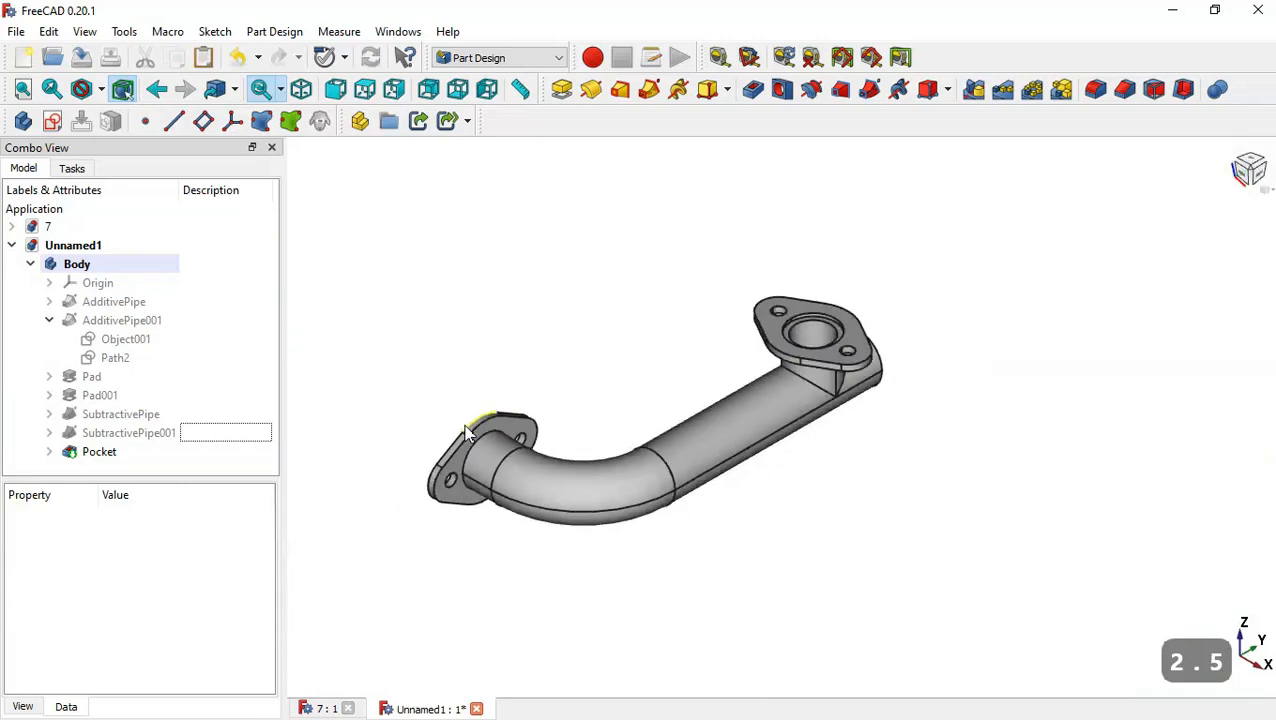
{"action": "left_click", "coordinate": [325, 709]}
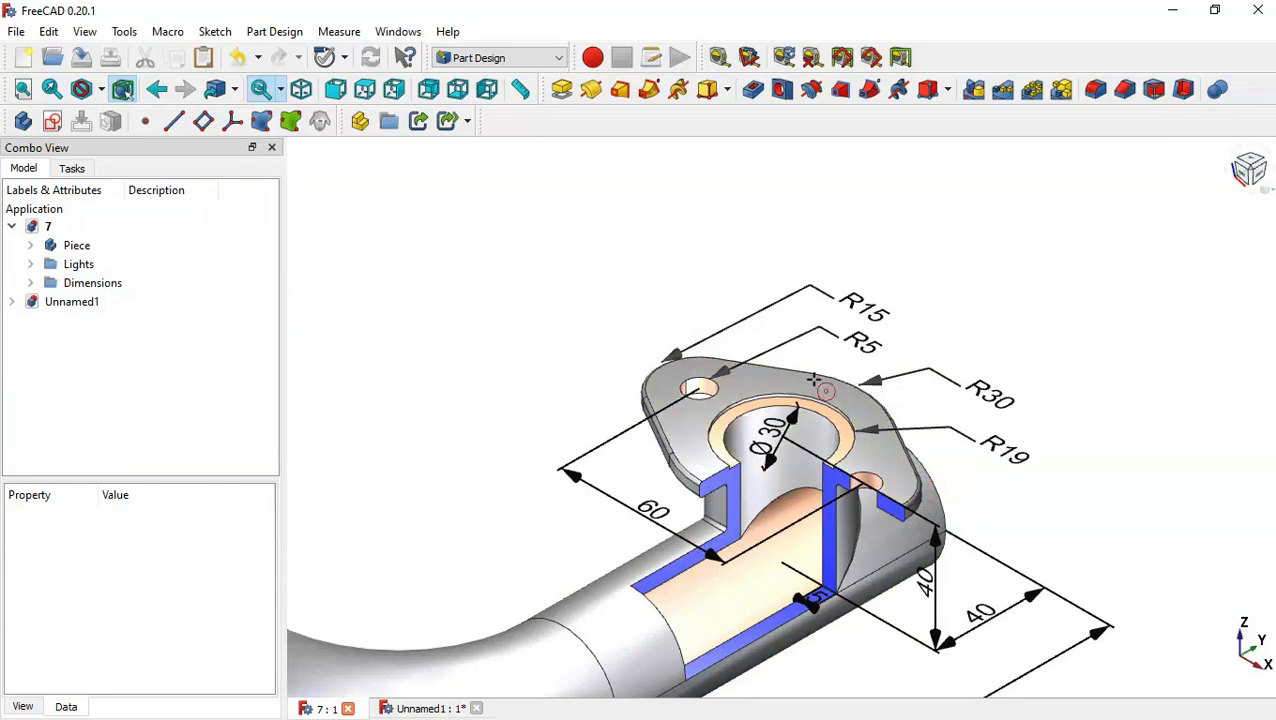
{"action": "scroll", "coordinate": [820, 375], "scroll_direction": "down", "scroll_amount": 5}
{"action": "scroll", "coordinate": [622, 510], "scroll_direction": "up", "scroll_amount": 4}
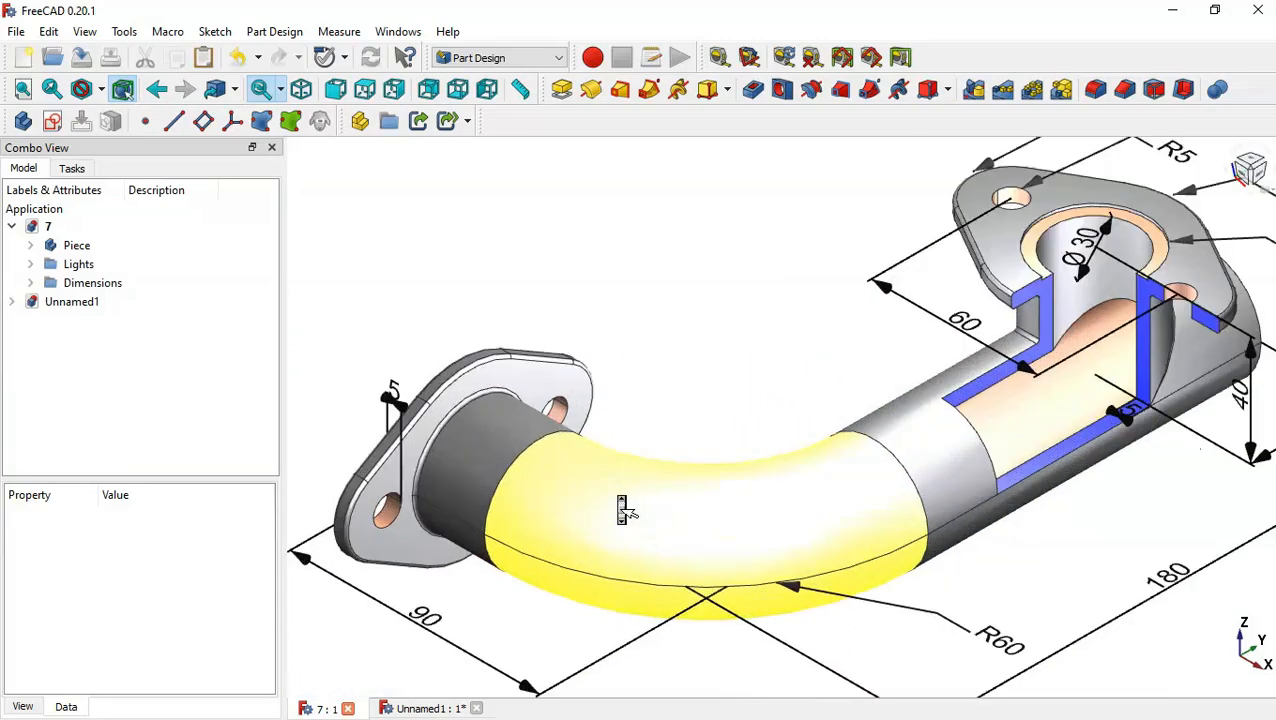
{"action": "left_click", "coordinate": [407, 709]}
{"action": "scroll", "coordinate": [495, 502], "scroll_direction": "up", "scroll_amount": 4}
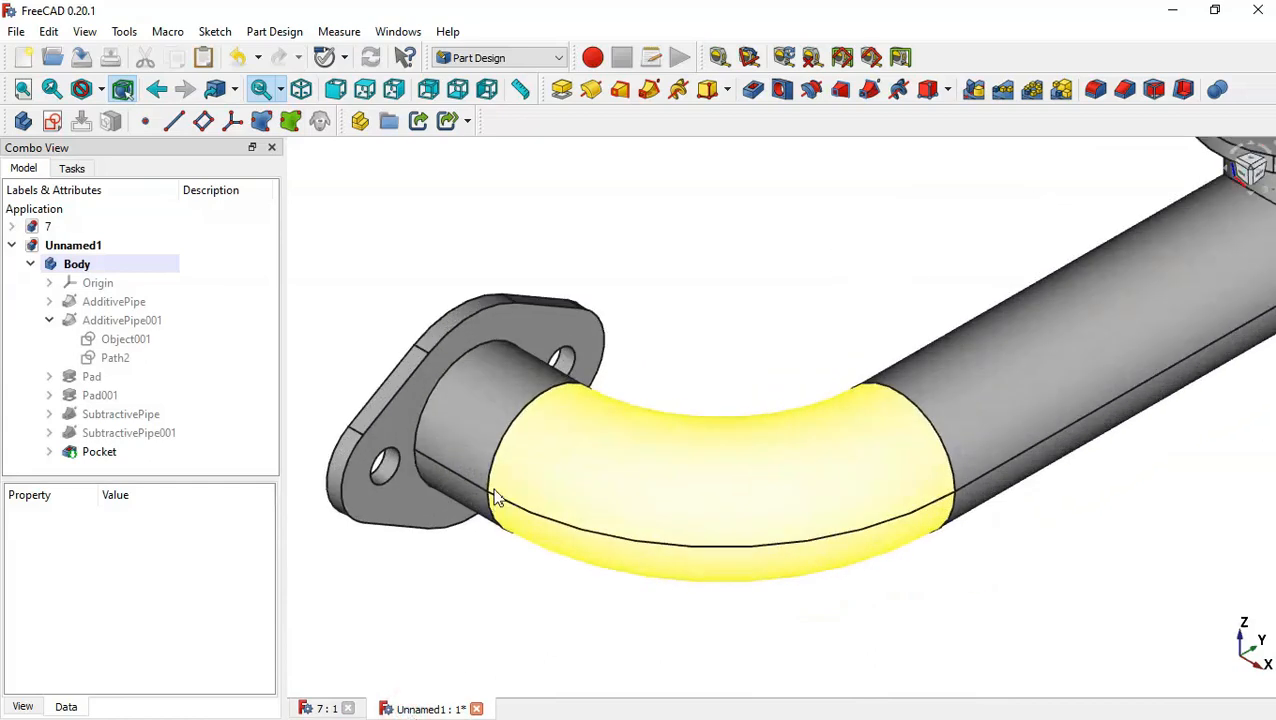
{"action": "scroll", "coordinate": [495, 502], "scroll_direction": "down", "scroll_amount": 4}
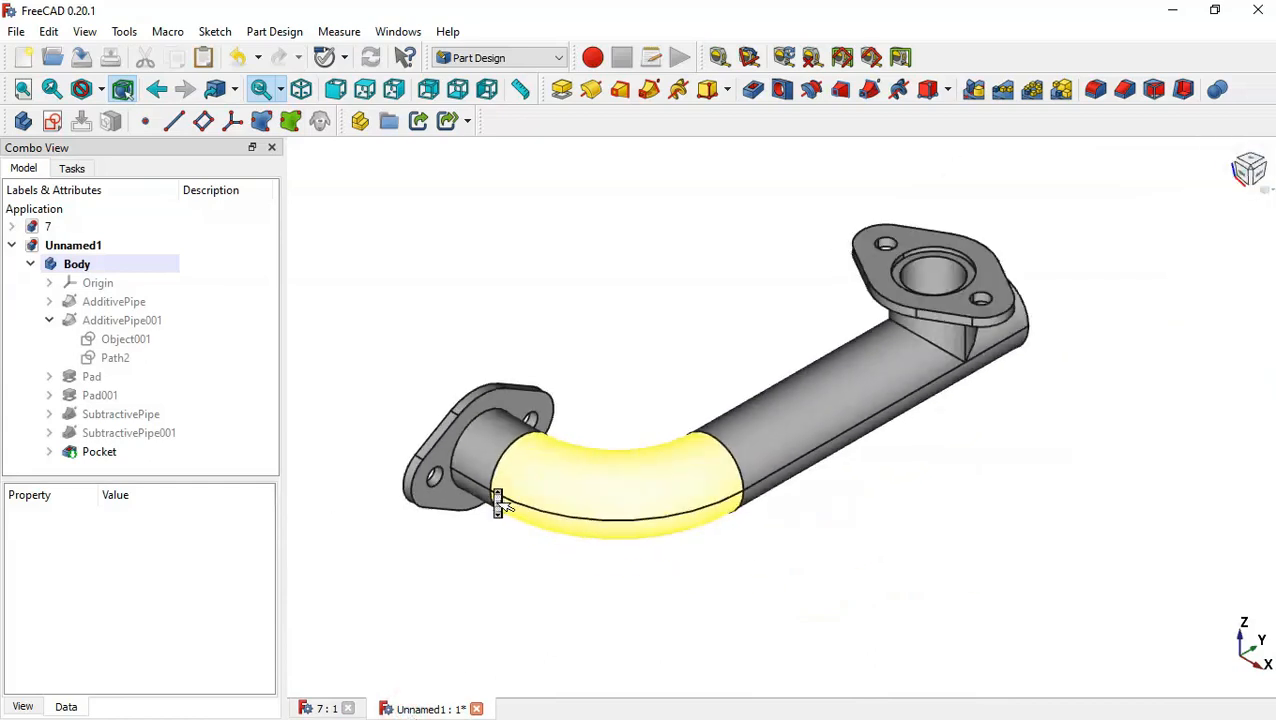
Start a 1 mm fillet on the main flange's outer rim edge and add the rim edges of the branch flange.
{"action": "left_click", "coordinate": [476, 397]}
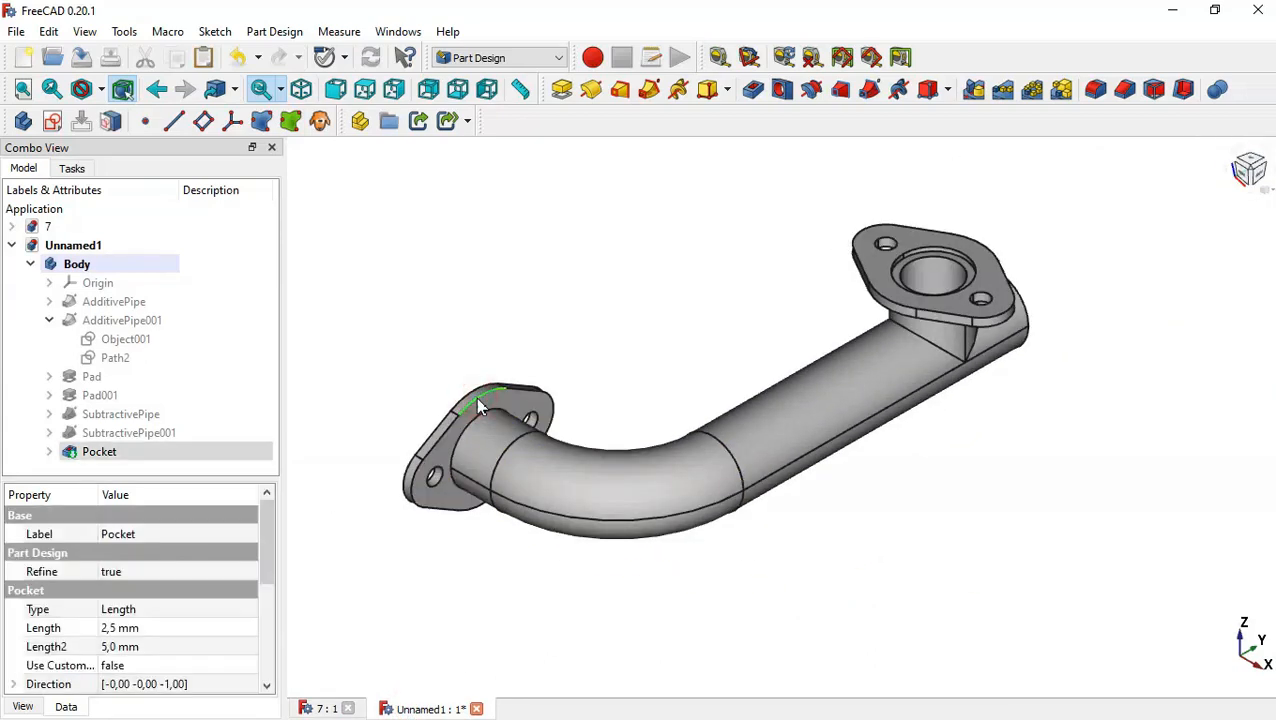
{"action": "left_click", "coordinate": [1096, 92]}
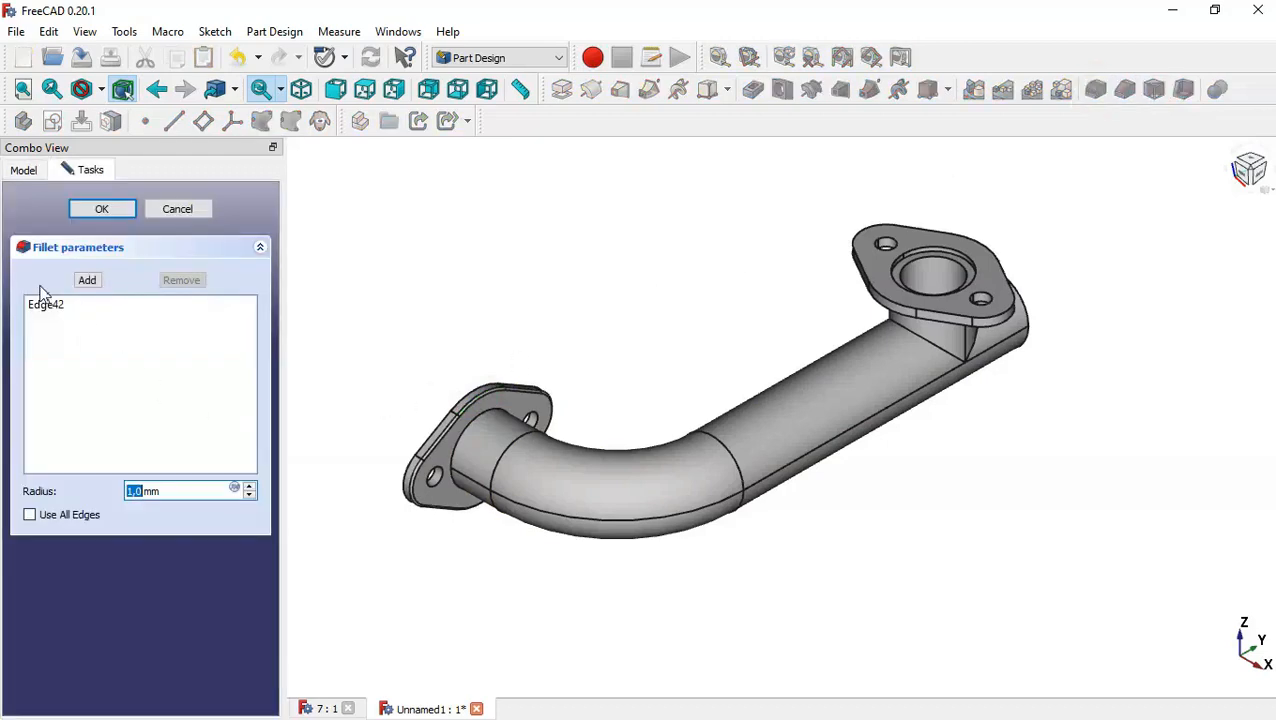
{"action": "left_click", "coordinate": [87, 281]}
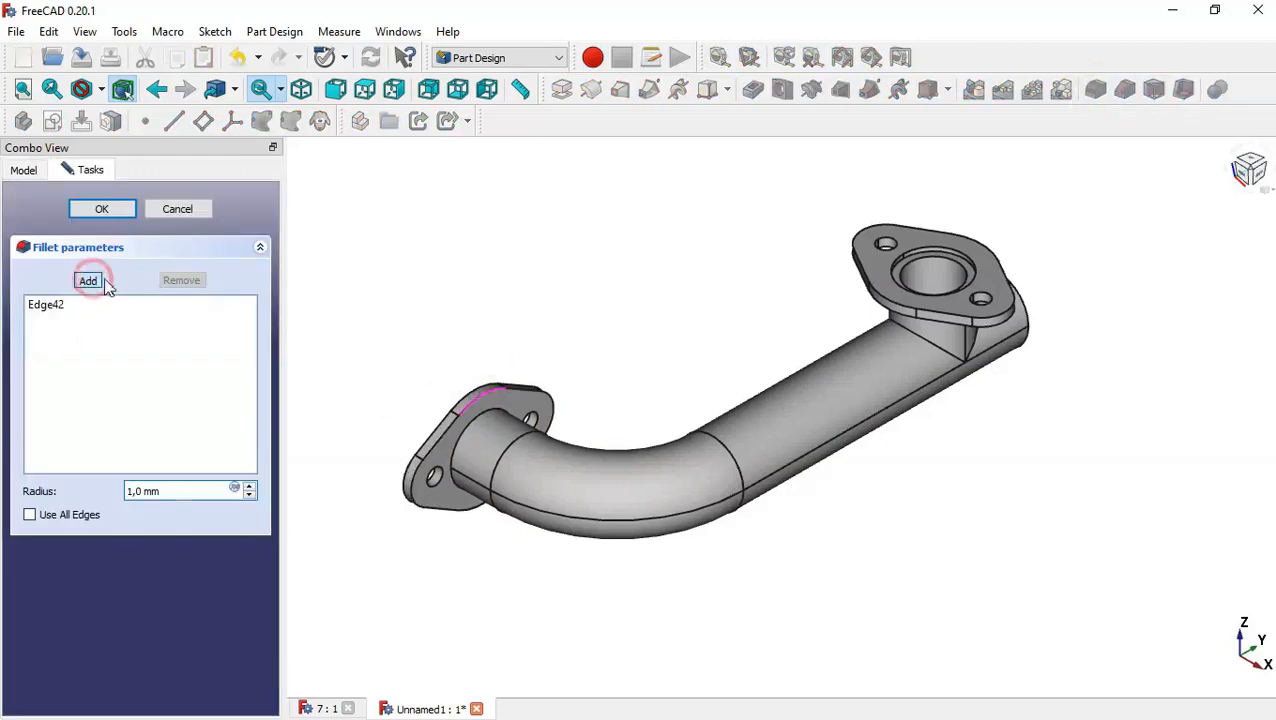
{"action": "left_click", "coordinate": [474, 388]}
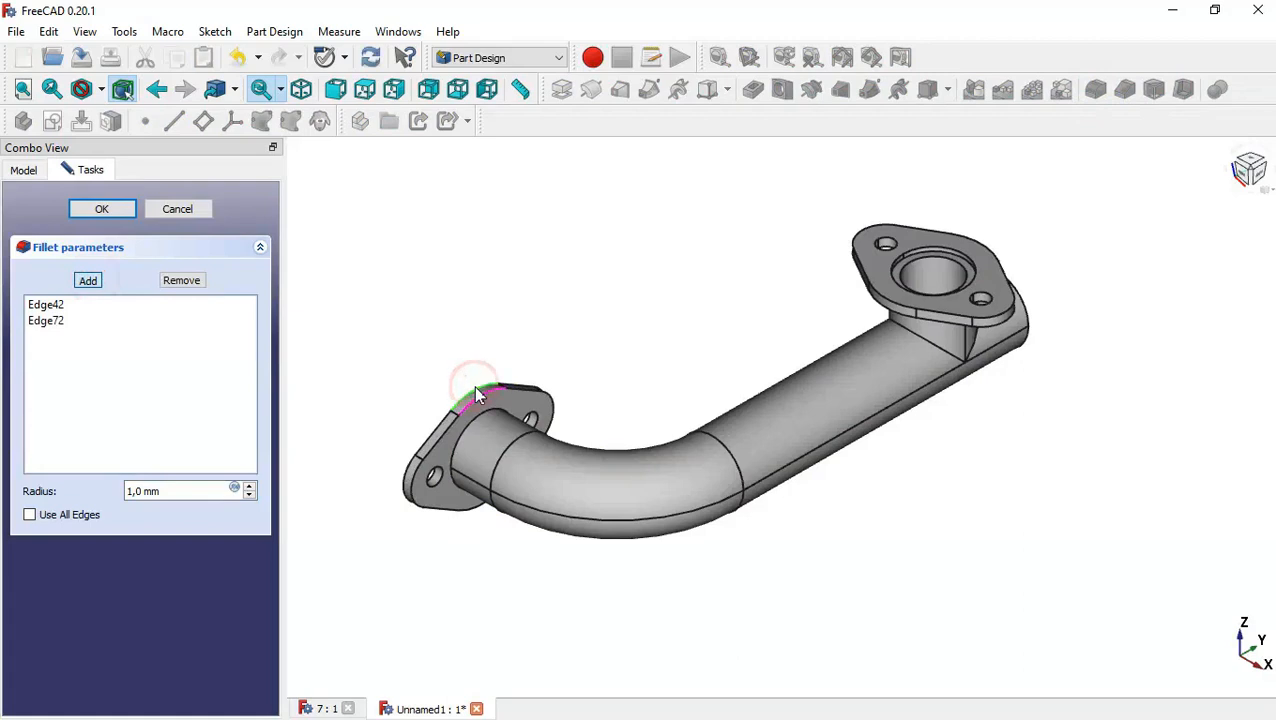
{"action": "left_click", "coordinate": [1012, 318]}
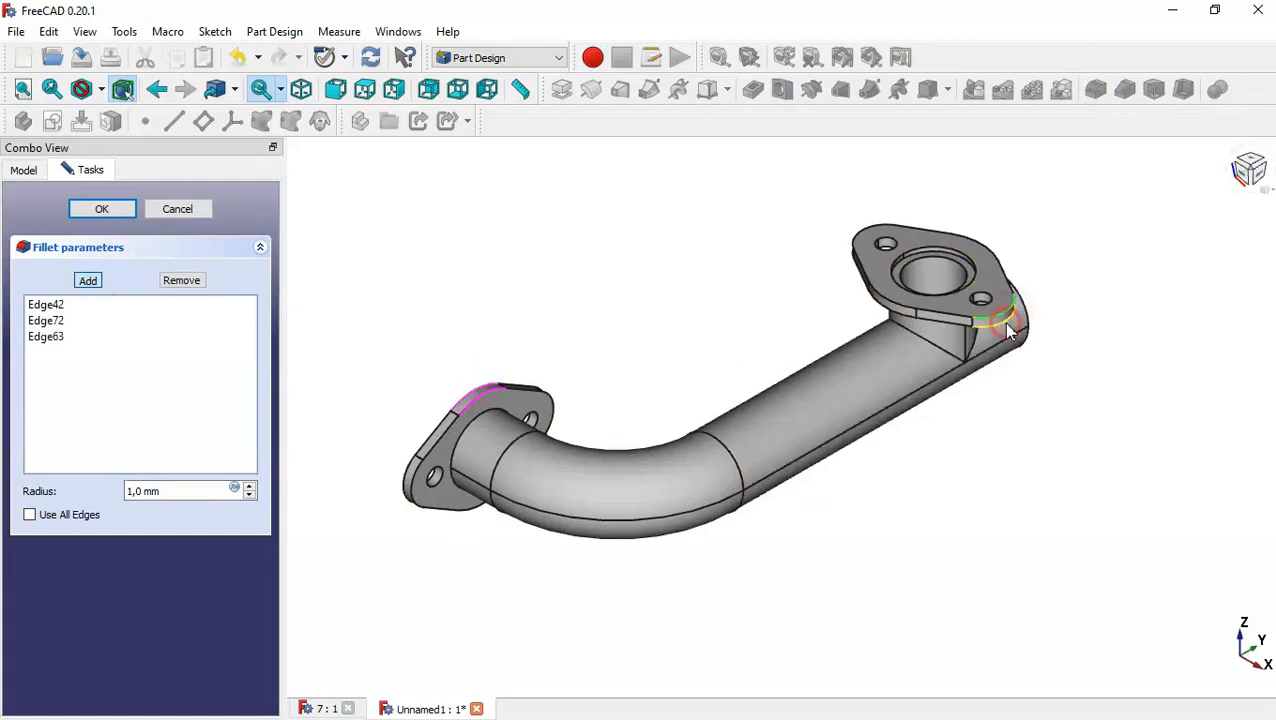
{"action": "left_click", "coordinate": [1008, 327]}
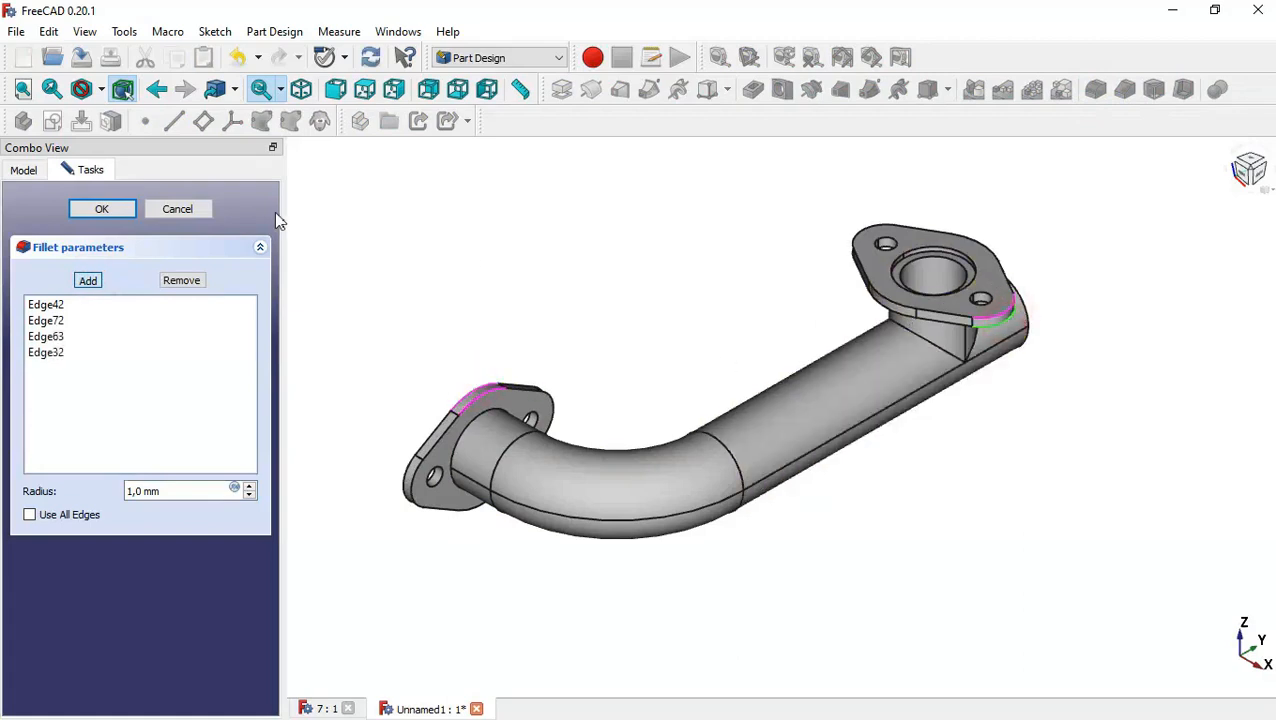
{"action": "left_click", "coordinate": [98, 285]}
Add the edge where the pipe meets the main flange to the fillet selection.
{"action": "scroll", "coordinate": [330, 458], "scroll_direction": "up", "scroll_amount": 3}
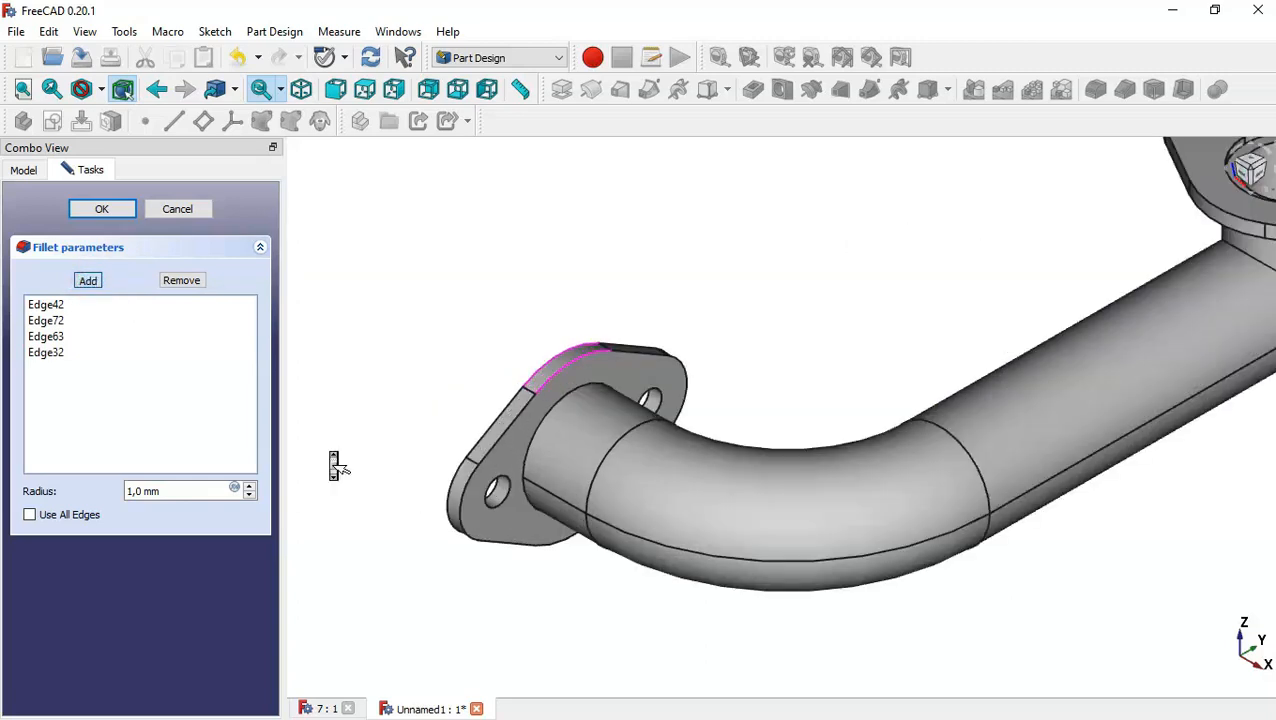
{"action": "scroll", "coordinate": [533, 452], "scroll_direction": "down", "scroll_amount": 2}
{"action": "left_click", "coordinate": [527, 443]}
{"action": "scroll", "coordinate": [464, 350], "scroll_direction": "down", "scroll_amount": 2}
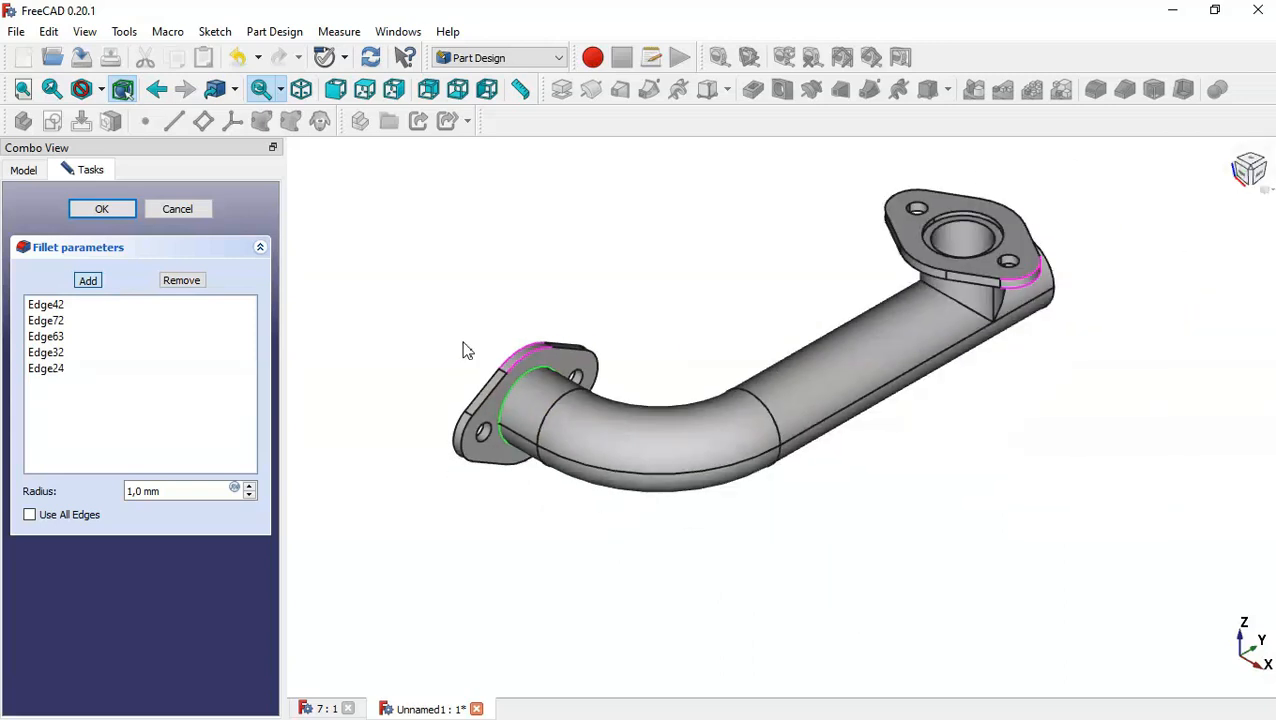
Add the gusset edges beneath the branch flange to the fillet and apply it.
{"action": "scroll", "coordinate": [1002, 248], "scroll_direction": "up", "scroll_amount": 3}
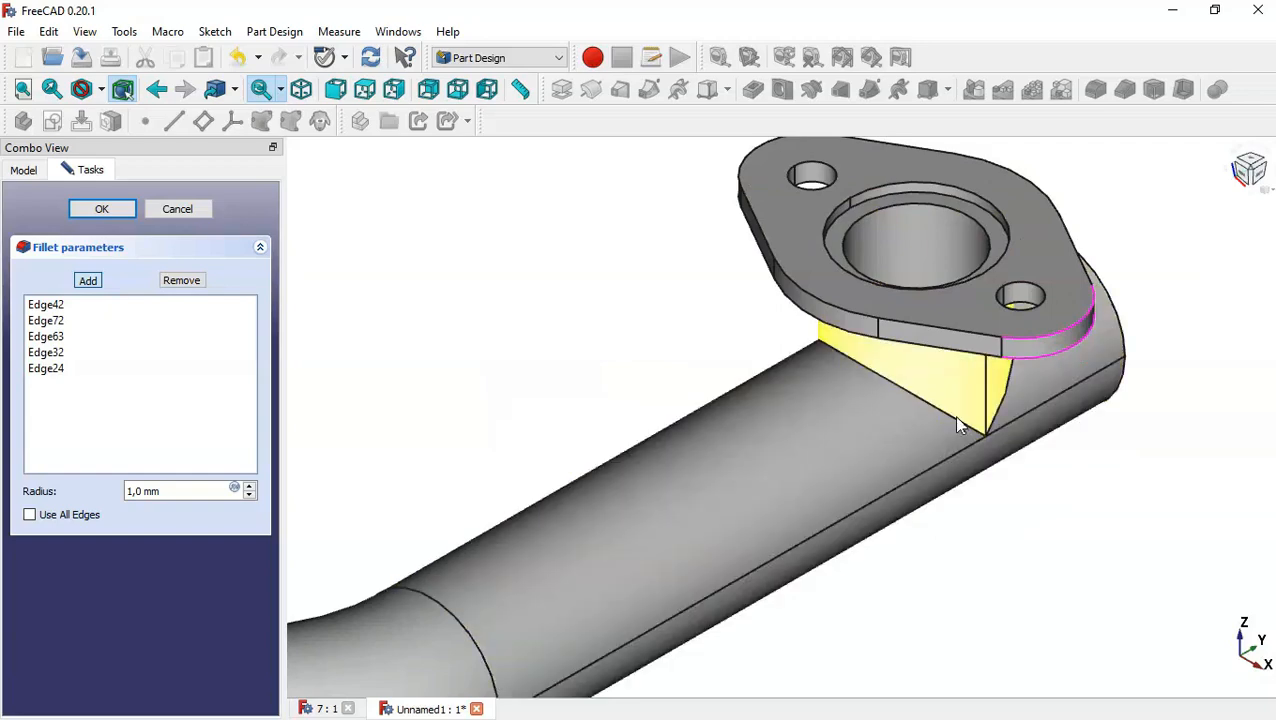
{"action": "left_click", "coordinate": [955, 418]}
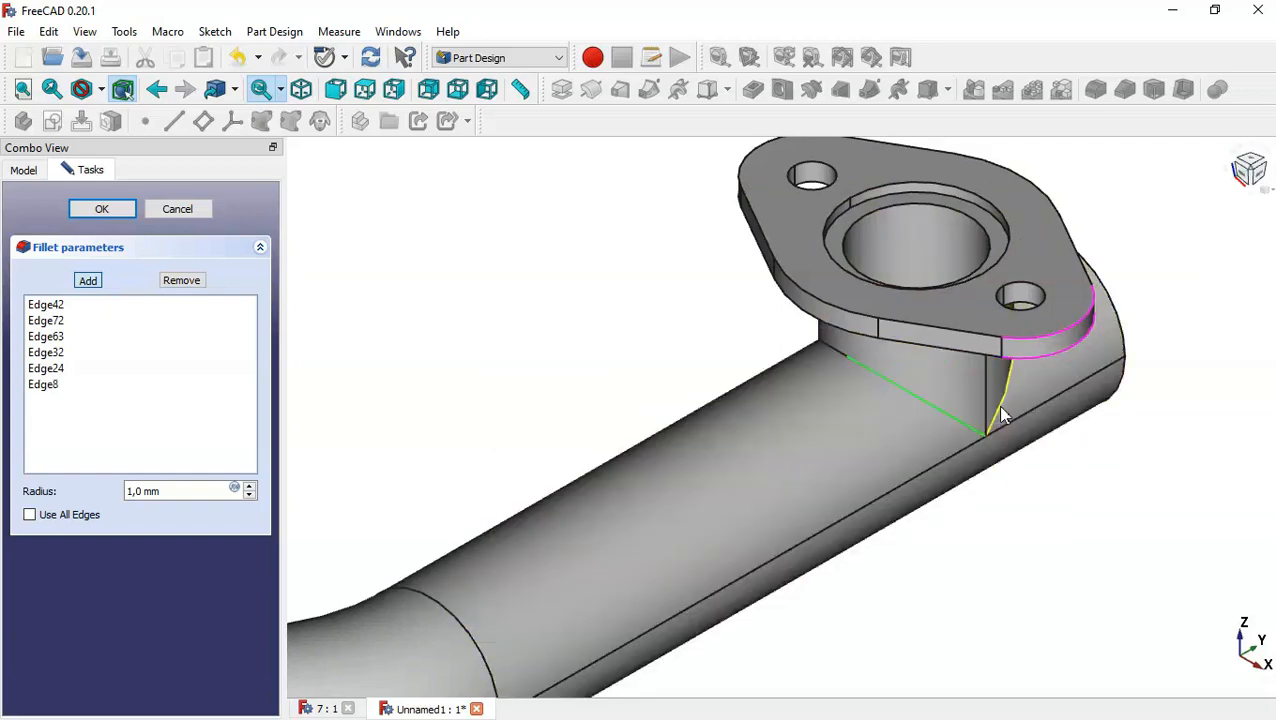
{"action": "left_click", "coordinate": [1003, 413]}
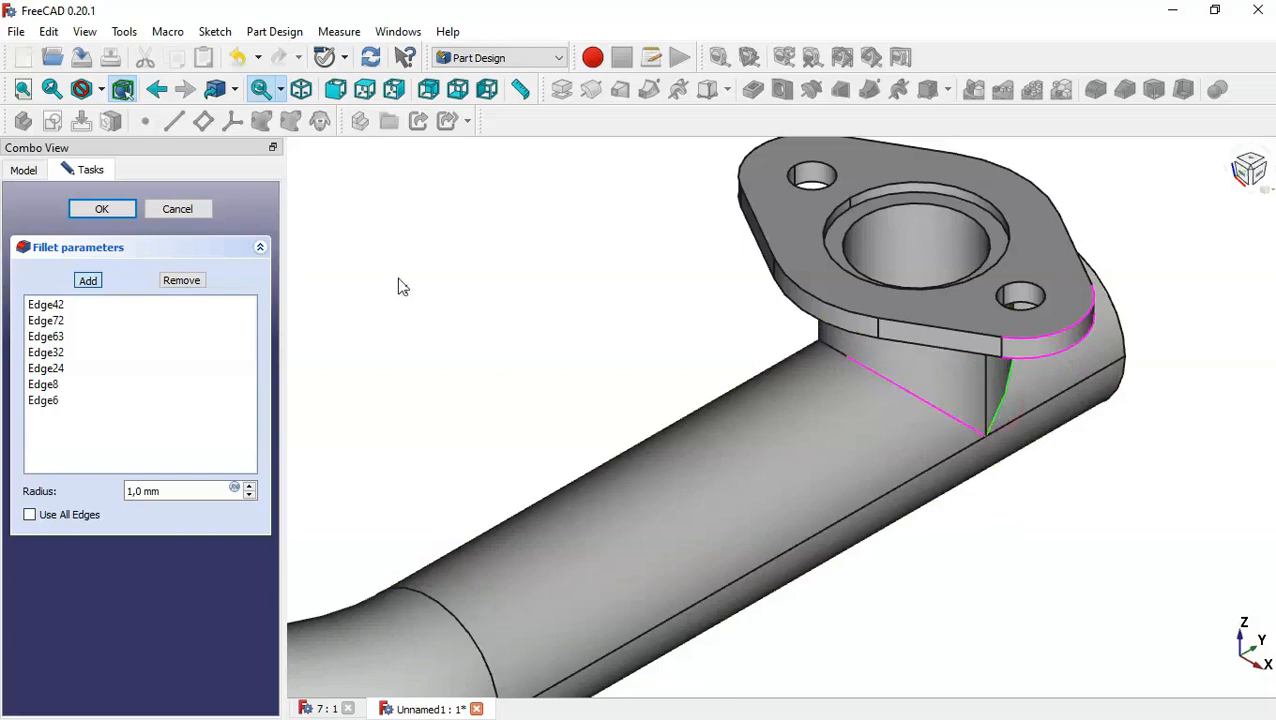
{"action": "left_click", "coordinate": [90, 283]}
{"action": "middle_click_drag", "start_coordinate": [997, 447], "coordinate": [910, 429]}
{"action": "scroll", "coordinate": [910, 429], "scroll_direction": "down", "scroll_amount": 6}
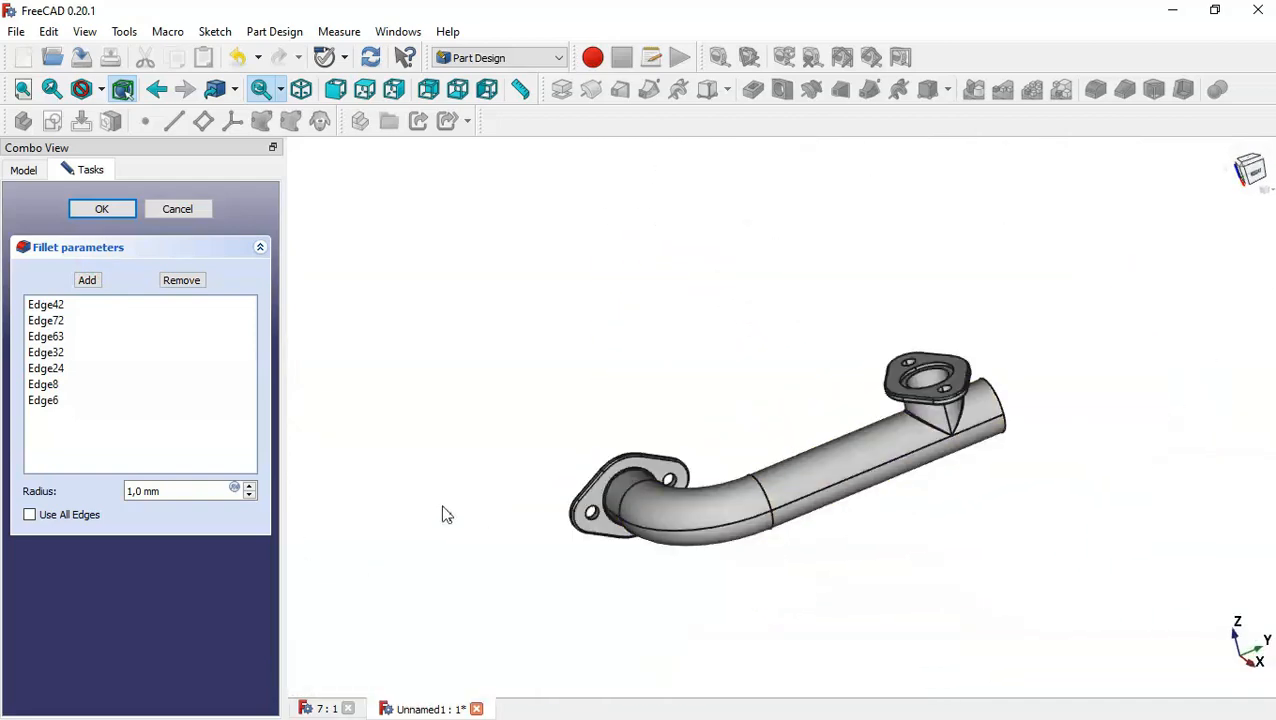
{"action": "left_click", "coordinate": [120, 209]}
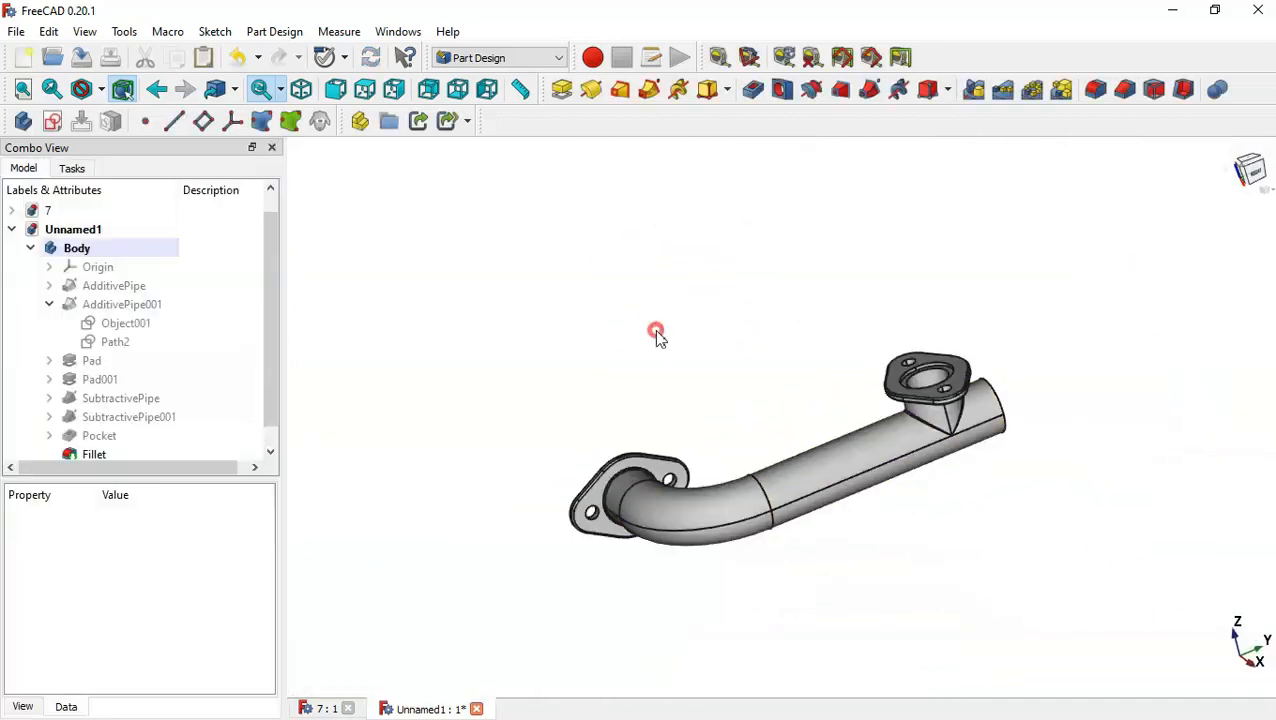
Orbit around the filleted pipe to inspect the result from several angles.
{"action": "key", "text": "Home"}
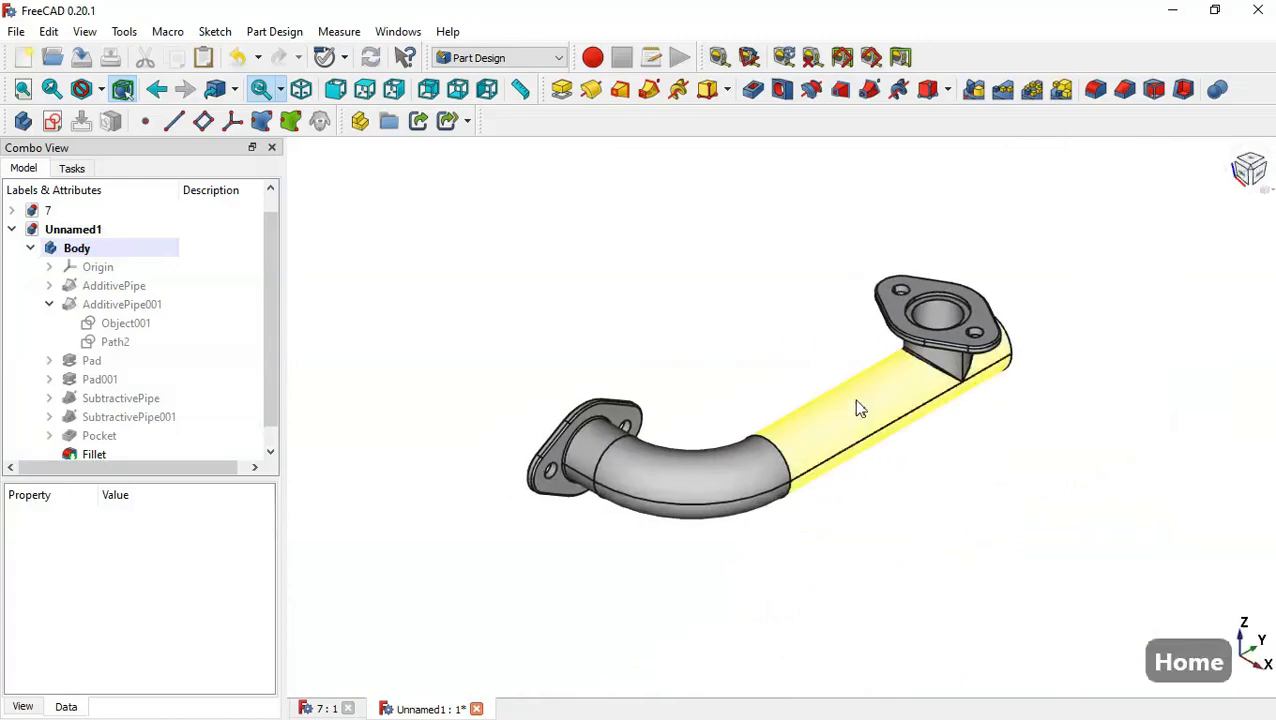
{"action": "scroll", "coordinate": [857, 413], "scroll_direction": "up", "scroll_amount": 4}
{"action": "middle_click_drag", "start_coordinate": [635, 345], "coordinate": [644, 258]}
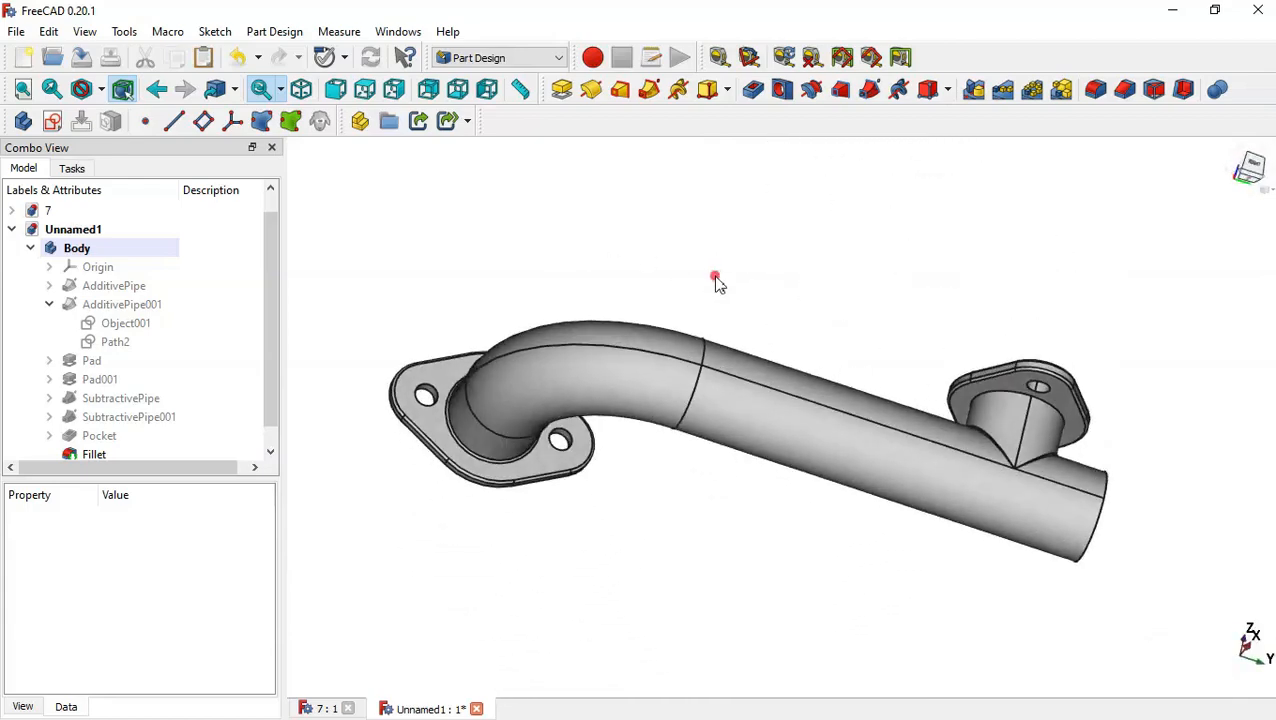
{"action": "middle_click_drag", "start_coordinate": [715, 276], "coordinate": [1087, 478]}
{"action": "middle_click_drag", "start_coordinate": [984, 468], "coordinate": [556, 354]}
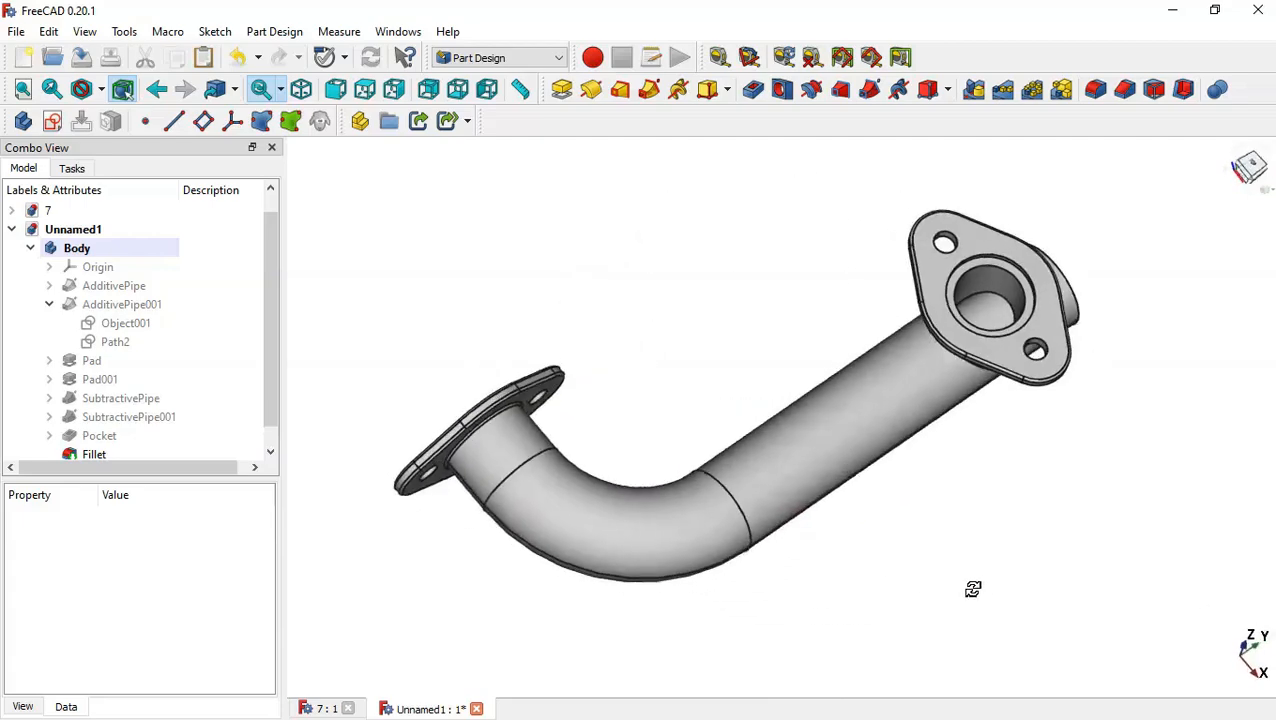